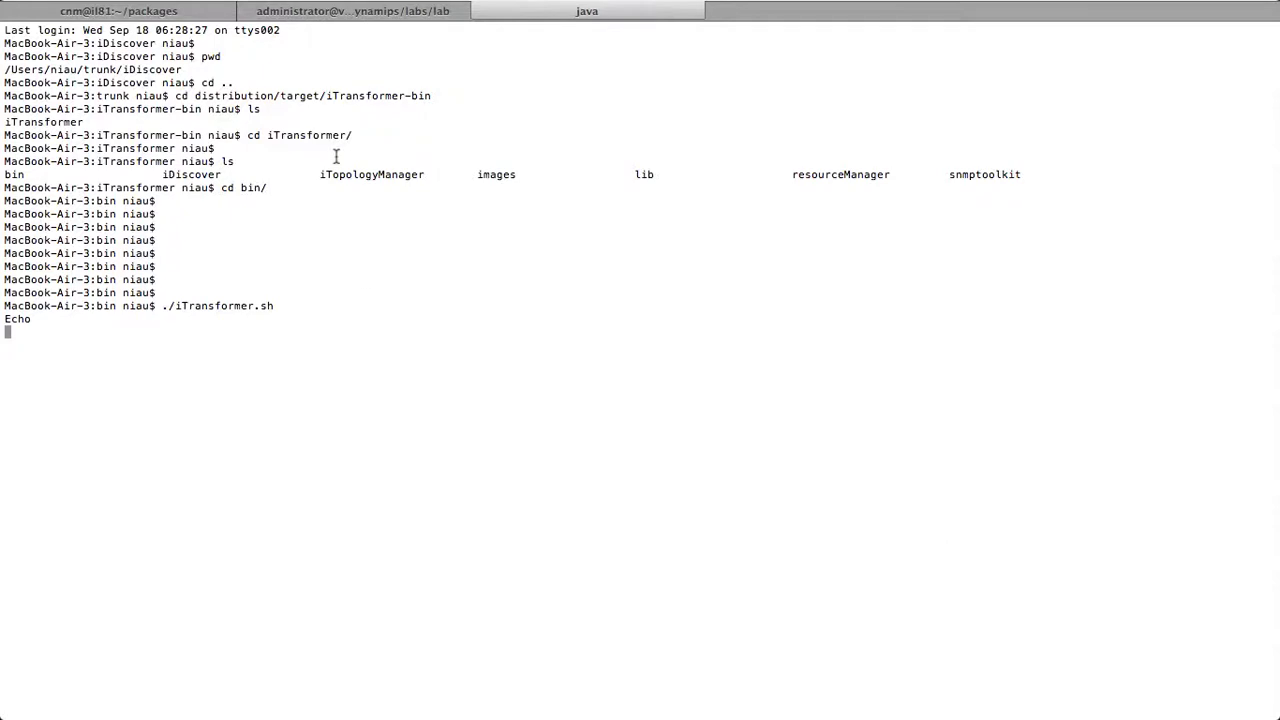
Step: Select the ./iTransformer.sh launch command in Terminal while the iTransformer window appears
mouse_move(163, 318)
mouse_down()
mouse_move(243, 305)
mouse_move(155, 312)
mouse_move(163, 305)
mouse_up()
double_click(163, 305)
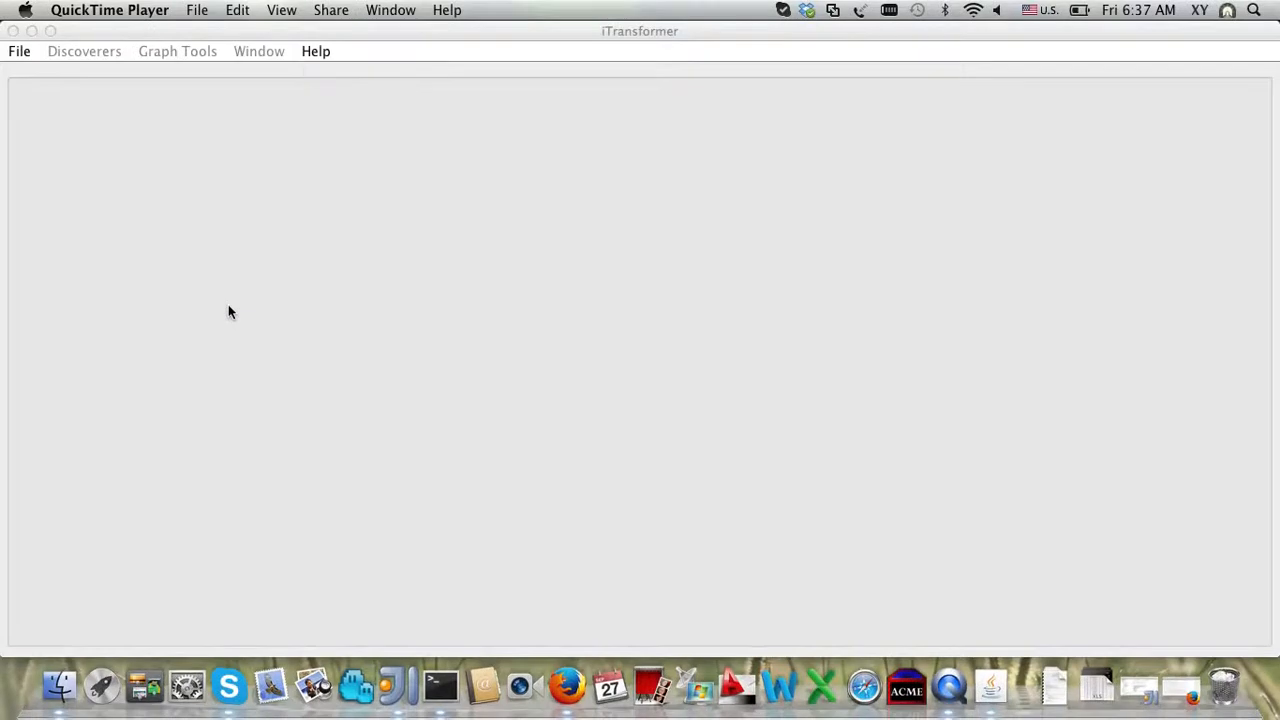
Step: Create a new iTransformer project named 'test12345'
click(26, 56)
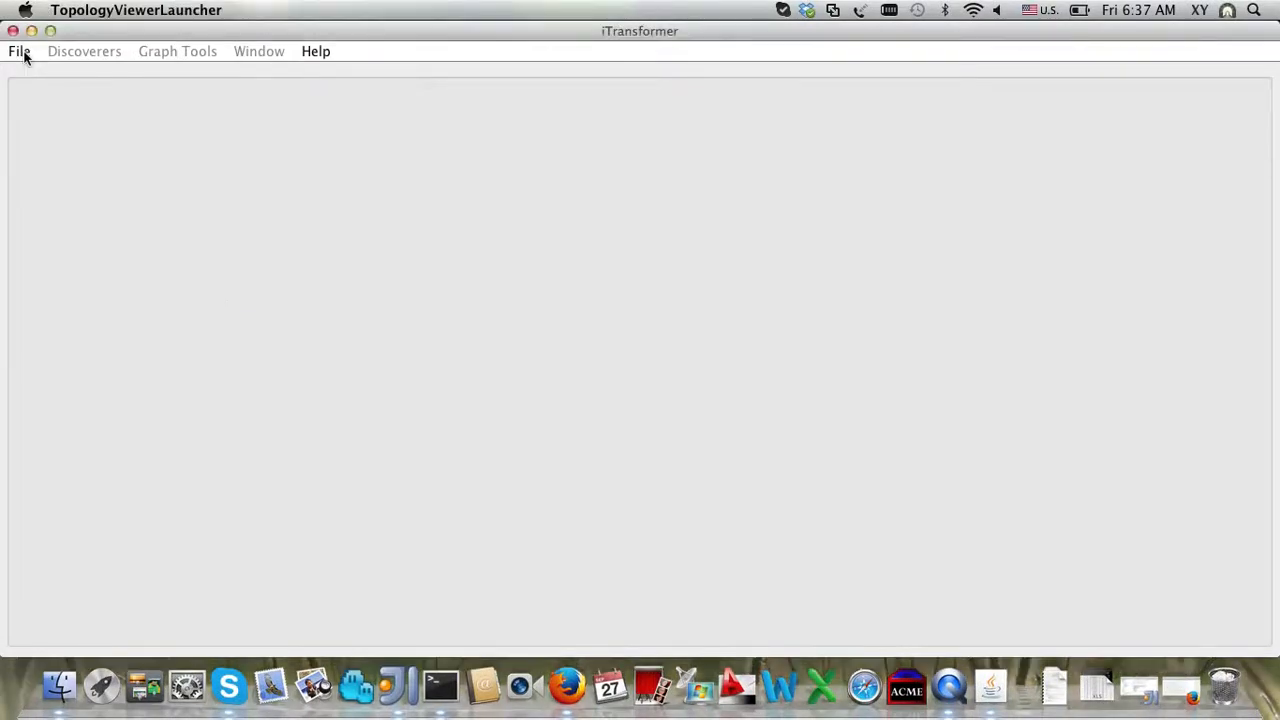
click(22, 53)
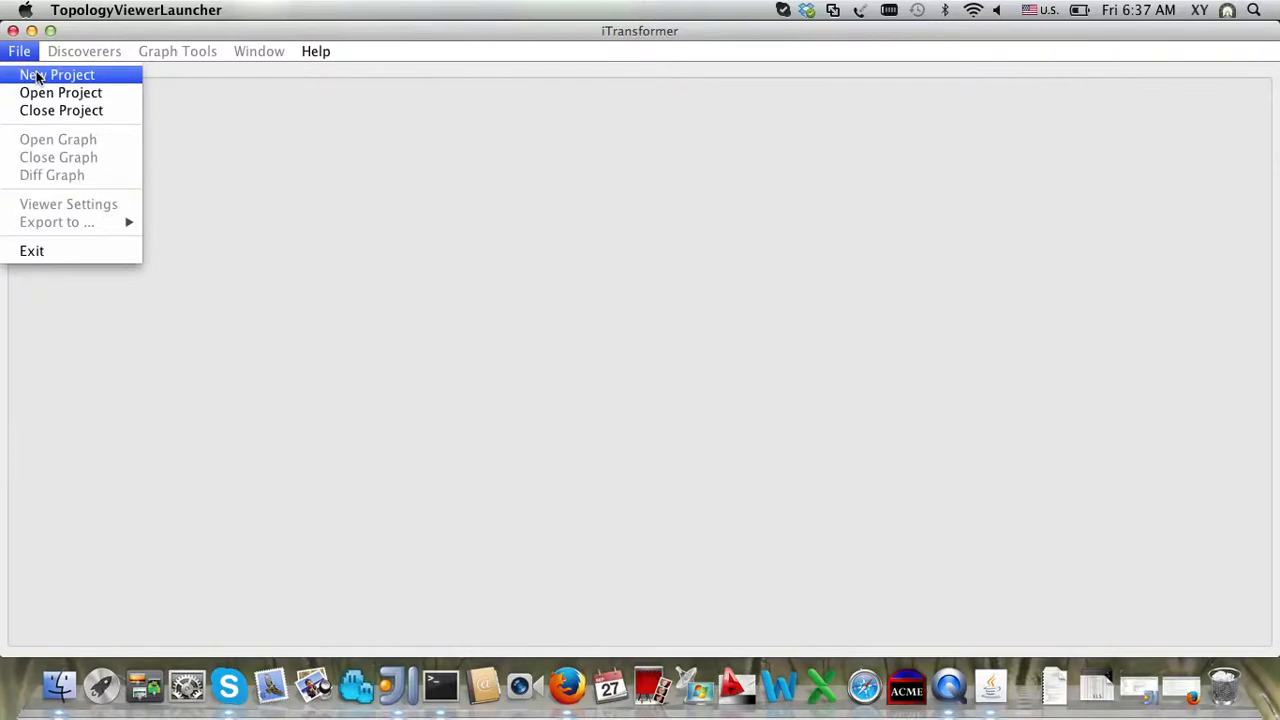
click(36, 75)
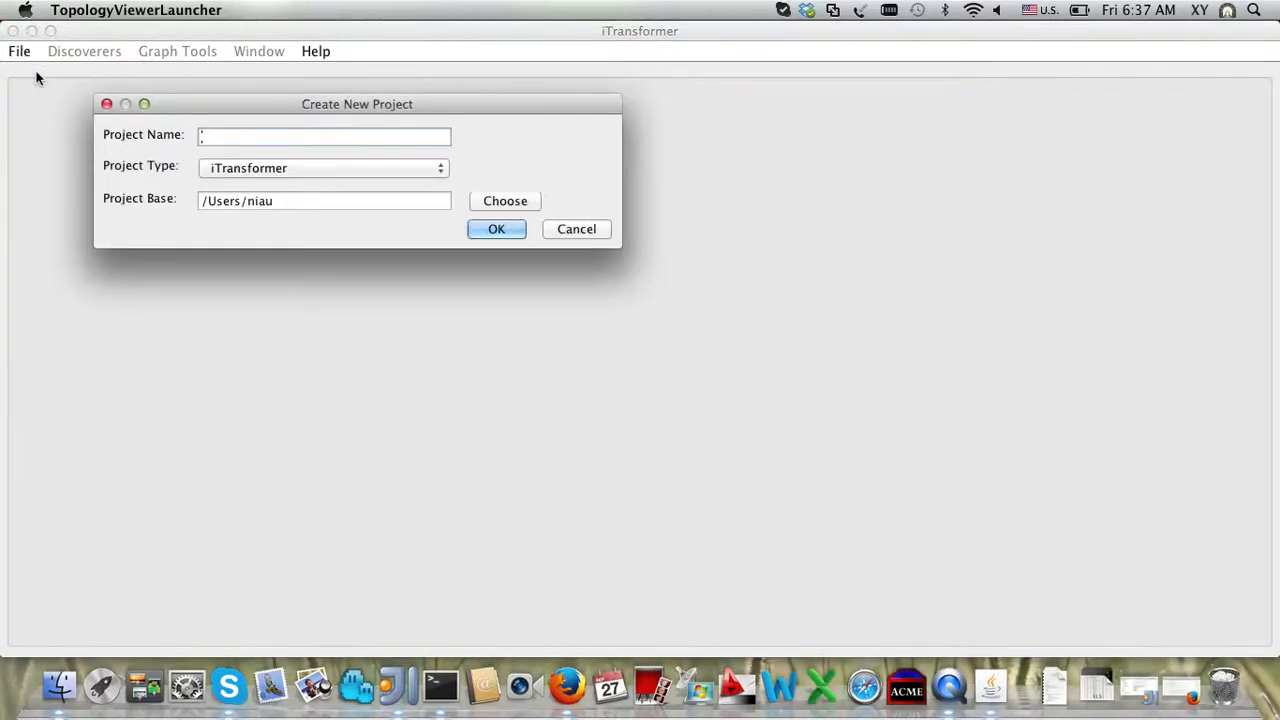
text(test12345)
key(Return)
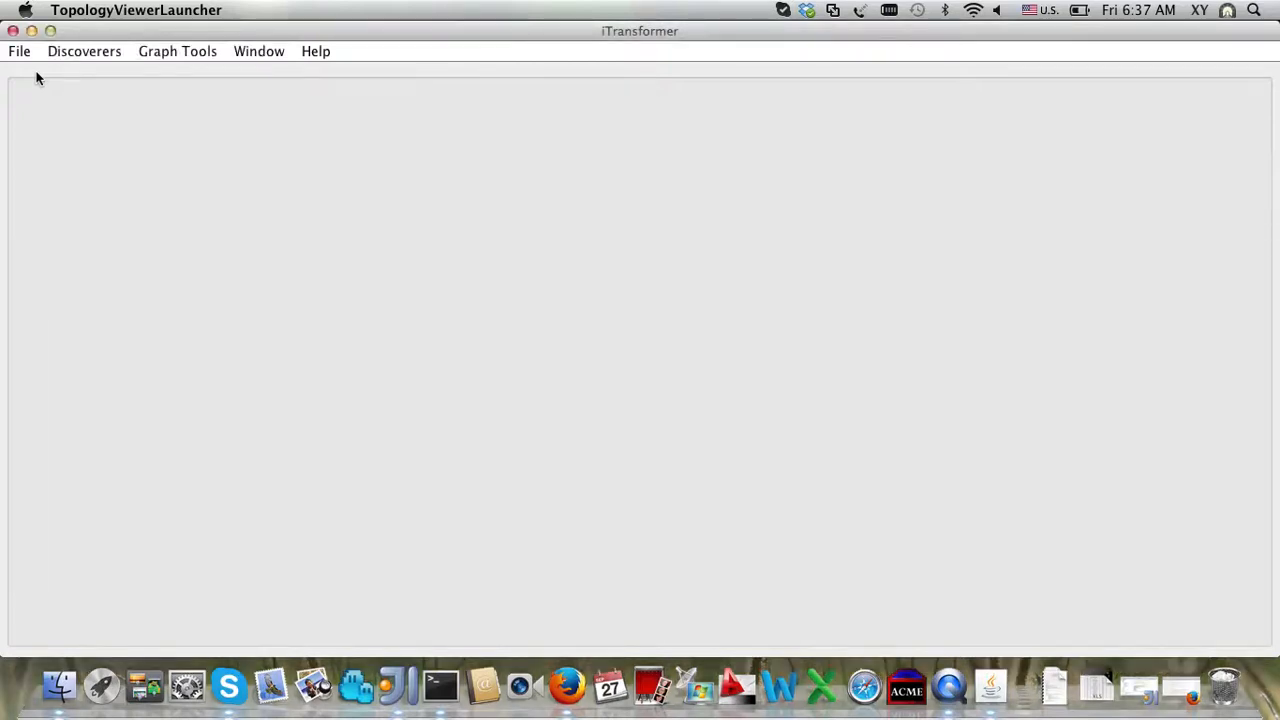
Step: Open the SNMP Network Discovery resource configuration XML
click(20, 52)
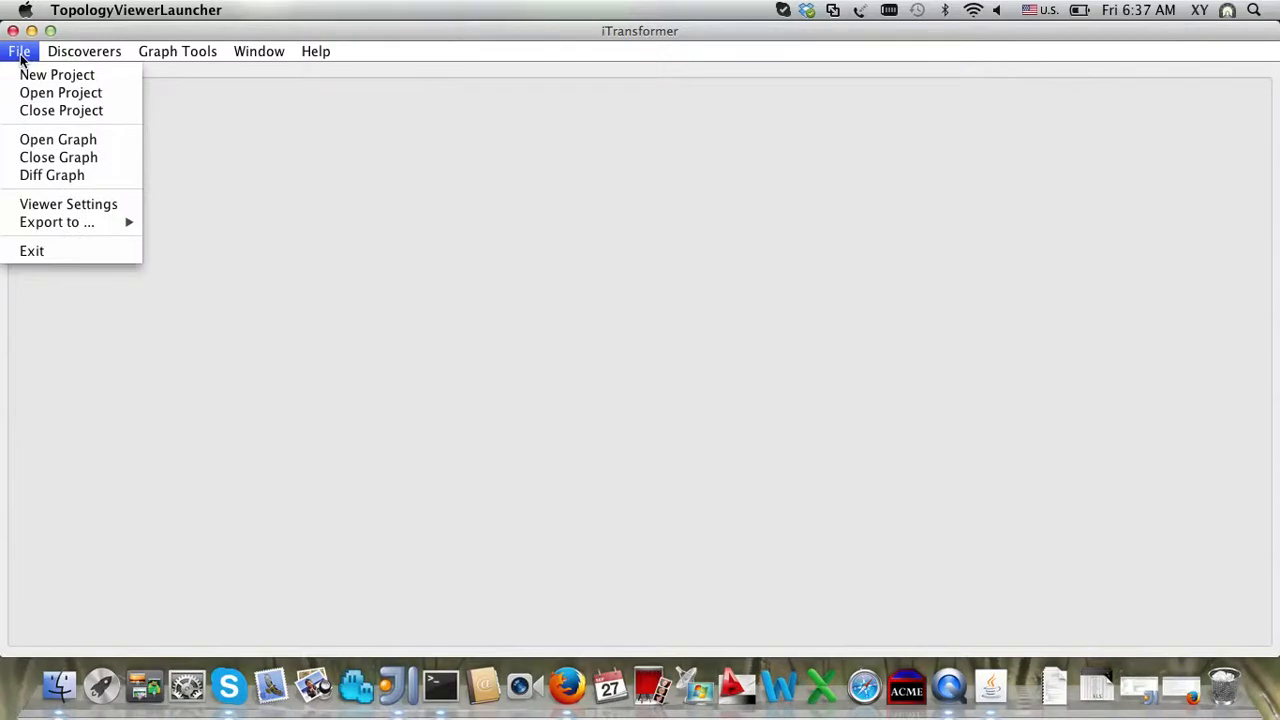
mouse_move(99, 57)
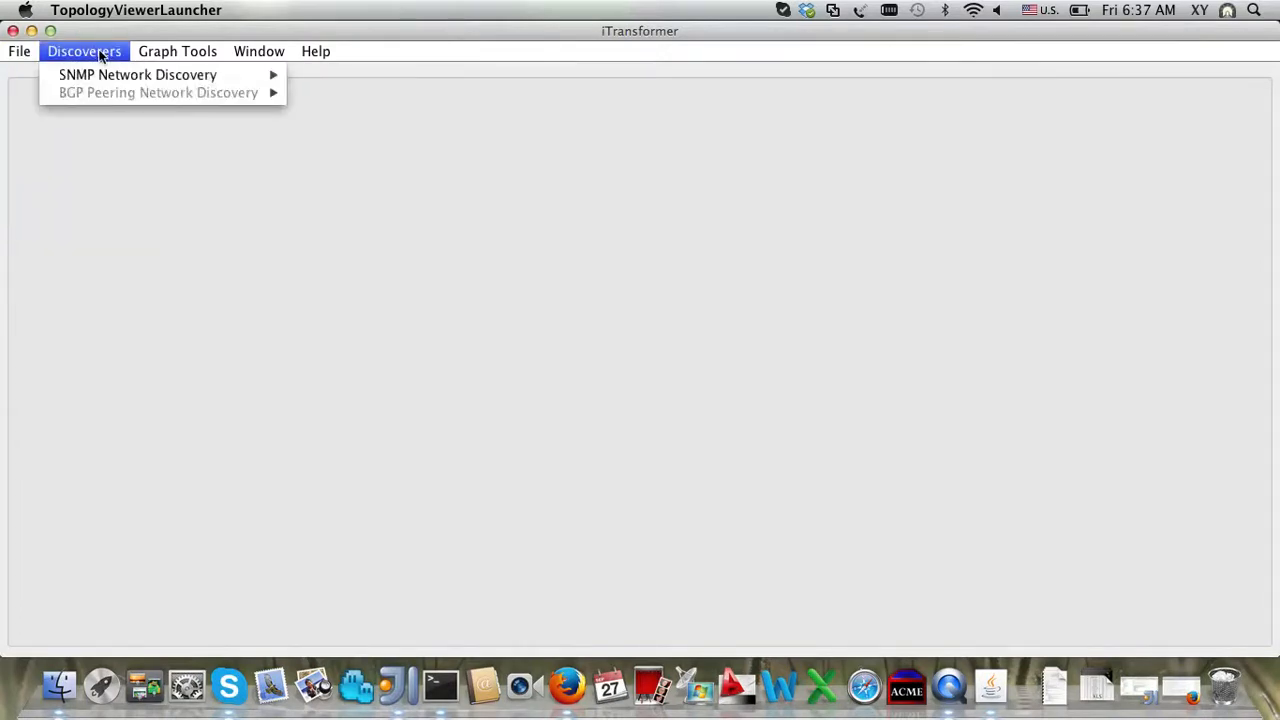
mouse_move(104, 80)
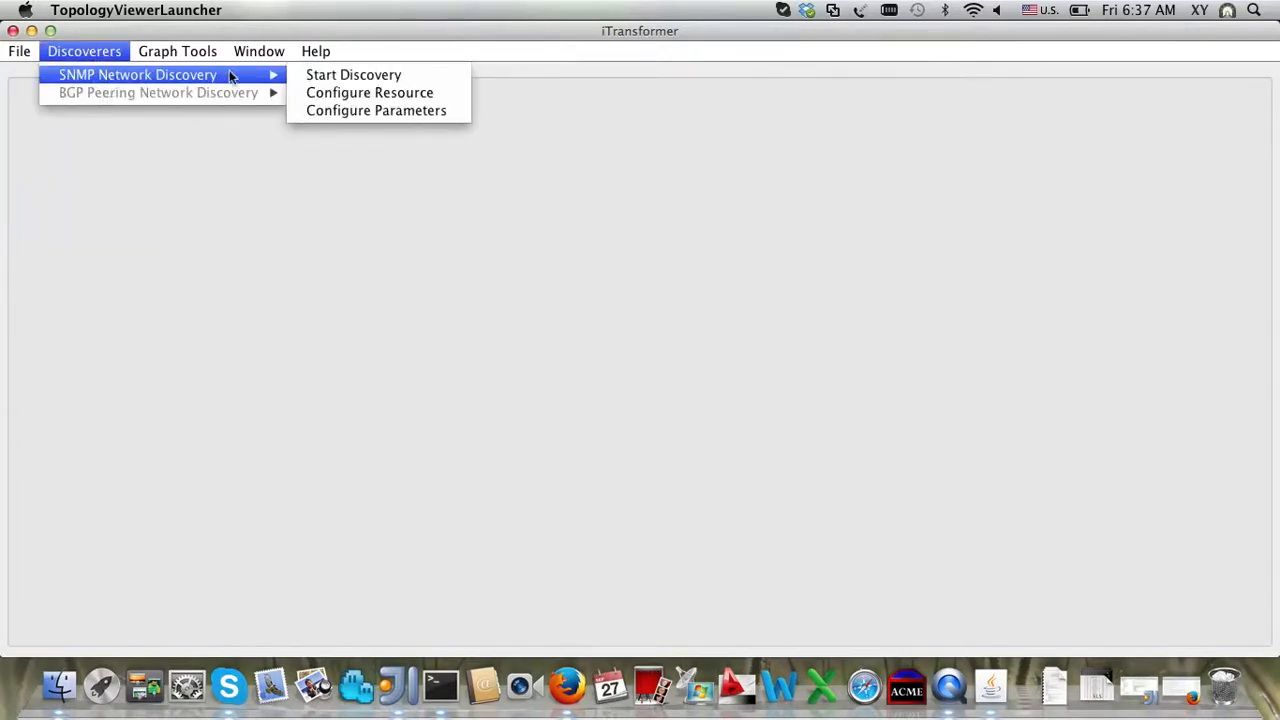
click(352, 95)
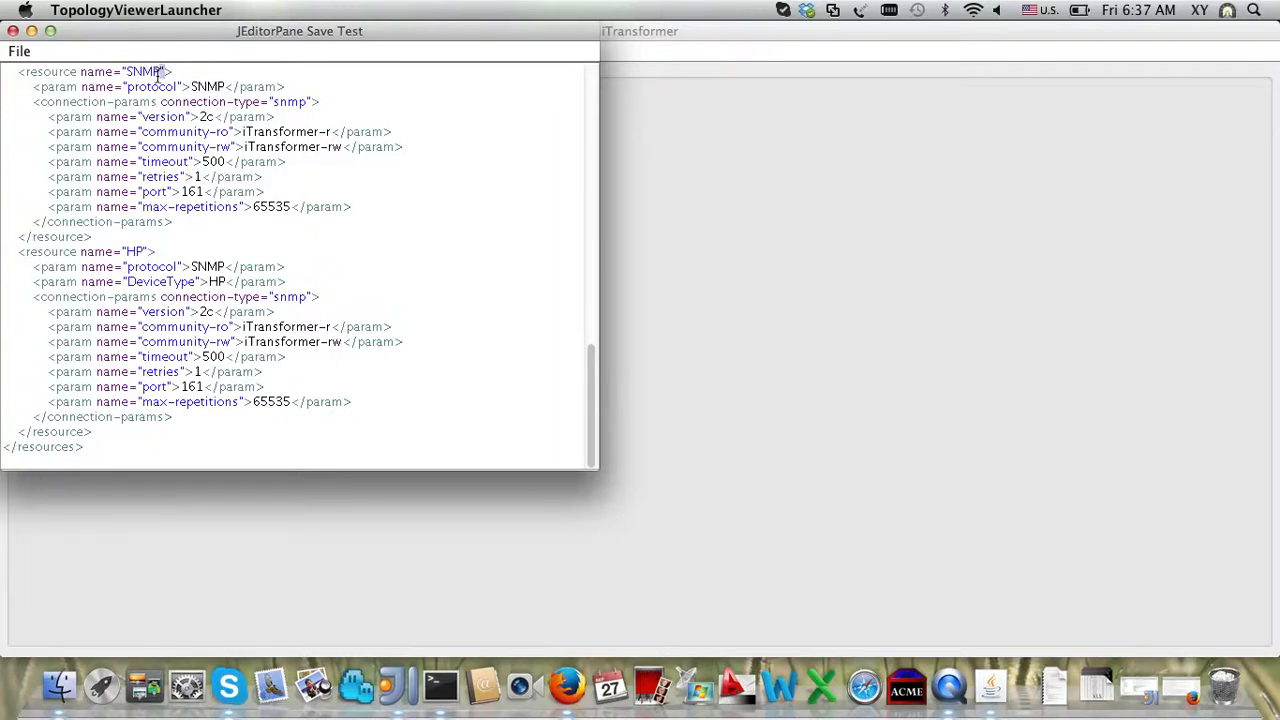
Step: Review the JUNIPER, HUAWEI and CISCO device types listed in the resources XML
drag(126, 72, 327, 210)
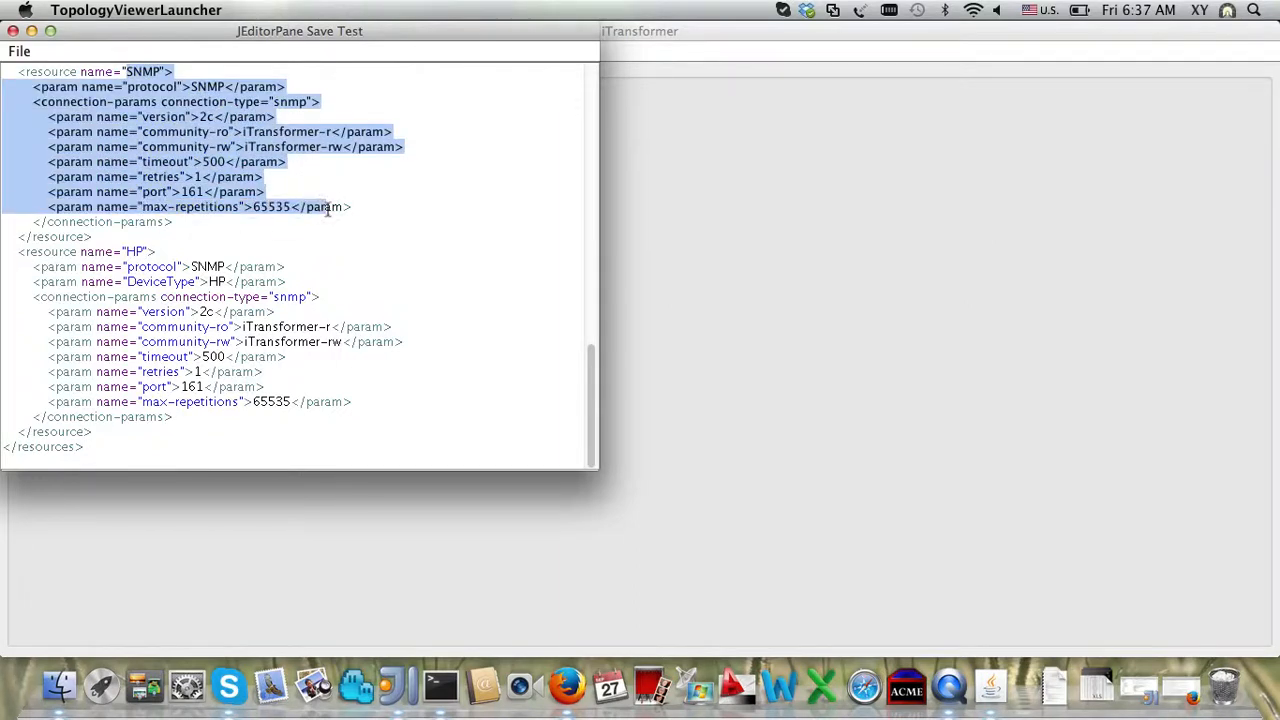
scroll(325, 206, up, 5)
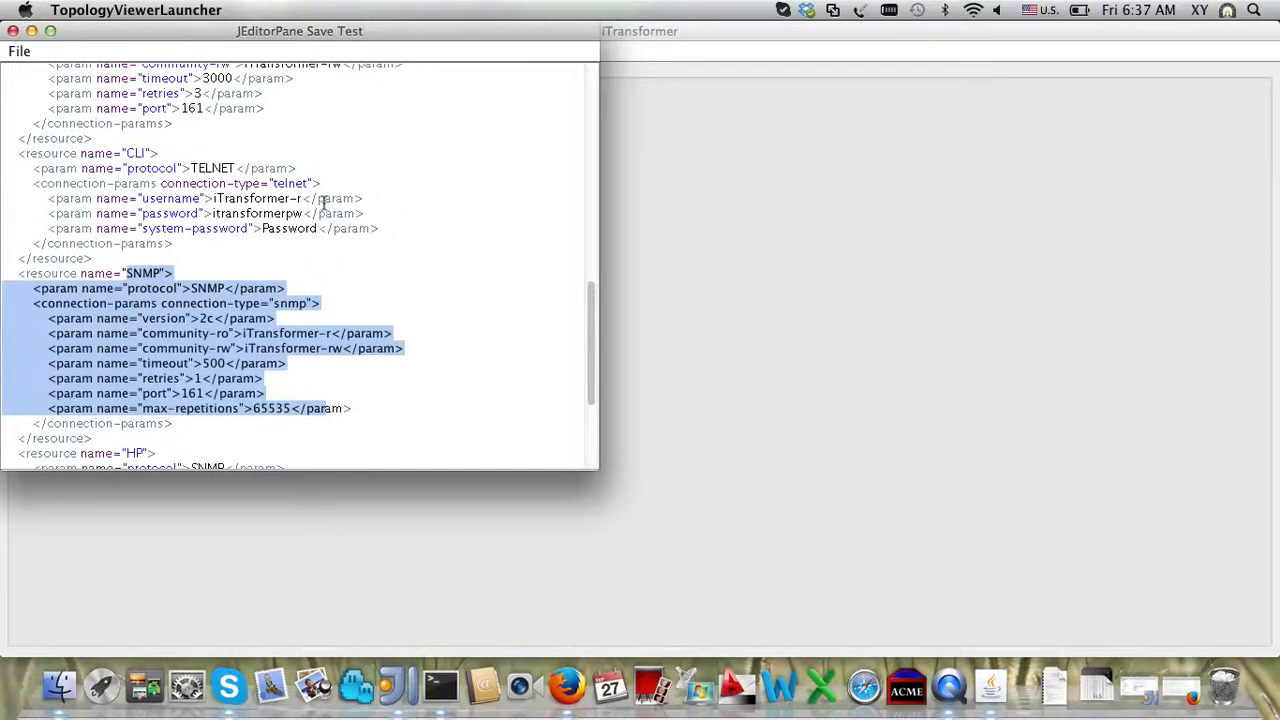
scroll(325, 203, up, 4)
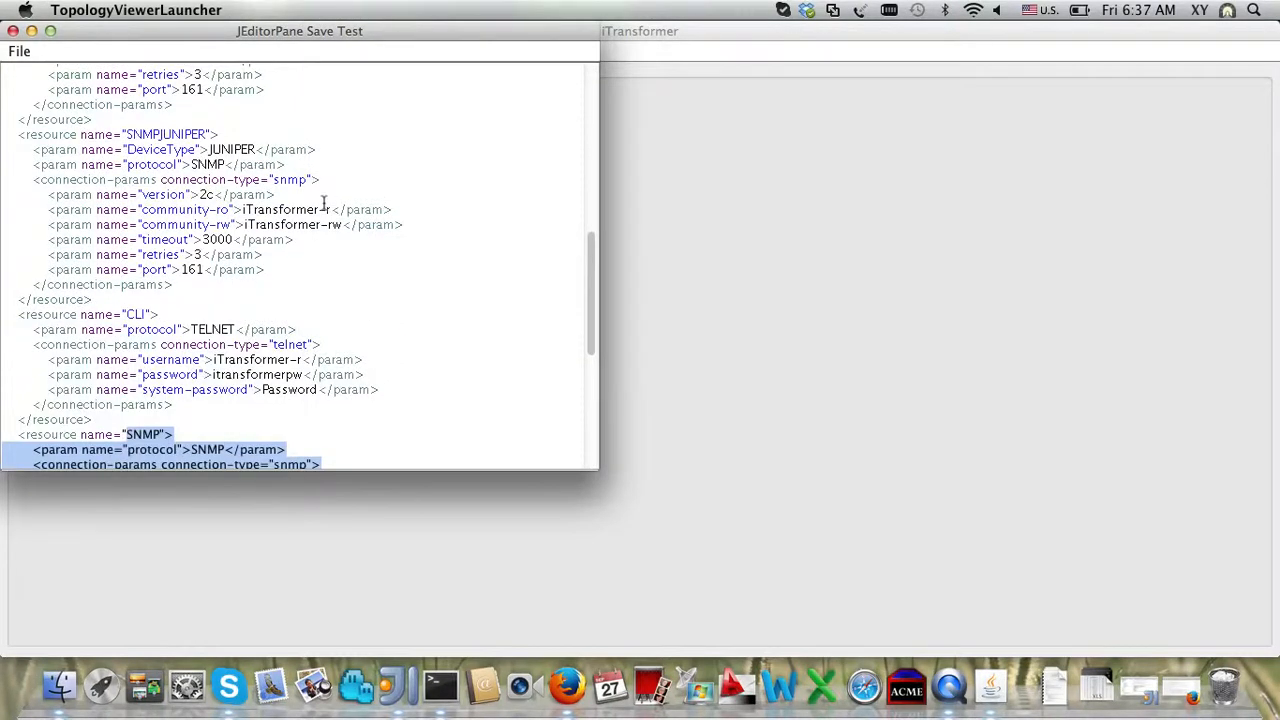
double_click(230, 151)
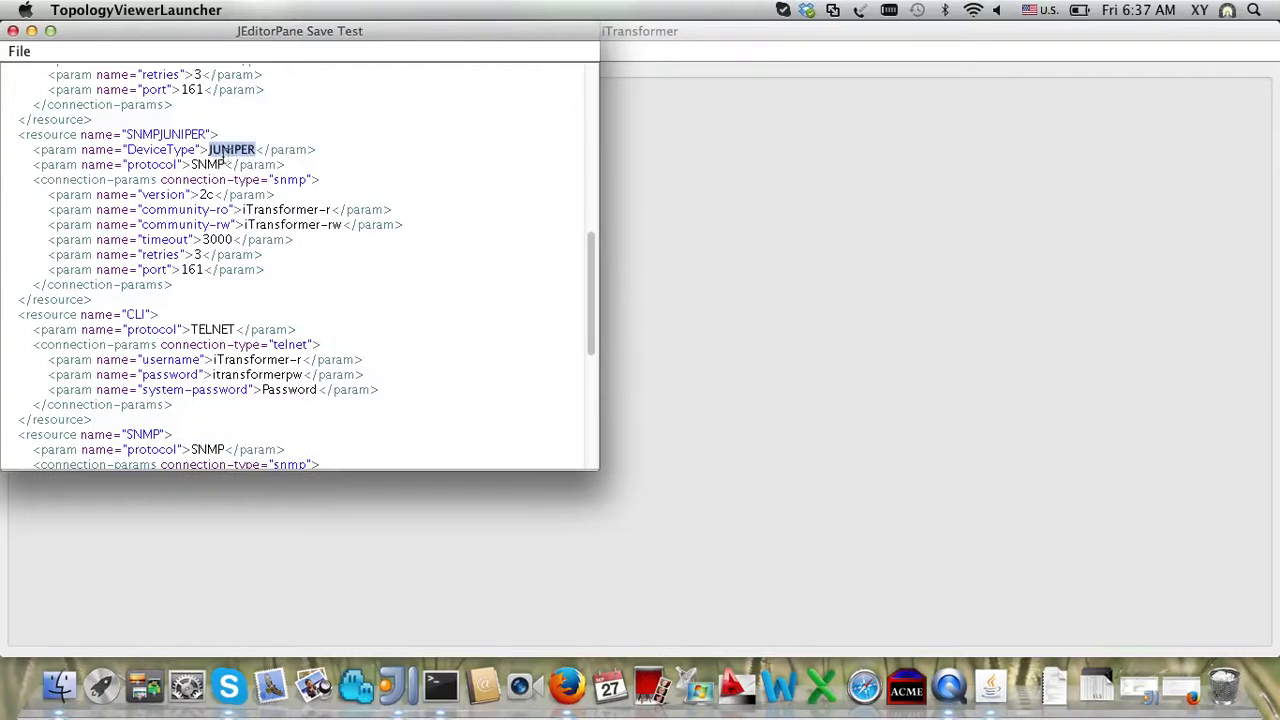
double_click(210, 164)
click(246, 150)
double_click(246, 150)
scroll(205, 165, up, 5)
double_click(220, 172)
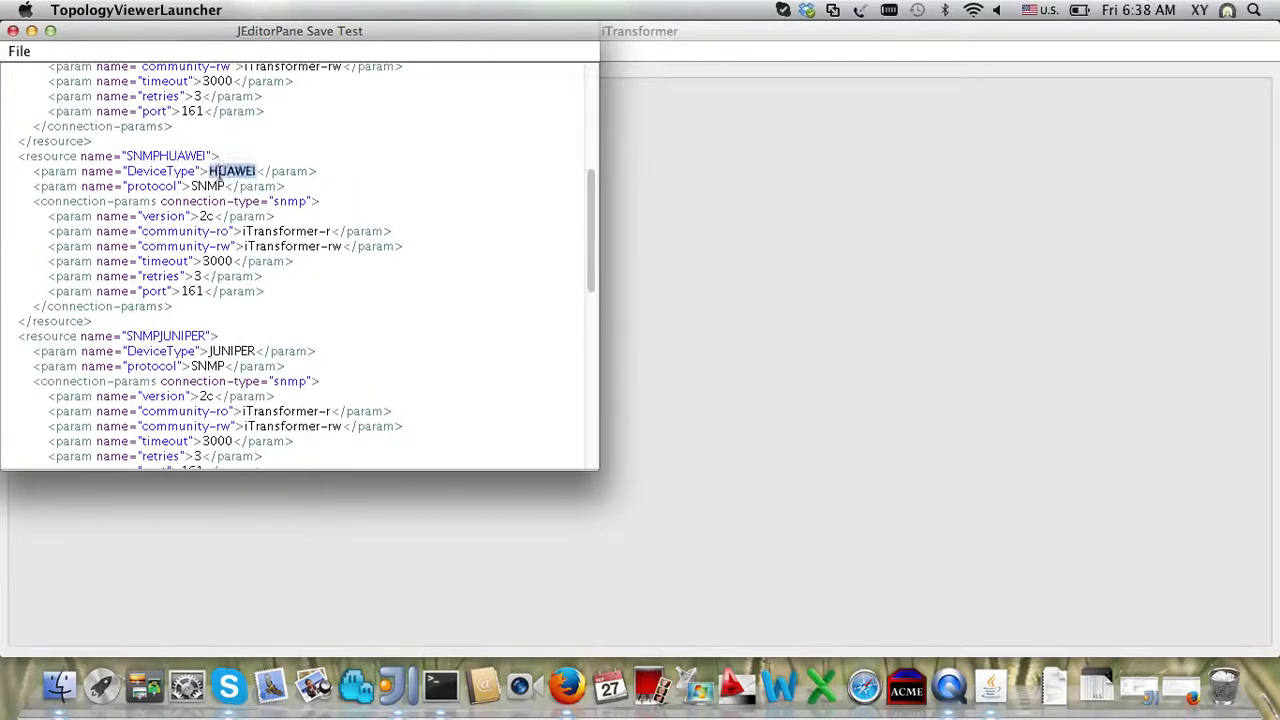
scroll(219, 172, up, 10)
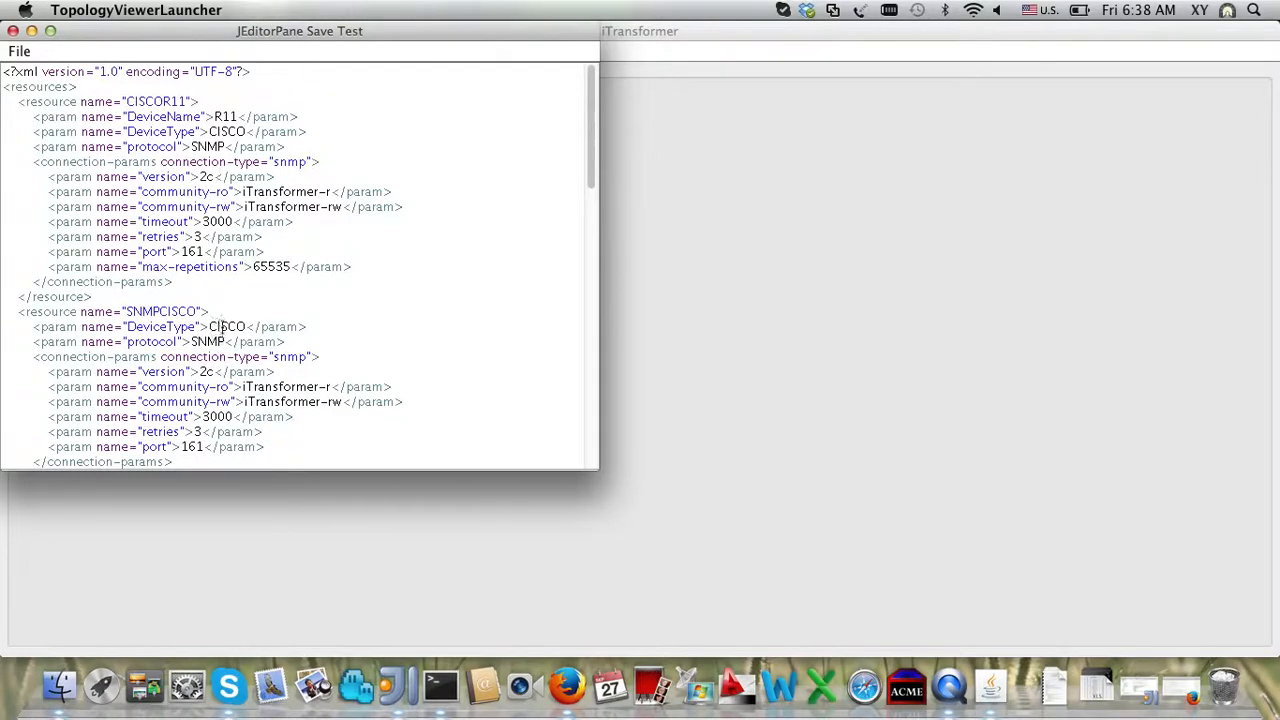
double_click(220, 325)
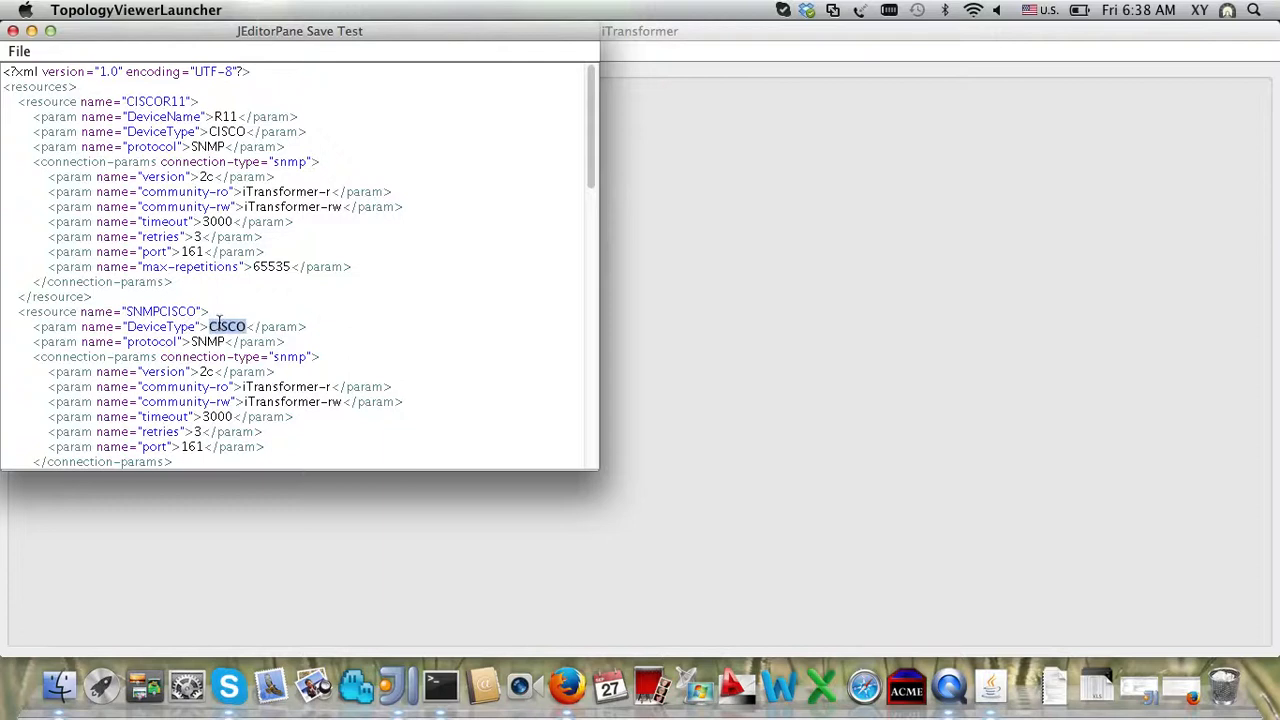
Step: Inspect the CISCOR11 entry's DeviceName R11 and its read-only community value
double_click(172, 116)
click(172, 116)
drag(126, 116, 203, 116)
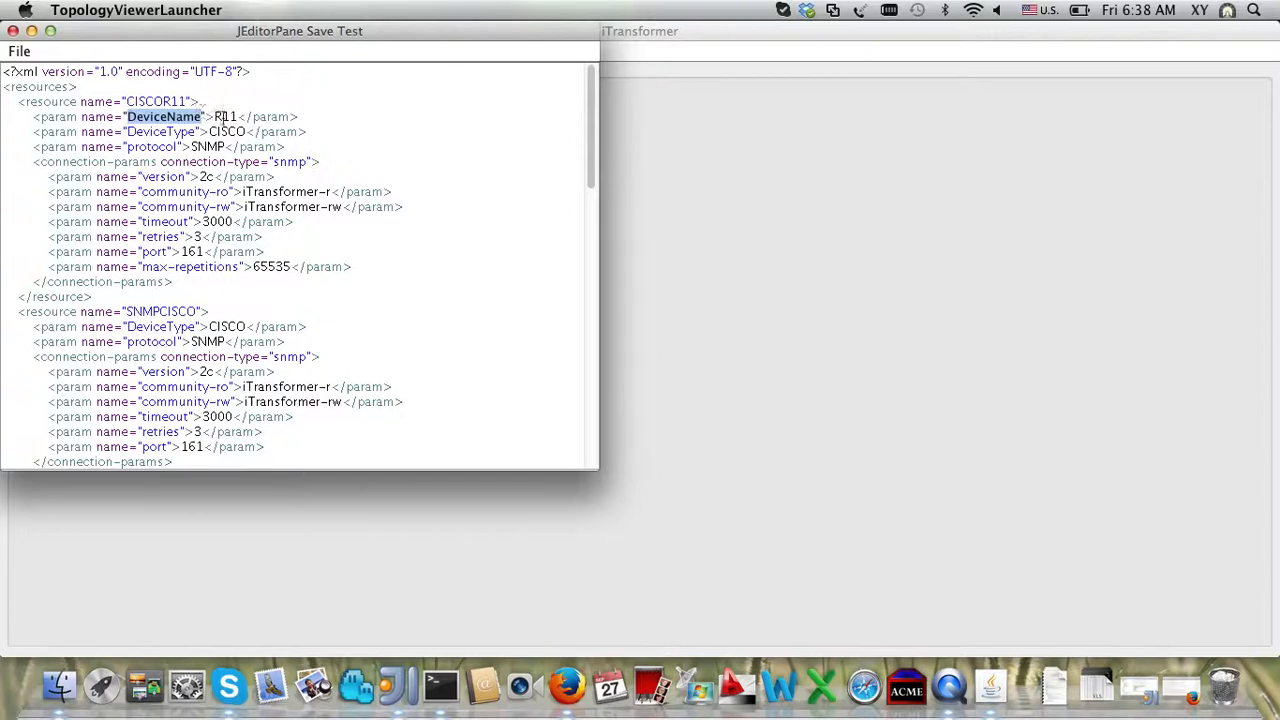
double_click(224, 117)
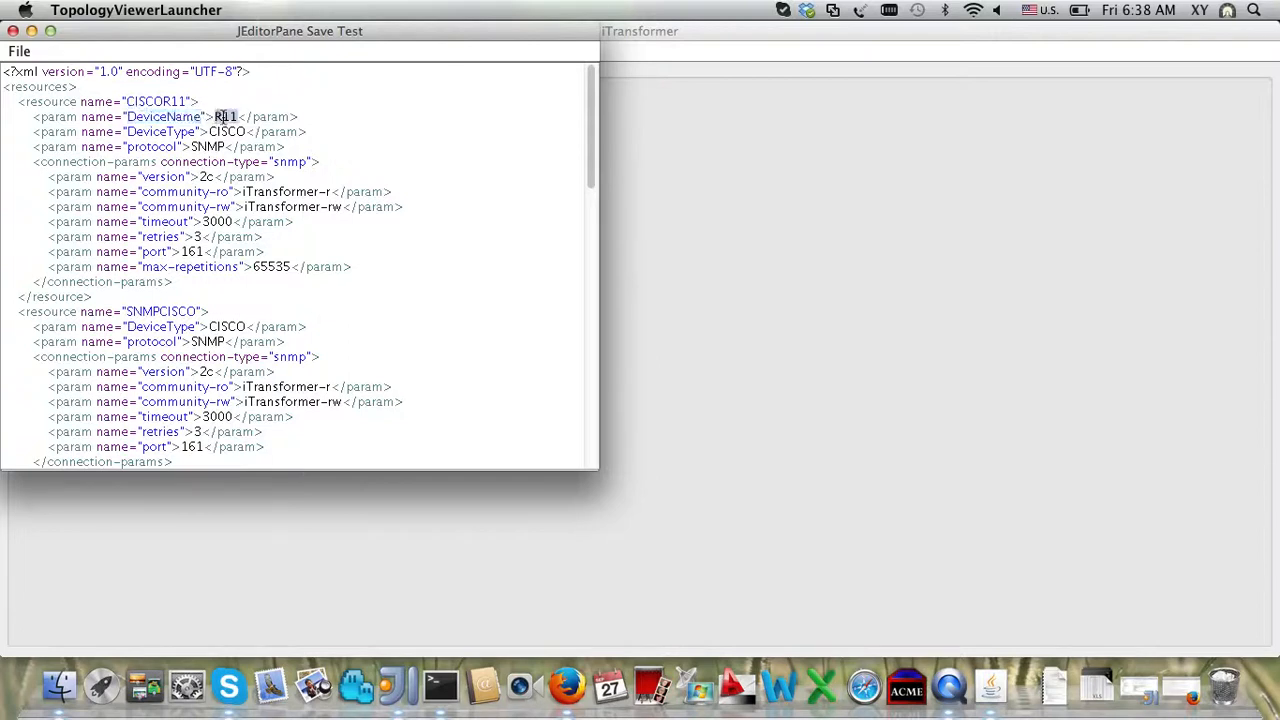
double_click(288, 191)
double_click(164, 116)
click(213, 117)
double_click(214, 116)
Step: Check R11's timeout 3000, retries 3, read-write community and max-repetitions parameters
scroll(207, 240, down, 2)
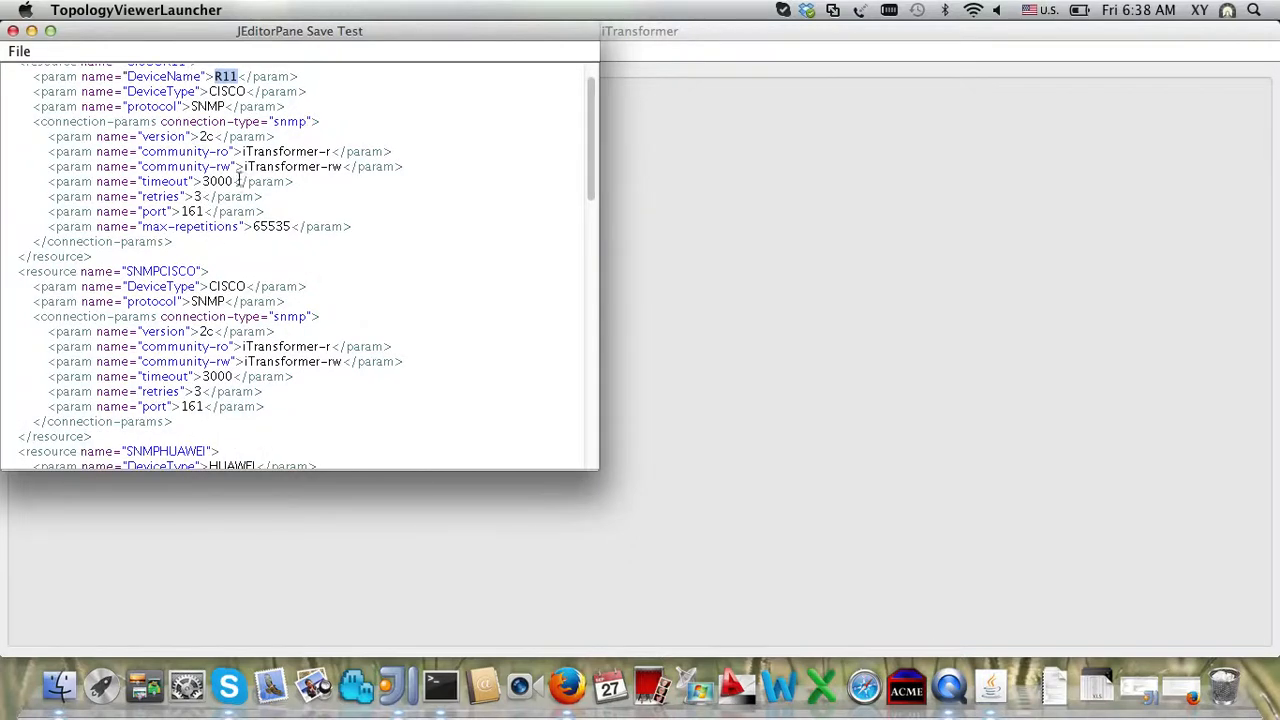
double_click(222, 181)
double_click(197, 197)
double_click(307, 166)
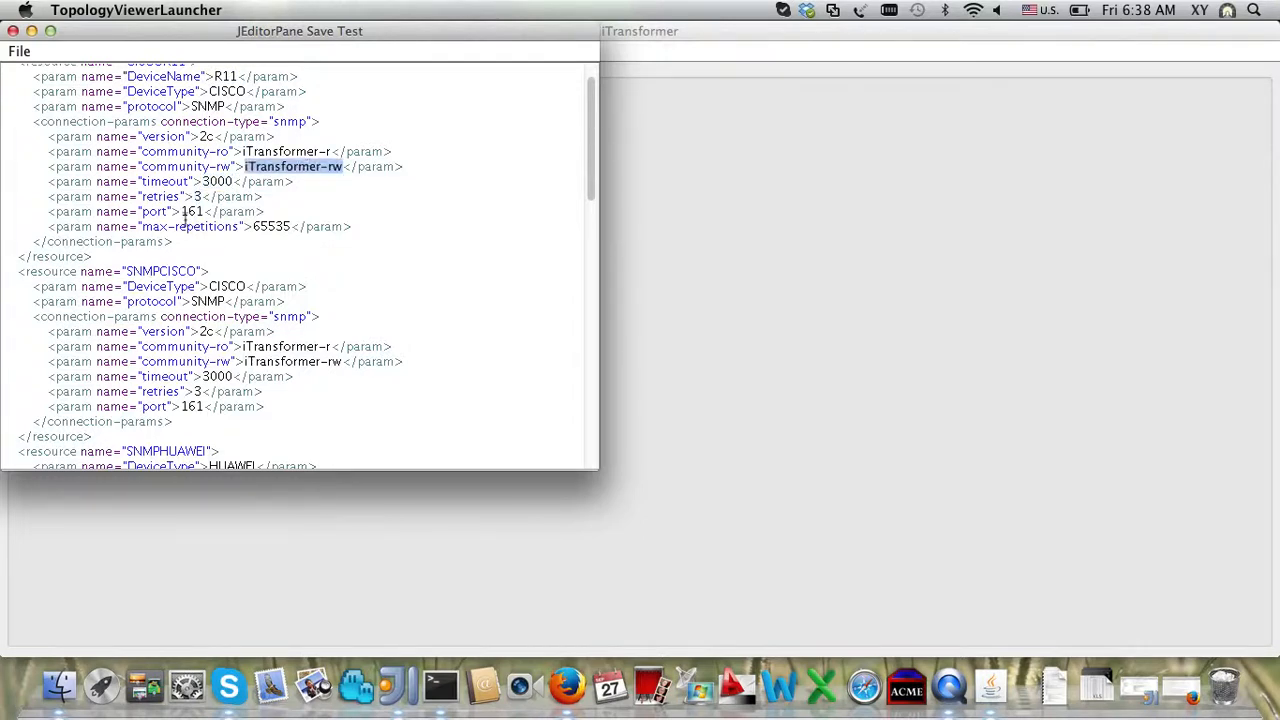
double_click(189, 228)
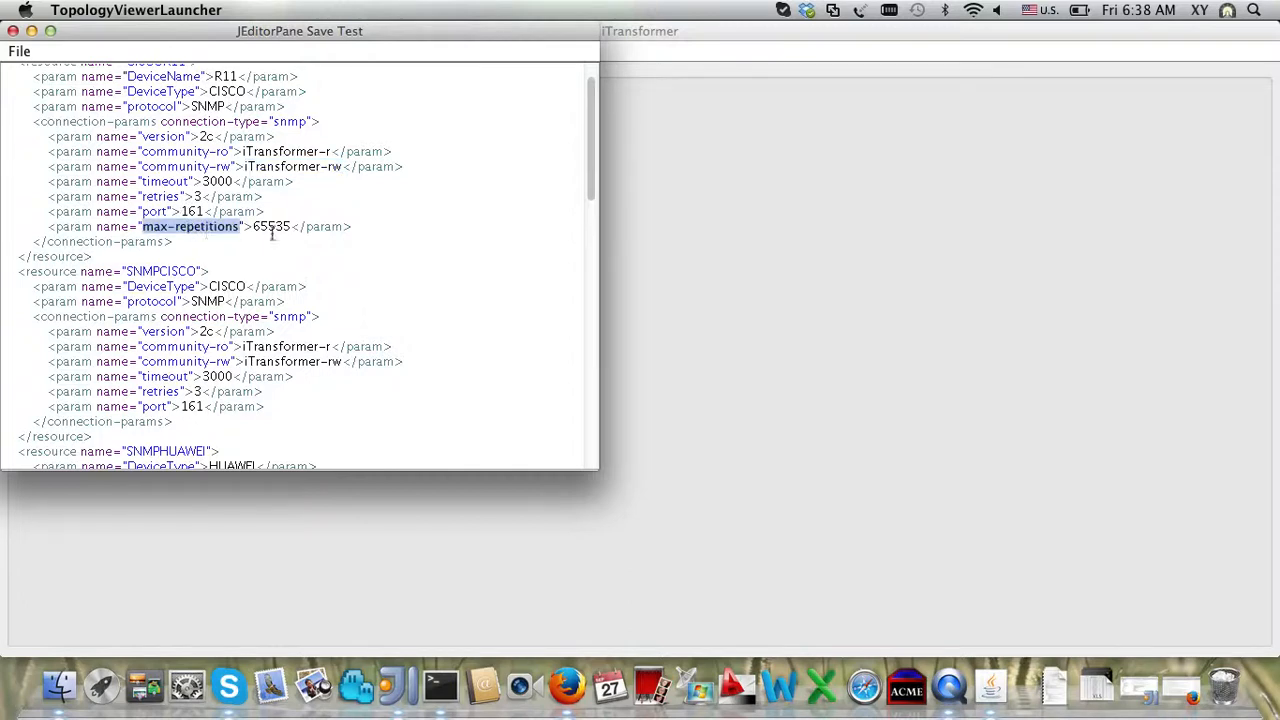
double_click(197, 197)
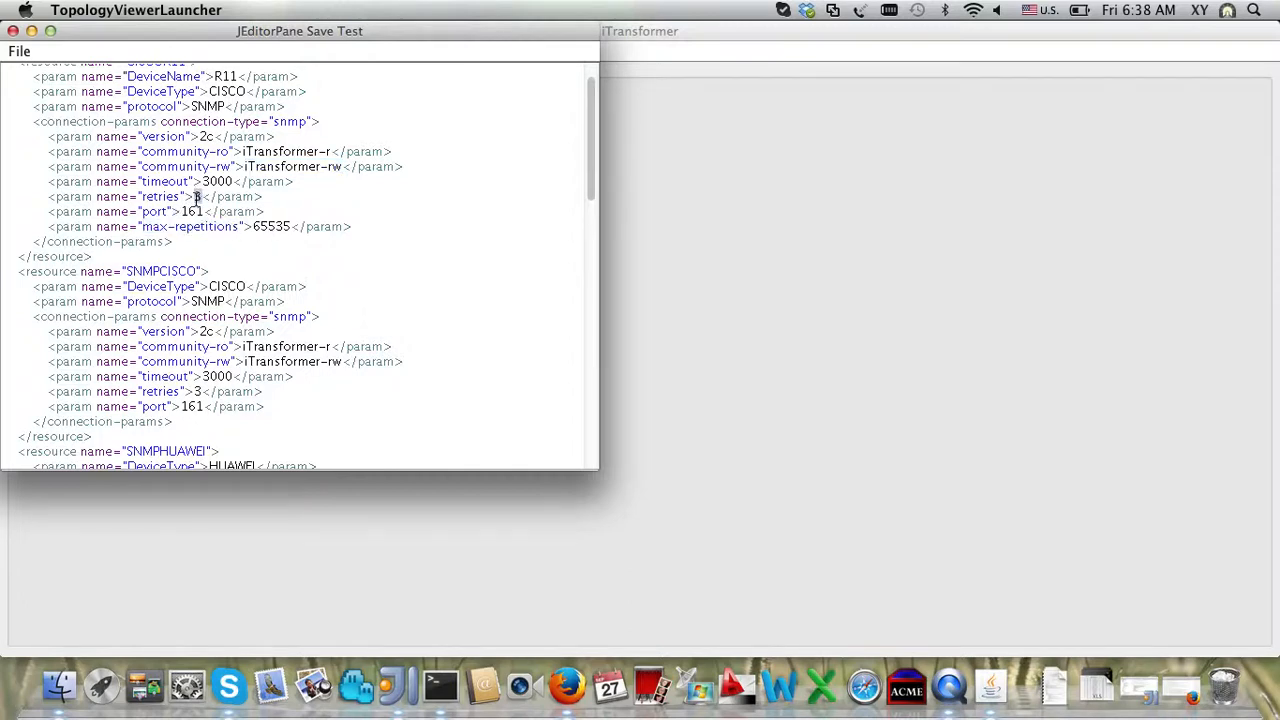
scroll(197, 197, down, 10)
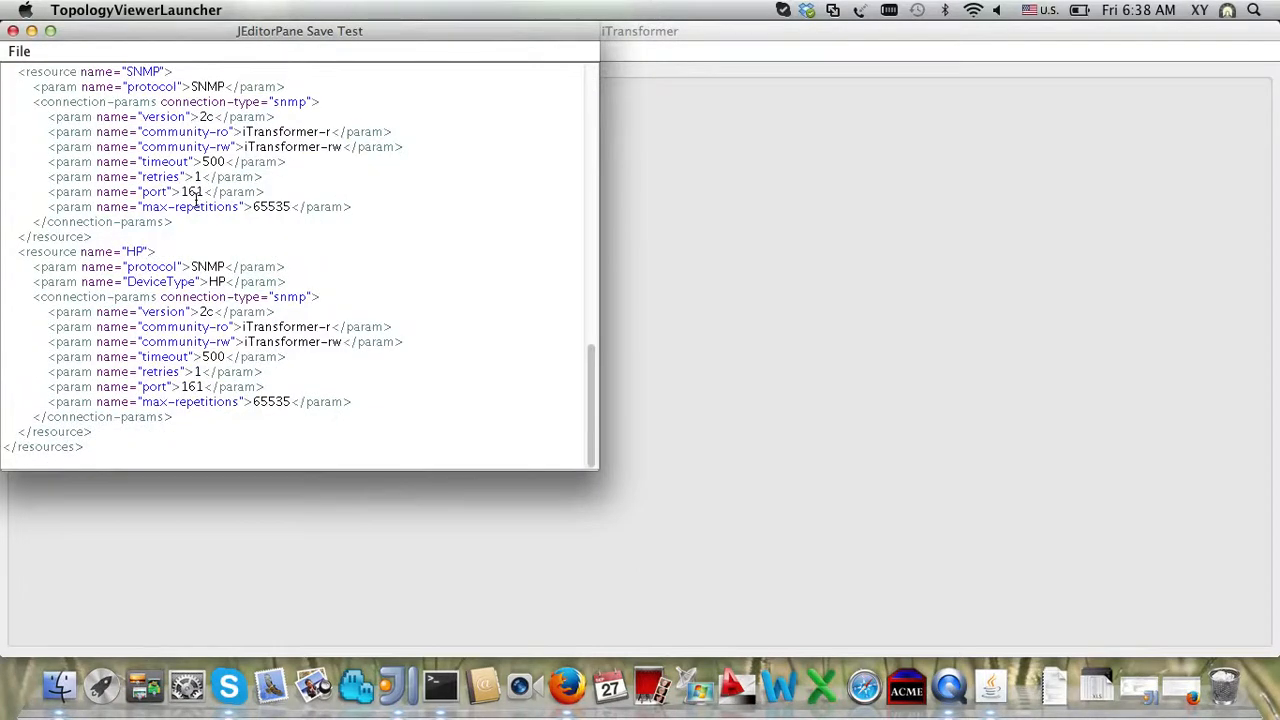
Step: Review the generic SNMP resource block's timeout 500 and port 161
double_click(222, 159)
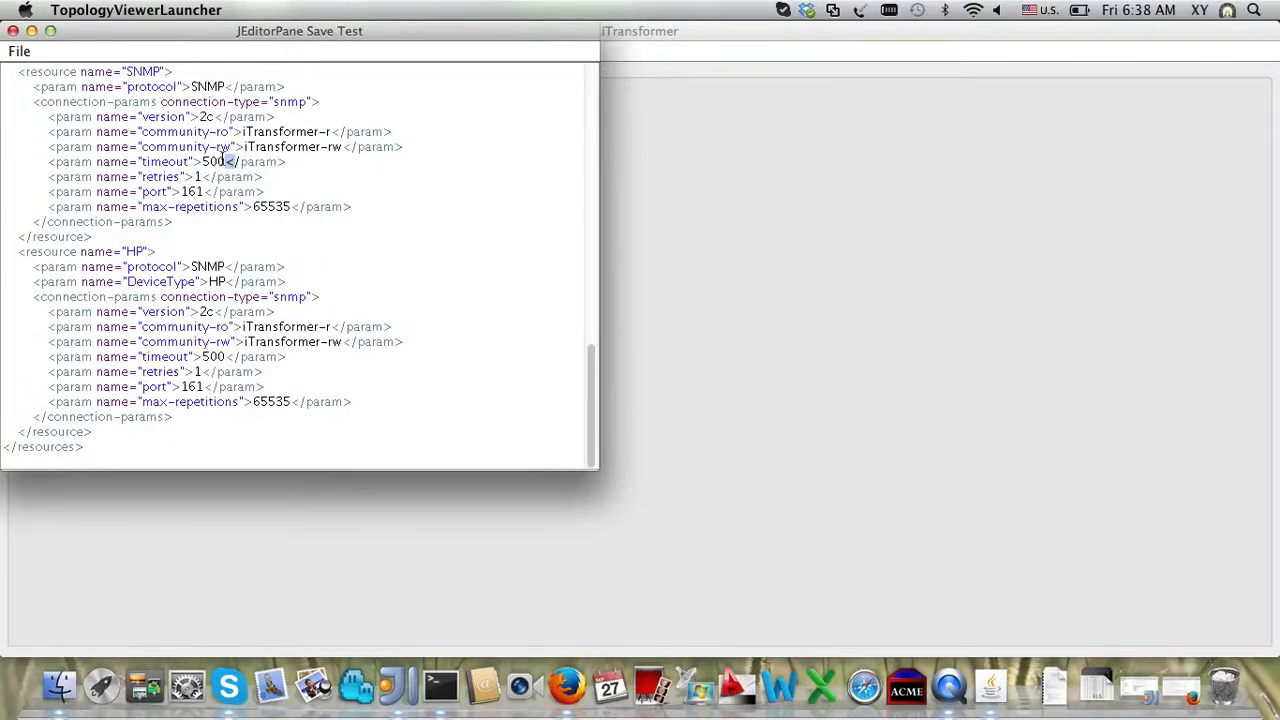
double_click(142, 72)
drag(142, 72, 255, 228)
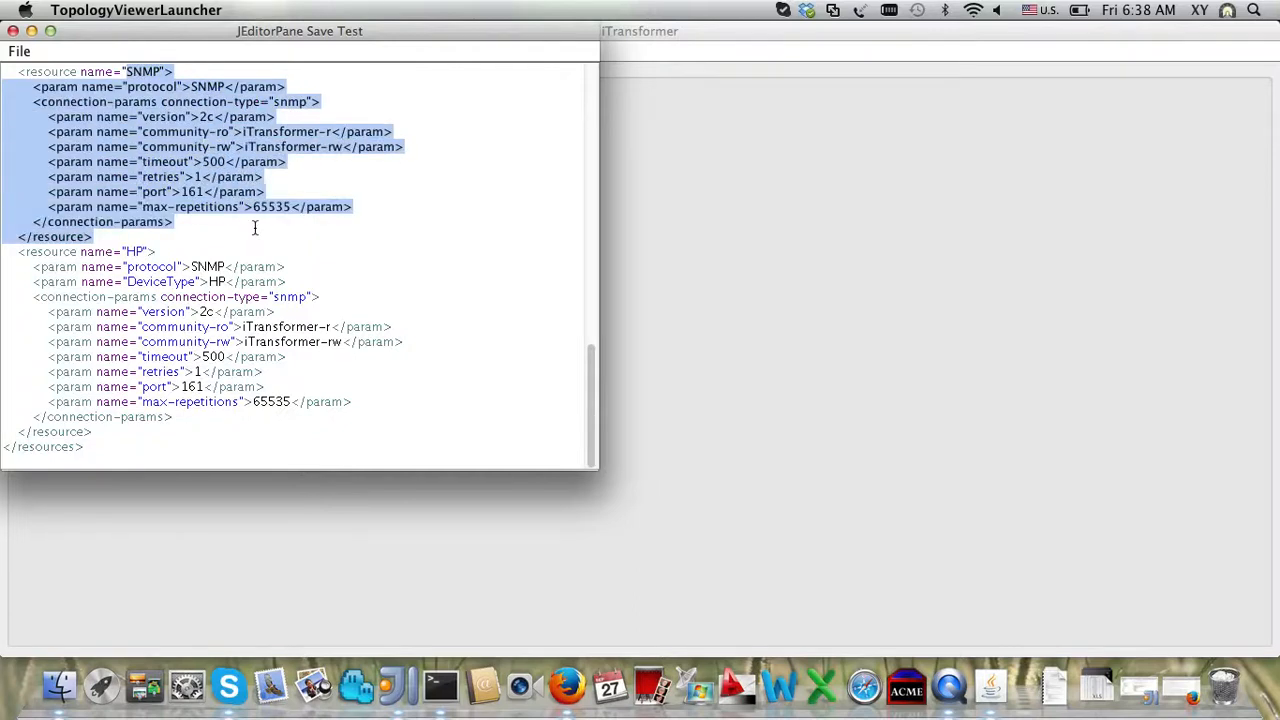
click(218, 147)
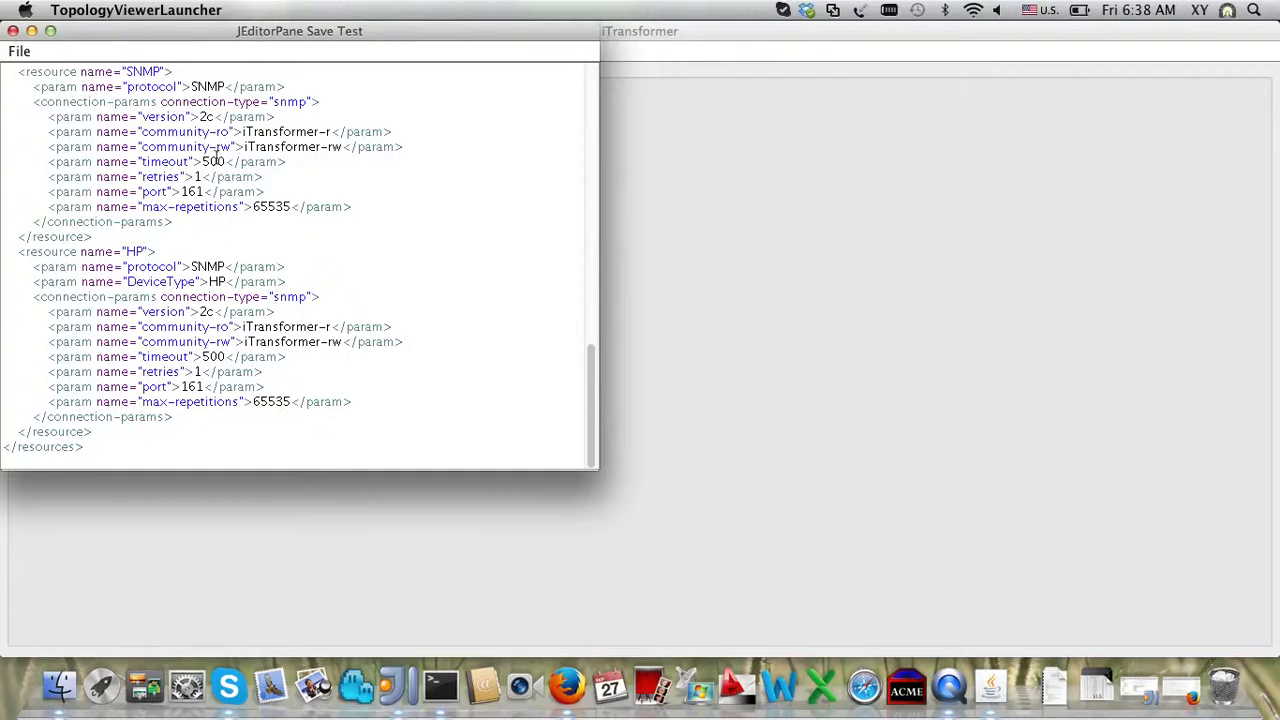
double_click(211, 166)
click(198, 178)
double_click(192, 191)
click(206, 116)
Step: Change the ending of the read-only community value to '-r'
click(19, 53)
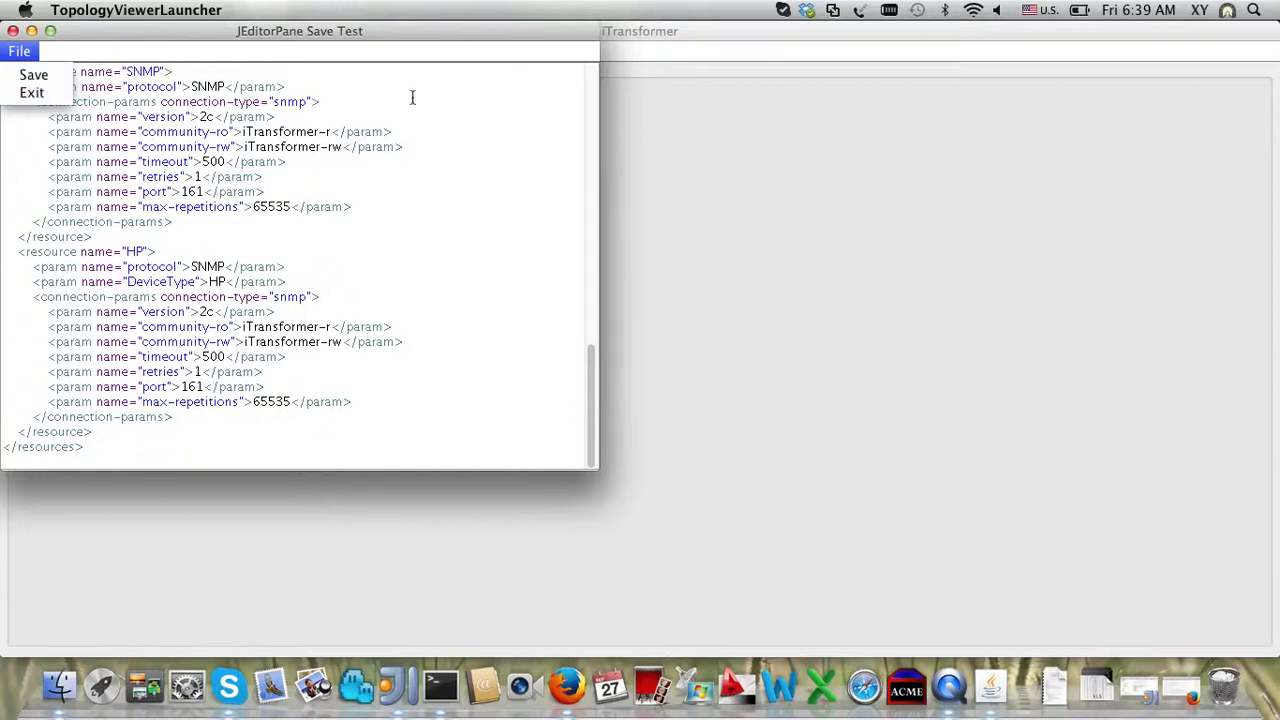
click(332, 131)
key(BackSpace)
key(BackSpace)
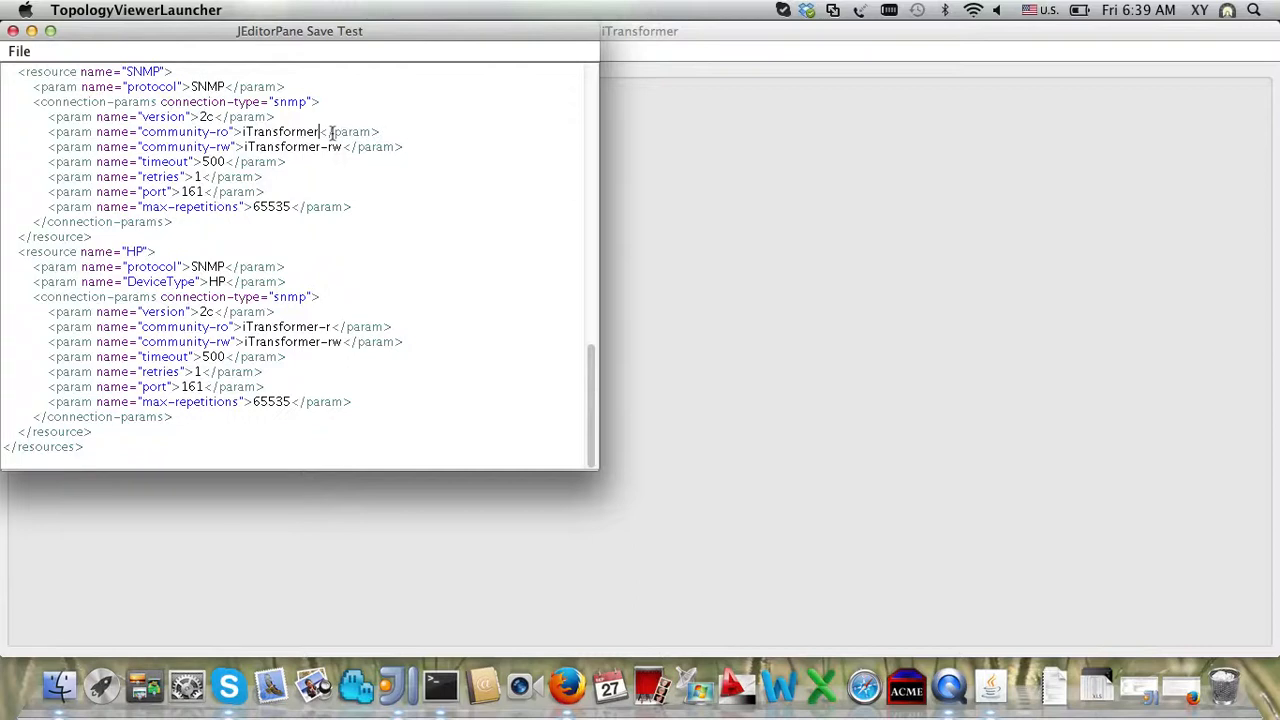
text(-r)
Step: Save the resource configuration and exit the XML editor
click(19, 51)
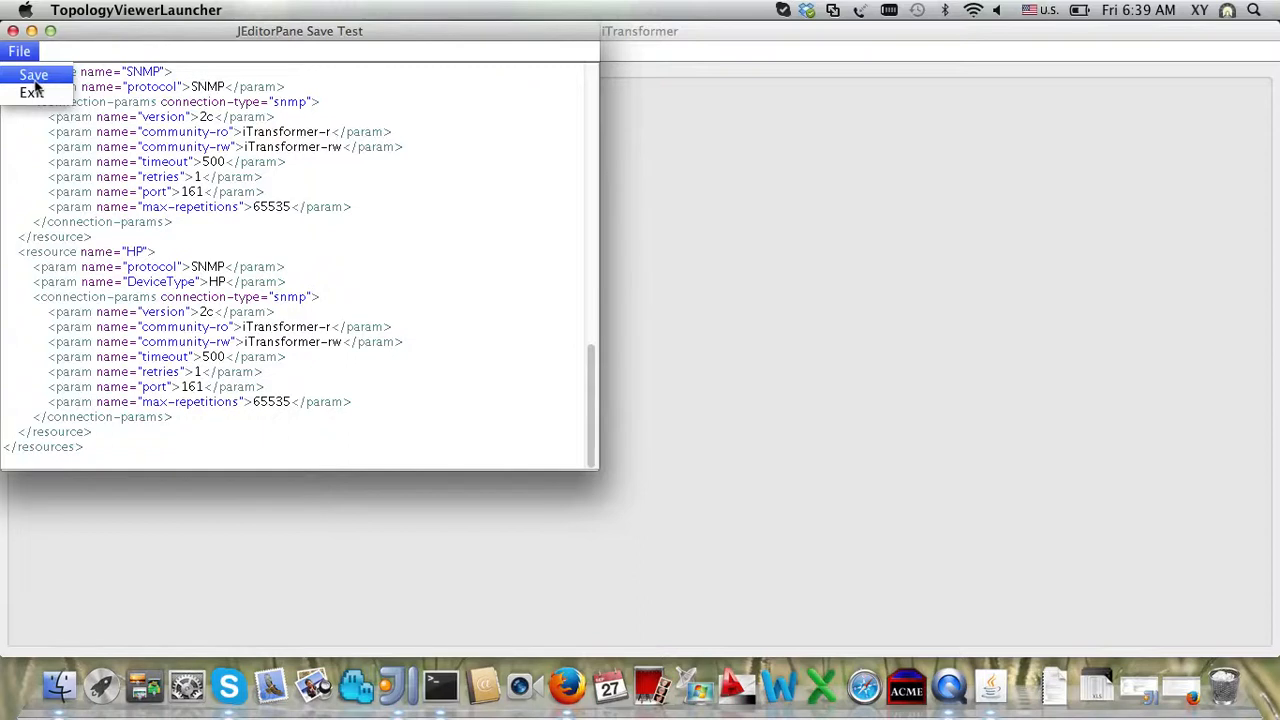
click(32, 76)
click(18, 52)
click(31, 89)
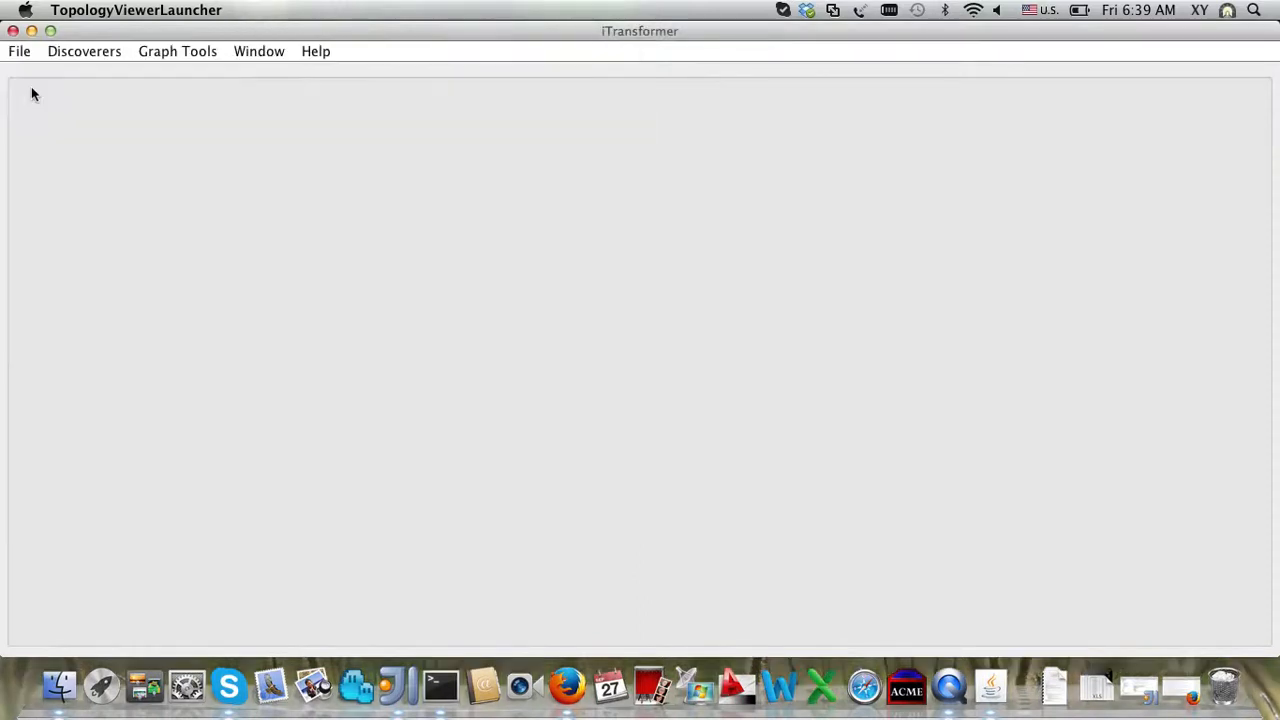
Step: Open the SNMP Network Discovery Manager, then switch over to Terminal
click(84, 51)
mouse_move(110, 75)
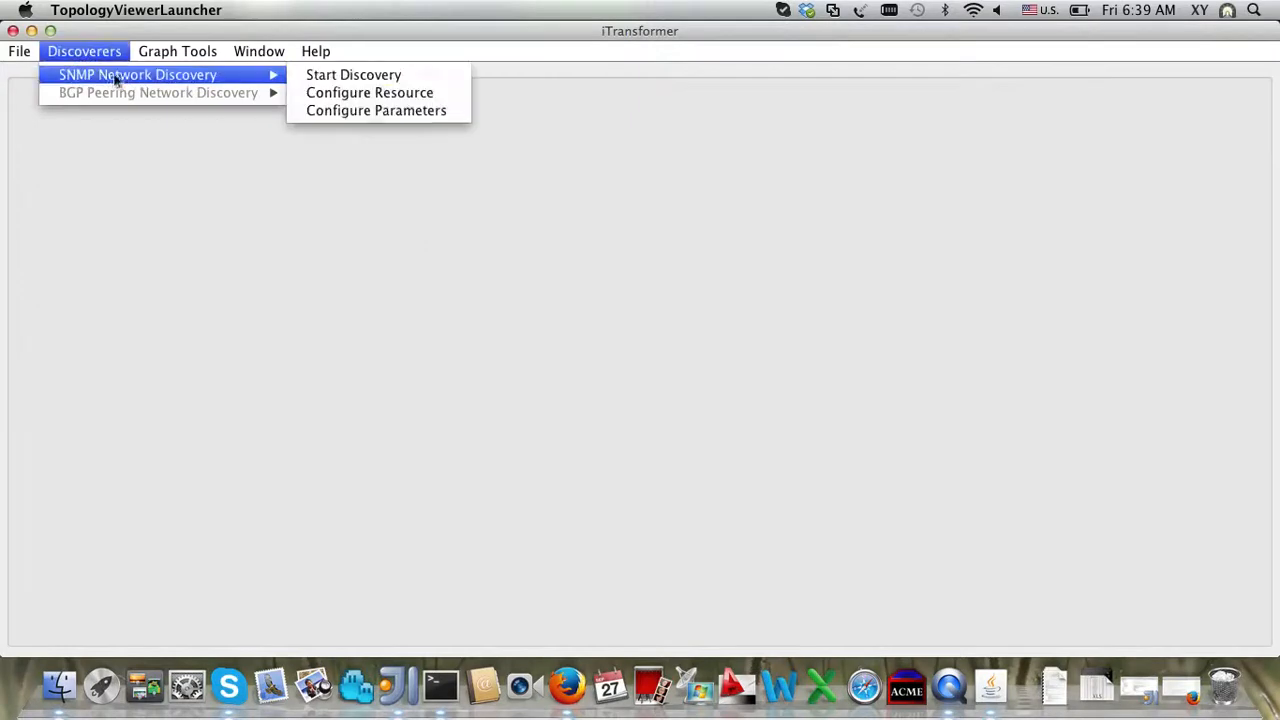
click(409, 90)
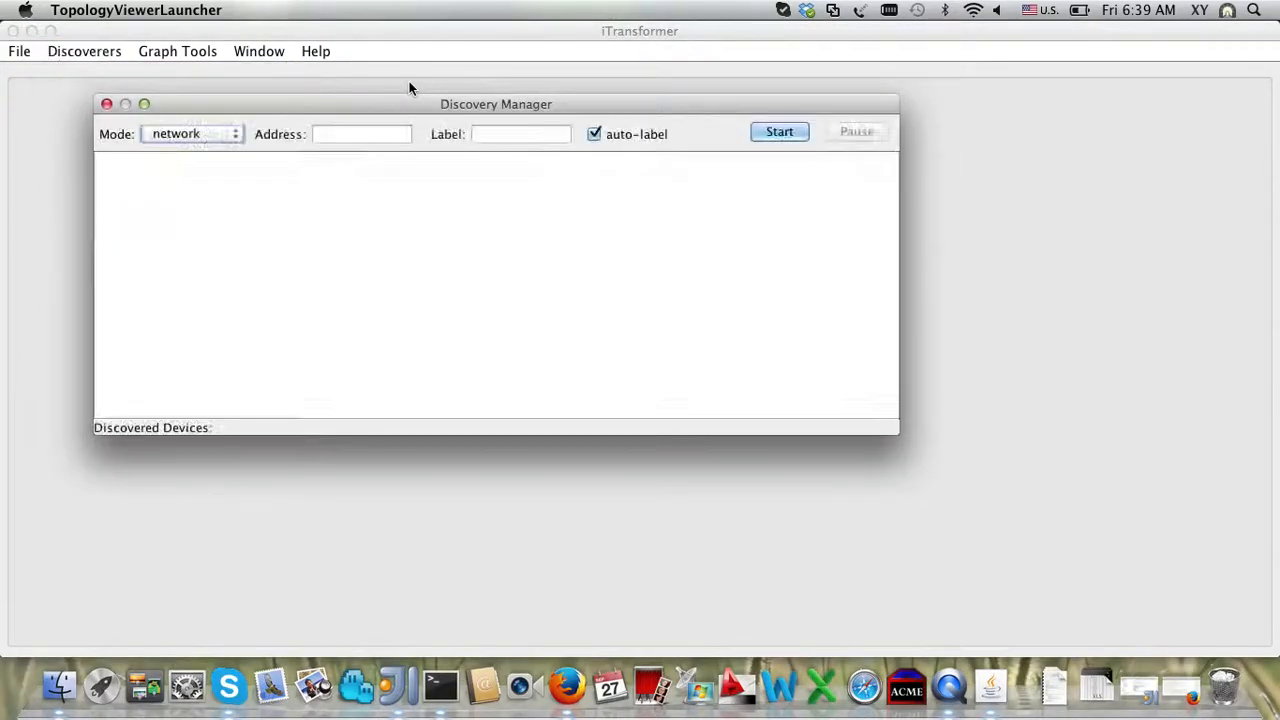
click(443, 714)
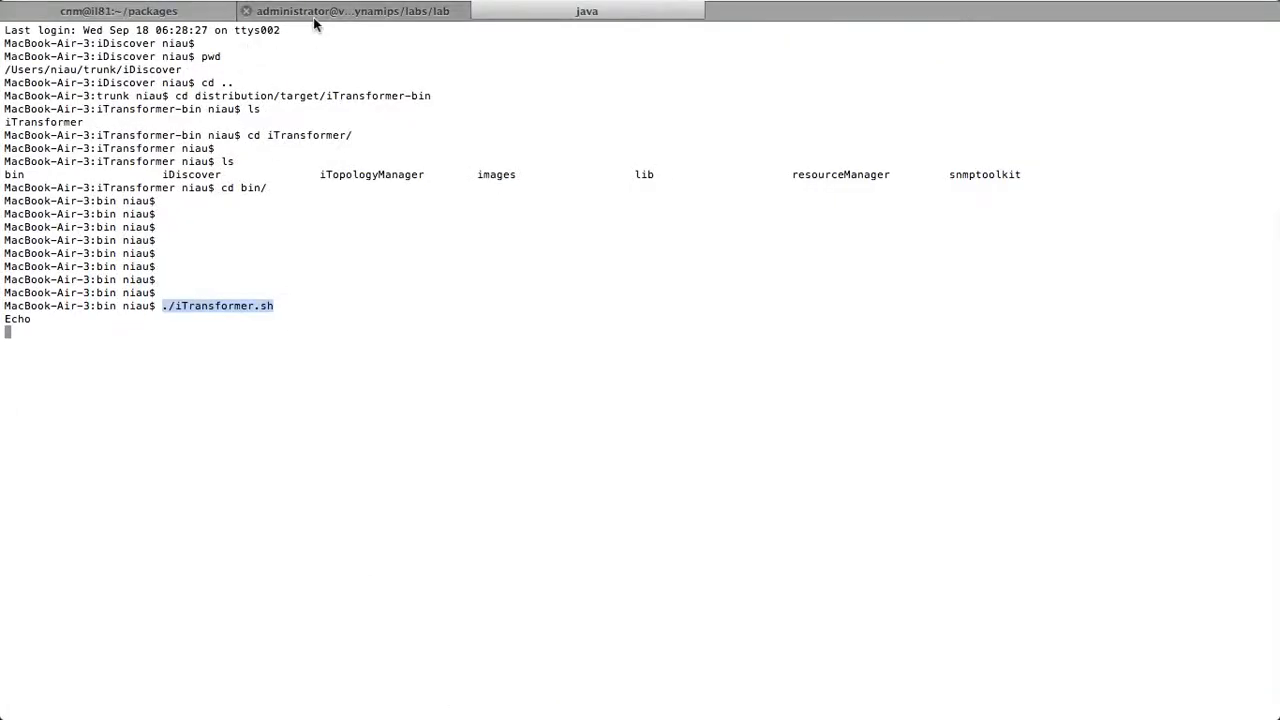
Step: Select the running router rows in the Dynagen console, then return to iTransformer
click(314, 18)
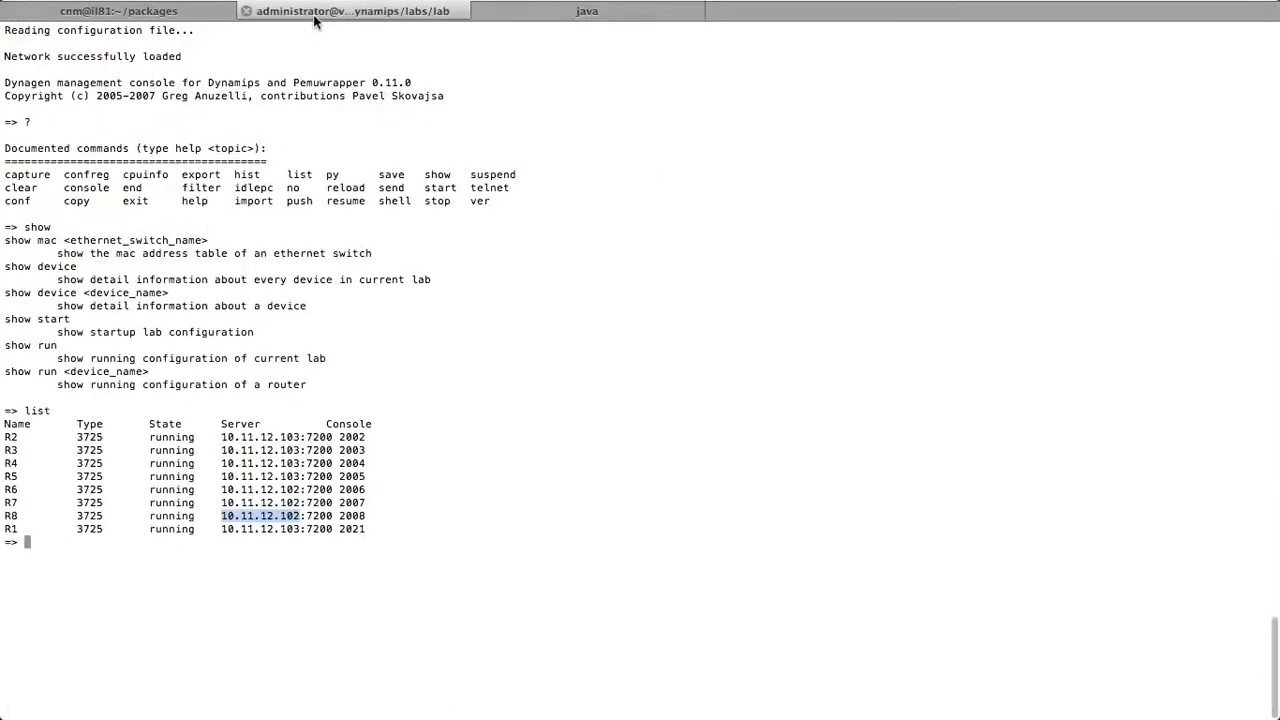
triple_click(185, 451)
mouse_move(185, 451)
mouse_down()
mouse_move(188, 528)
mouse_move(183, 436)
mouse_up()
triple_click(188, 528)
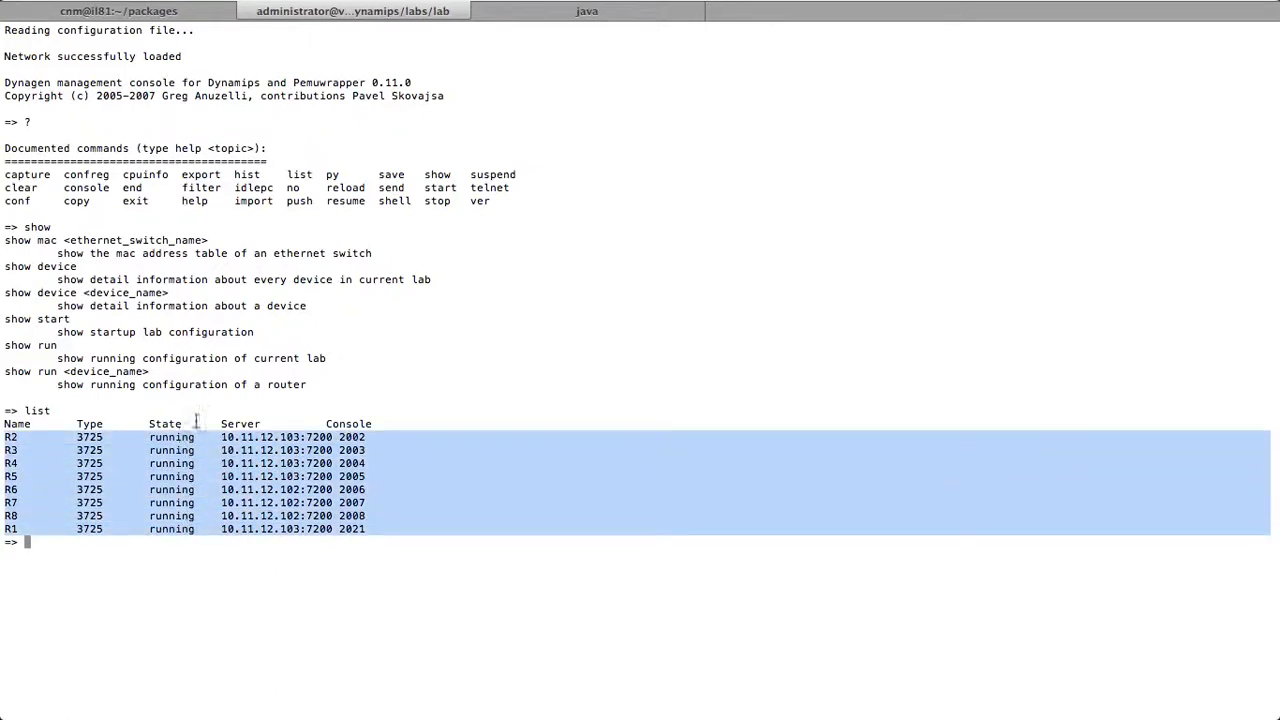
click(647, 14)
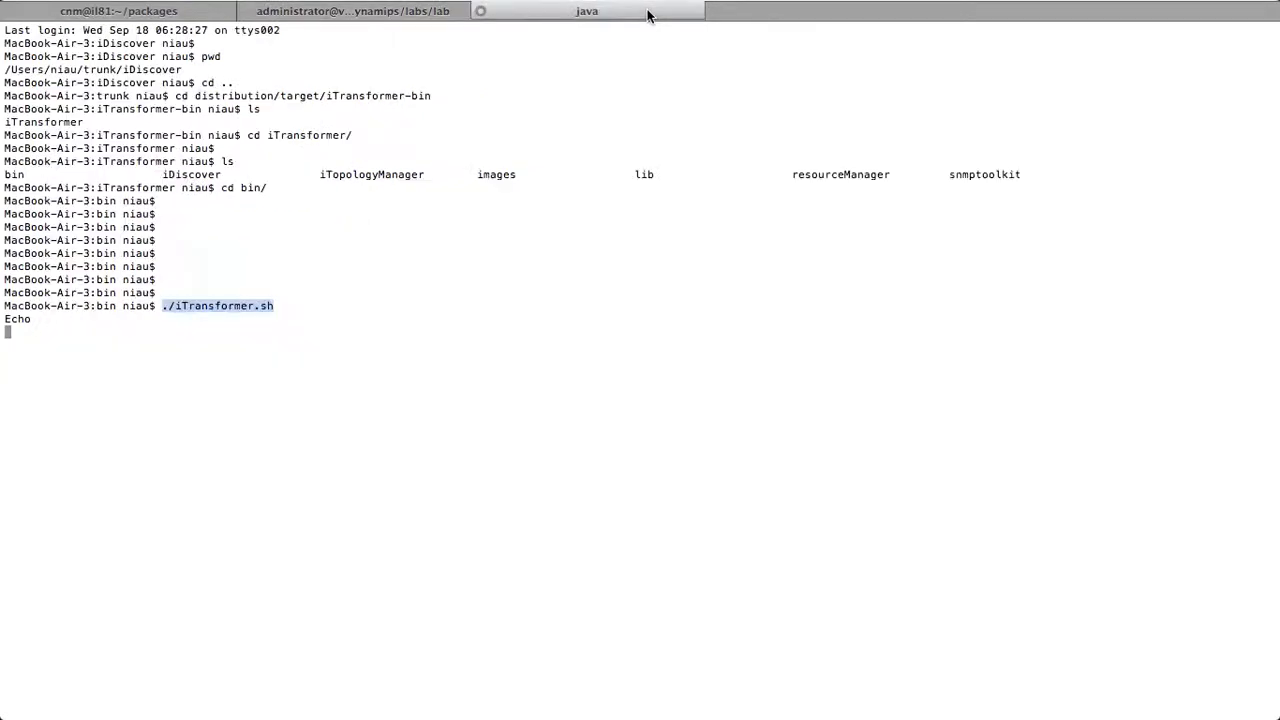
key(super+Tab)
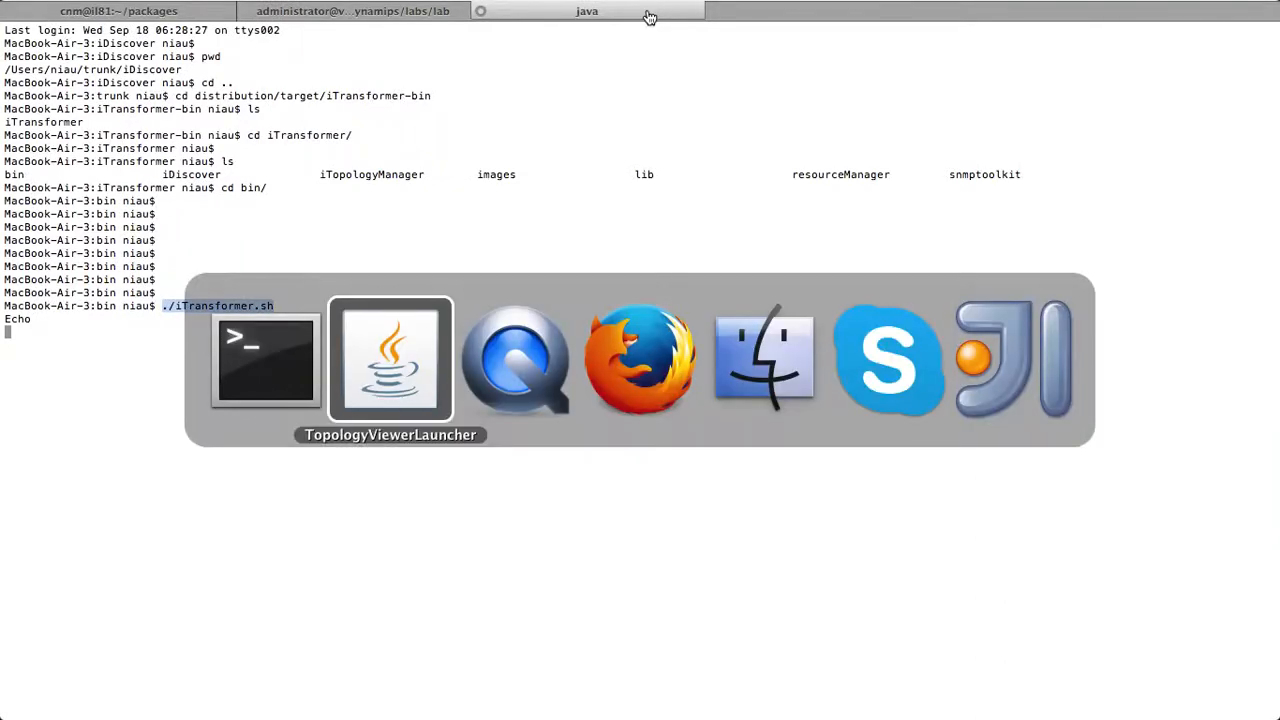
Step: Enter discovery address 172.16.13.3, try label 'abc', then clear it and re-enable auto-label
click(397, 137)
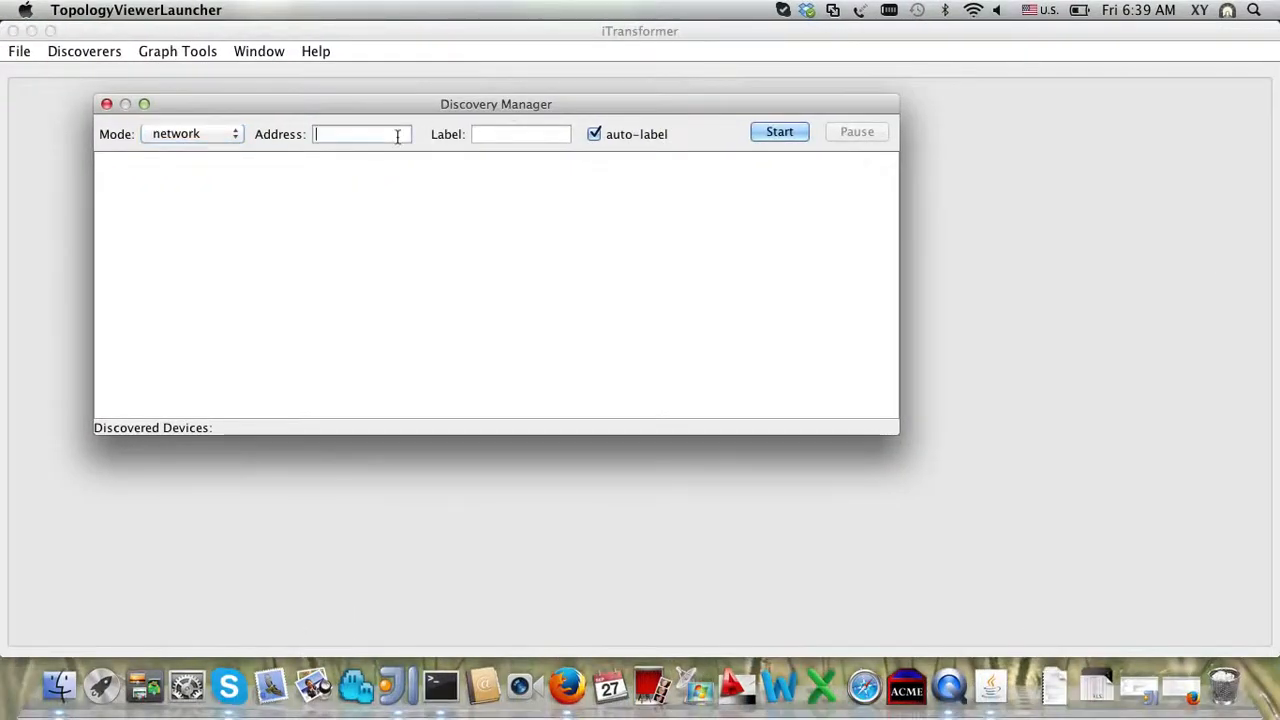
text(172.16.13.3)
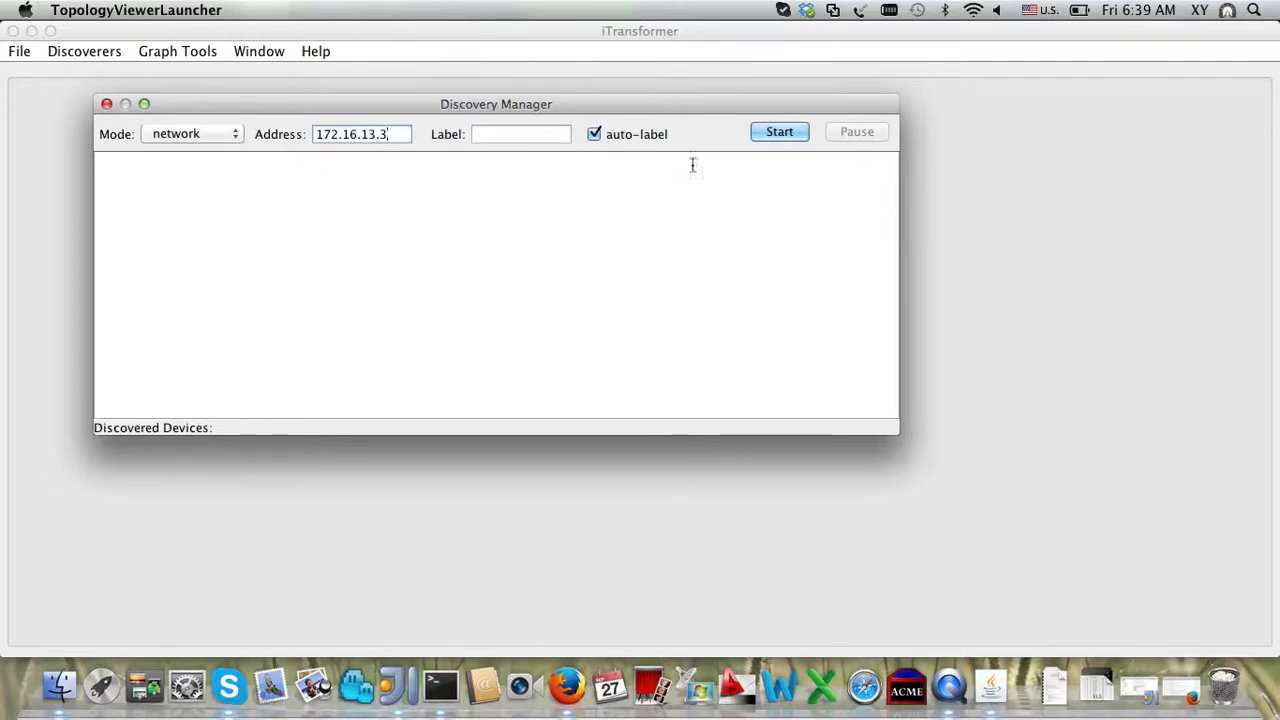
click(596, 137)
click(536, 133)
text(s)
key(BackSpace)
text(abc)
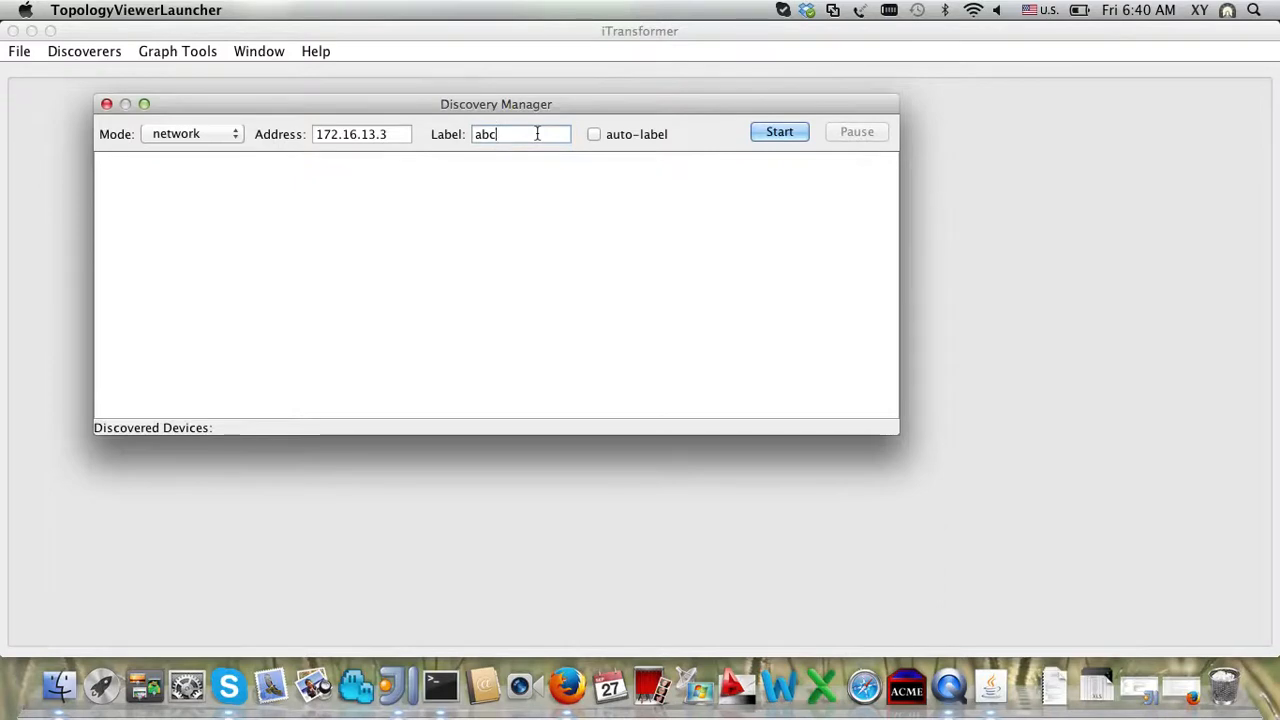
key(BackSpace)
key(BackSpace)
key(BackSpace)
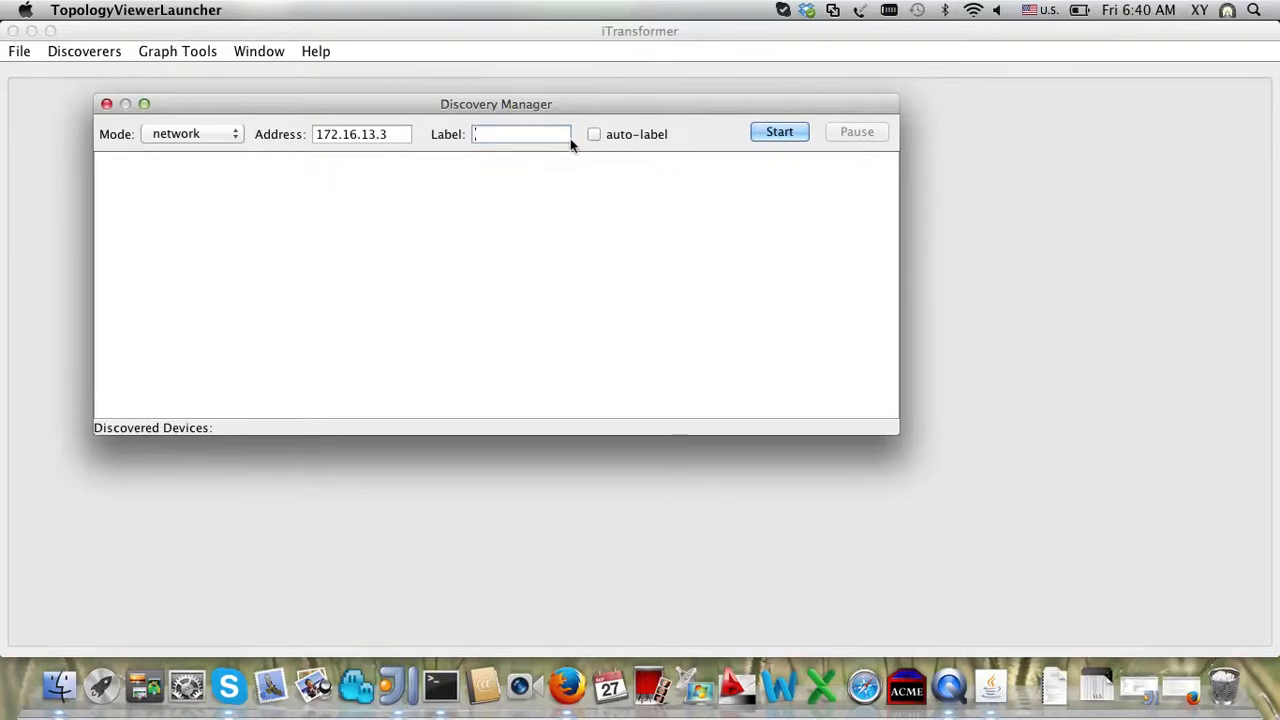
click(592, 135)
Step: Start discovery from 172.16.13.3 and scroll through the discovery log
click(773, 134)
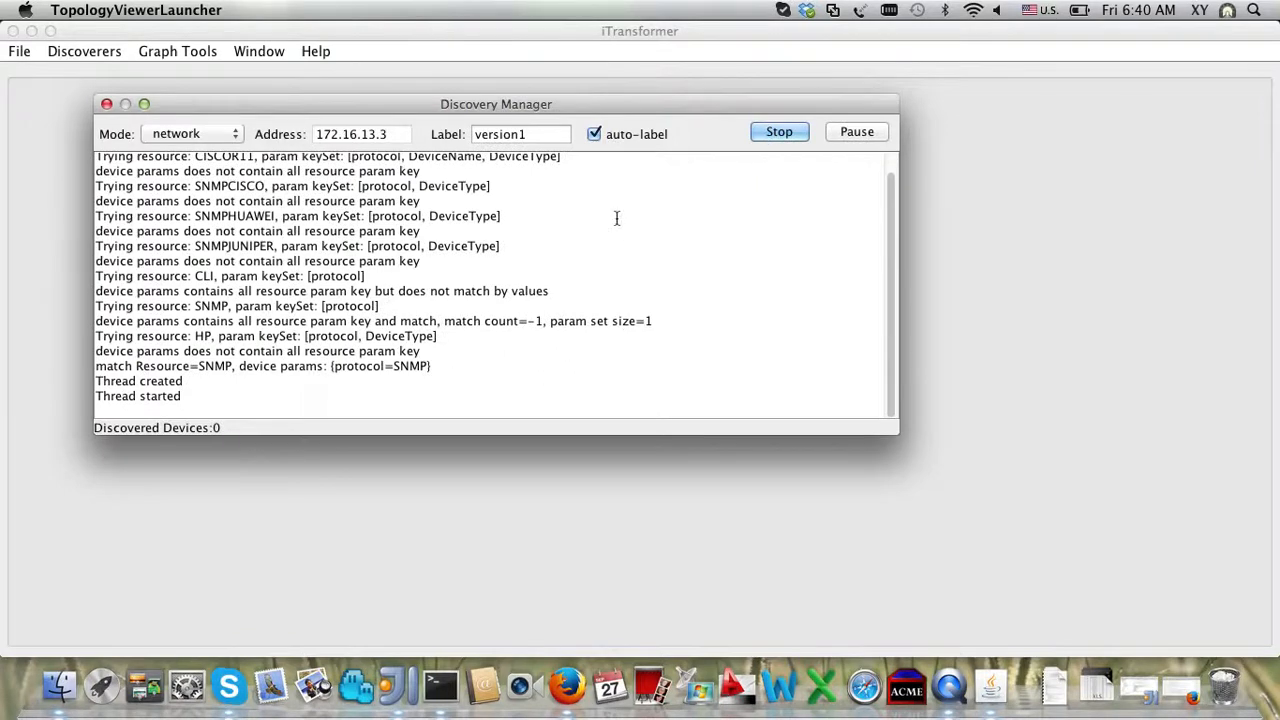
scroll(617, 218, up, 1)
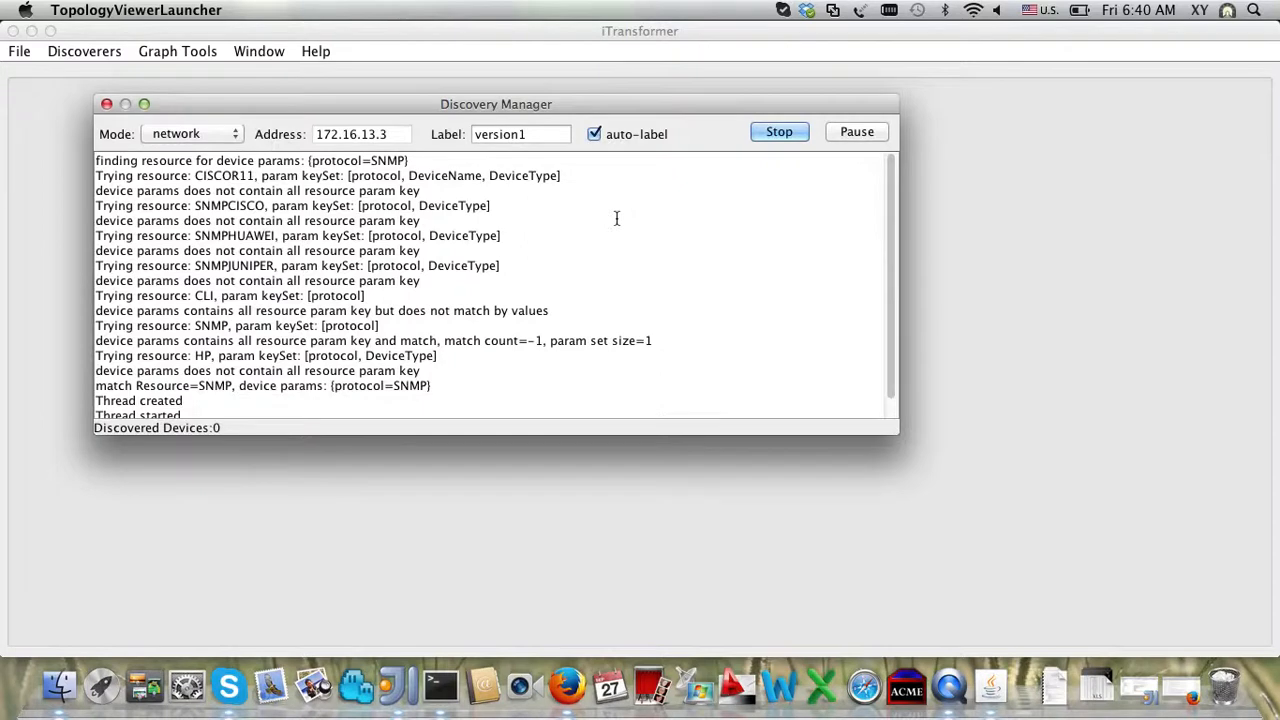
scroll(617, 218, down, 1)
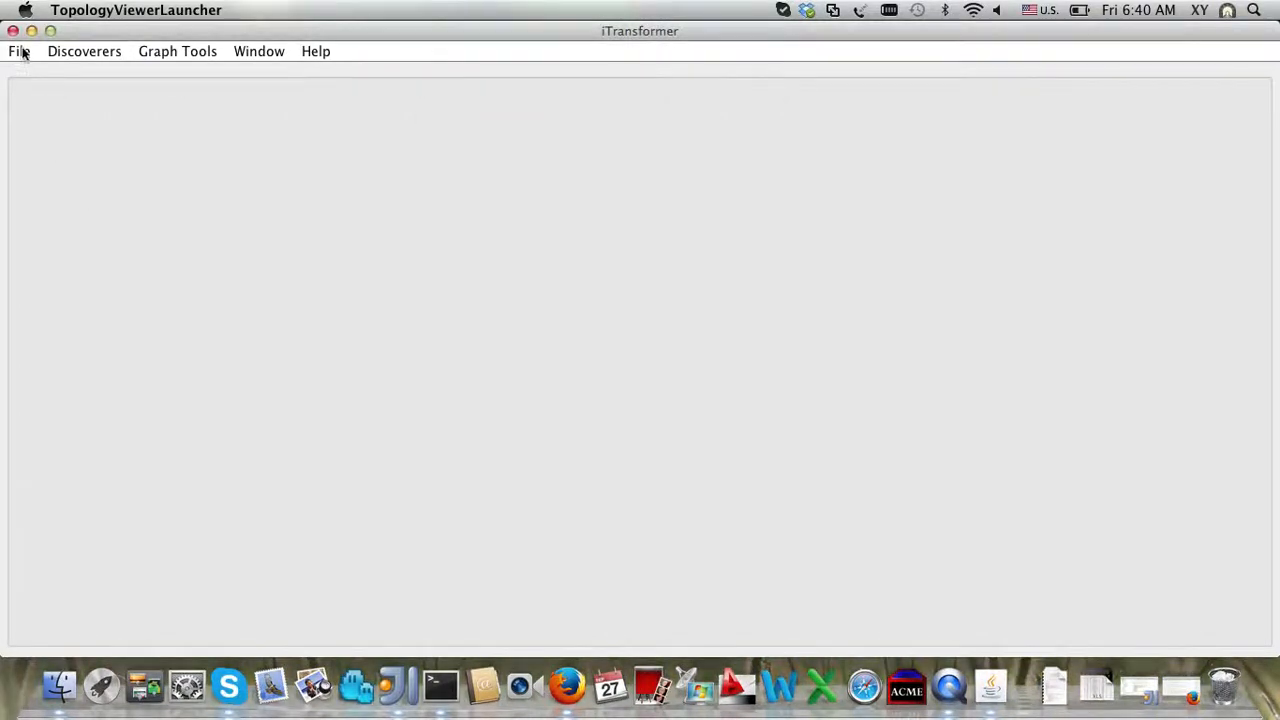
Step: Open undirected.graphmls from the version1 folder to show the R1–R3 topology
click(20, 51)
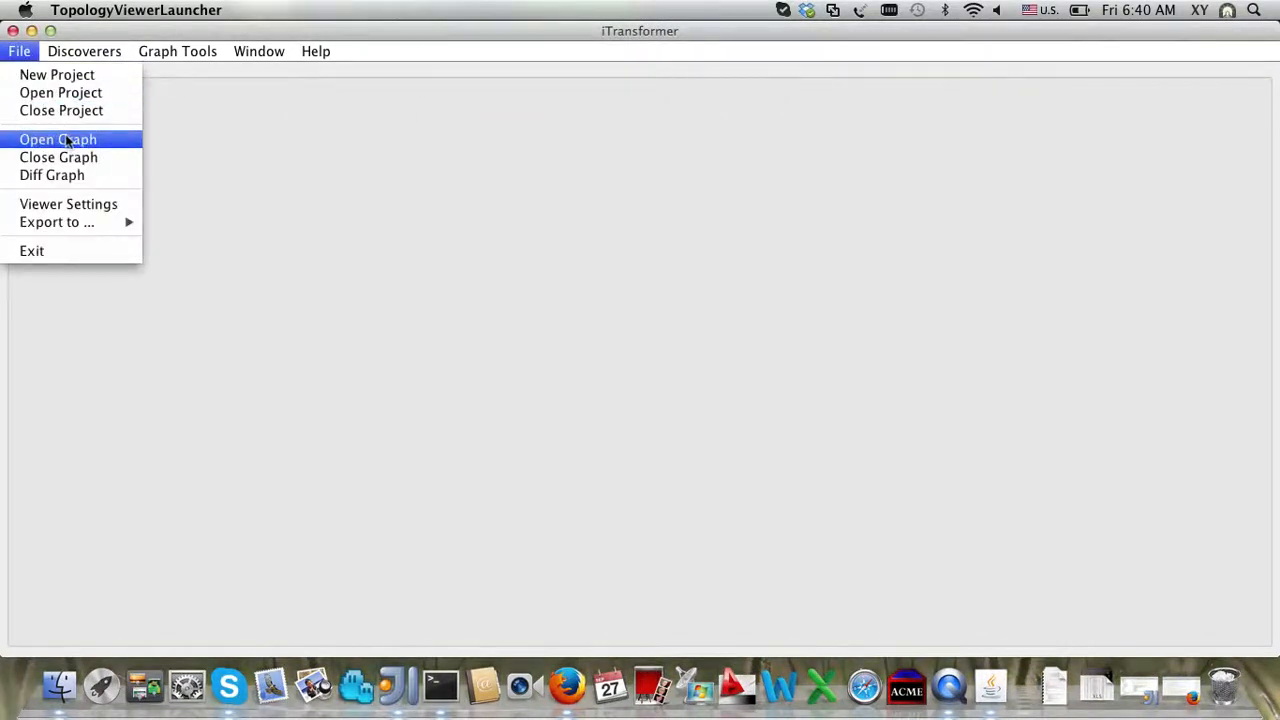
click(66, 140)
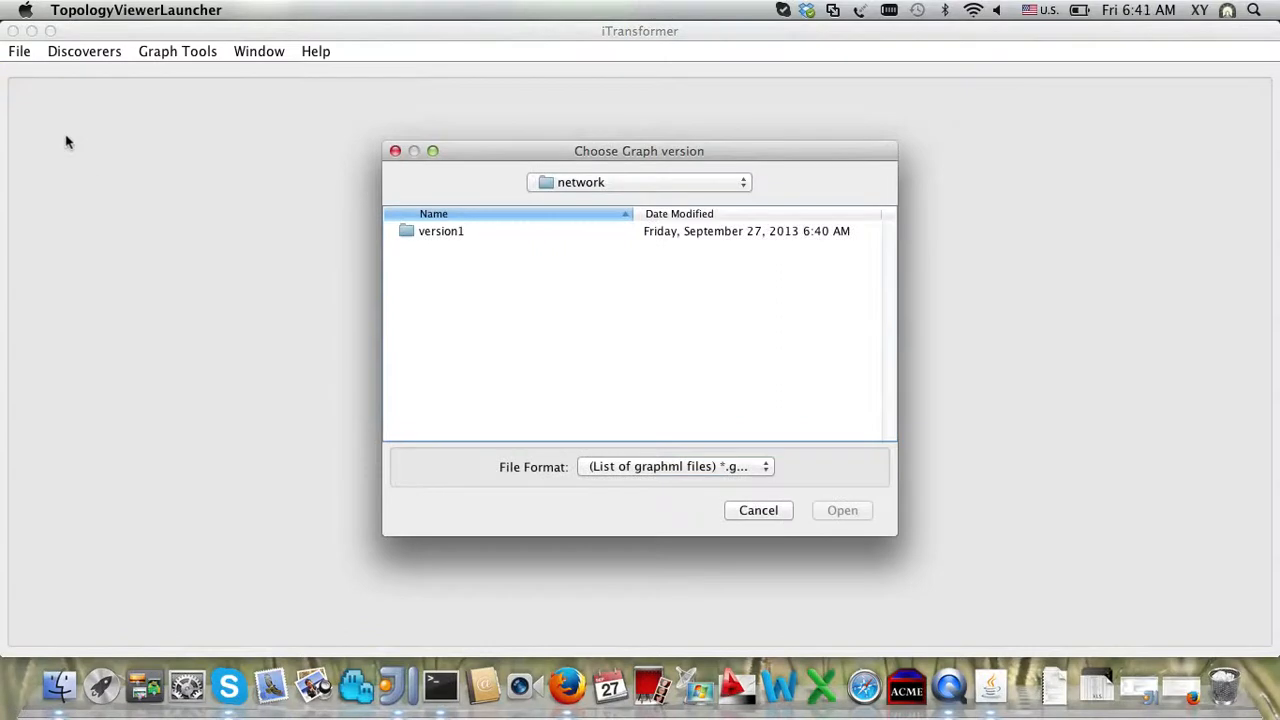
click(444, 234)
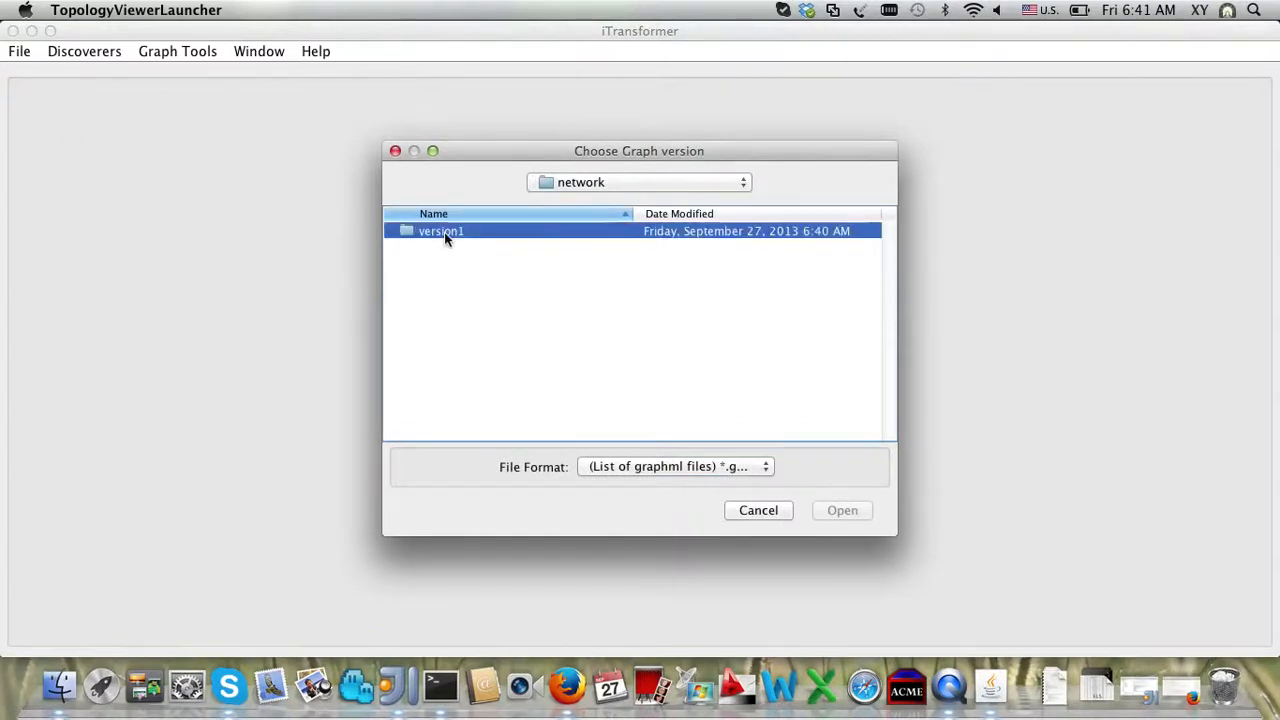
double_click(444, 234)
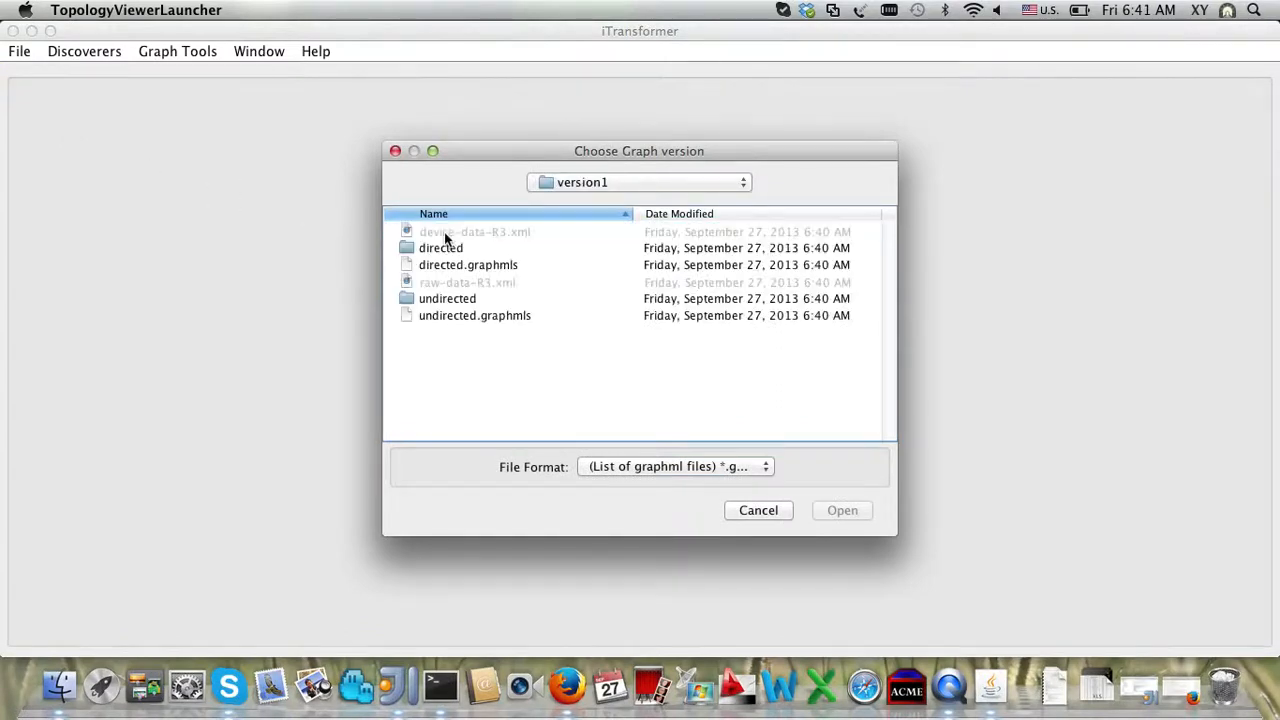
click(463, 316)
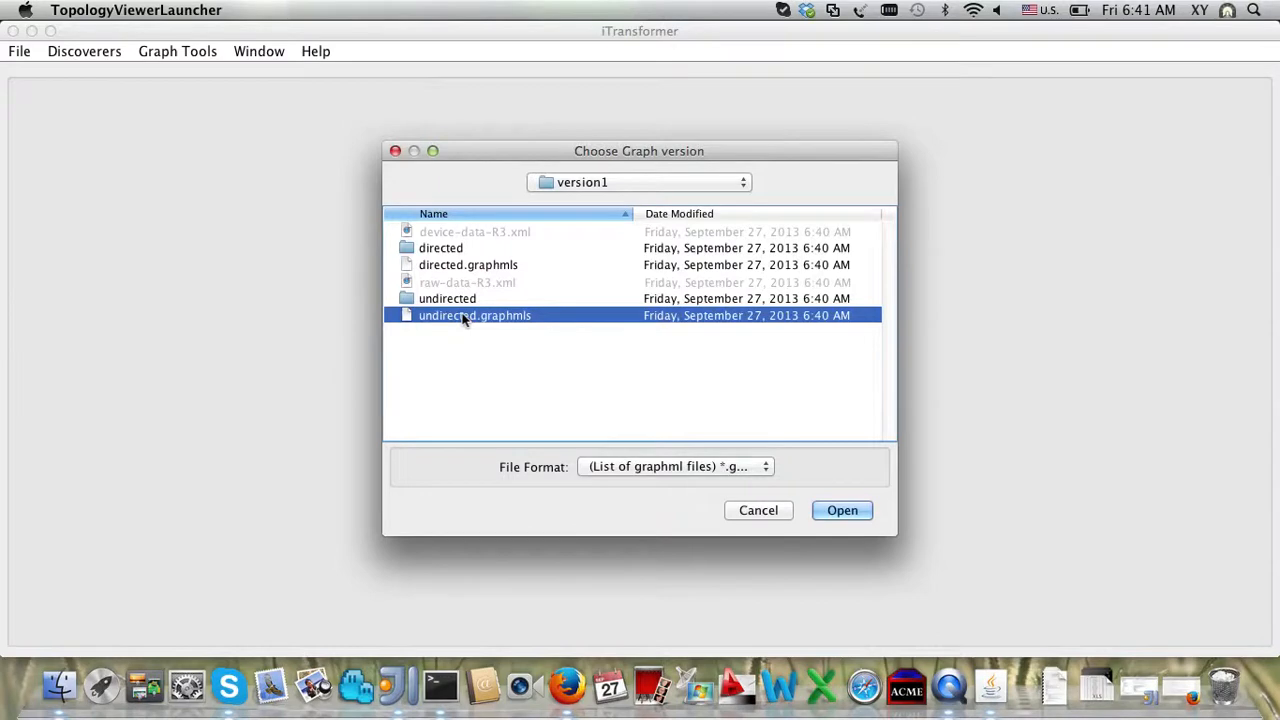
double_click(463, 316)
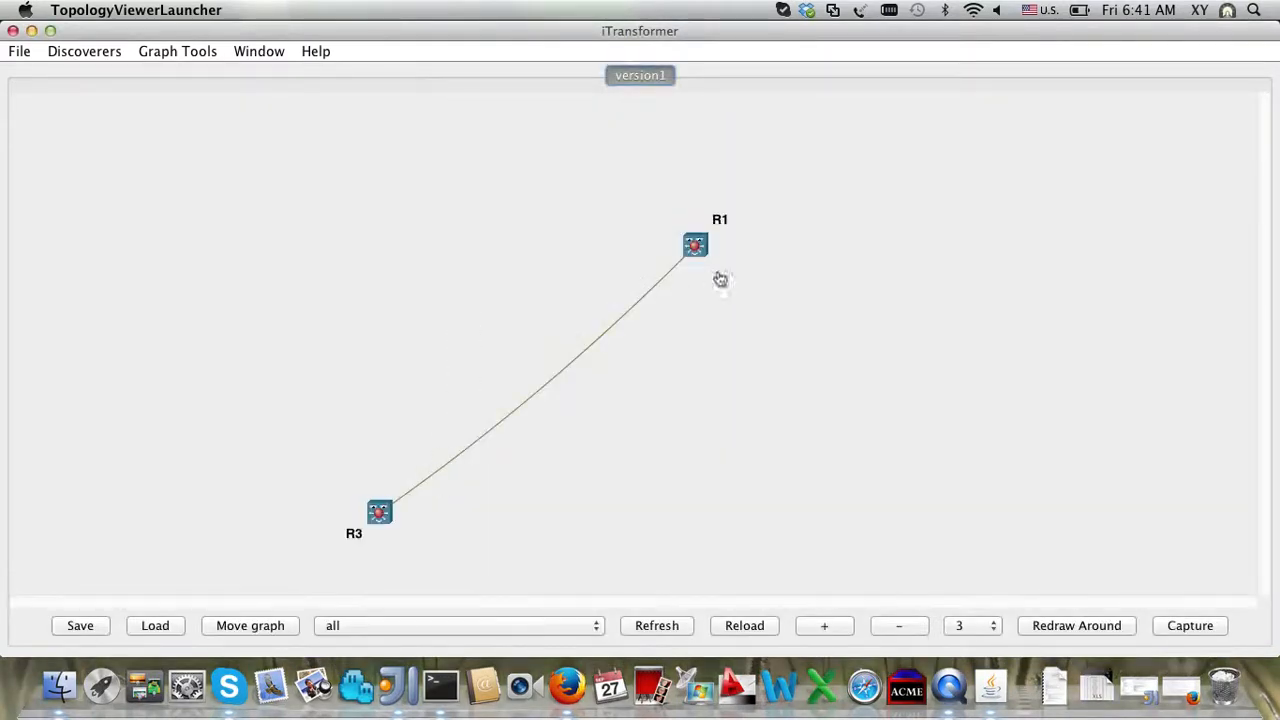
Step: Refresh and reload the graph until router R5 appears linked to R3
click(655, 626)
click(655, 626)
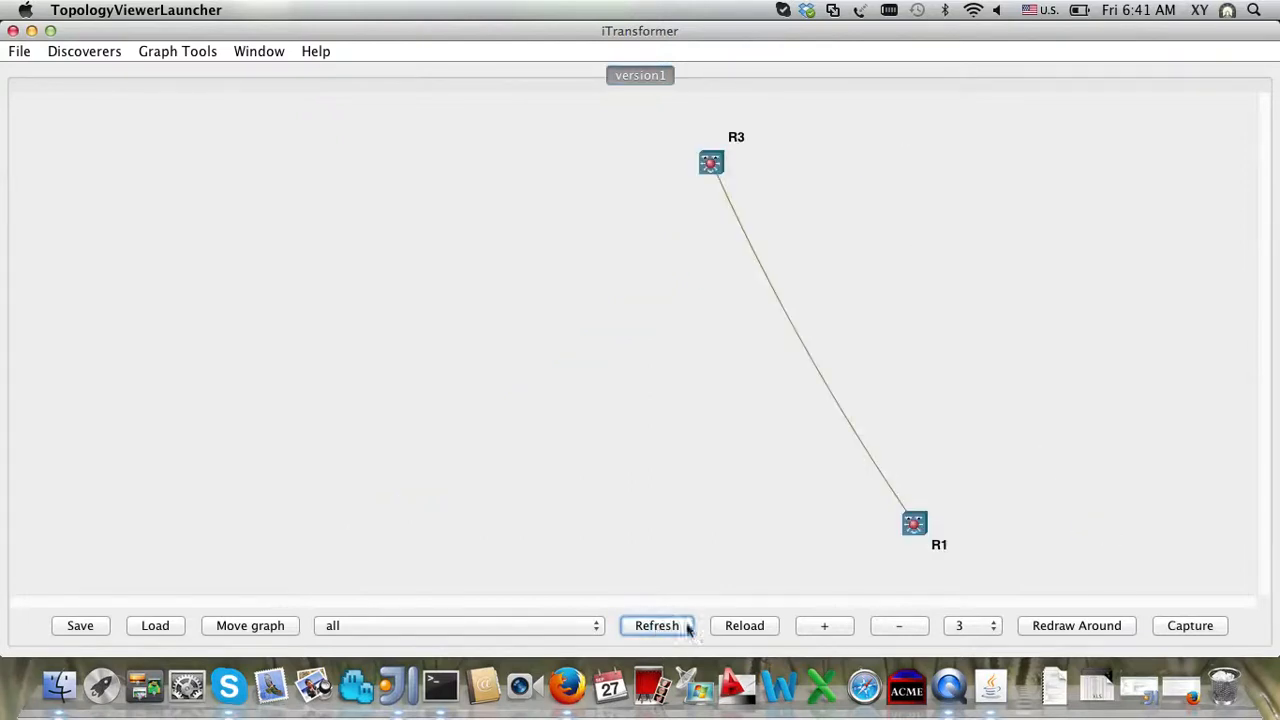
click(744, 628)
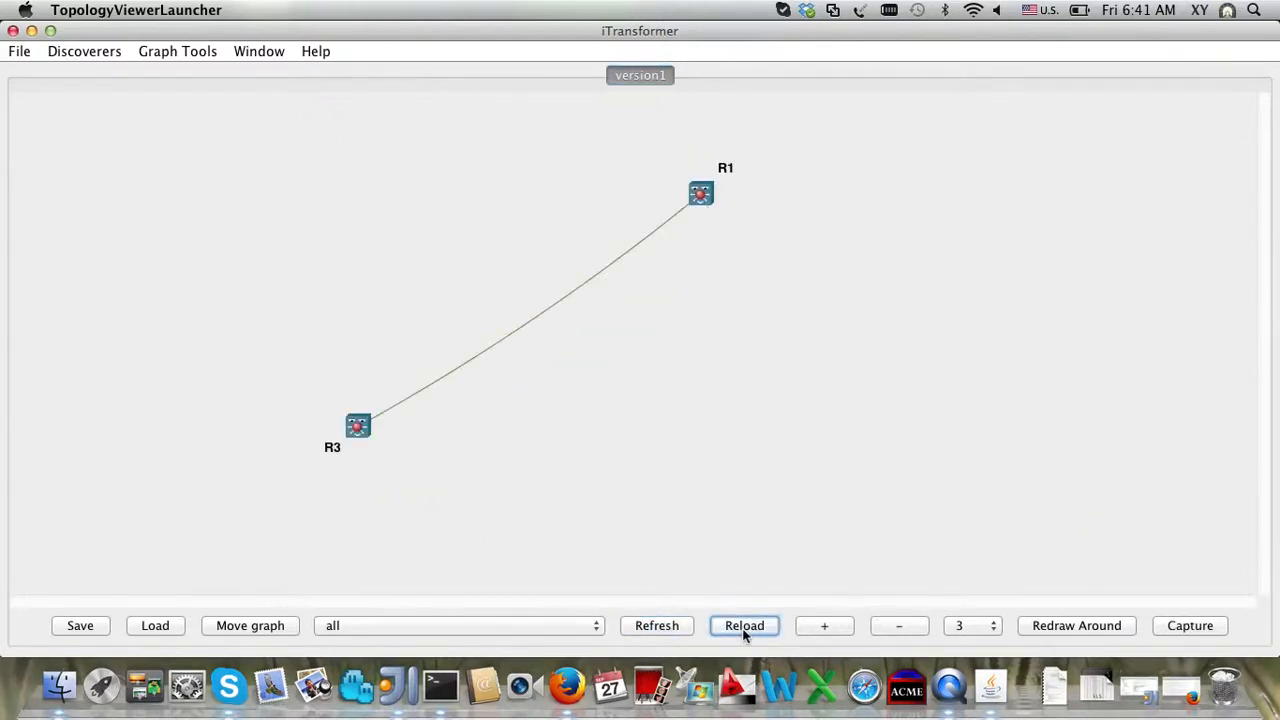
click(742, 628)
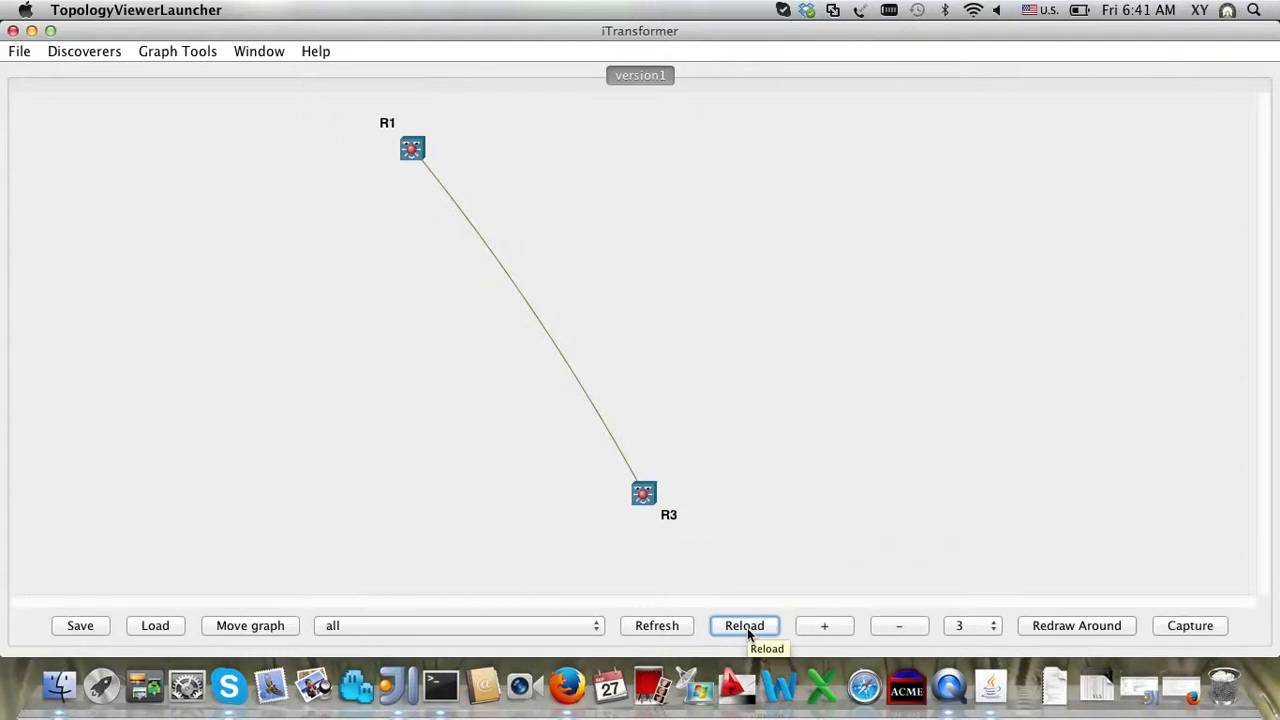
click(747, 628)
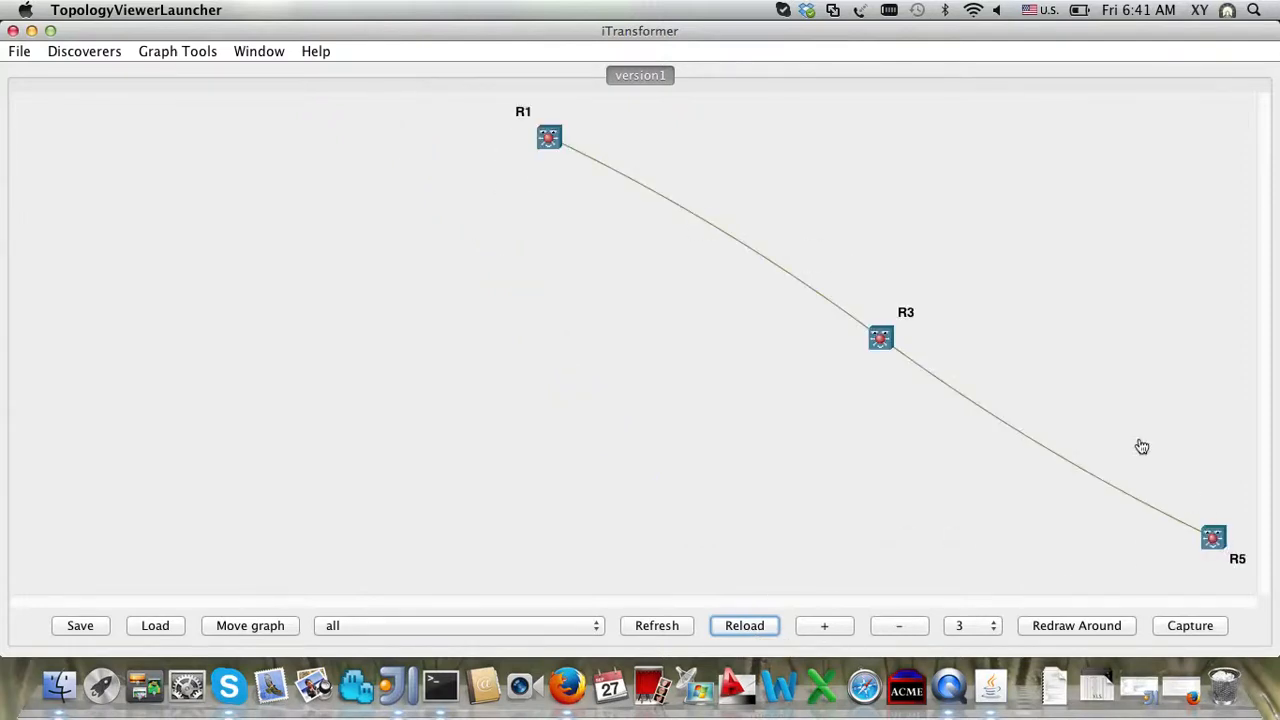
Step: Zoom the graph out two steps and shift it left on the canvas
click(918, 625)
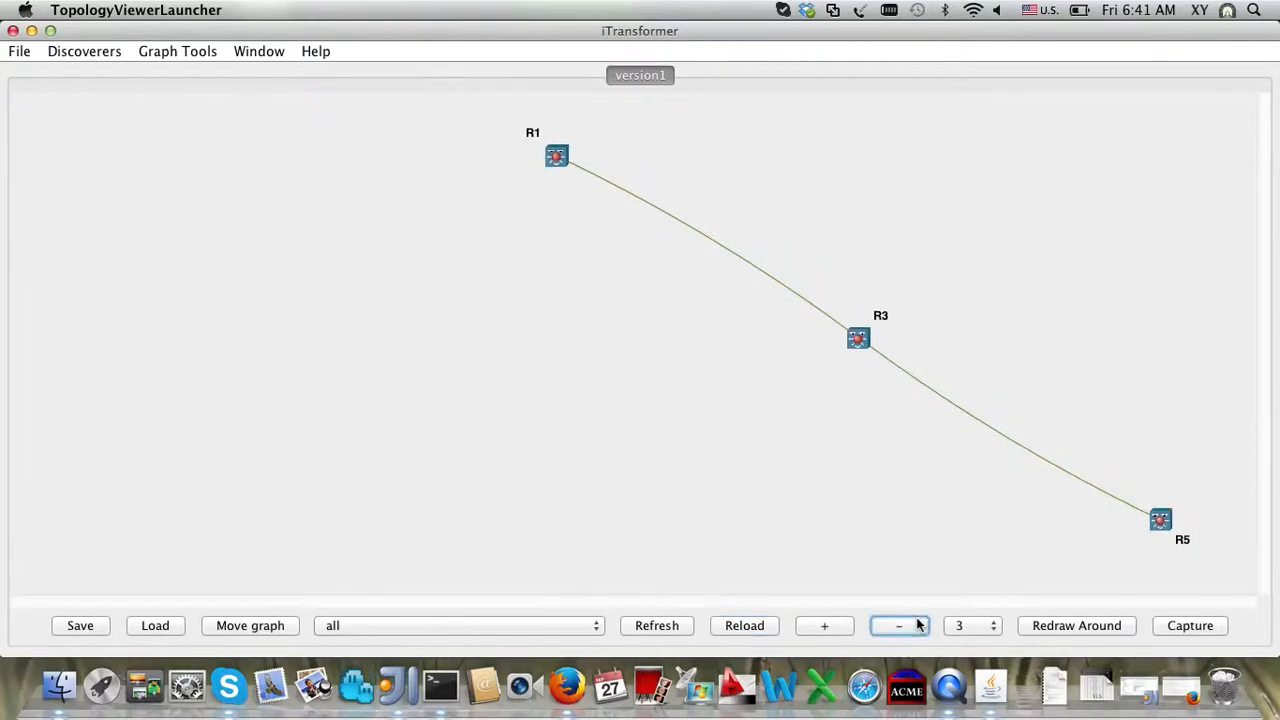
click(918, 625)
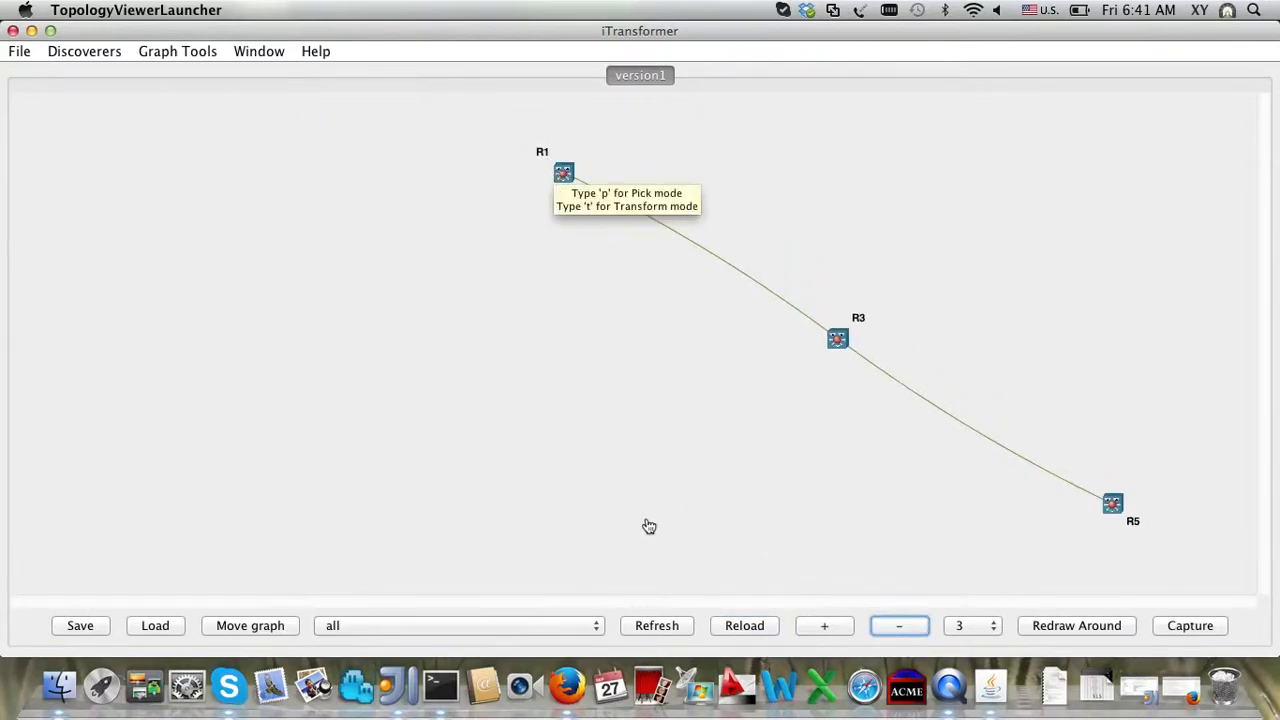
click(284, 626)
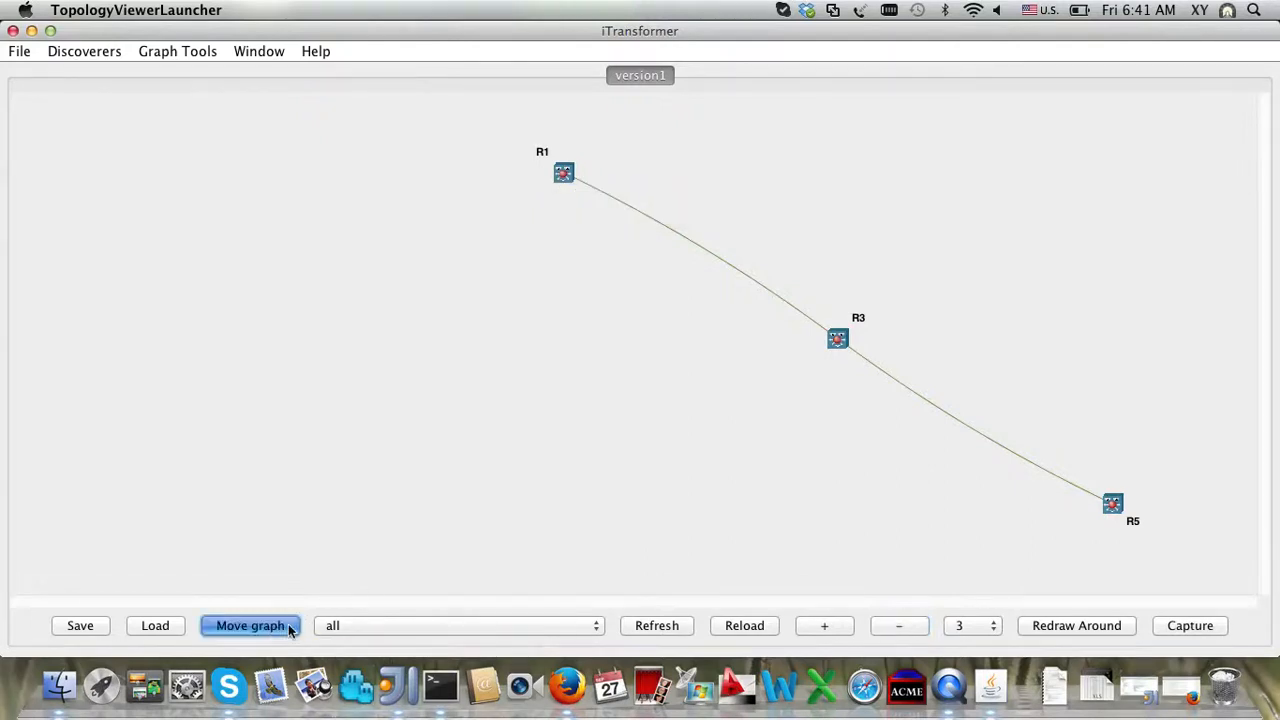
drag(823, 354, 640, 358)
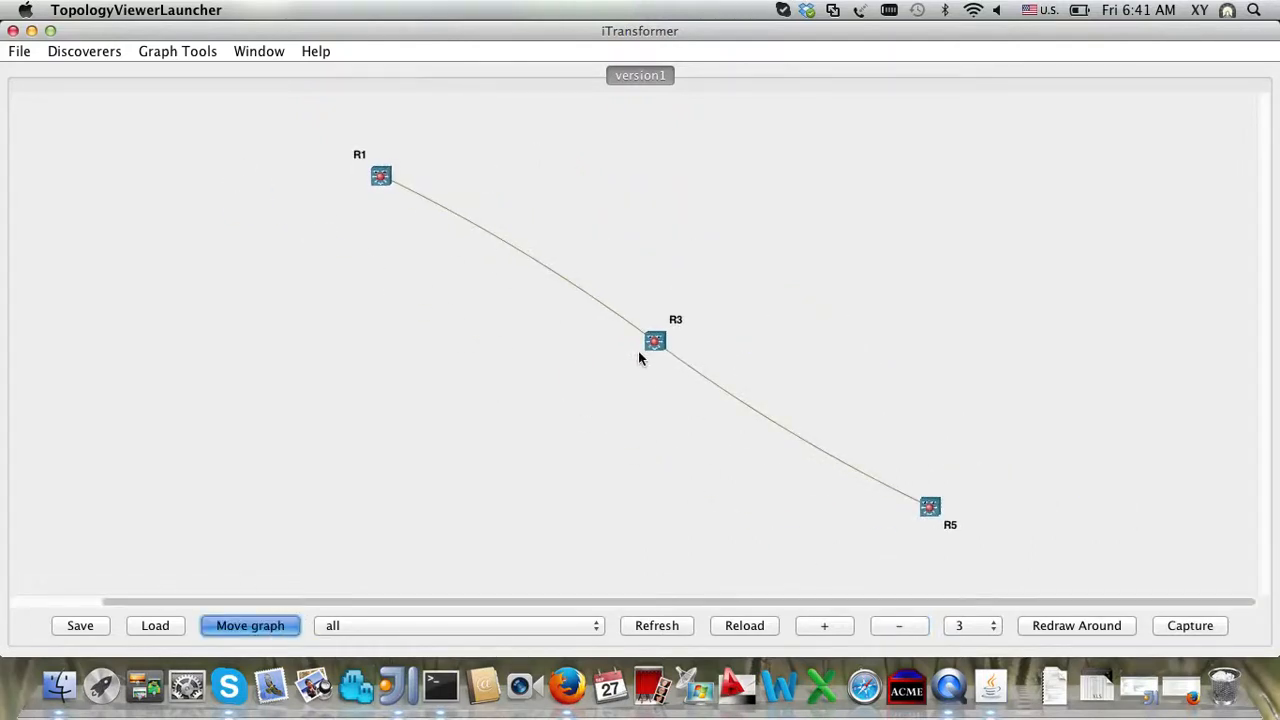
click(289, 626)
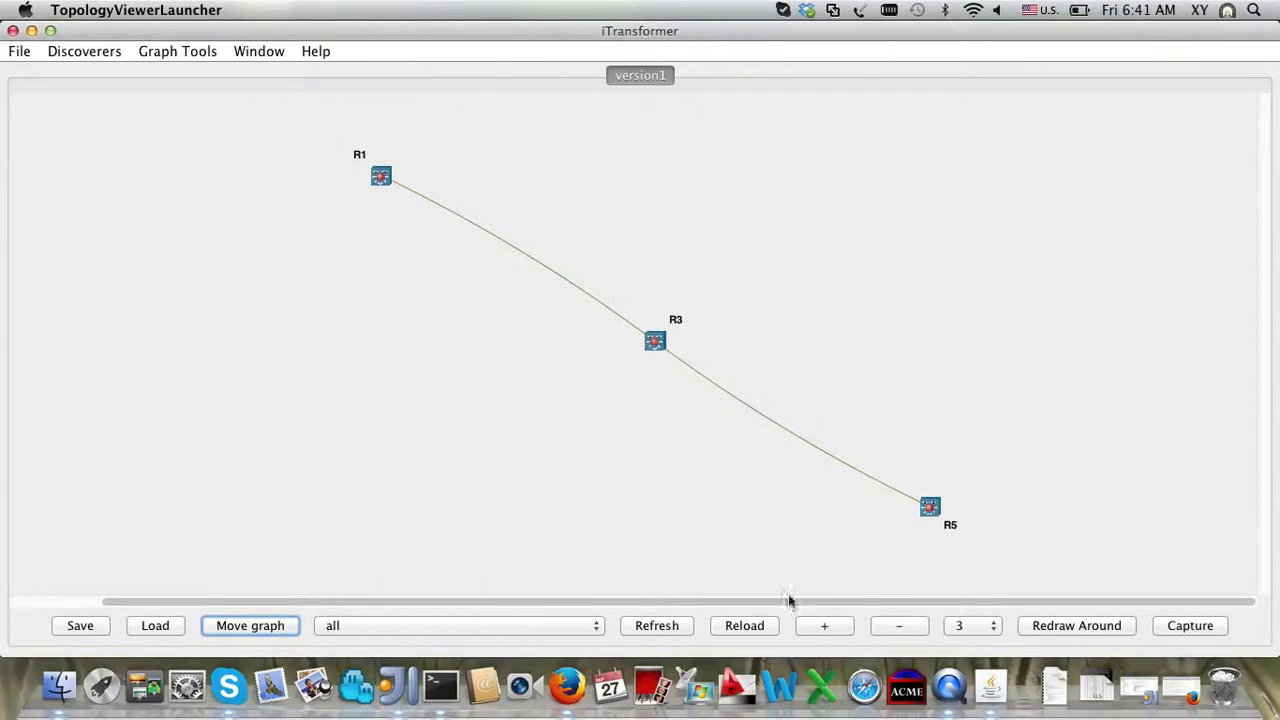
Step: Reload the topology, pick R1 as the centre node and view the hop-depth choices
click(761, 623)
click(762, 624)
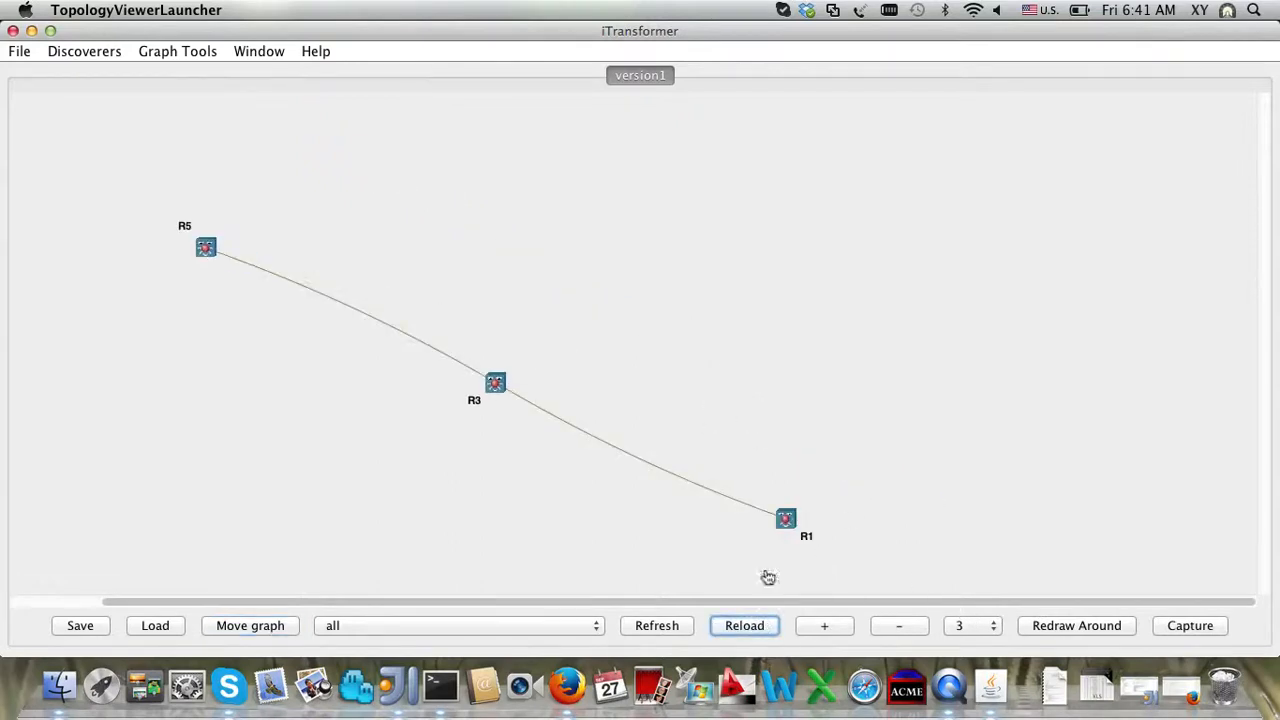
click(786, 518)
click(960, 628)
scroll(970, 537, up, 2)
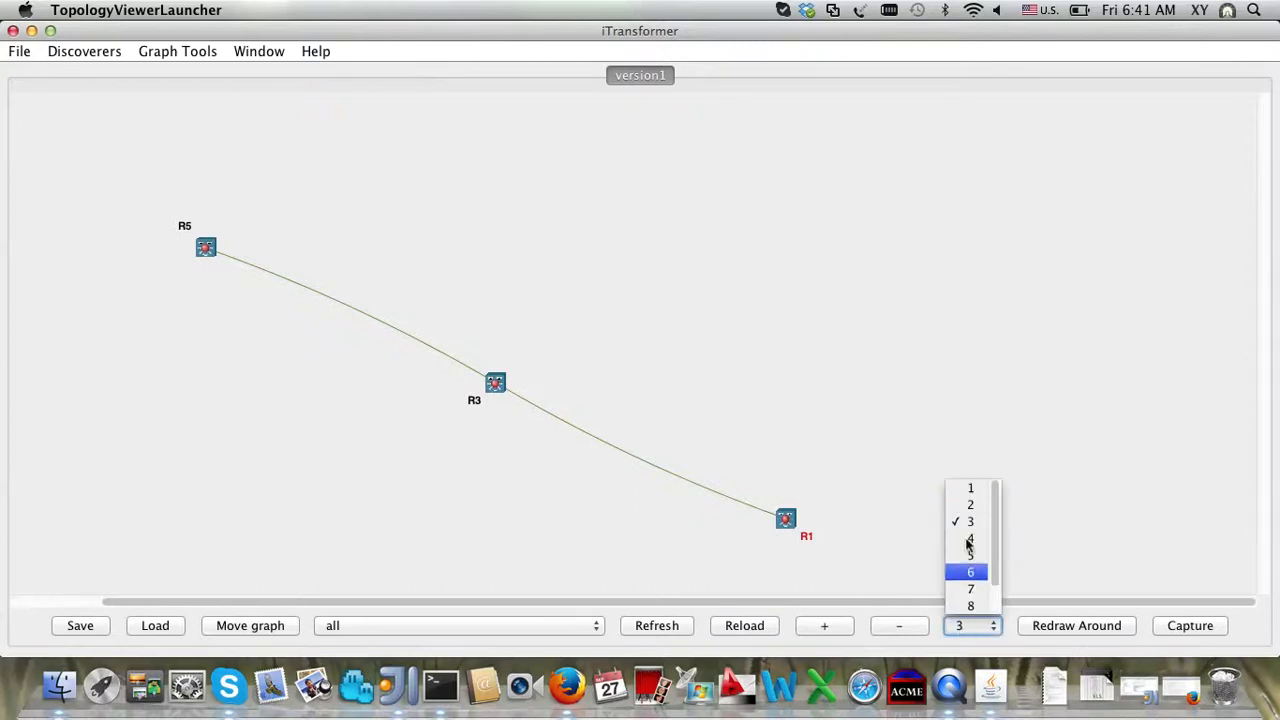
Step: Redraw the topology around R1 at a neighbourhood depth of 3 hops
click(968, 490)
click(1070, 630)
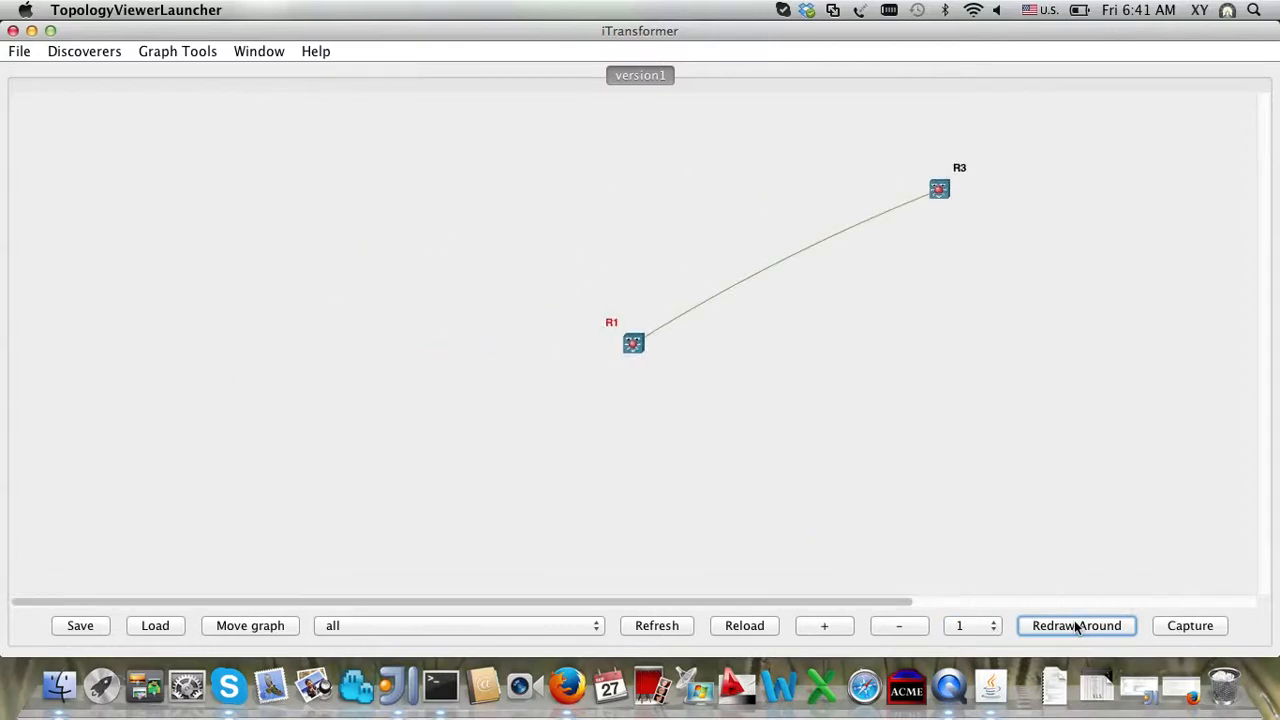
click(971, 625)
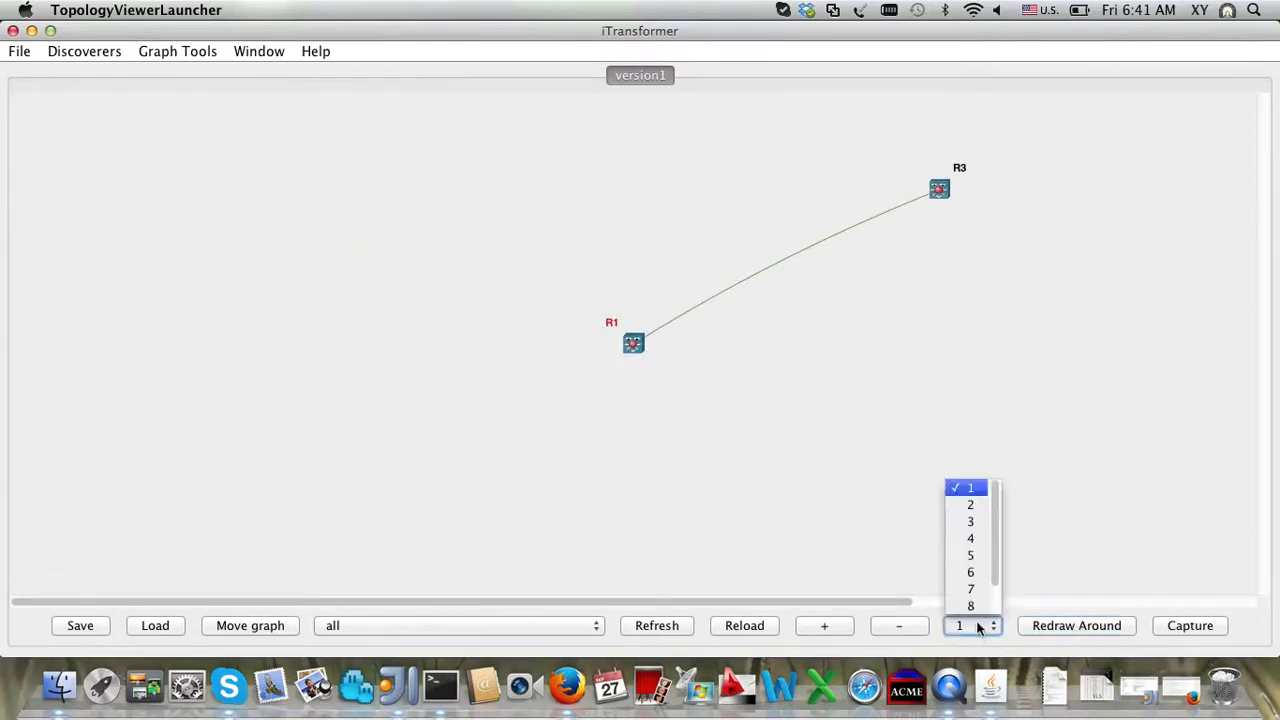
click(971, 524)
click(1046, 625)
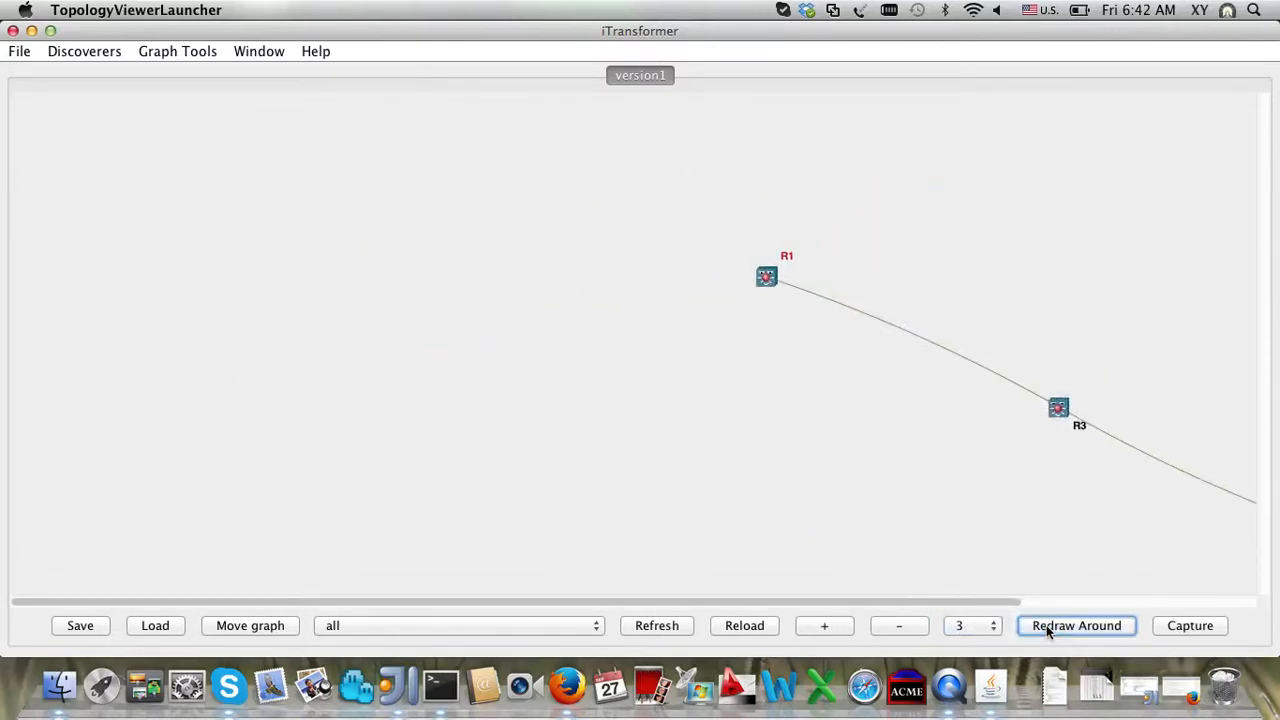
Step: Shift the whole graph up and left with Move graph so the R1–R3–R5 chain fits
drag(1265, 438, 1277, 588)
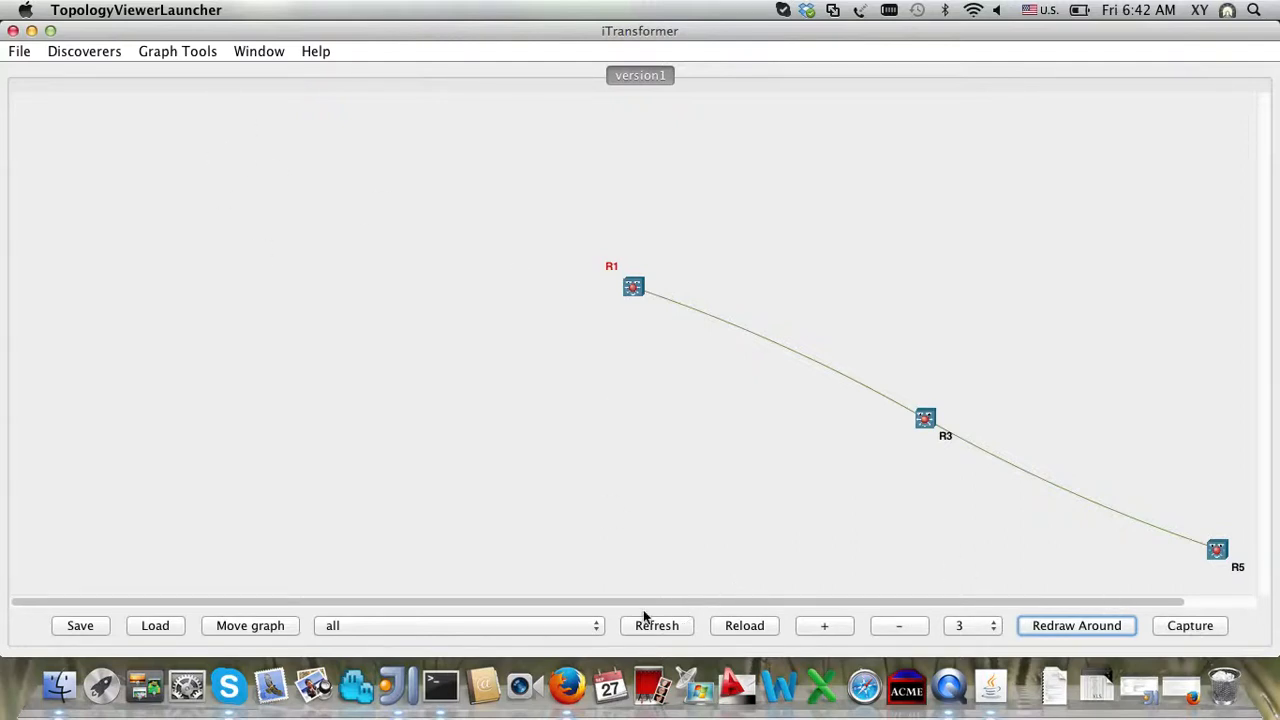
click(290, 632)
drag(752, 505, 405, 434)
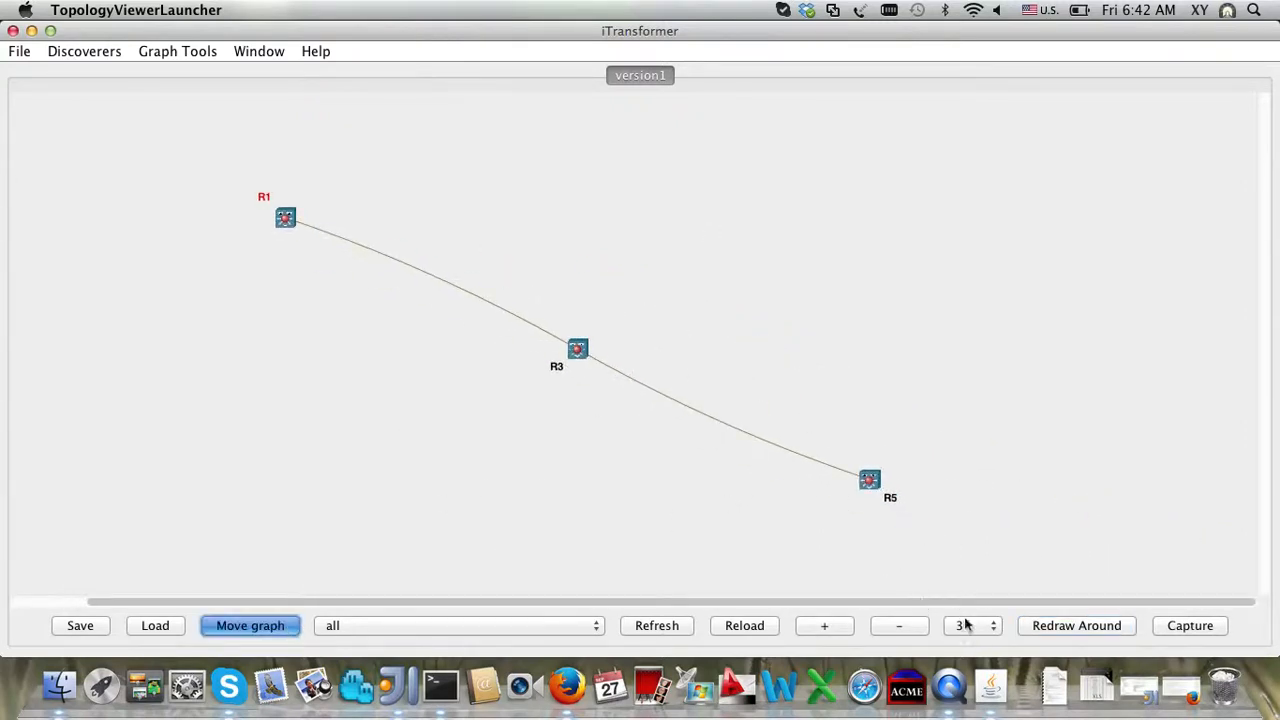
Step: Review the Discovery Manager log of 4 found devices, then reload to add R4
right_click(990, 686)
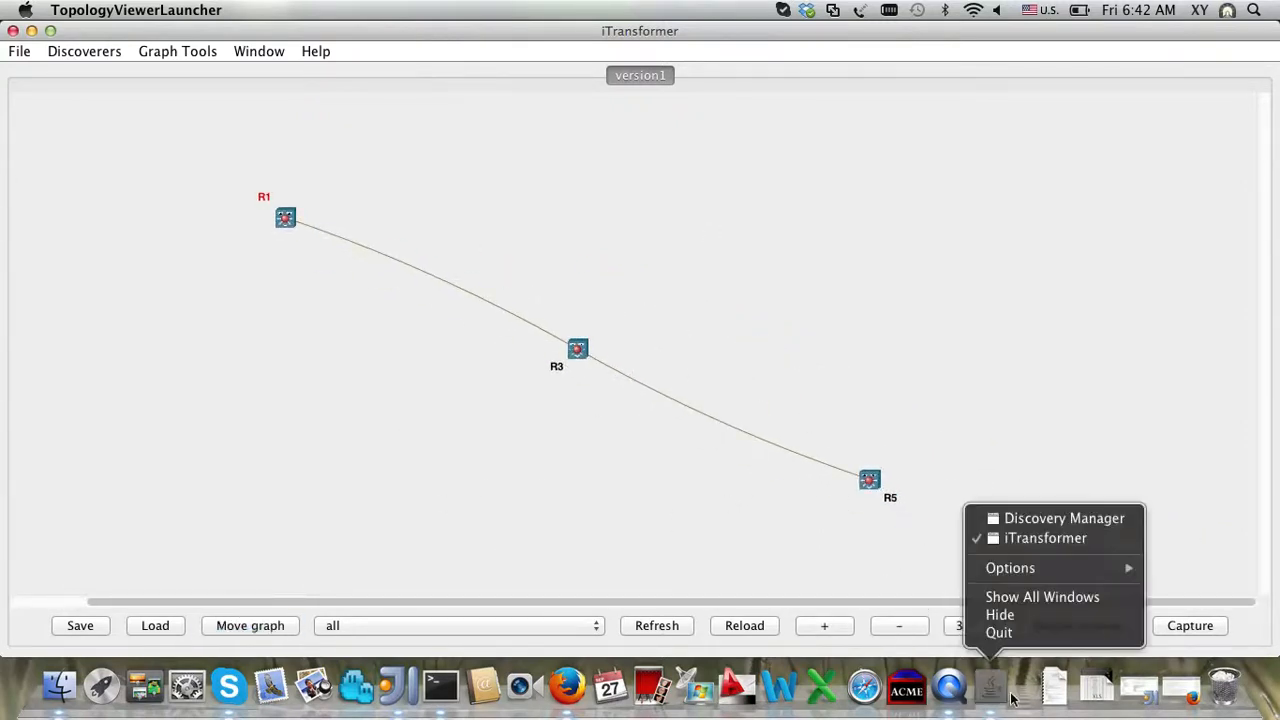
click(1080, 518)
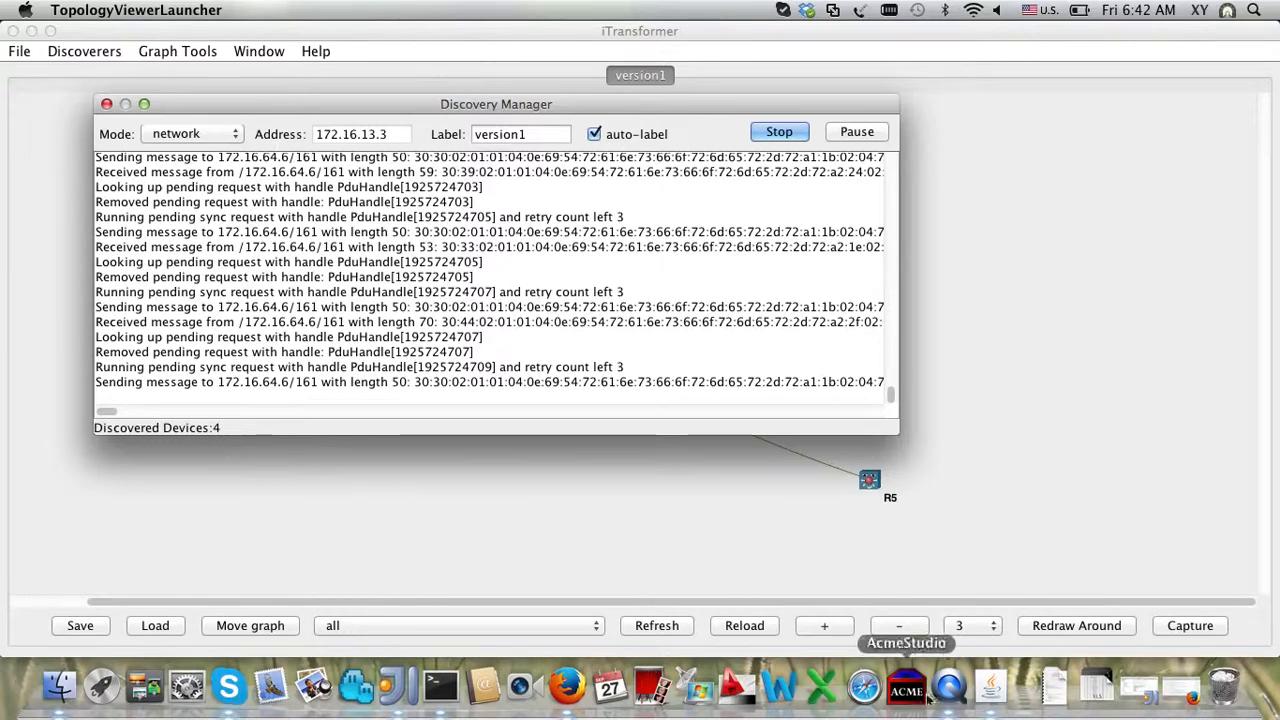
click(765, 627)
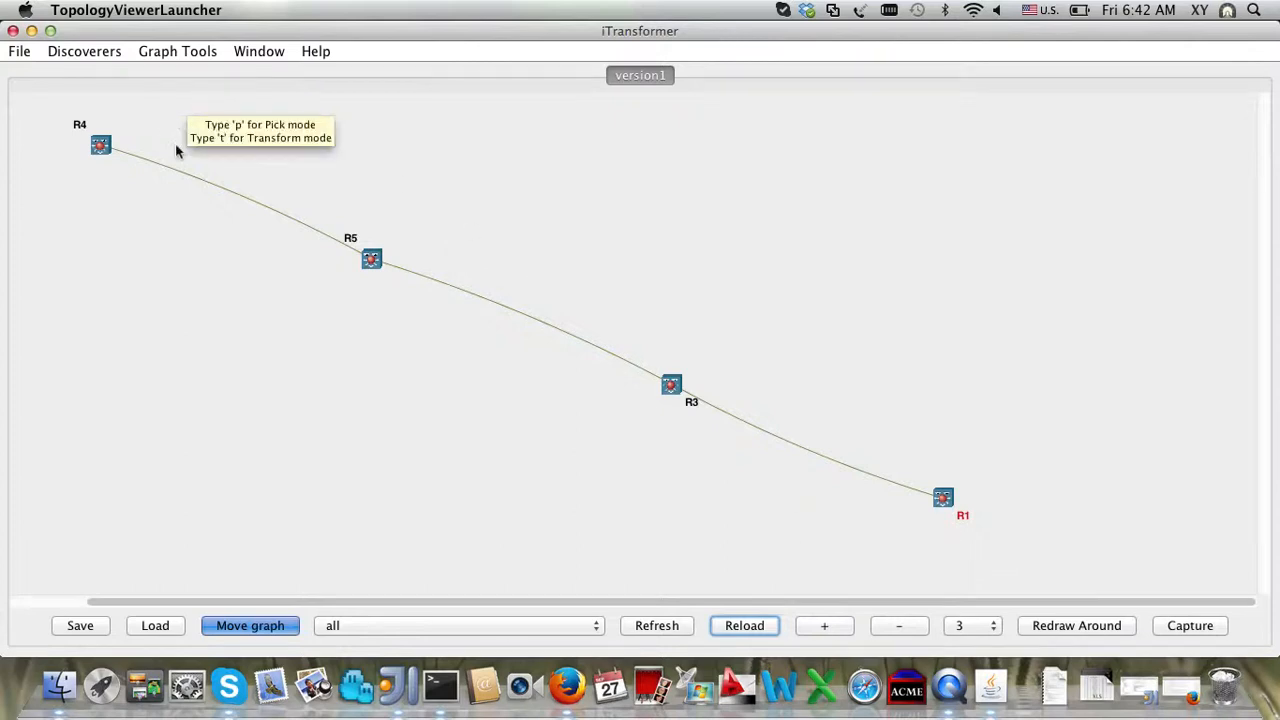
Step: Try the KK and Circle graph layouts on the topology
click(258, 48)
mouse_move(199, 51)
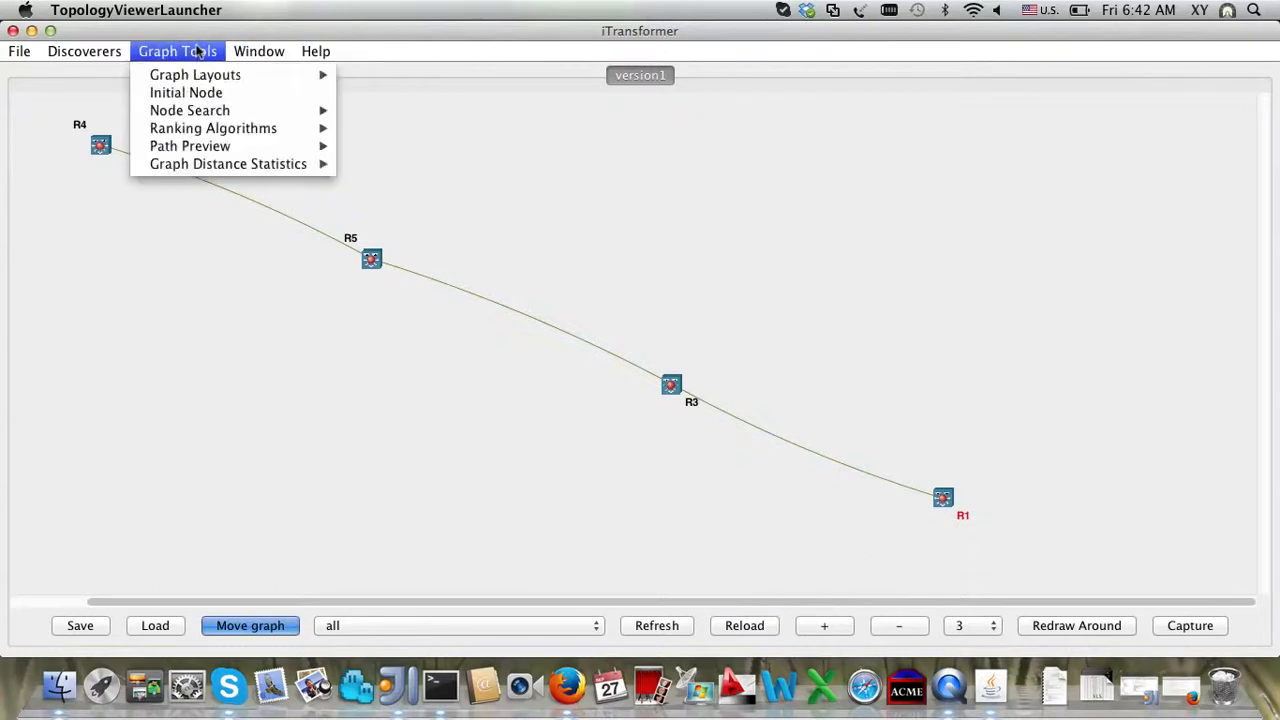
mouse_move(205, 78)
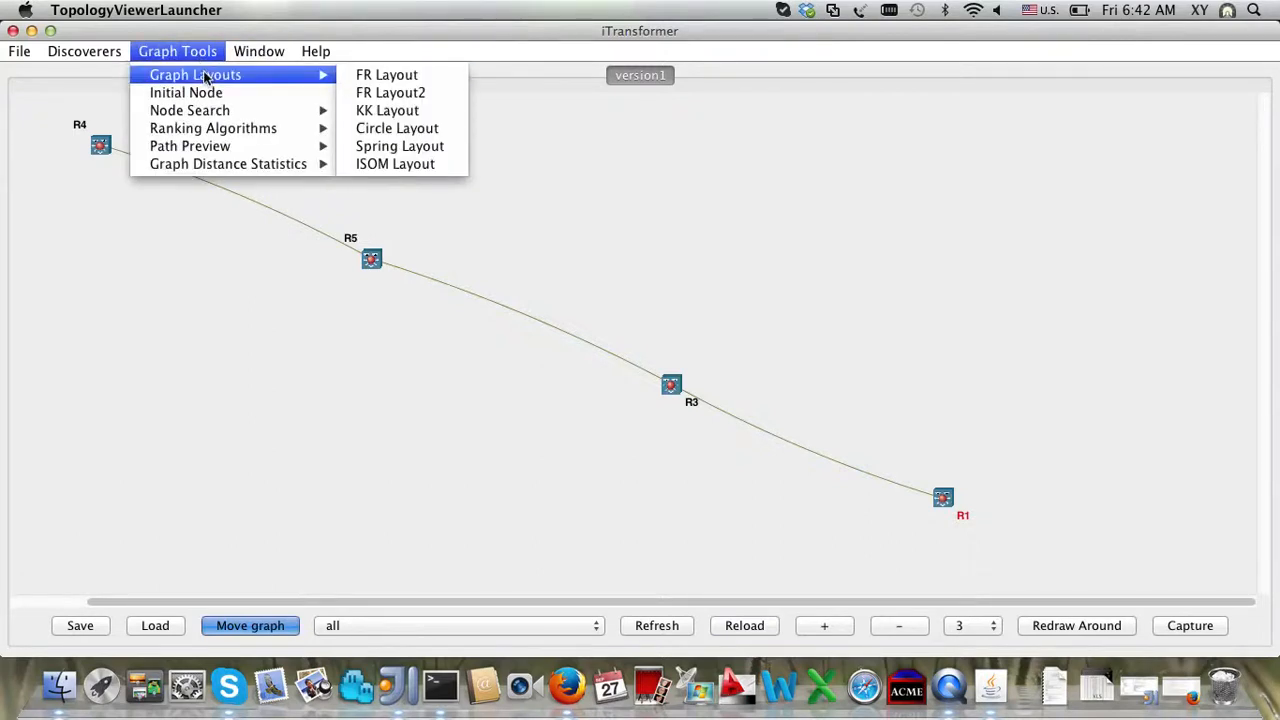
click(381, 112)
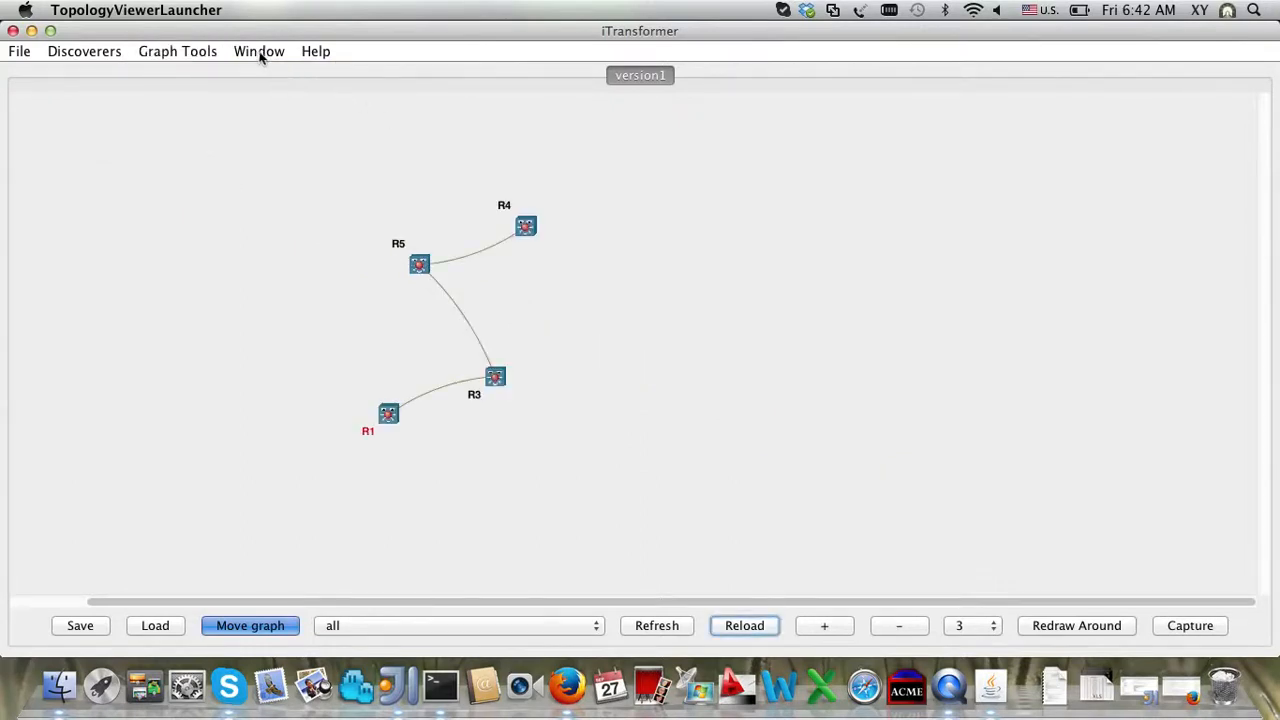
click(203, 55)
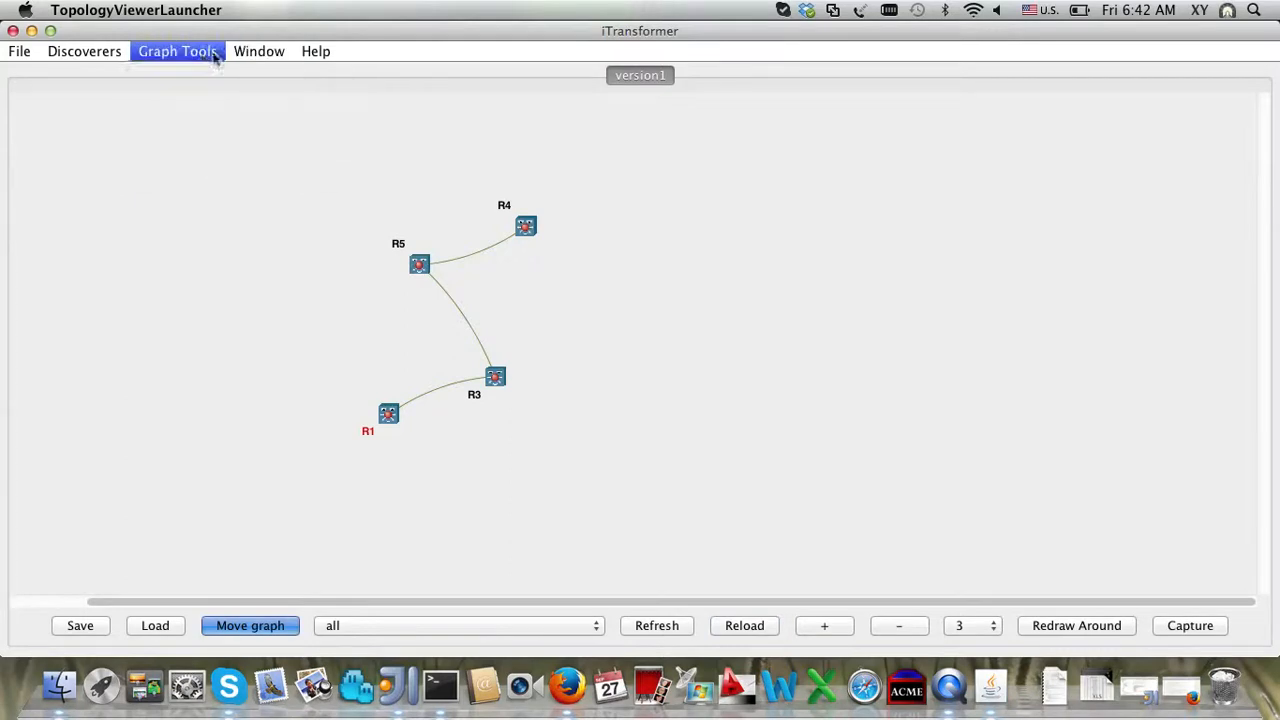
mouse_move(328, 78)
click(397, 131)
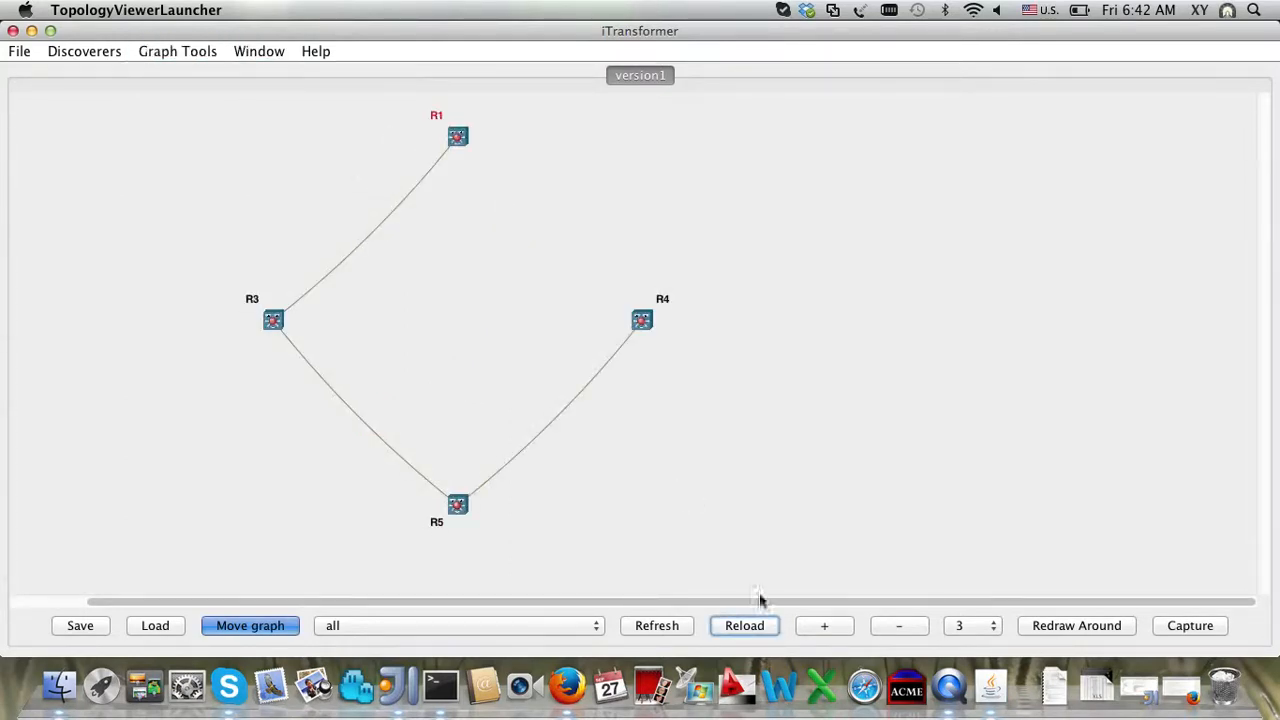
Step: Reload the graph so router R6 appears, then apply the Spring Layout
click(765, 627)
click(765, 627)
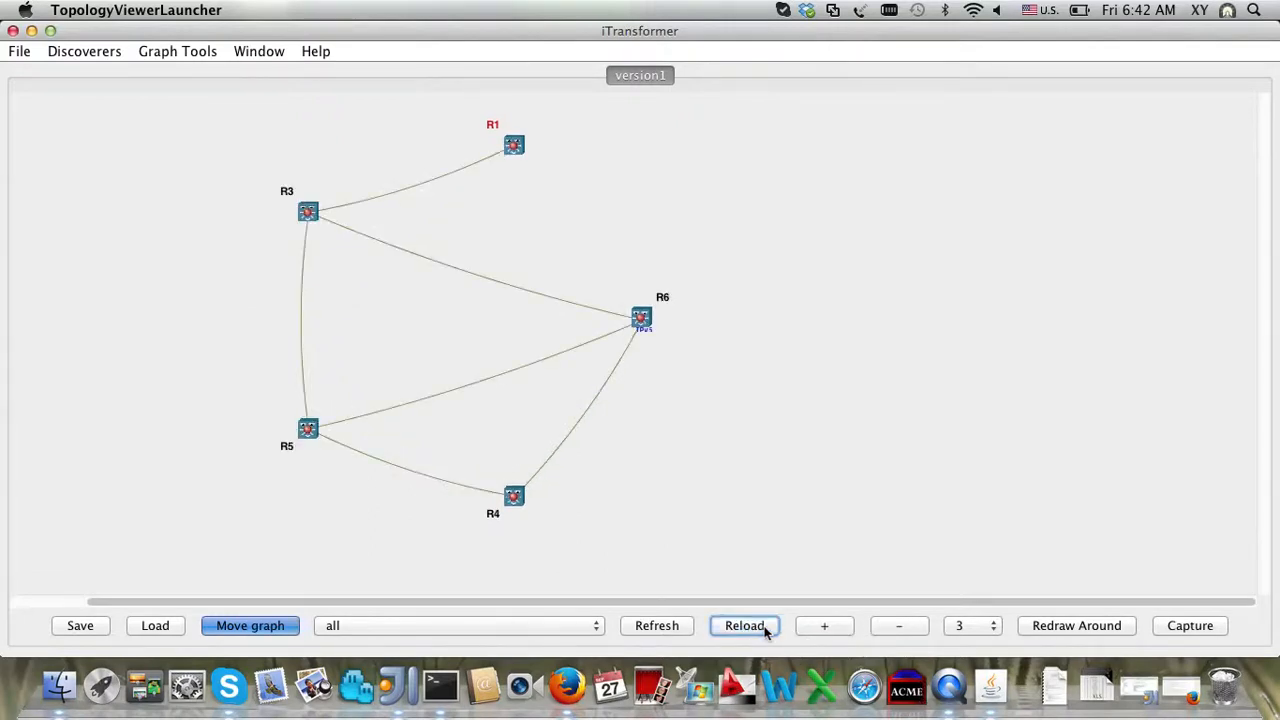
click(170, 48)
mouse_move(198, 124)
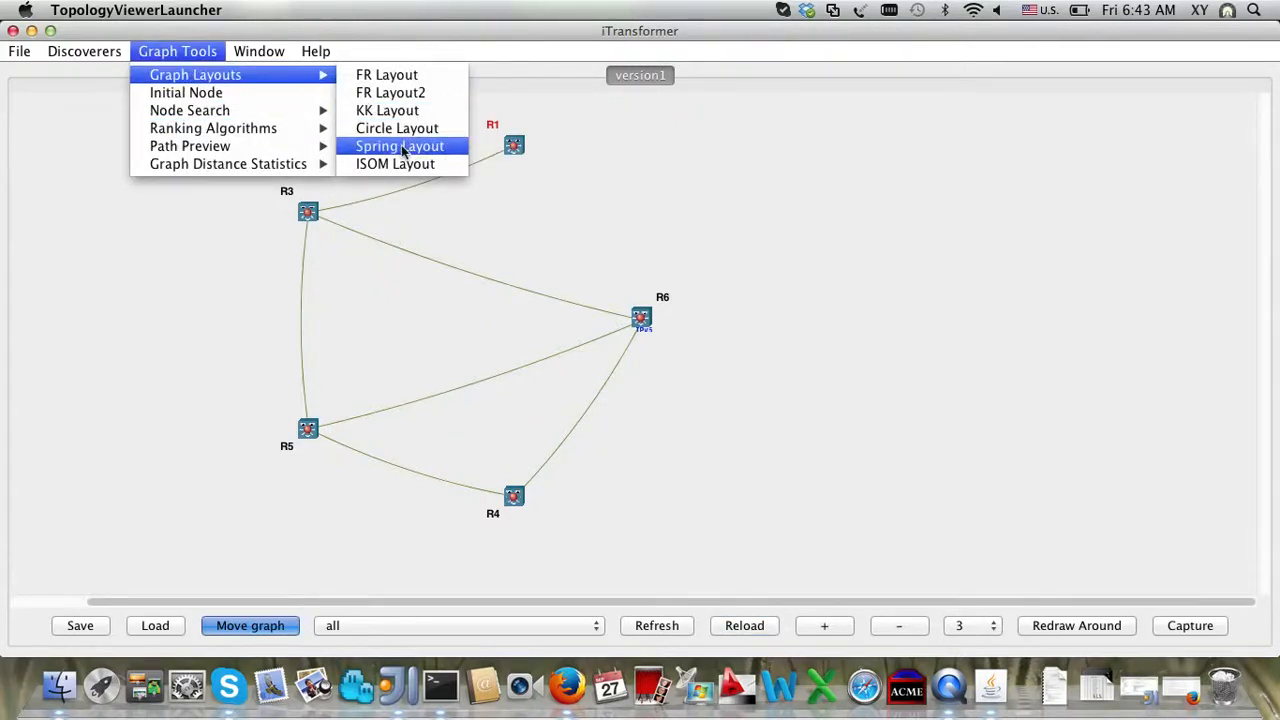
click(401, 148)
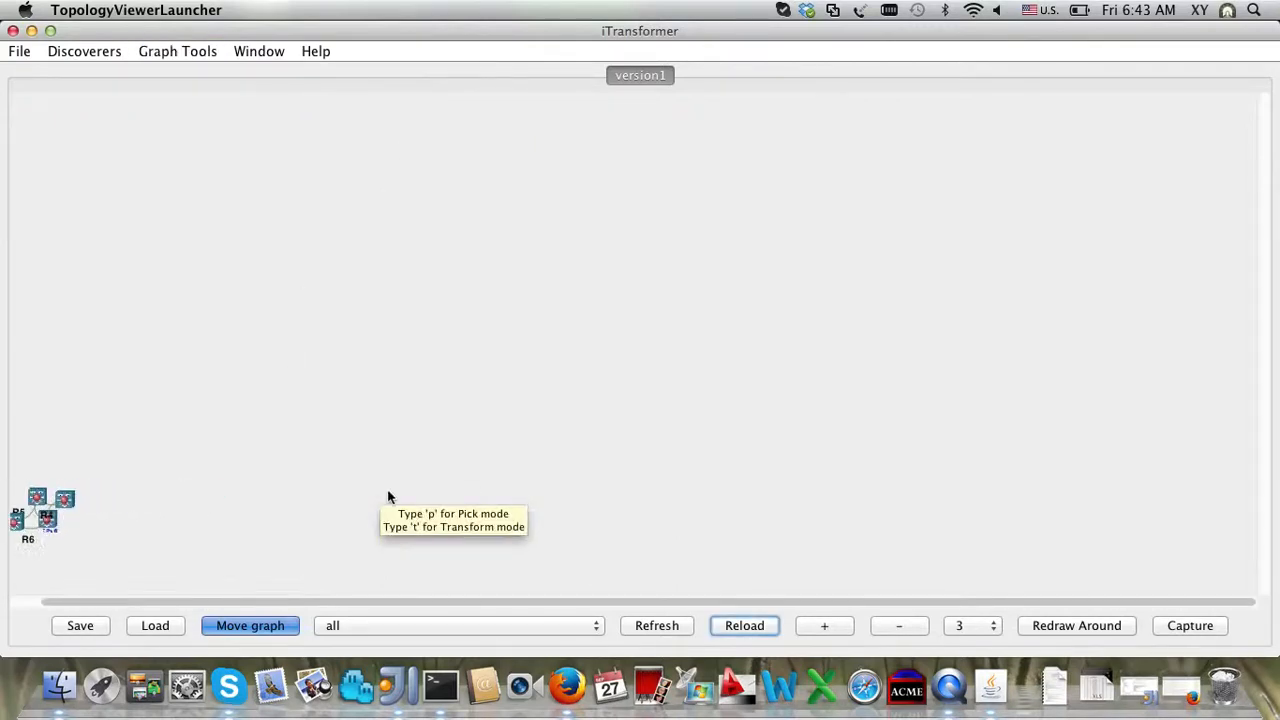
Step: Drag the five-router graph to the canvas centre in Move graph mode and zoom to a readable size
click(290, 625)
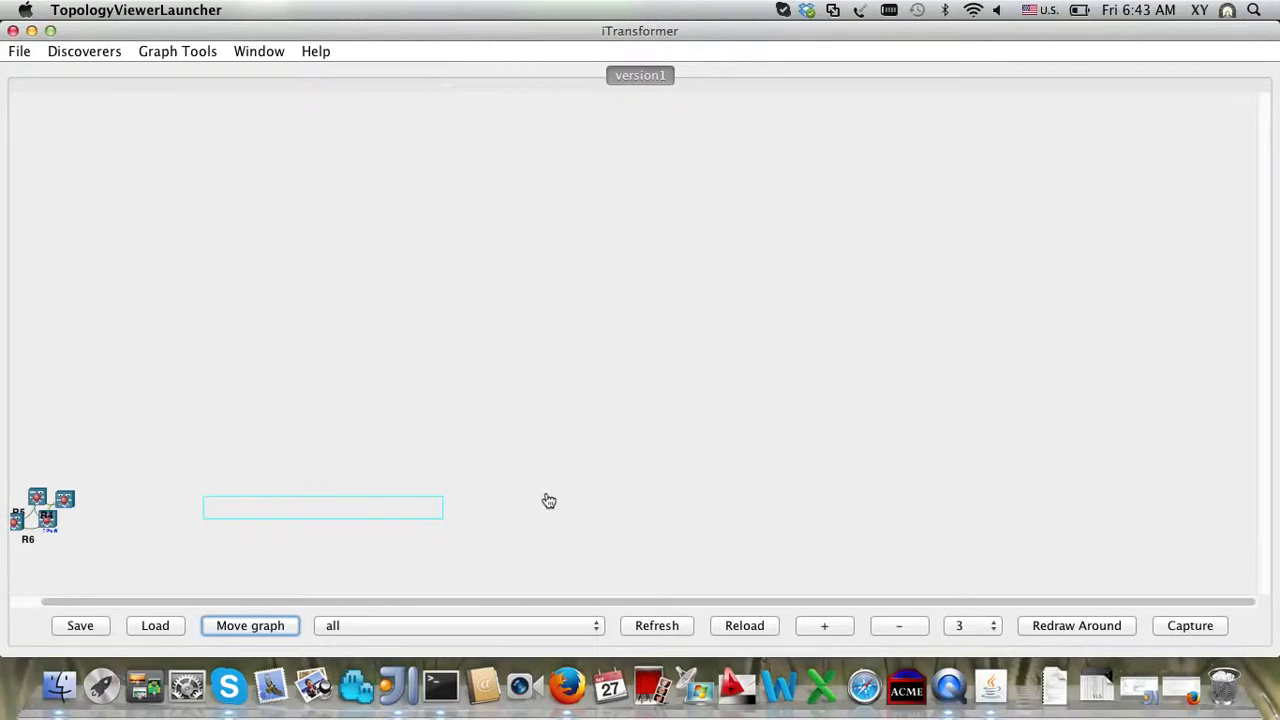
click(294, 628)
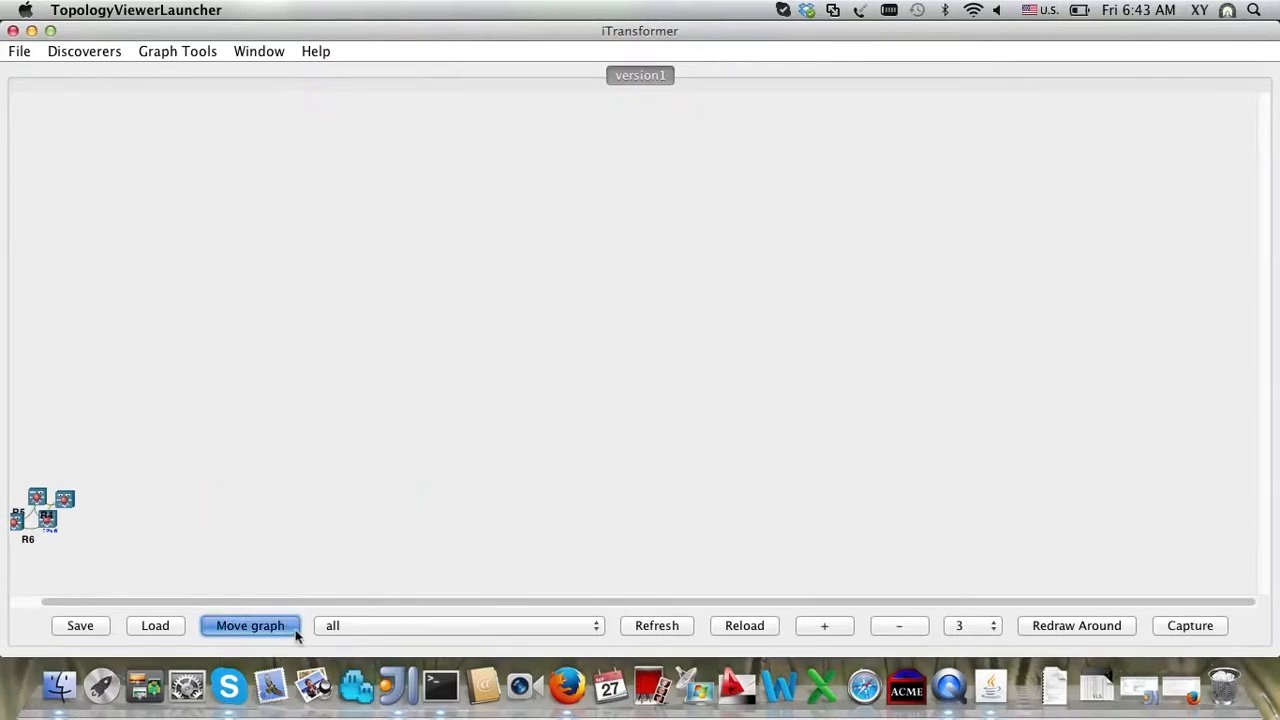
drag(90, 544, 633, 510)
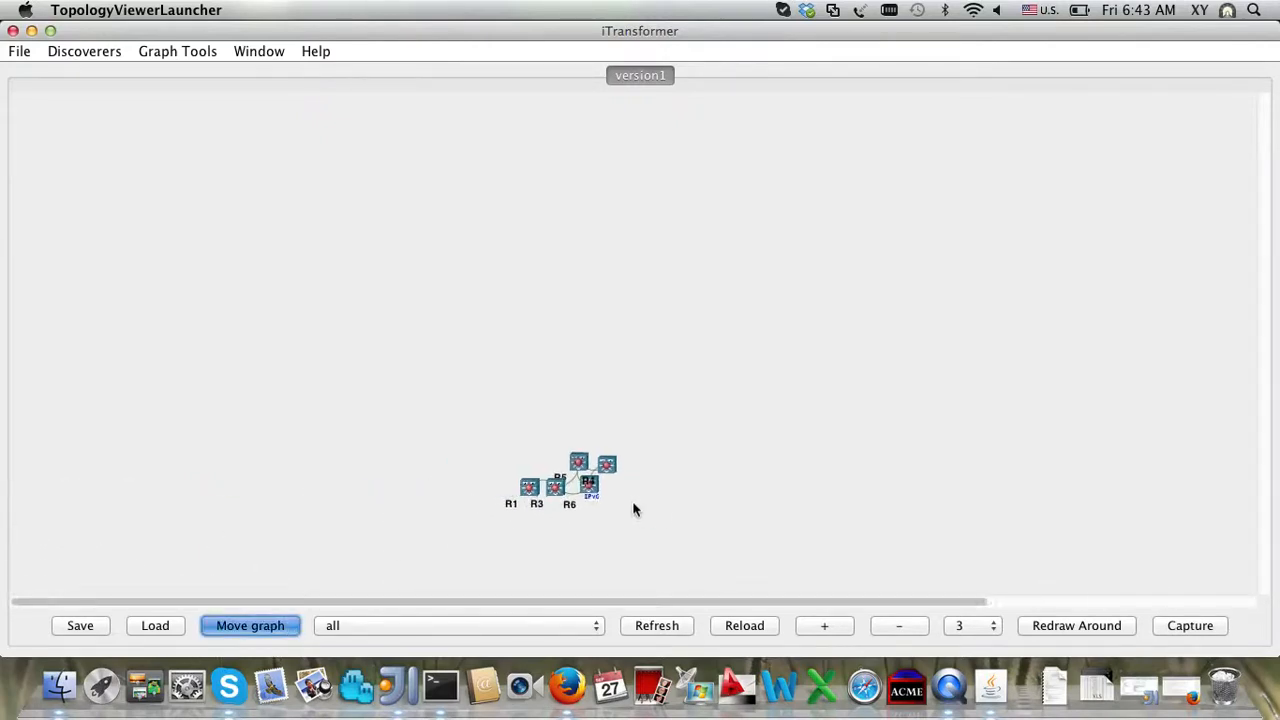
scroll(633, 510, down, 10)
scroll(633, 510, down, 3)
scroll(633, 510, up, 8)
scroll(633, 510, down, 5)
scroll(633, 510, up, 5)
scroll(633, 510, down, 6)
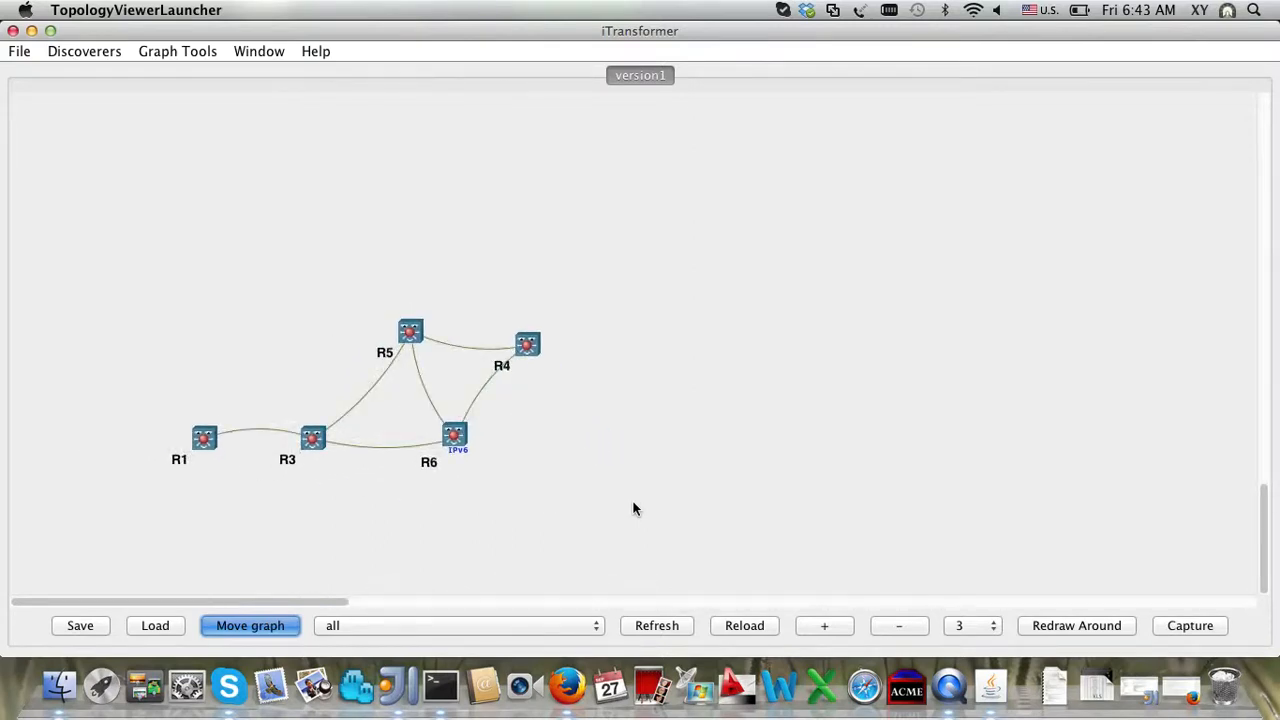
click(293, 626)
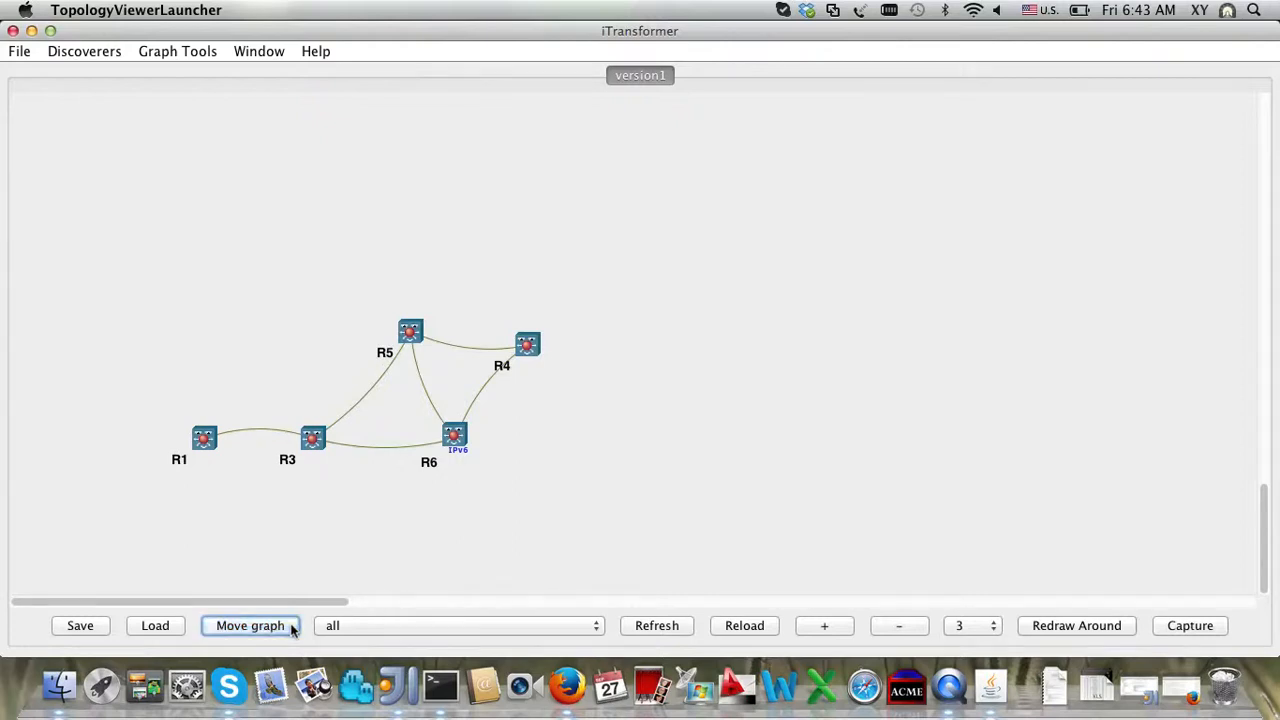
mouse_move(414, 336)
mouse_move(533, 352)
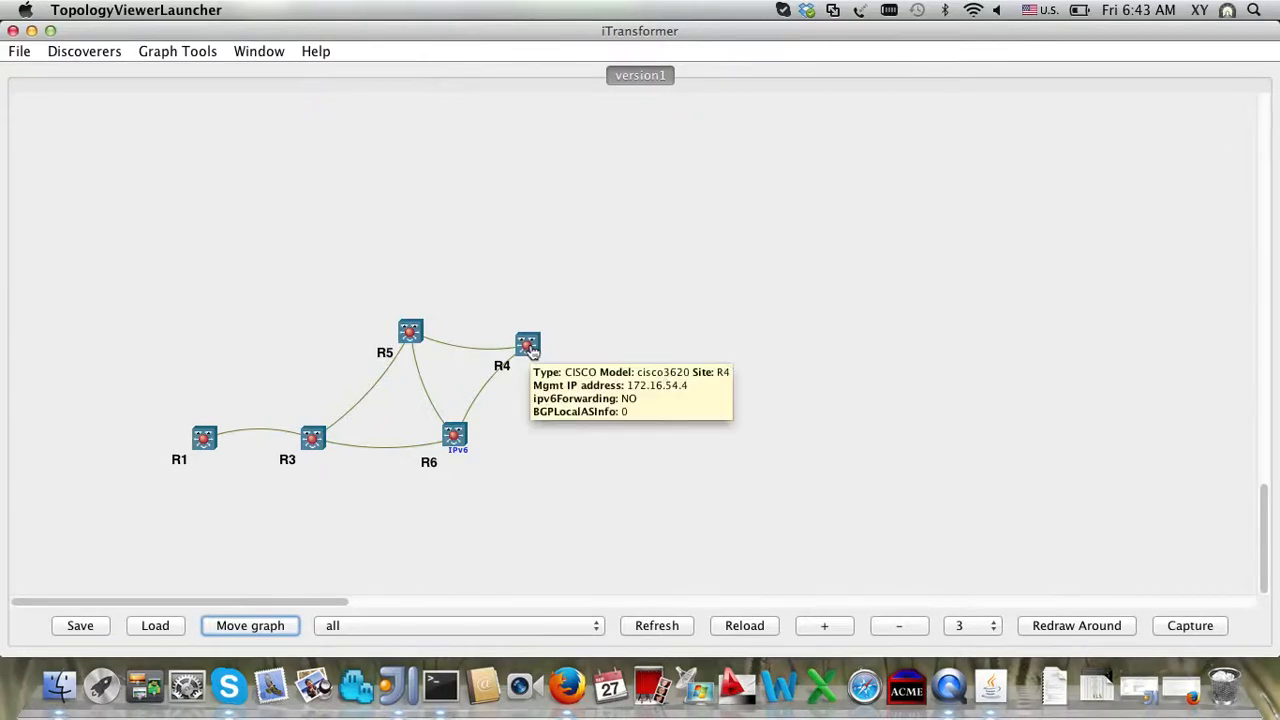
mouse_move(464, 351)
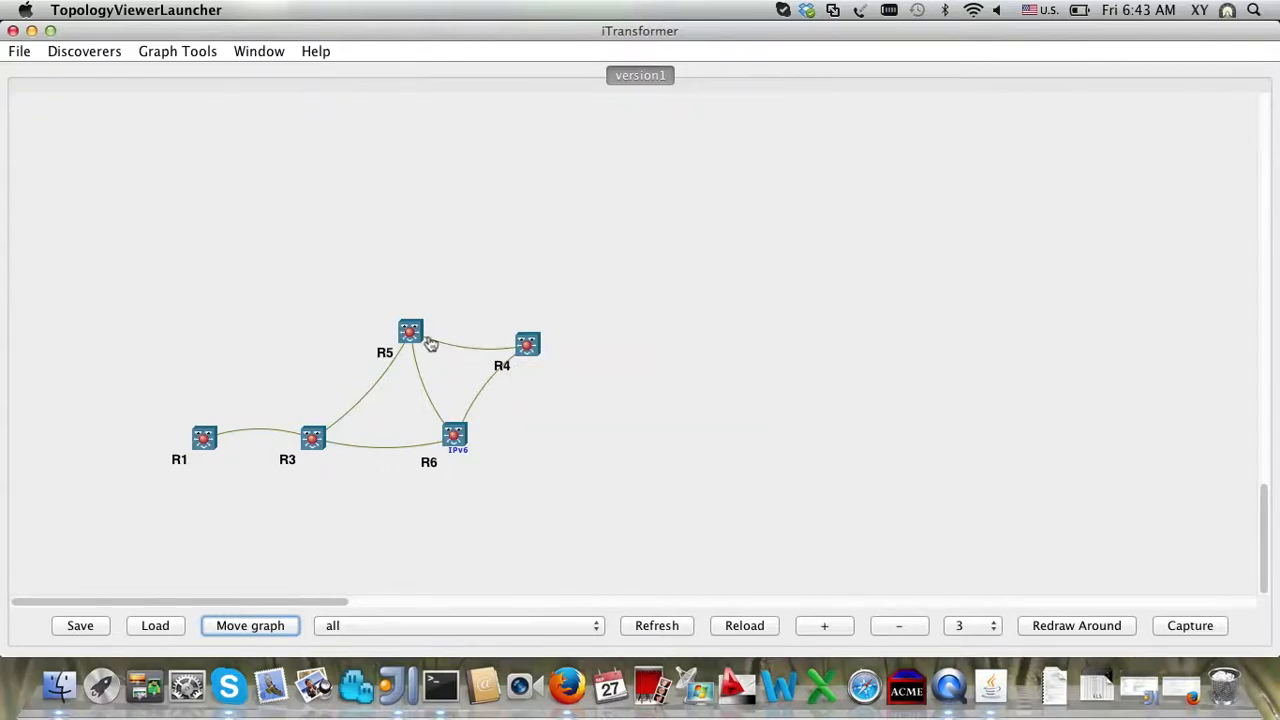
mouse_move(453, 349)
mouse_move(483, 399)
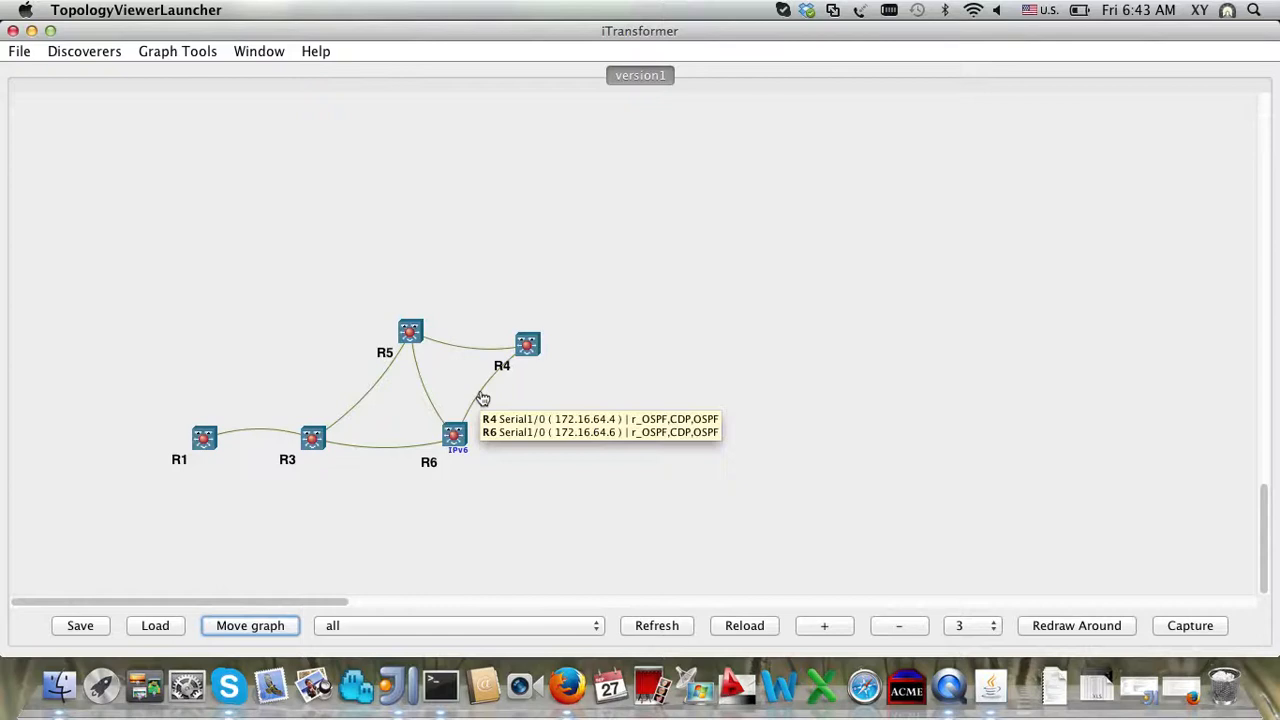
scroll(247, 310, up, 5)
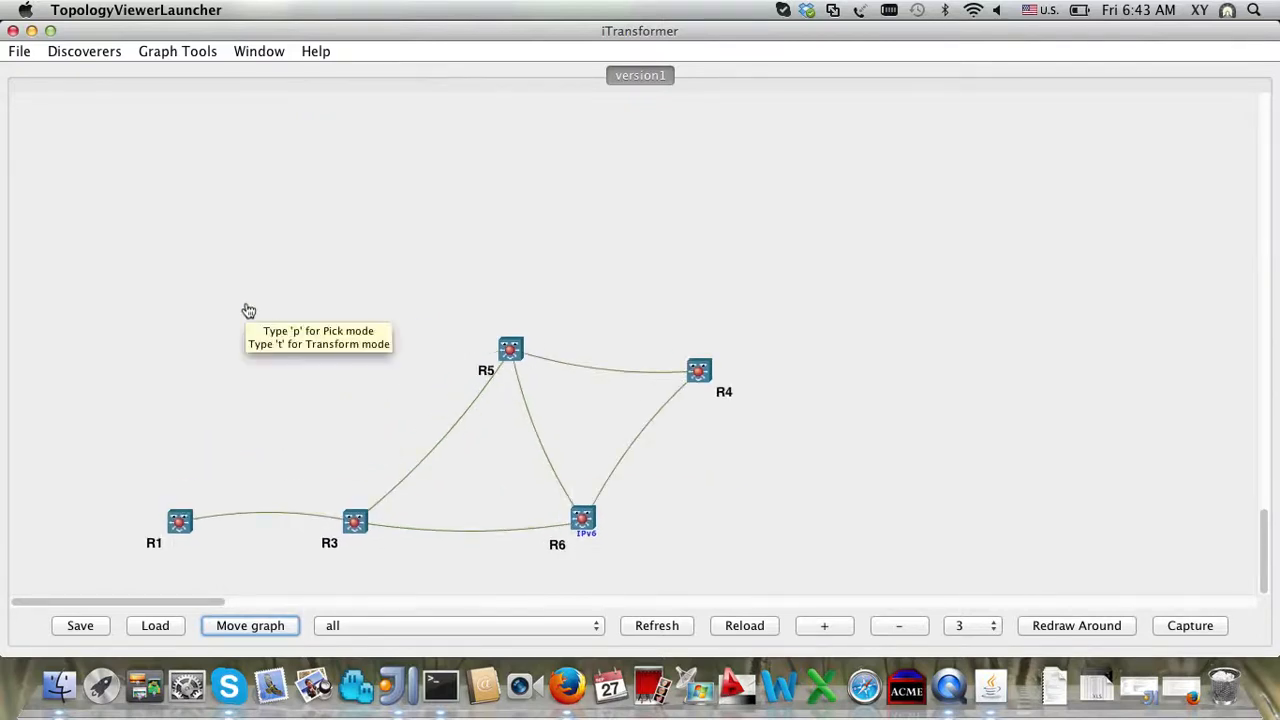
Step: Preview the ShortestPath from A Node R1 to B Node R6, highlighting the route via R3
click(187, 51)
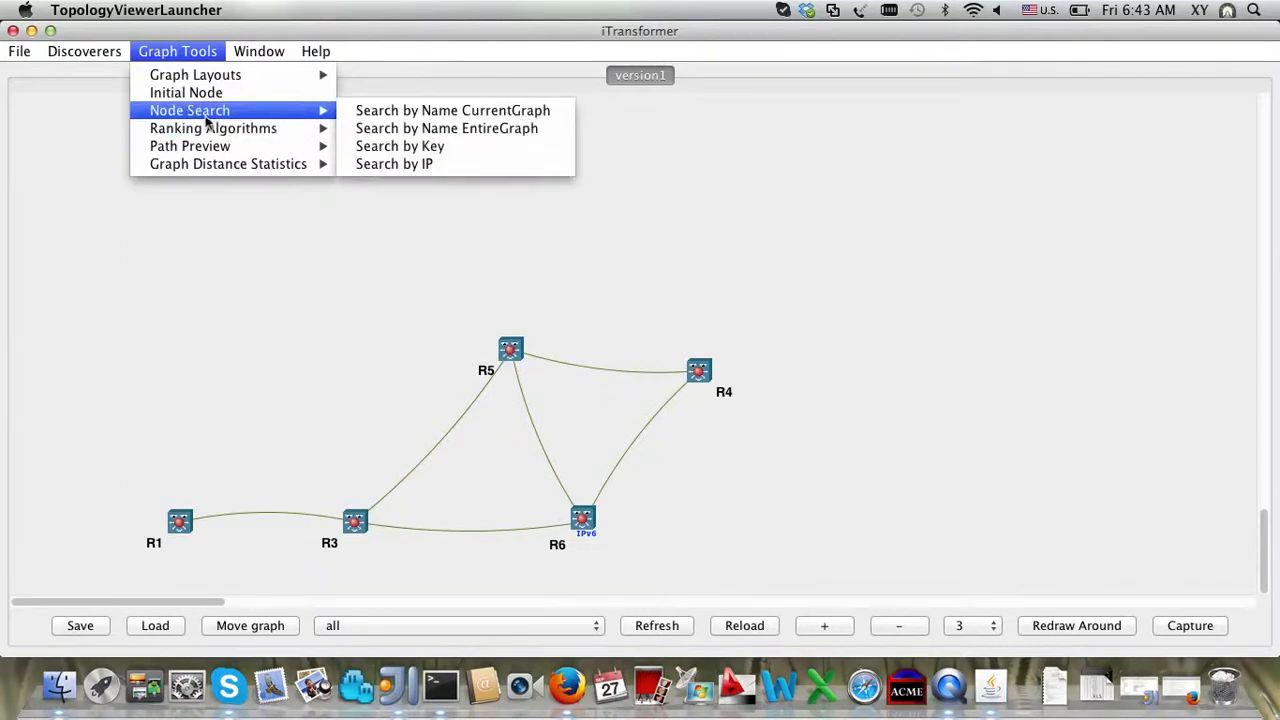
mouse_move(326, 155)
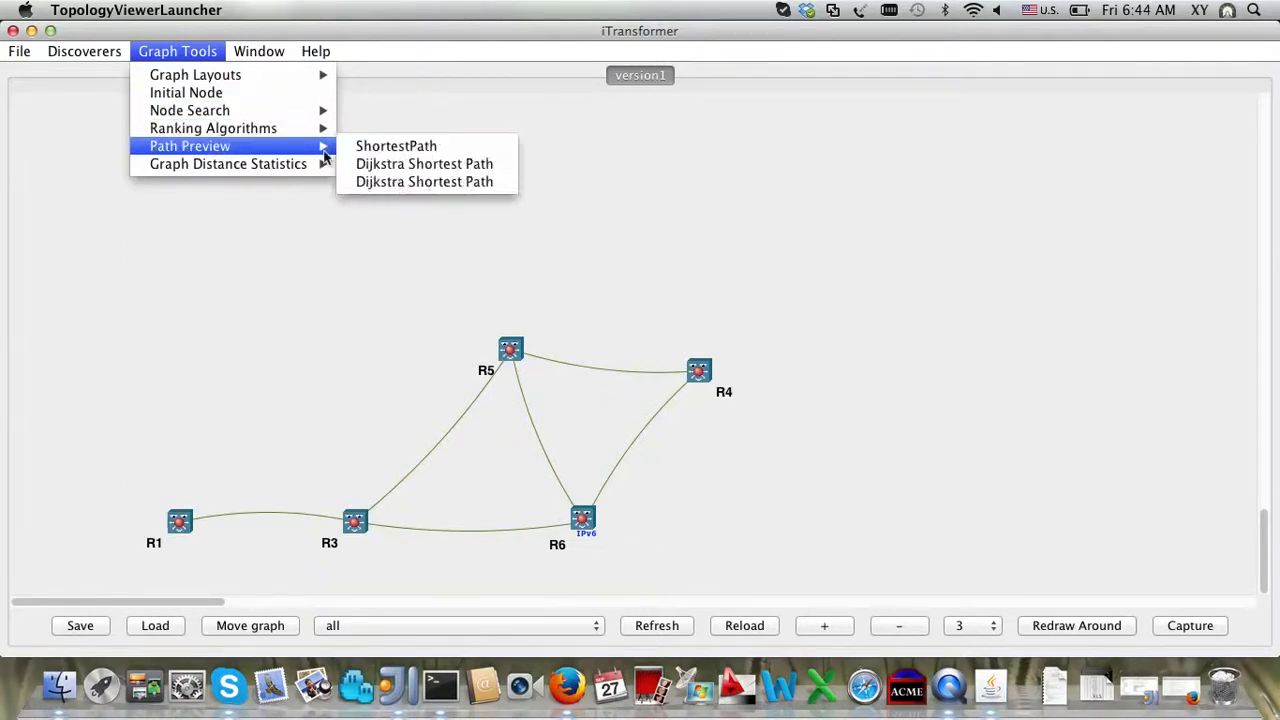
click(364, 151)
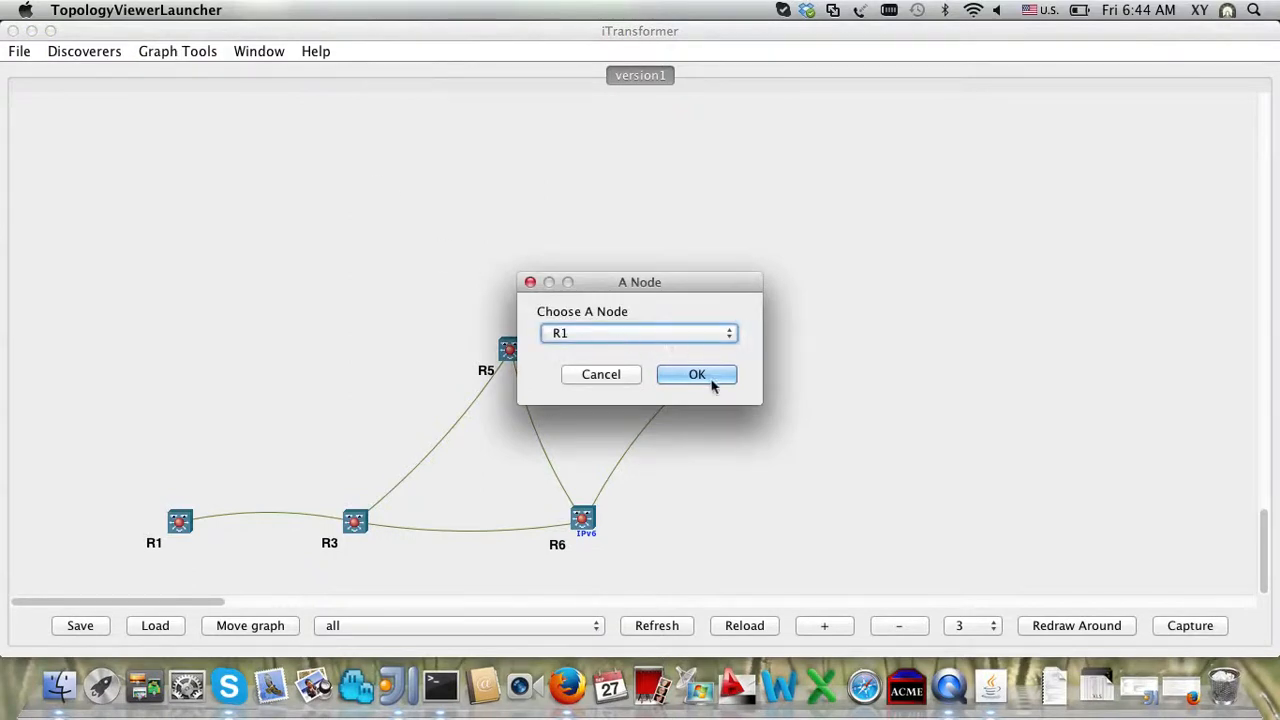
click(711, 383)
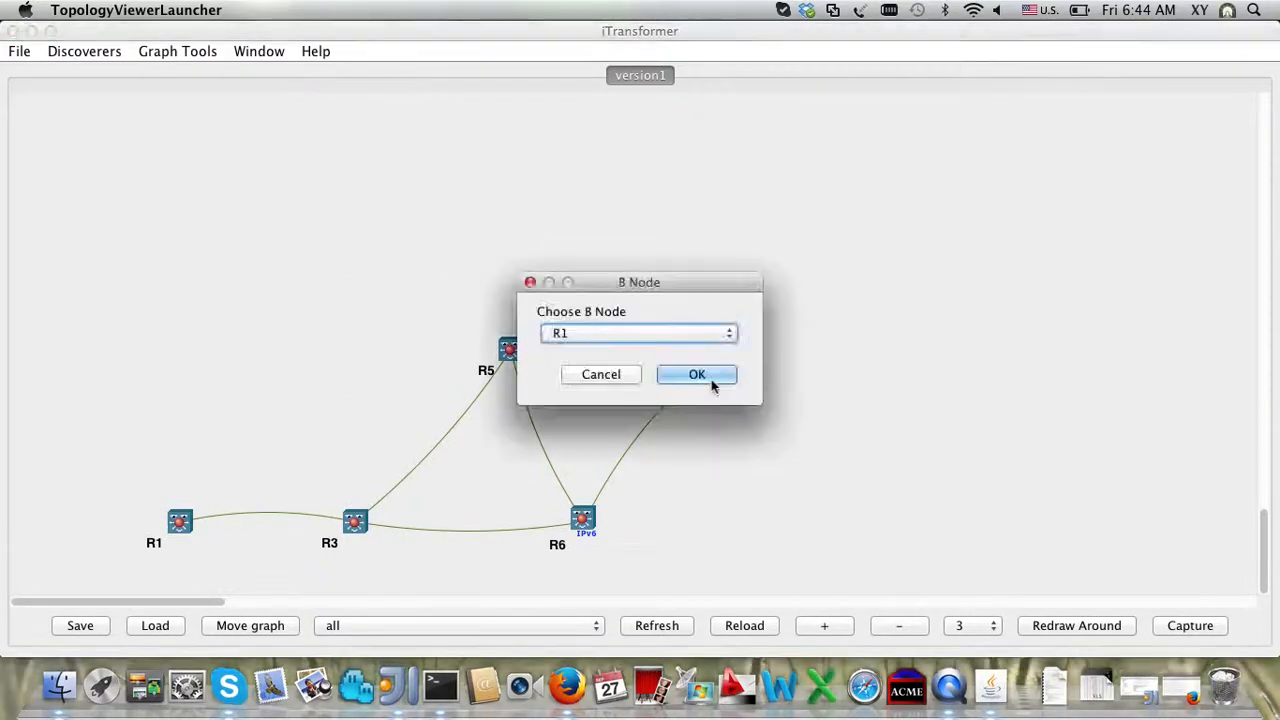
click(641, 338)
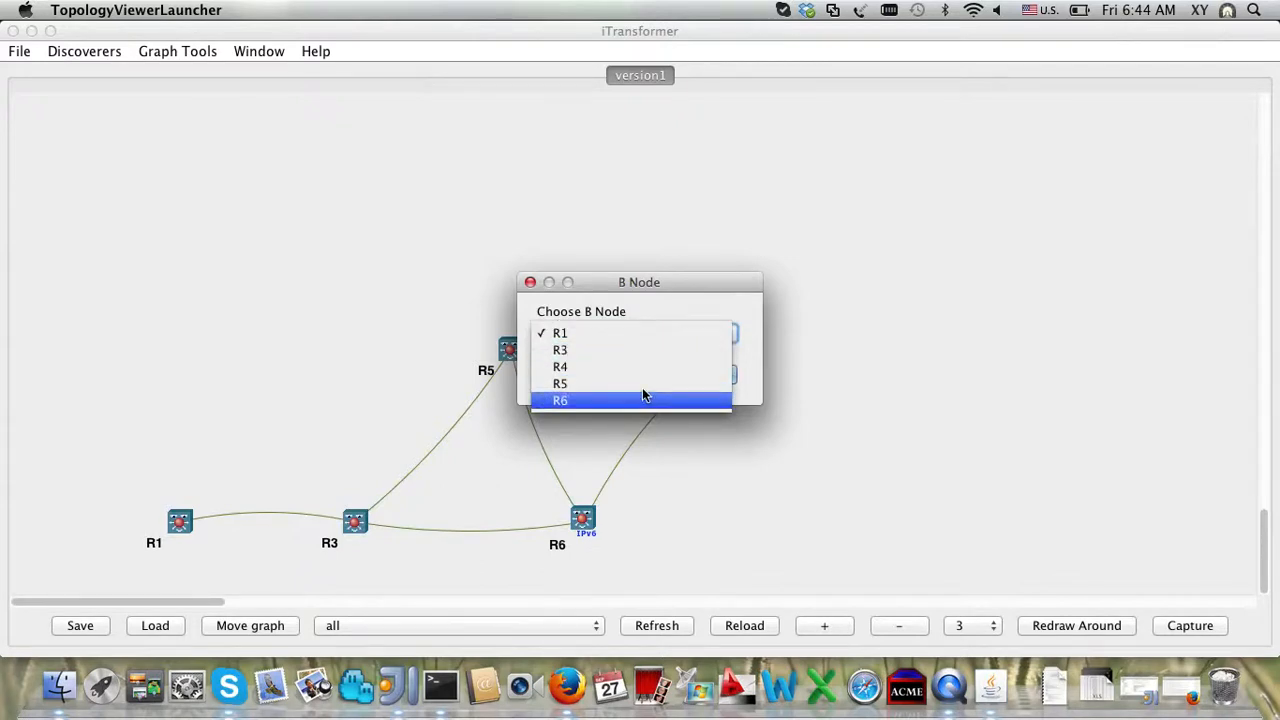
click(642, 400)
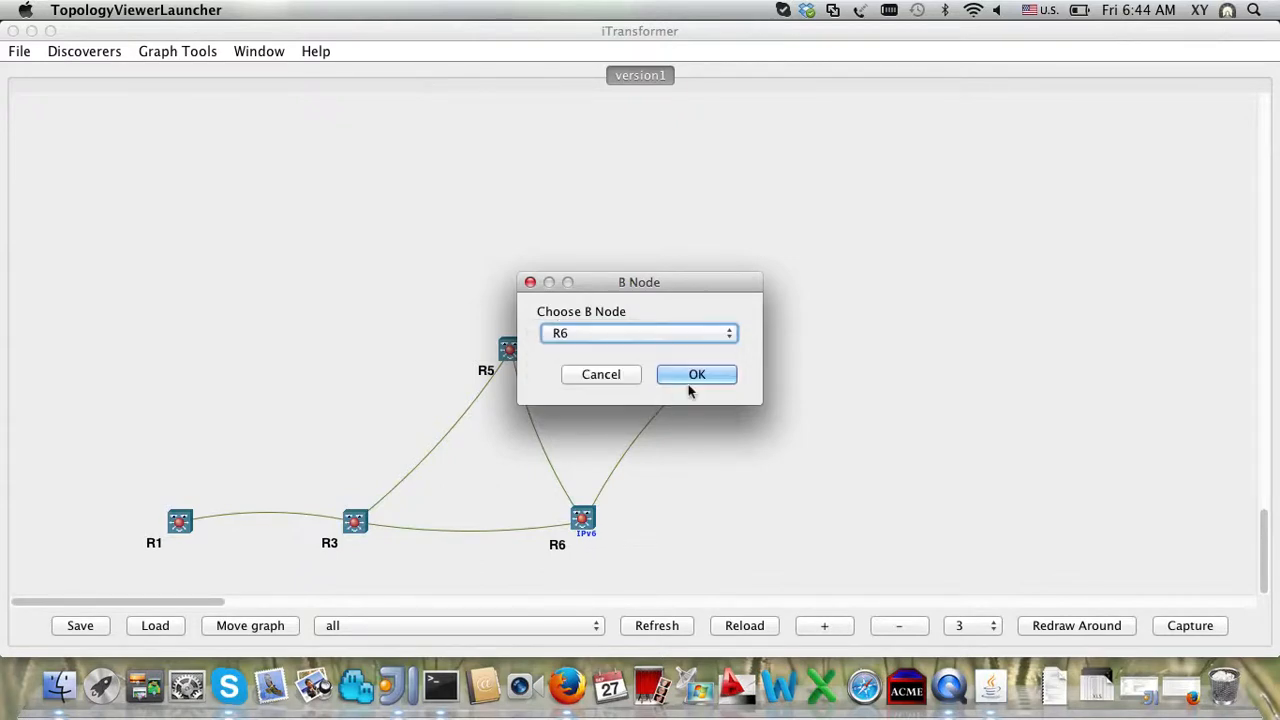
click(688, 382)
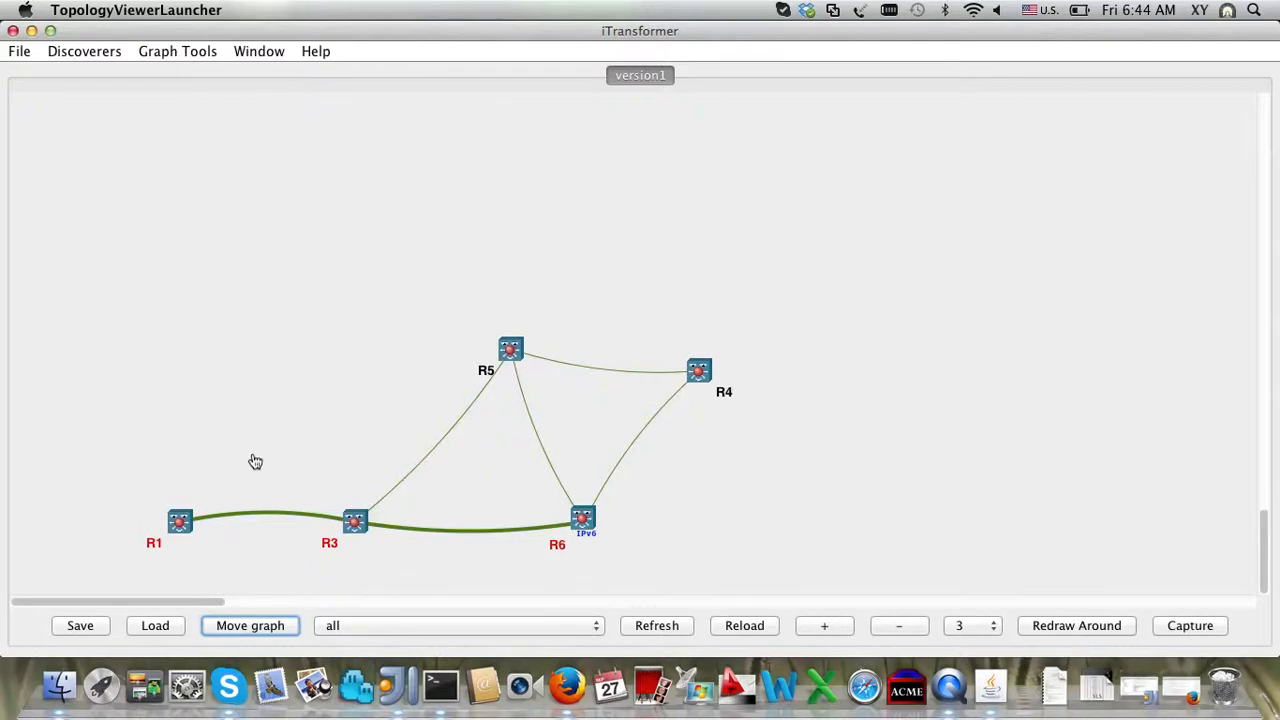
scroll(255, 461, down, 4)
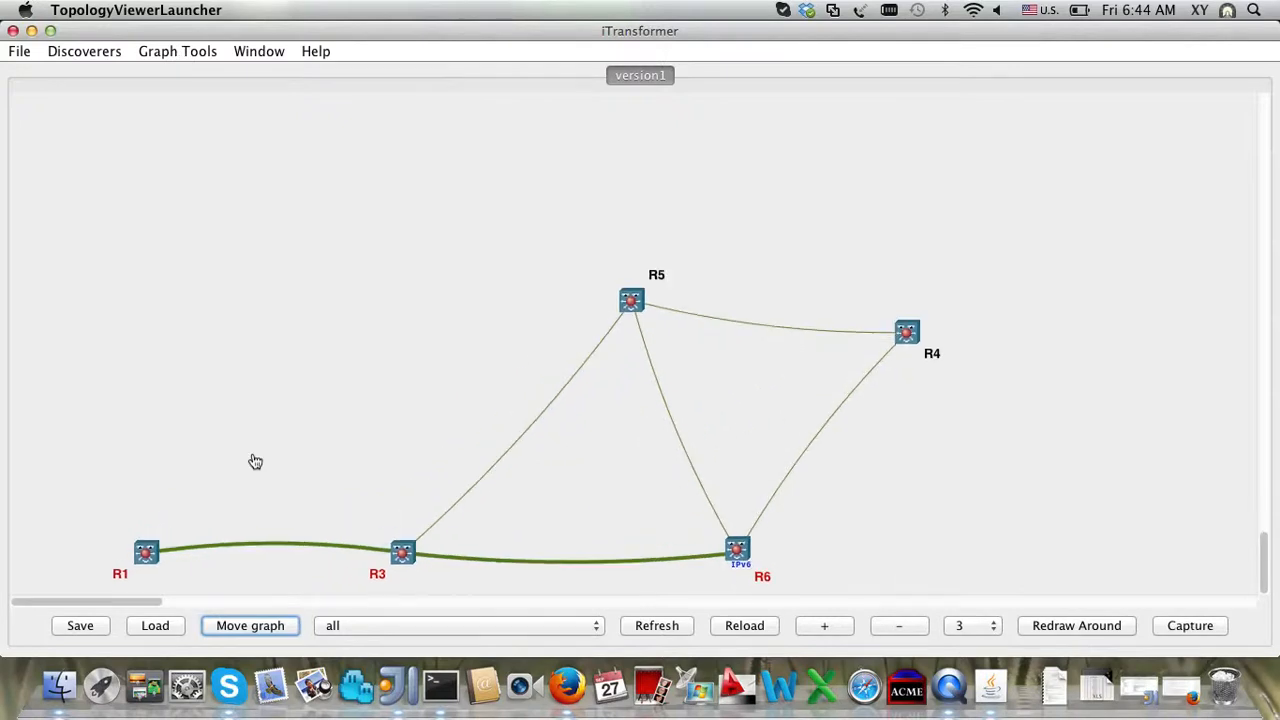
Step: View the BetweennessCentrality rankings, topped by R3 at 3.0, then close the window
click(176, 54)
mouse_move(200, 146)
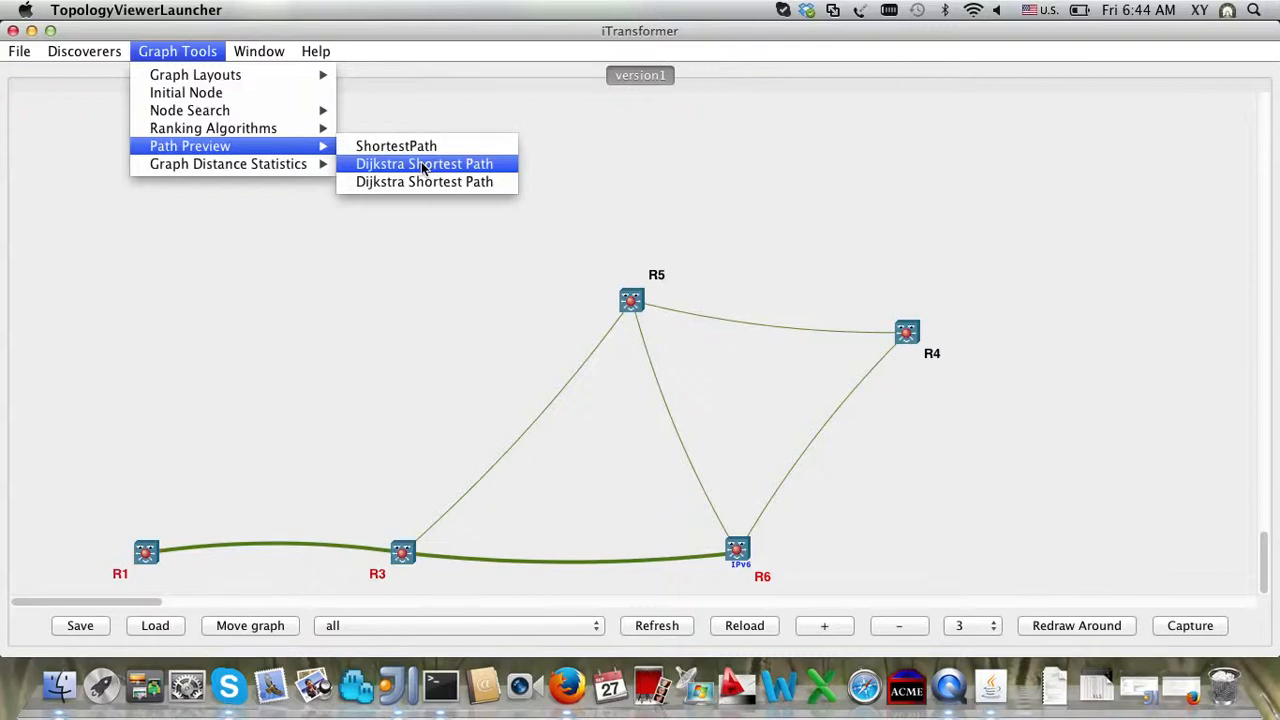
mouse_move(267, 168)
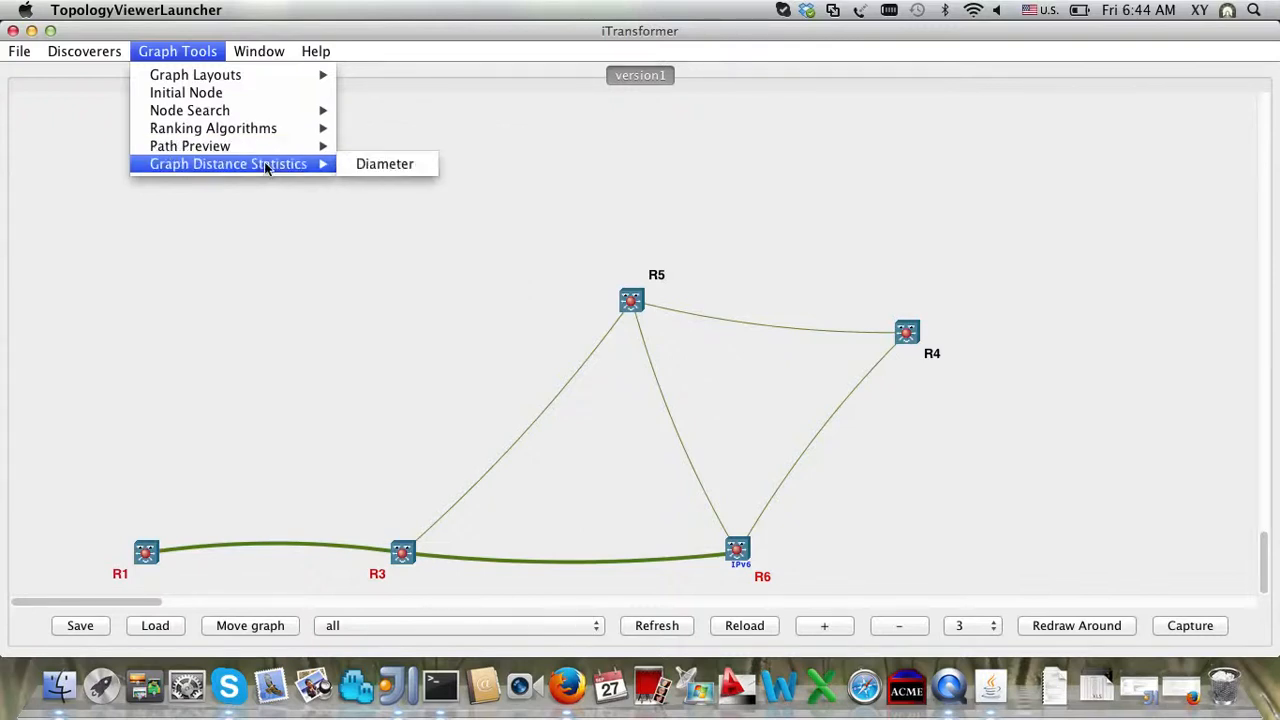
mouse_move(248, 131)
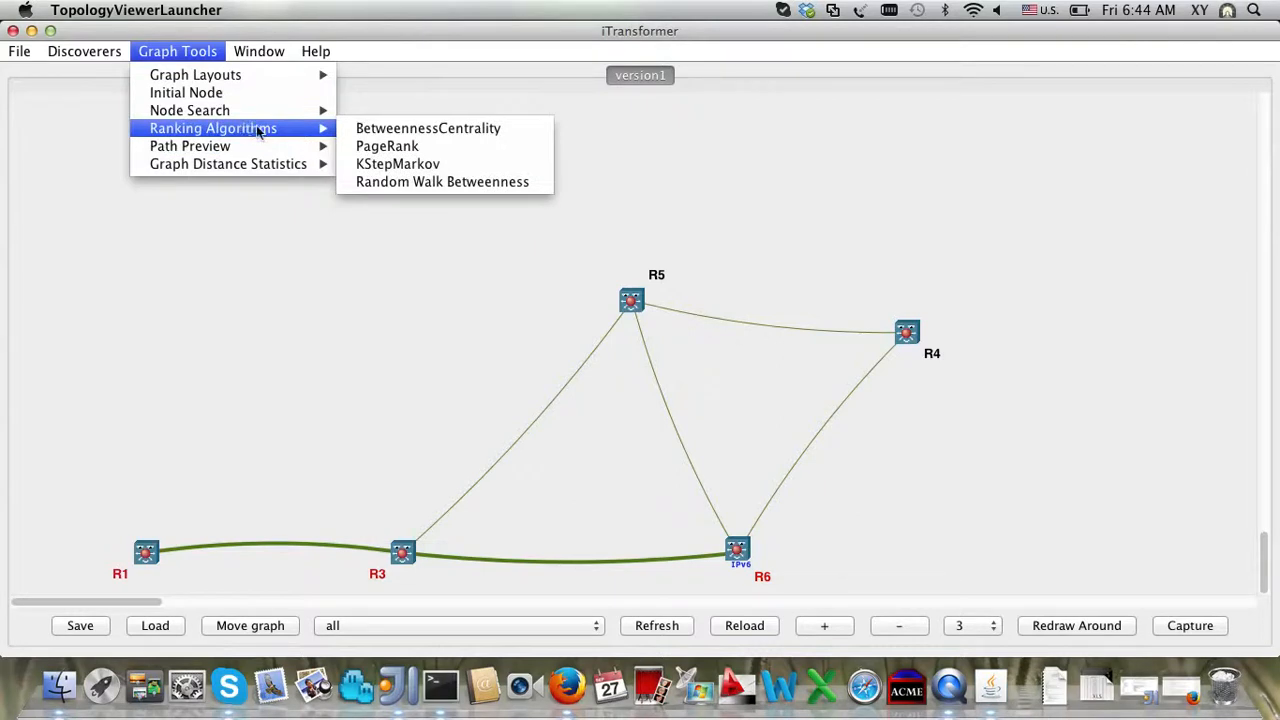
click(380, 129)
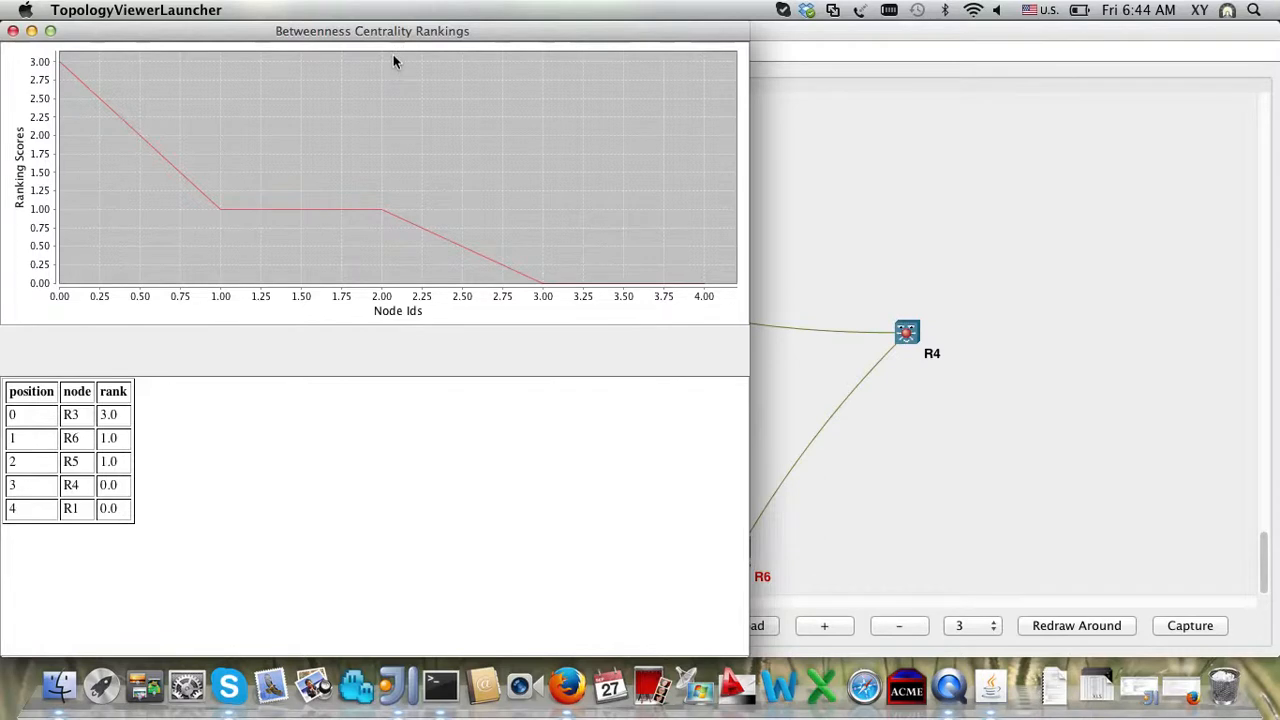
drag(391, 34, 463, 7)
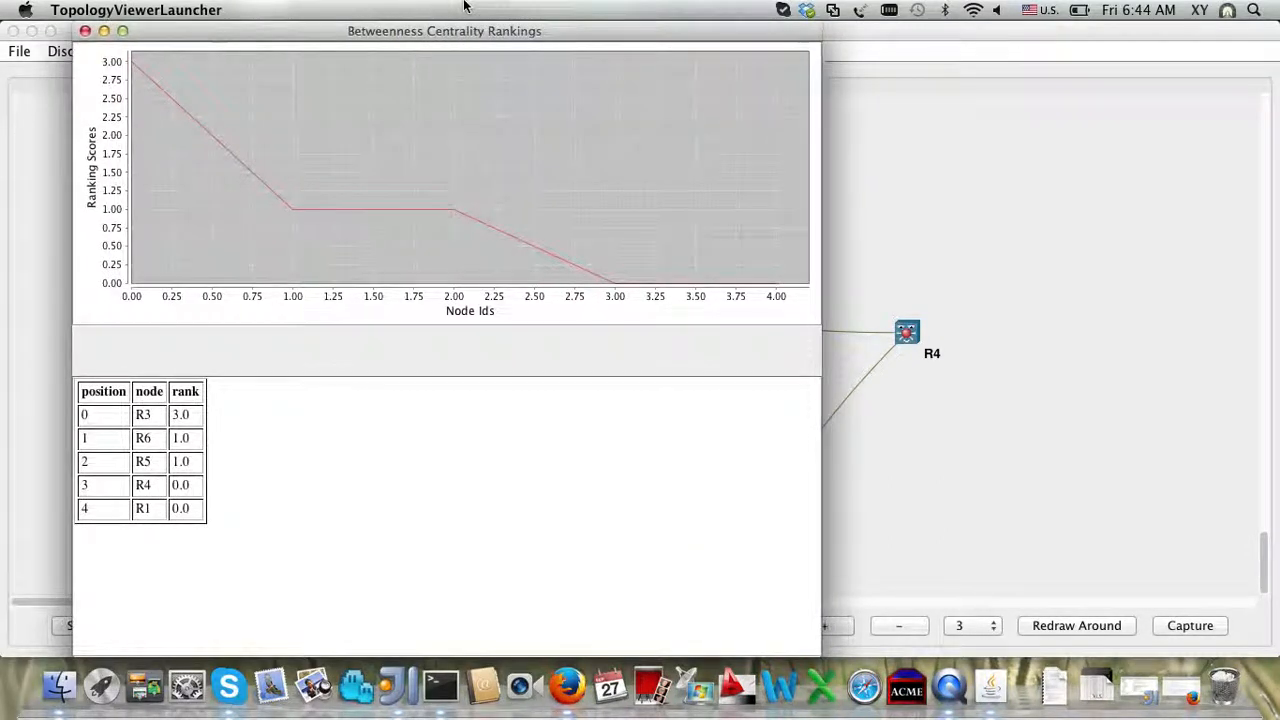
click(86, 33)
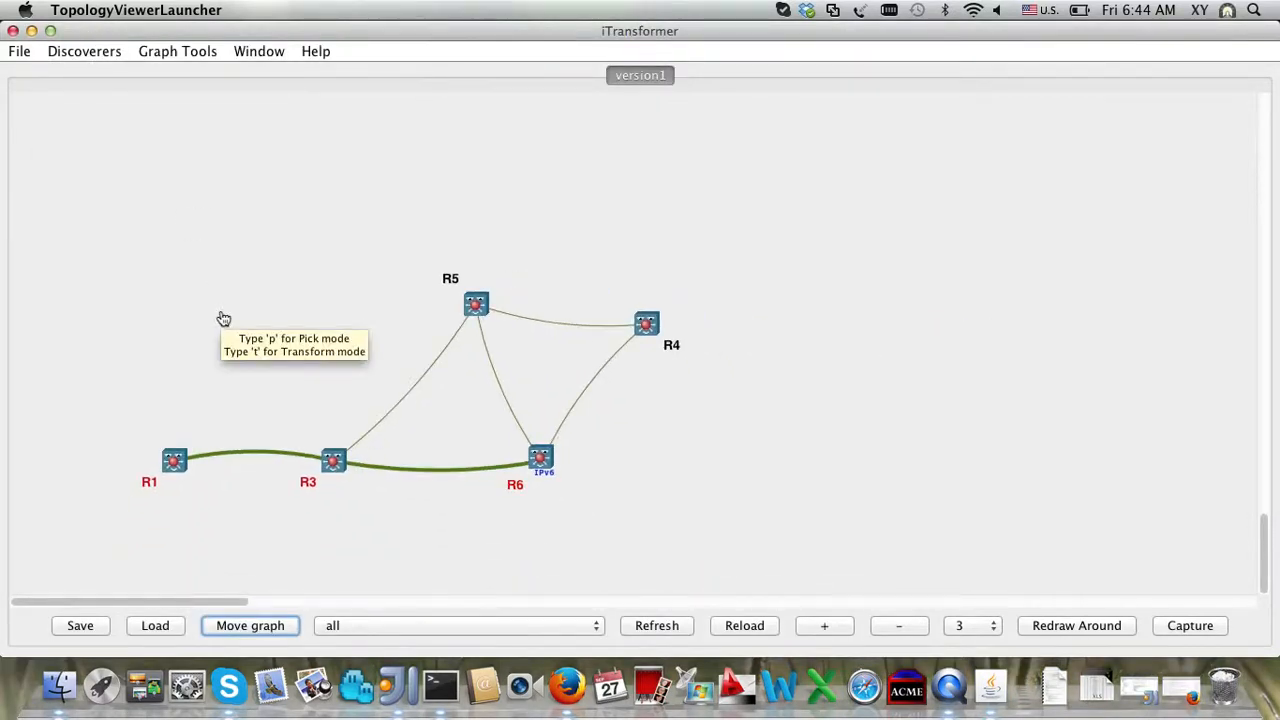
Step: Reload the topology and redraw it with the FR Layout
click(762, 627)
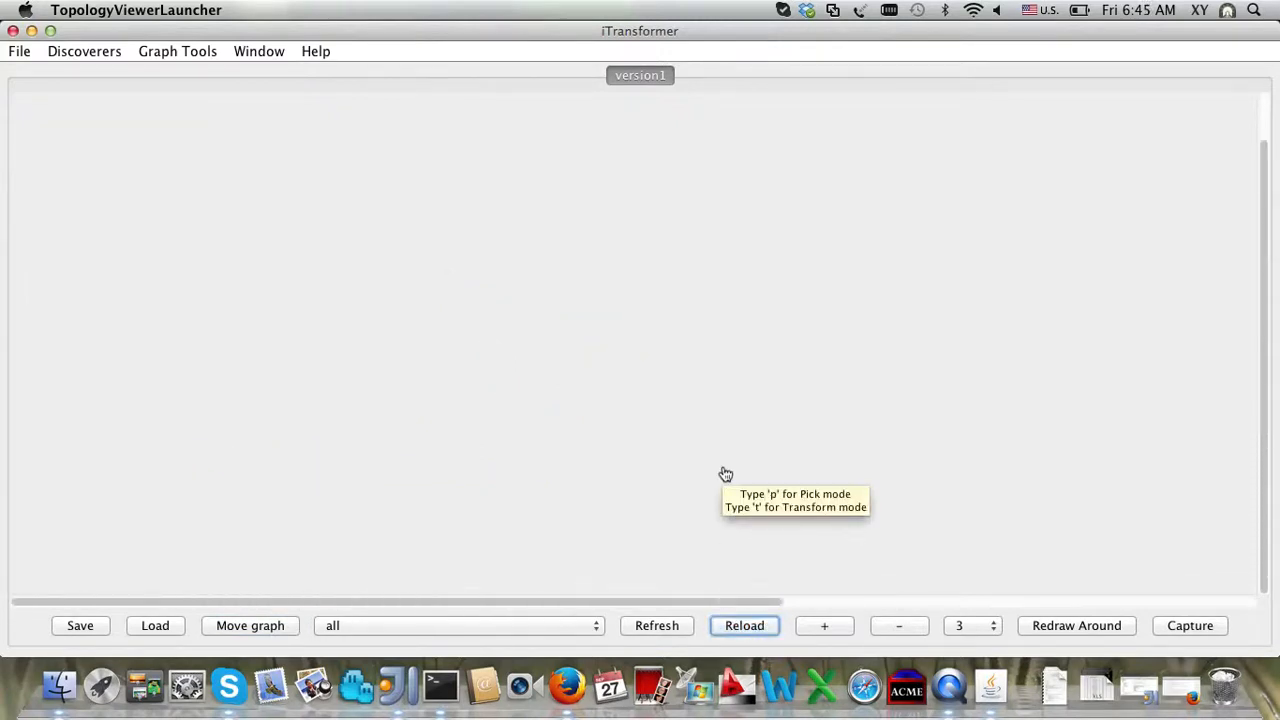
click(186, 51)
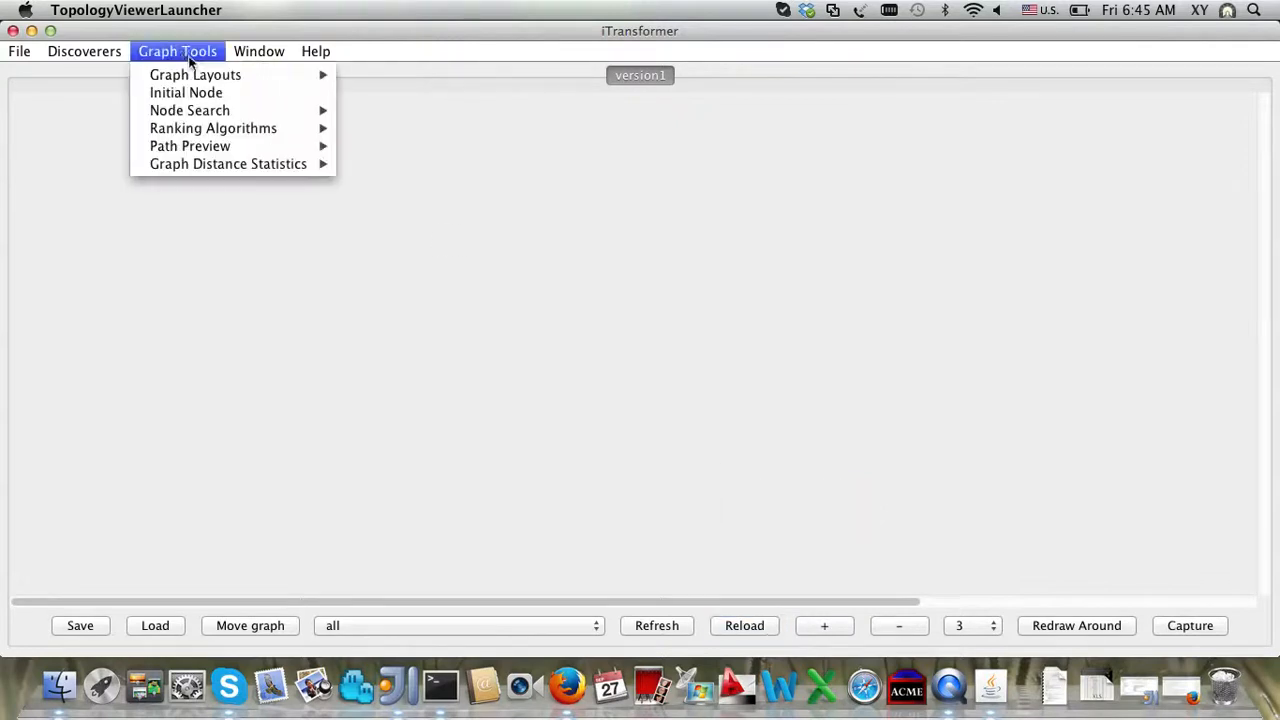
mouse_move(212, 80)
click(375, 76)
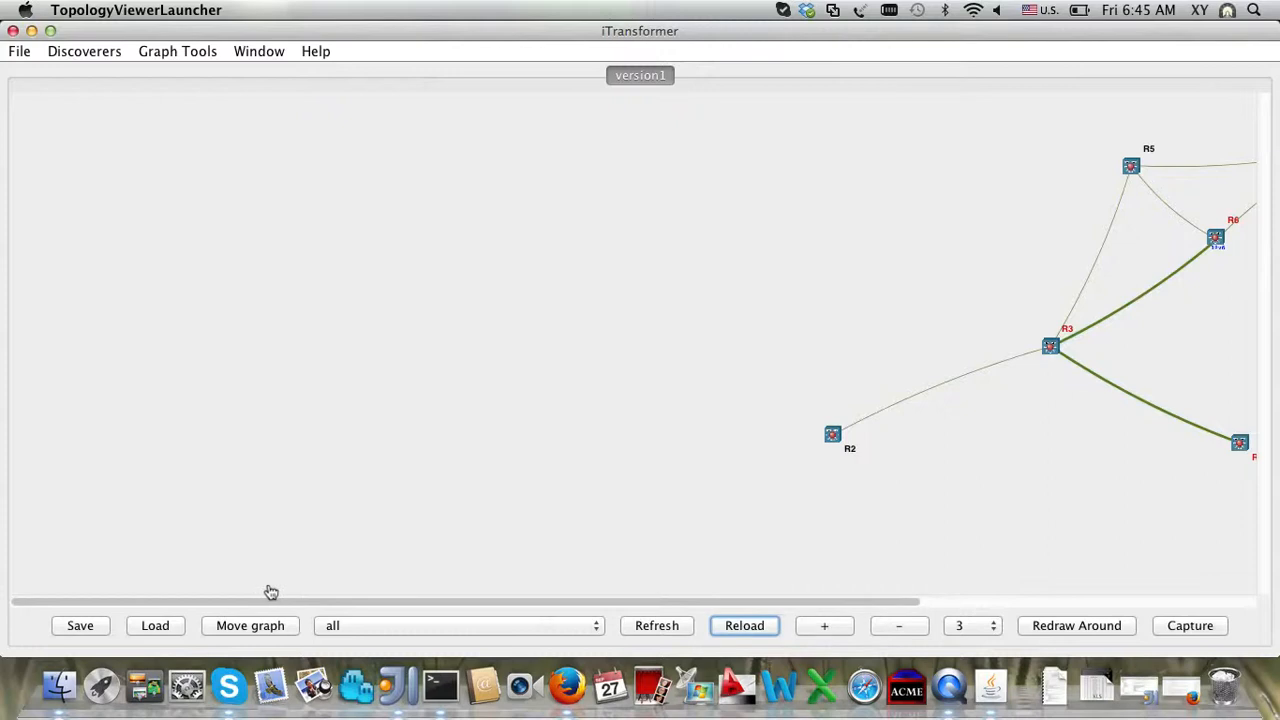
Step: Centre the graph on the canvas and pull R6 and its linked routers down-right
click(280, 630)
drag(1051, 466, 558, 498)
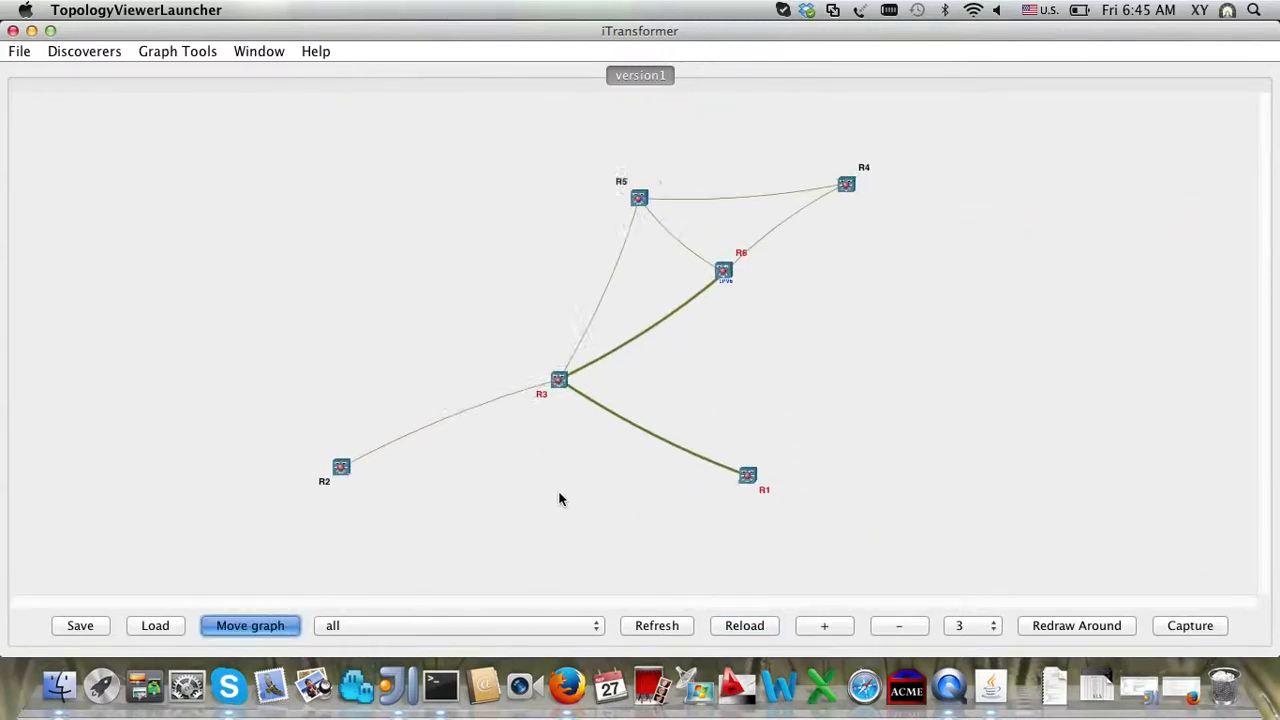
click(280, 626)
scroll(630, 460, down, 4)
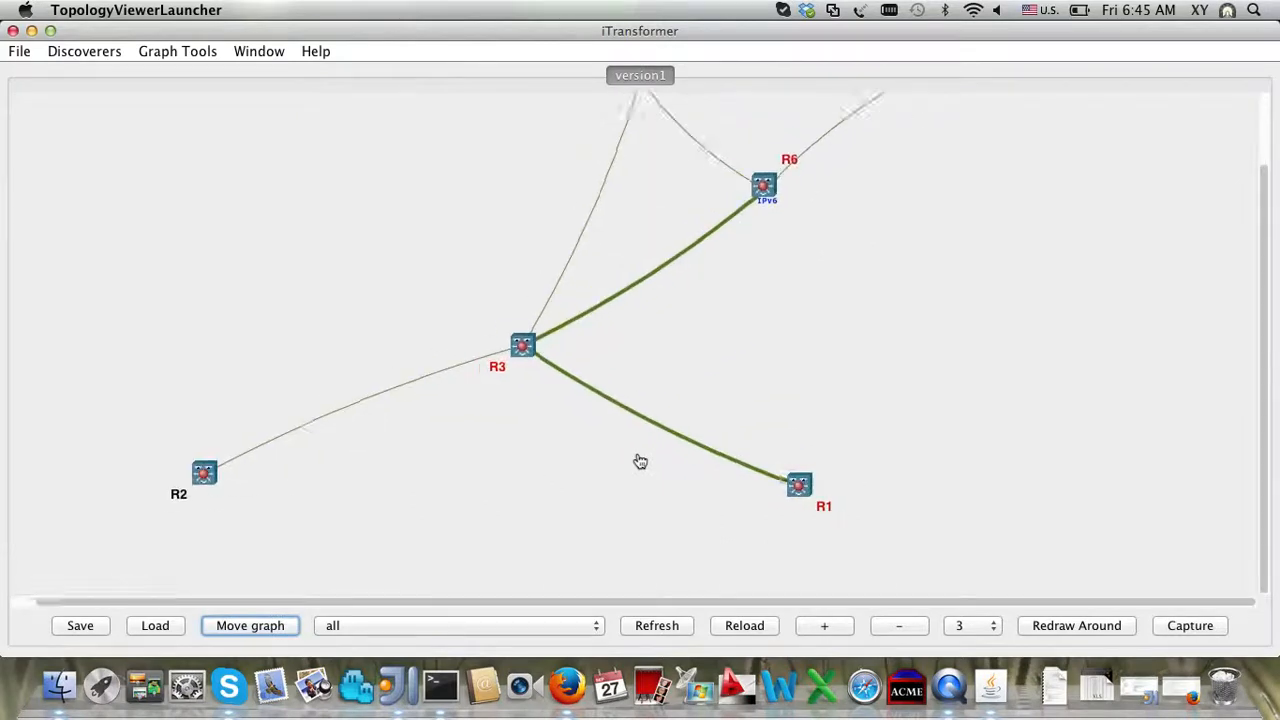
scroll(640, 462, up, 5)
scroll(640, 462, down, 2)
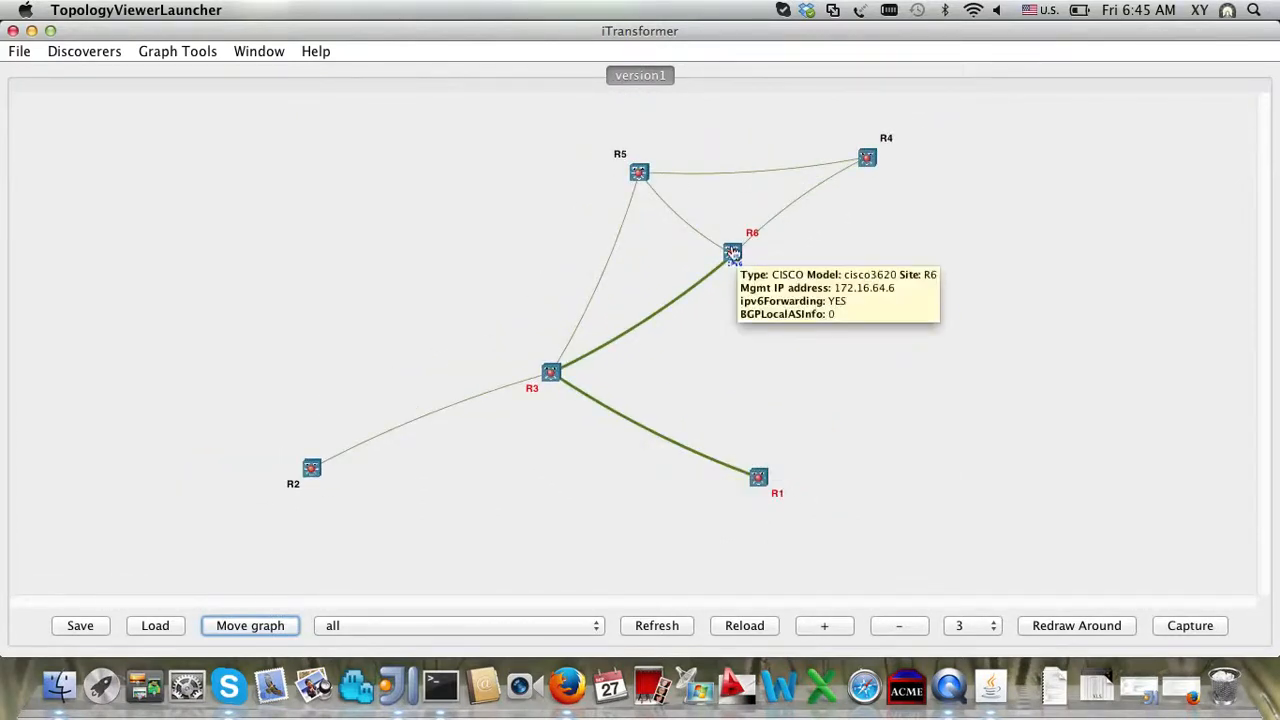
drag(733, 254, 823, 320)
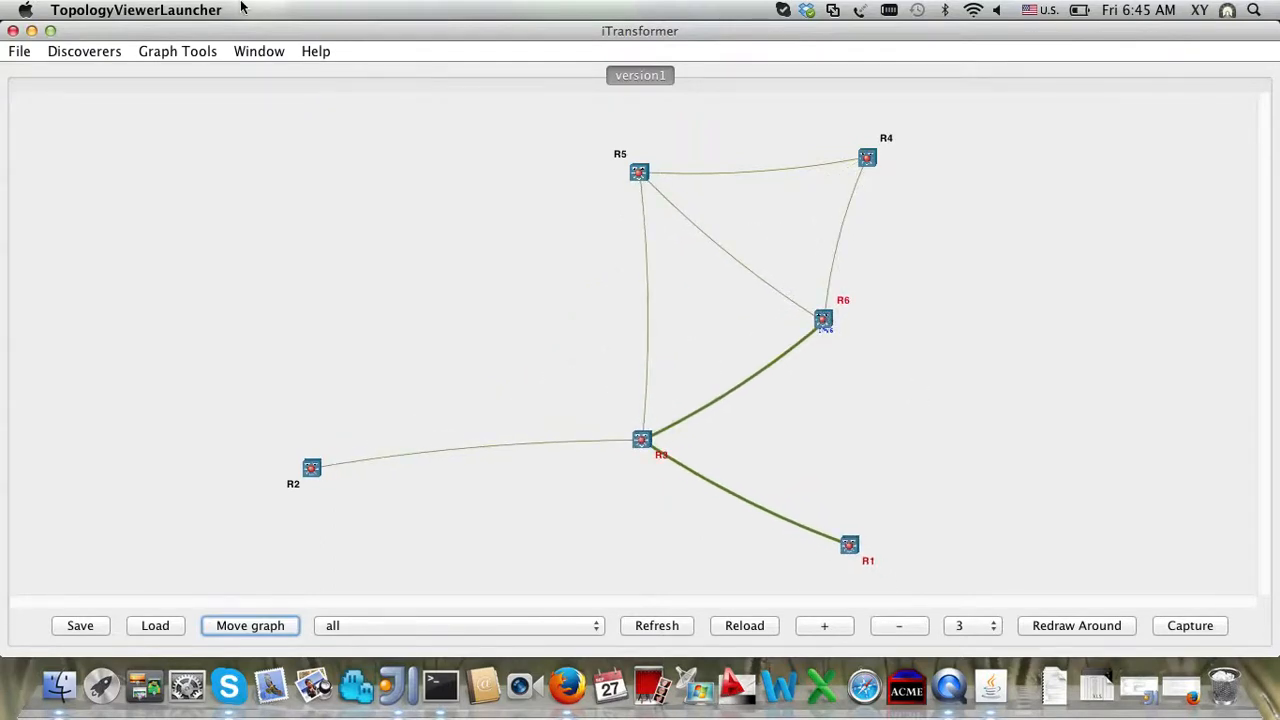
click(177, 55)
Step: Open the neighbour report for router R5 and select its R3 row
mouse_move(250, 146)
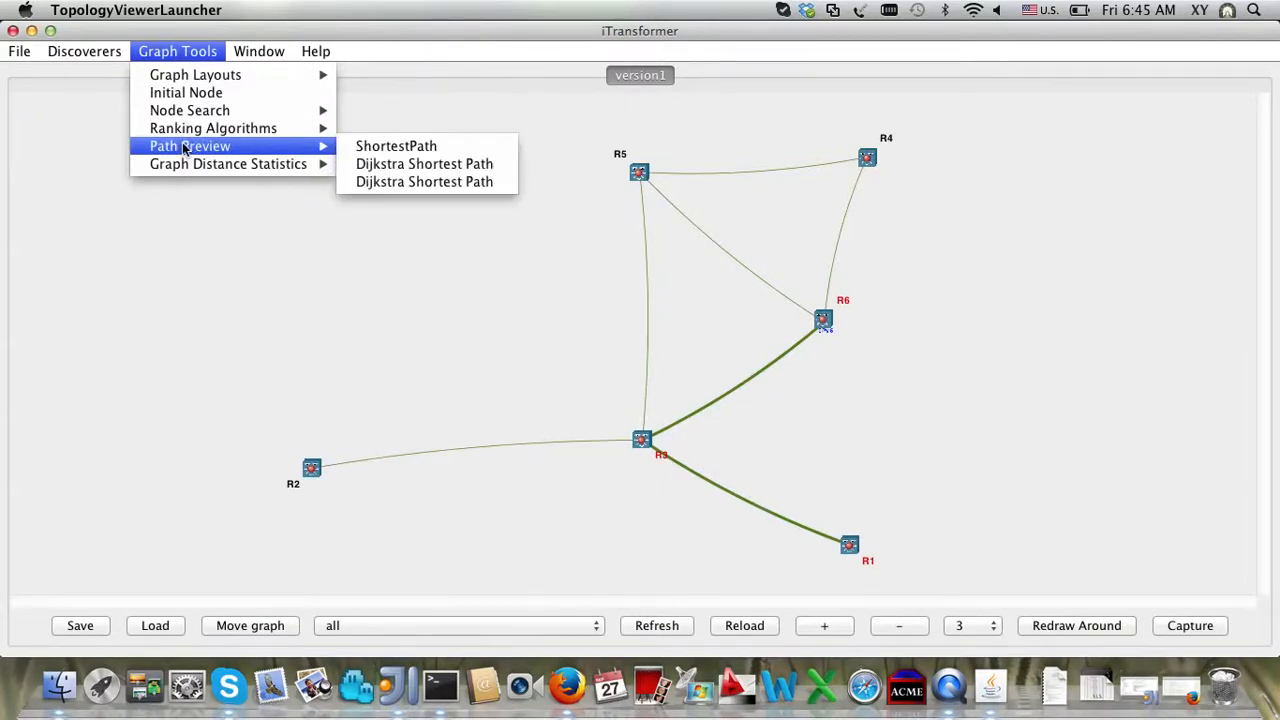
mouse_move(196, 166)
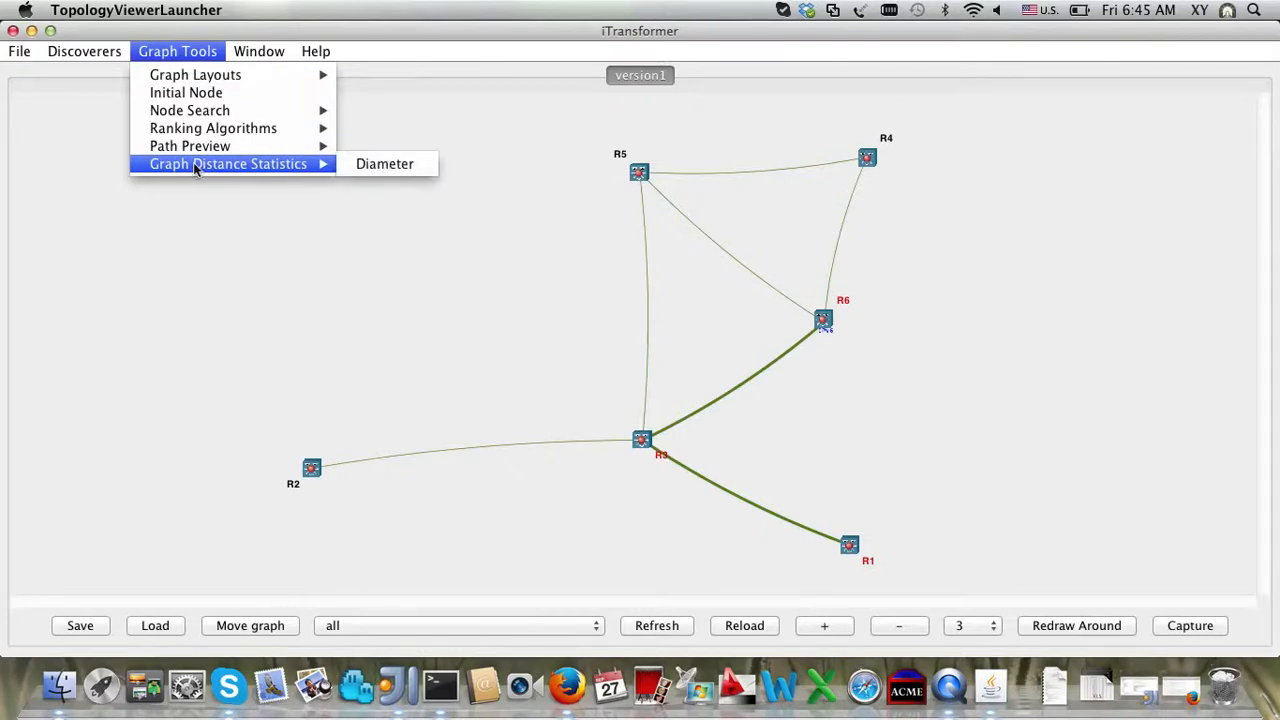
mouse_move(228, 76)
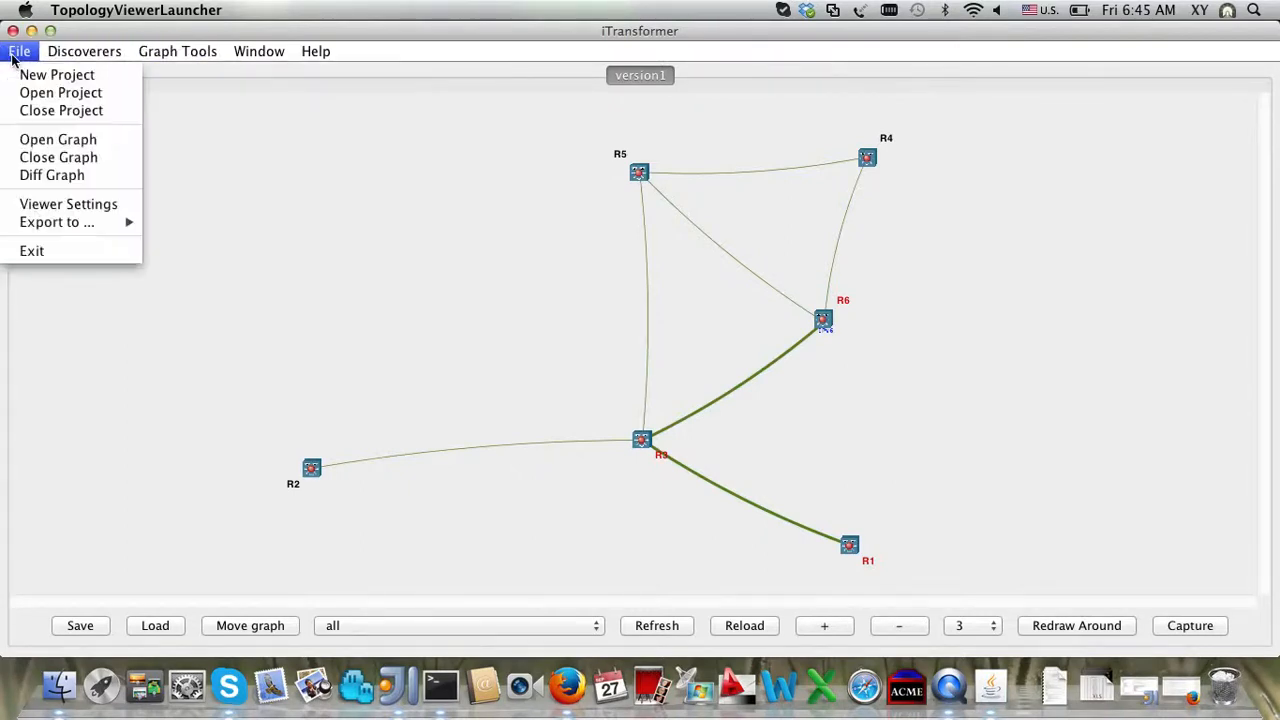
click(643, 183)
right_click(643, 183)
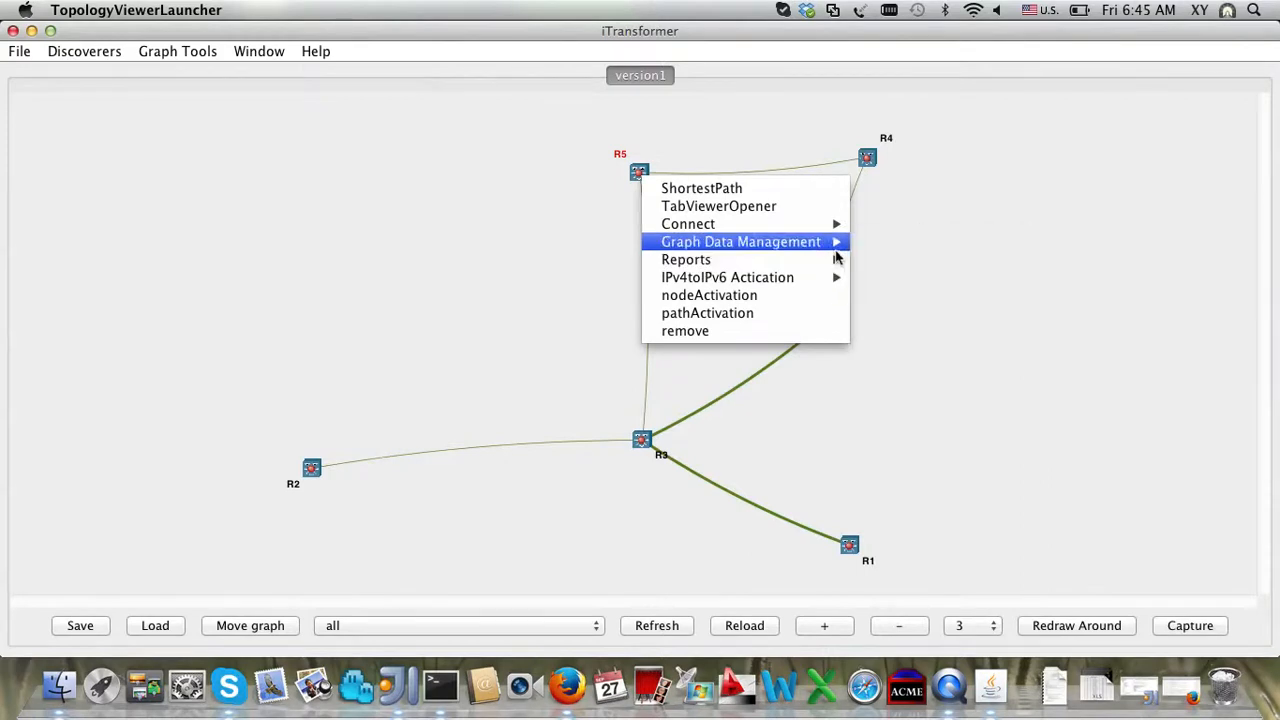
mouse_move(838, 259)
click(880, 258)
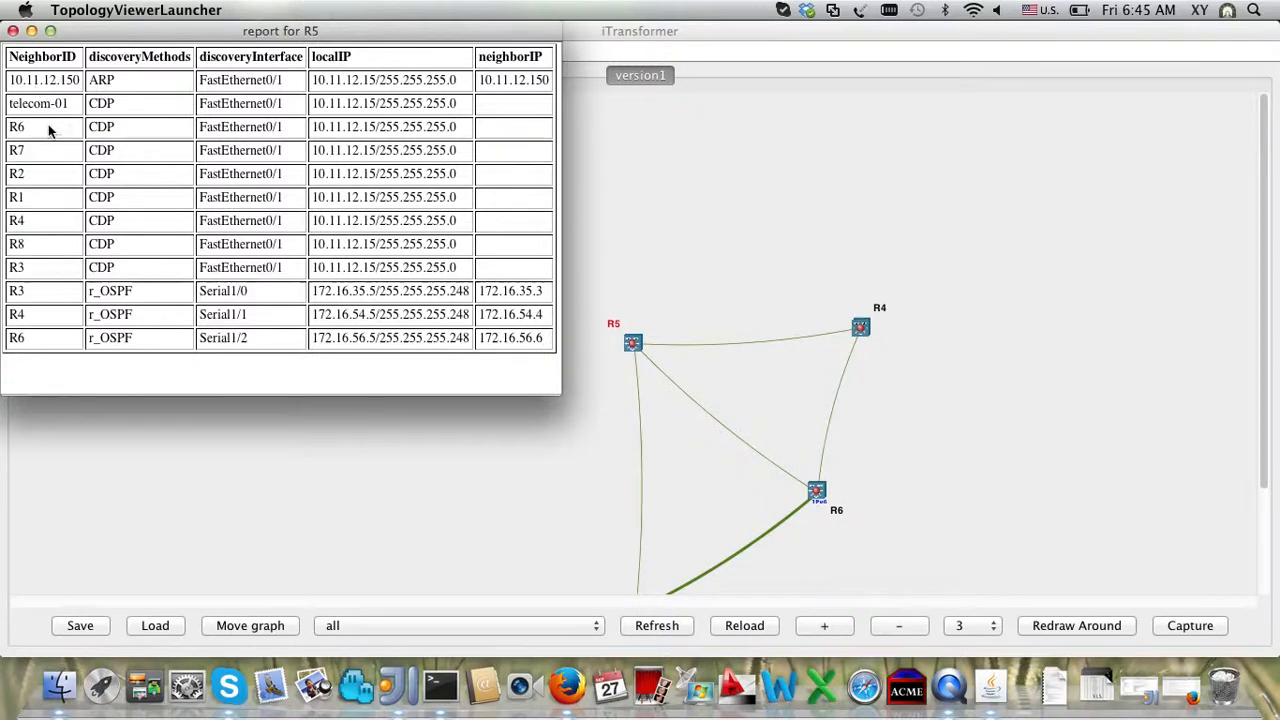
drag(44, 131, 354, 268)
triple_click(265, 268)
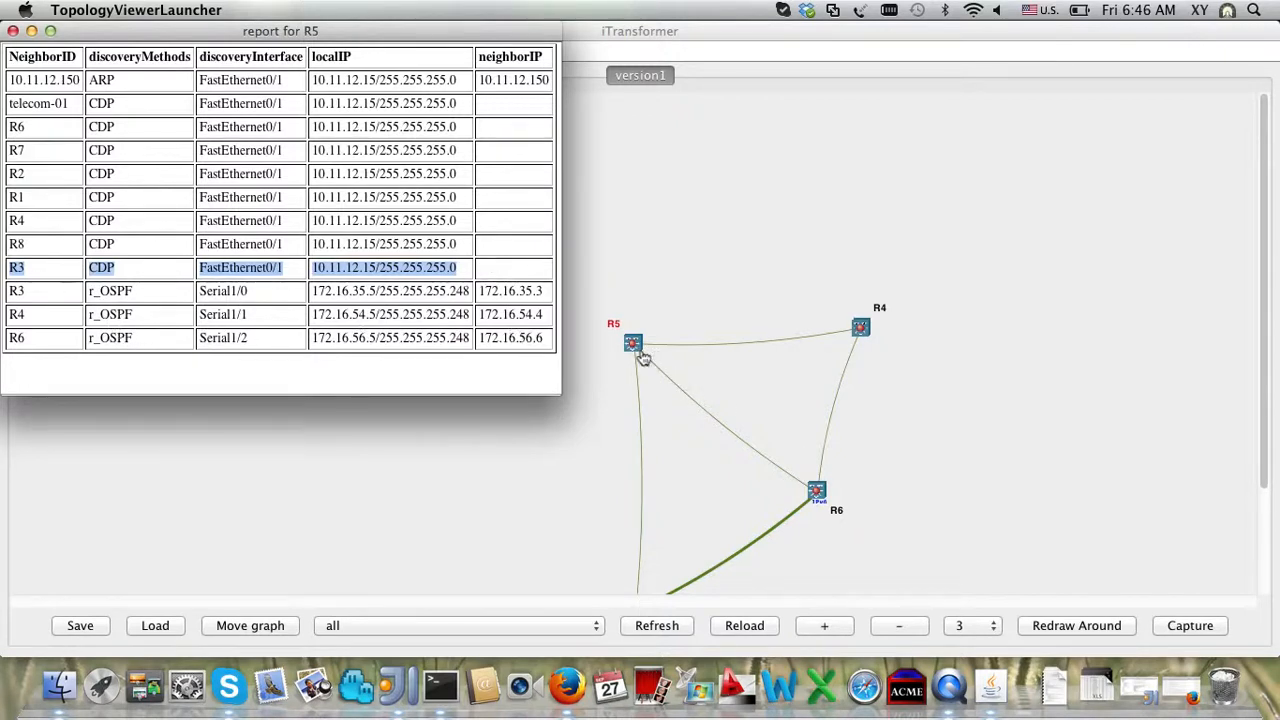
Step: Set the topology filter to show the CDP topology
click(489, 627)
click(486, 626)
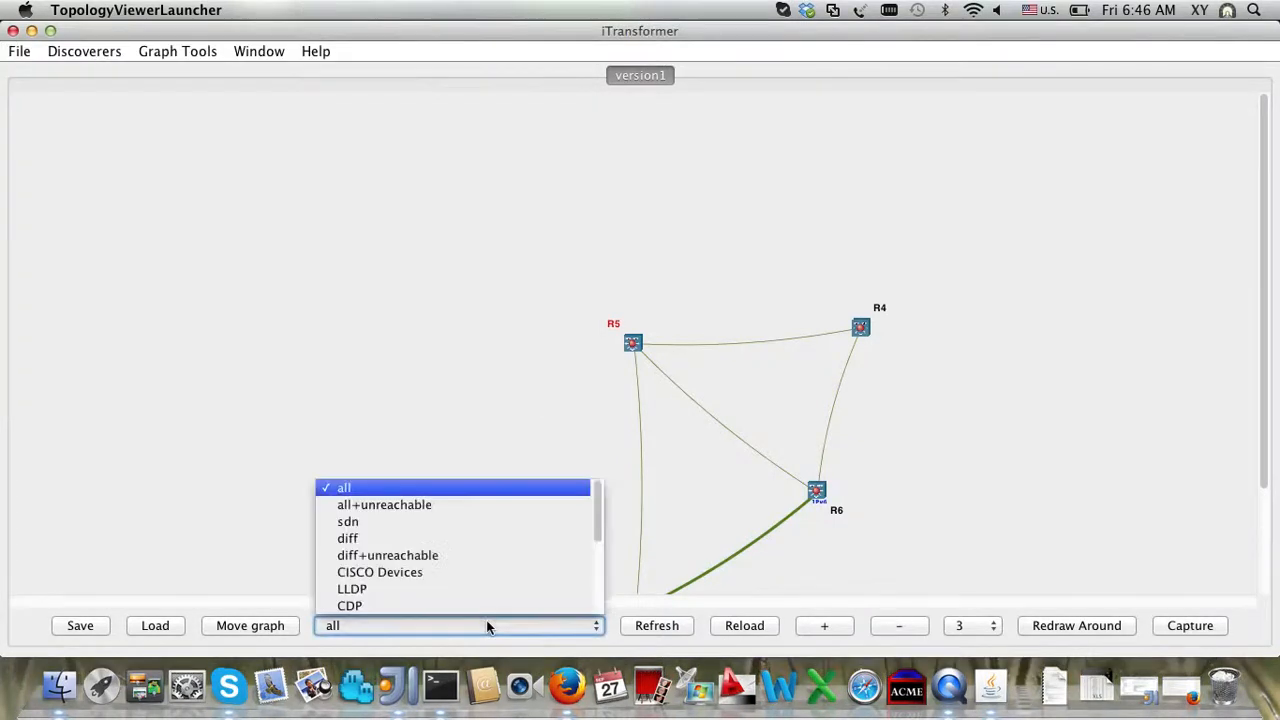
click(478, 605)
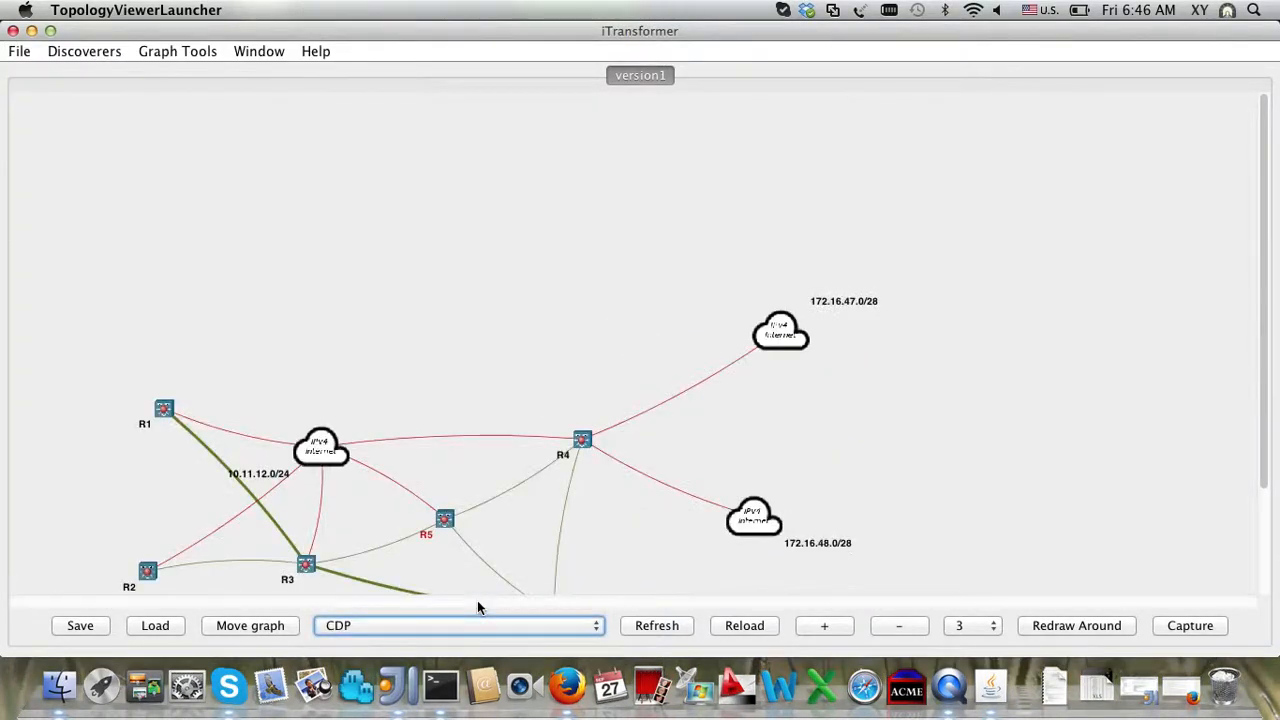
click(503, 620)
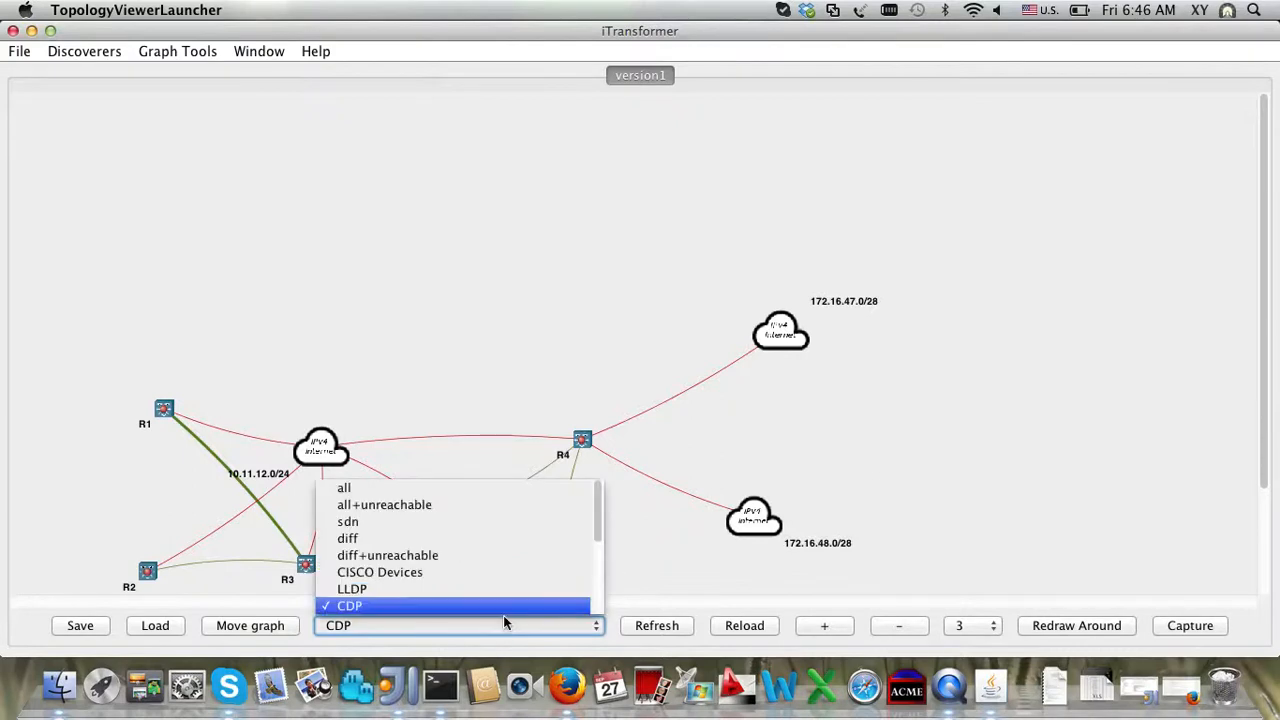
scroll(486, 536, down, 3)
scroll(486, 538, up, 3)
scroll(486, 540, down, 3)
scroll(486, 540, up, 3)
scroll(486, 540, down, 3)
scroll(486, 540, up, 2)
scroll(486, 536, down, 3)
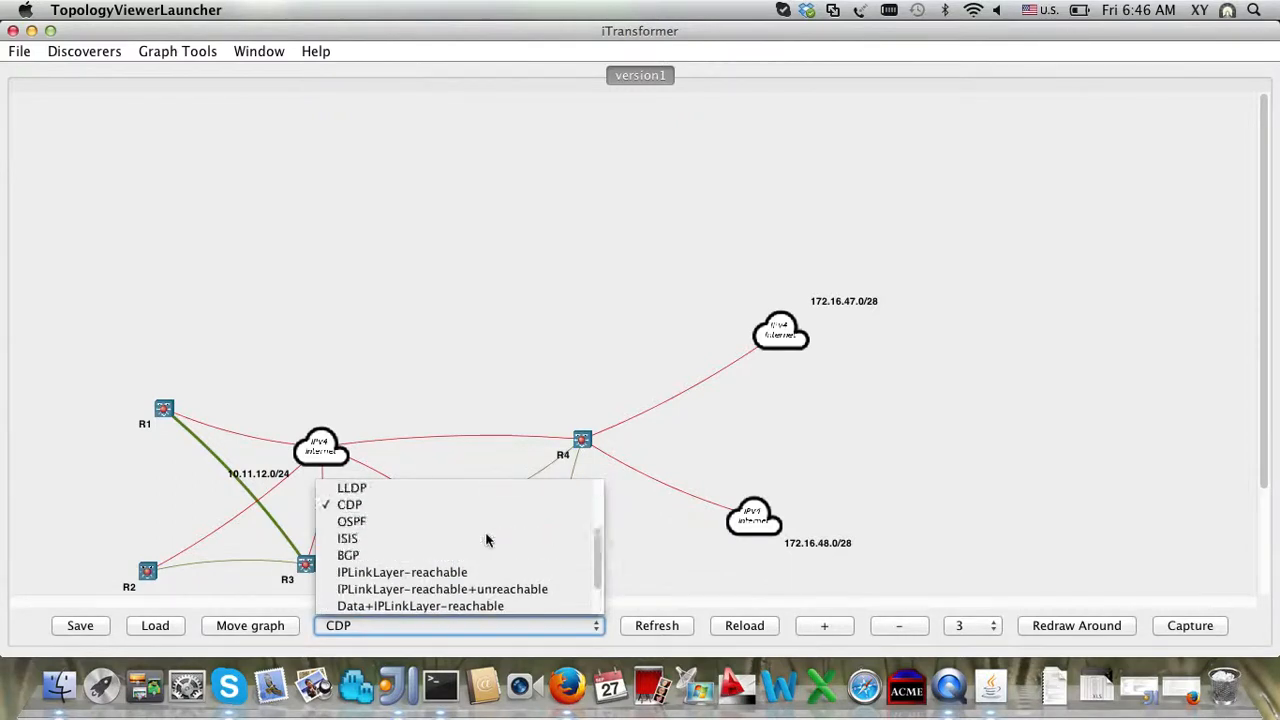
click(474, 334)
Step: Arrange the 172.16.47.0/28, 172.16.48.0/28 and 10.10.10.0/24 clouds in a tidy column on the right
scroll(474, 334, down, 3)
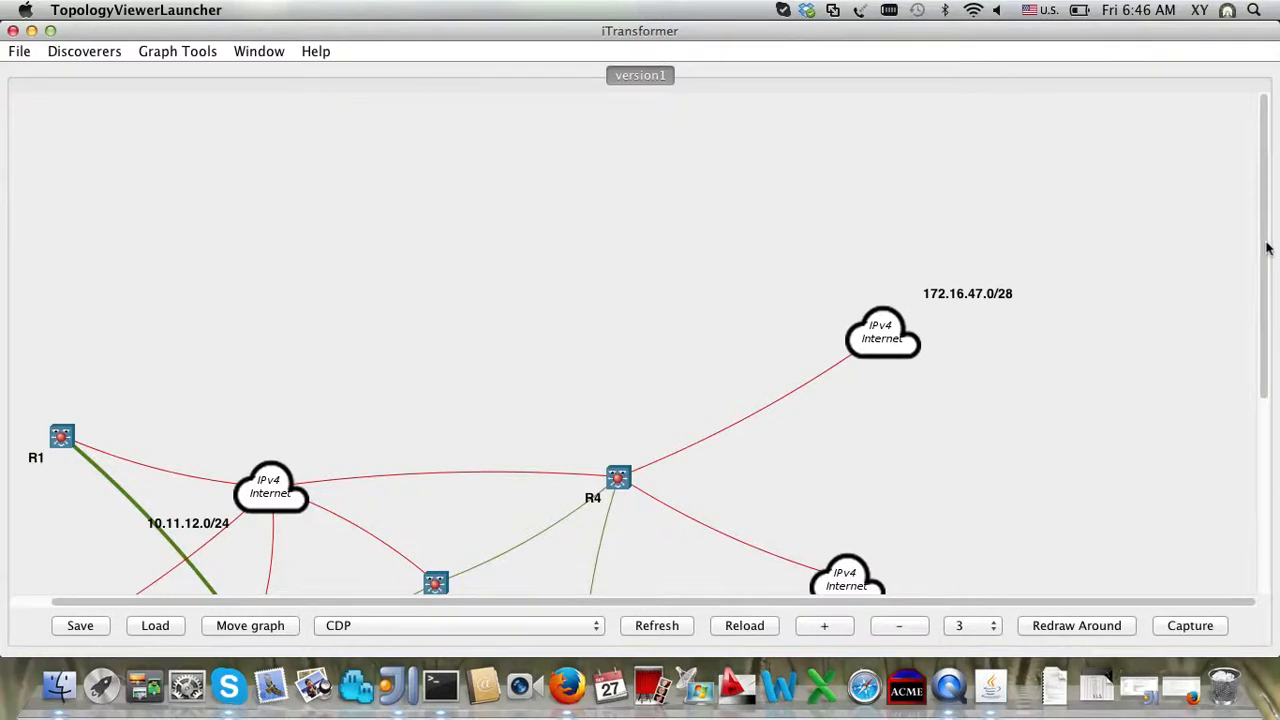
drag(1267, 248, 1278, 405)
drag(828, 388, 910, 317)
drag(890, 560, 897, 487)
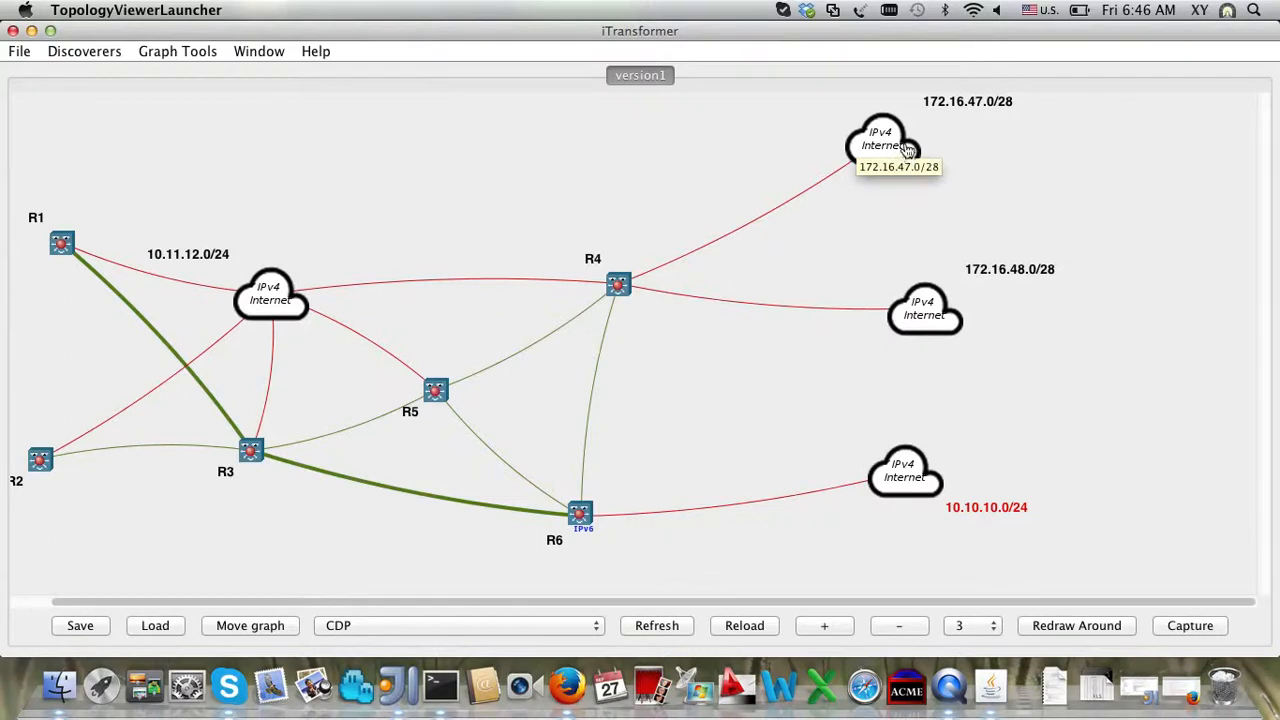
drag(907, 148, 895, 233)
drag(940, 309, 885, 342)
drag(907, 472, 855, 478)
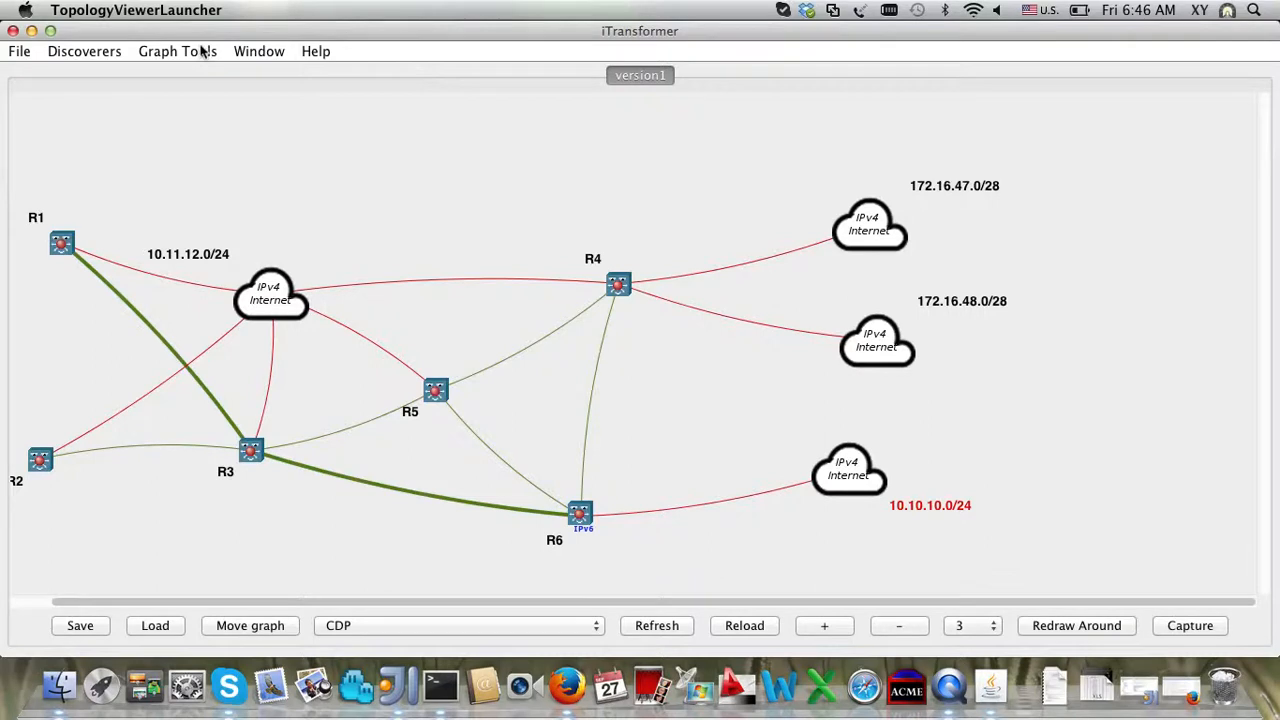
Step: Try the OSPF and BGP topology views, reloading each
click(385, 626)
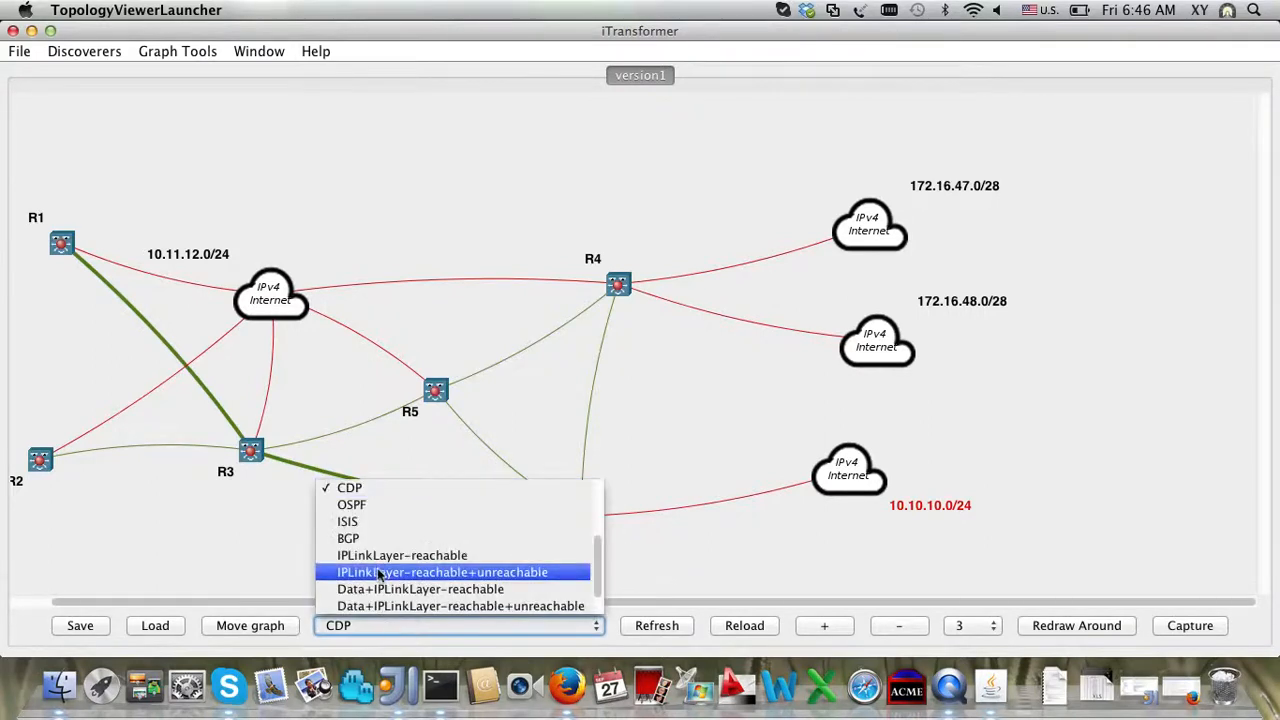
click(371, 505)
click(749, 626)
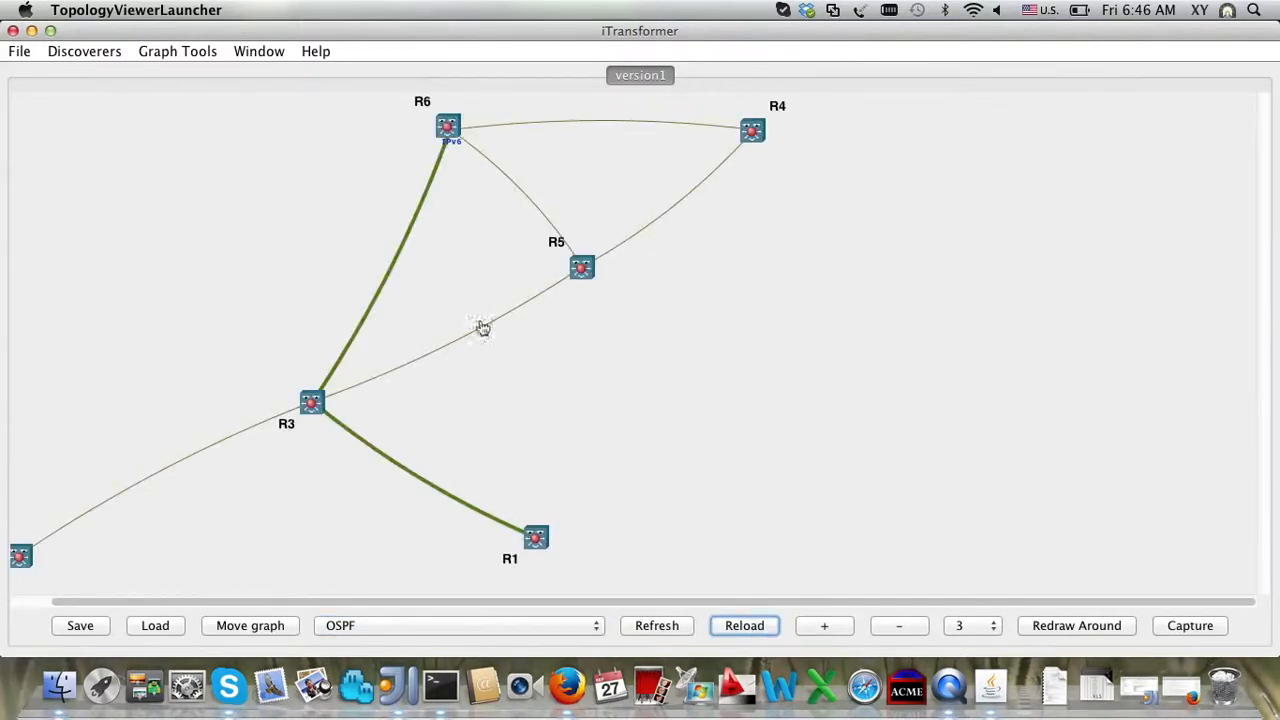
click(406, 627)
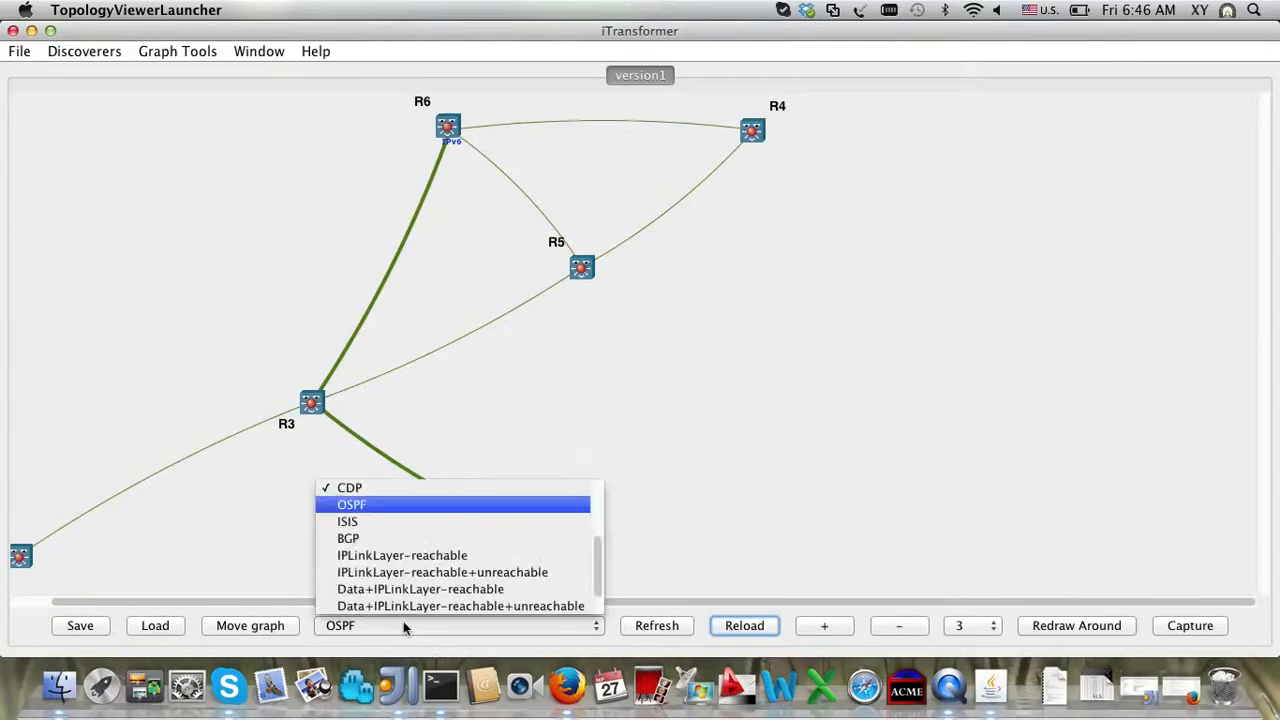
click(389, 541)
click(740, 626)
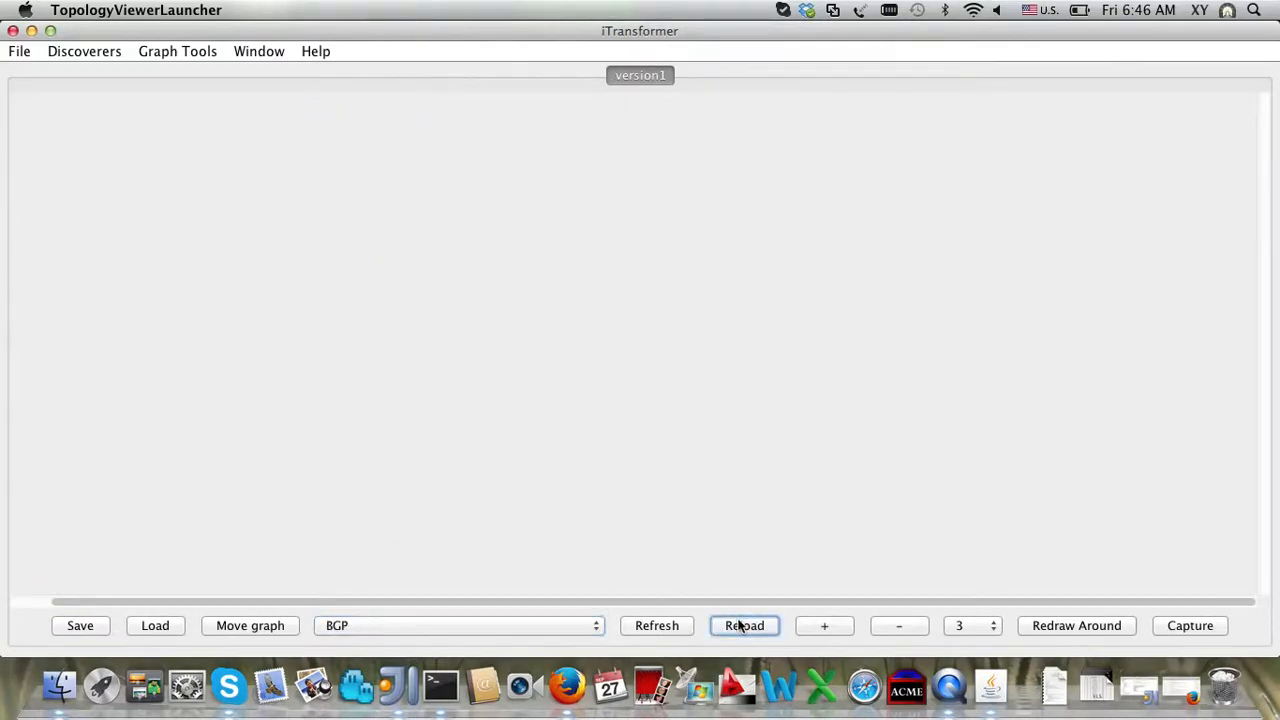
click(662, 630)
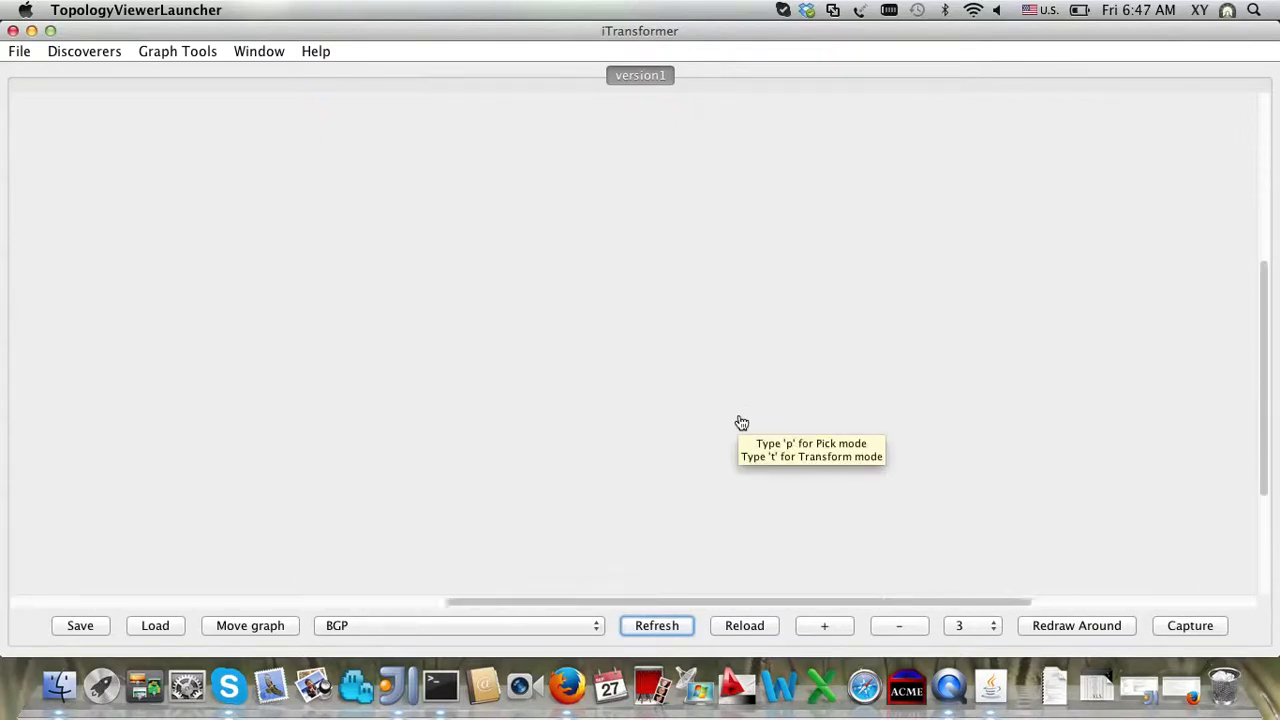
Step: Switch to the IPLinkLayer-reachable view and reload to show routers R1–R6 linked directly
click(398, 626)
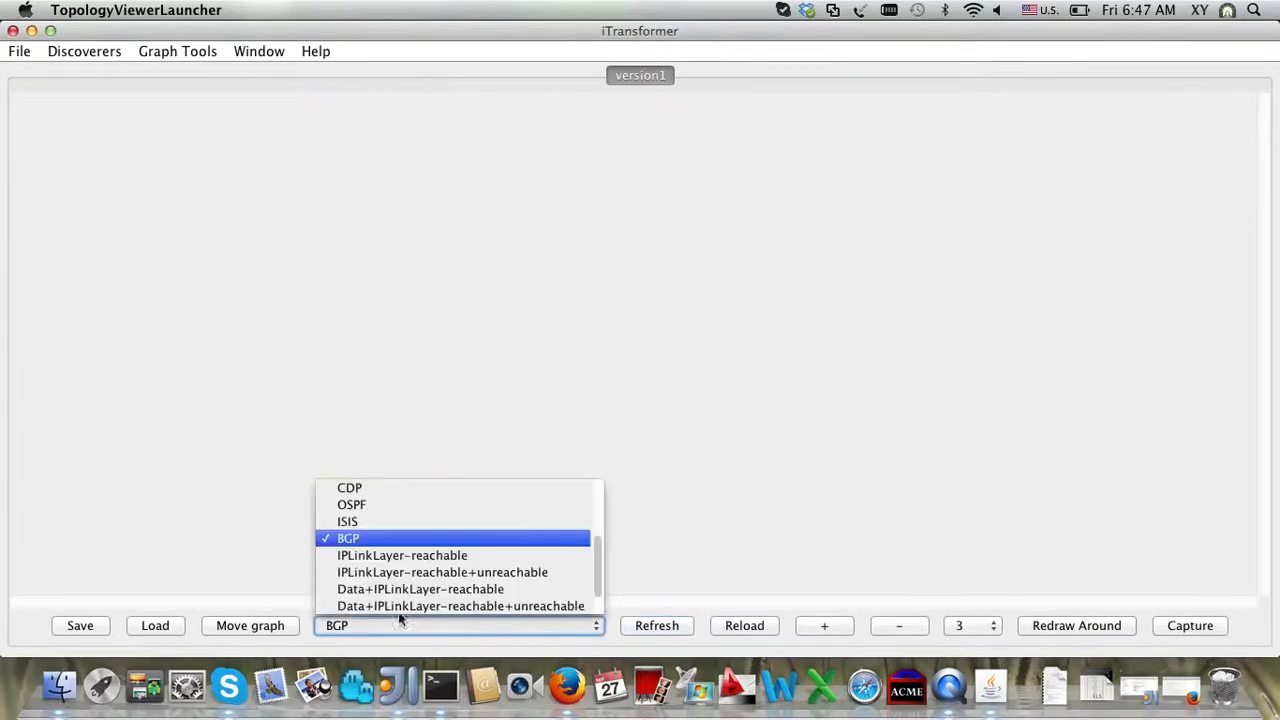
scroll(395, 527, down, 2)
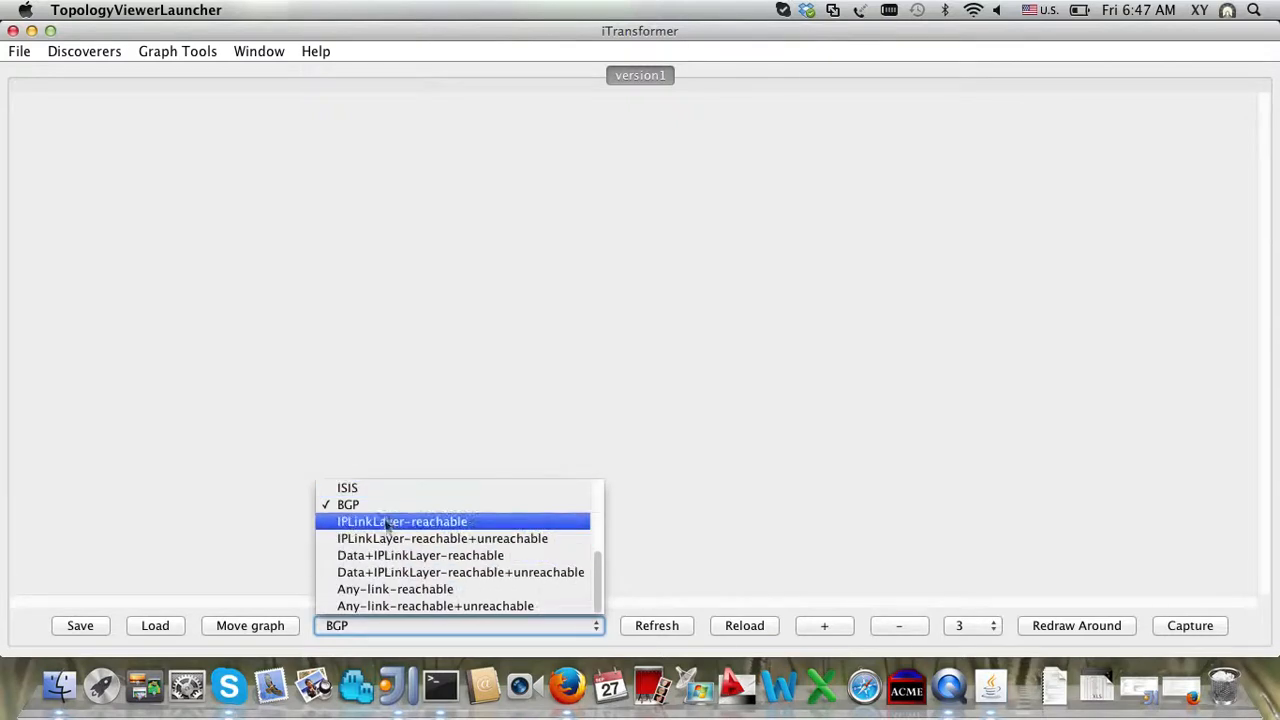
click(385, 519)
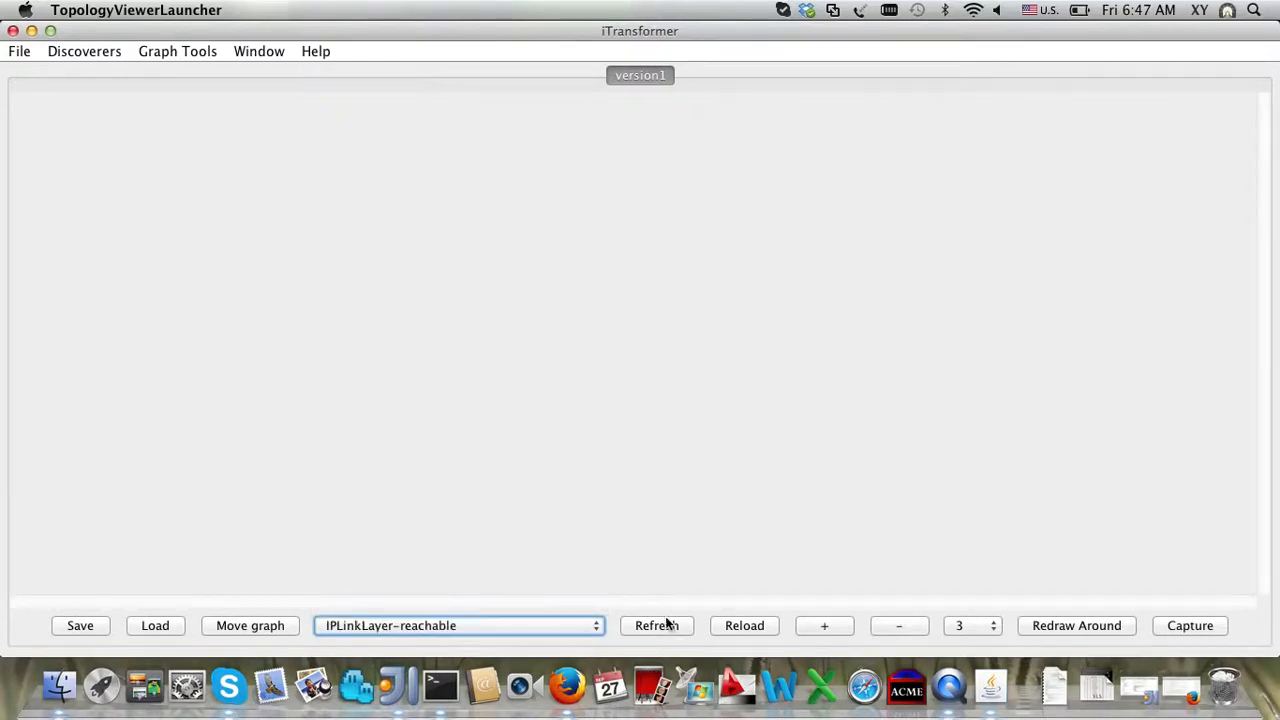
click(730, 625)
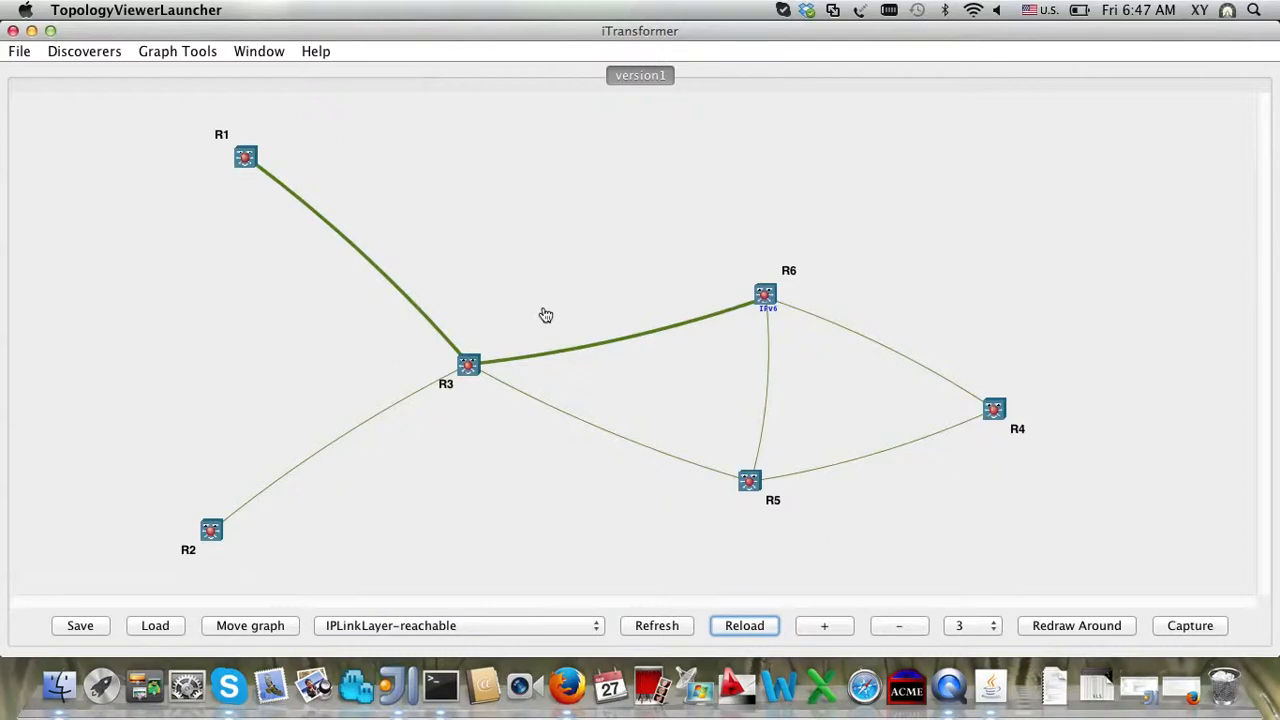
click(179, 51)
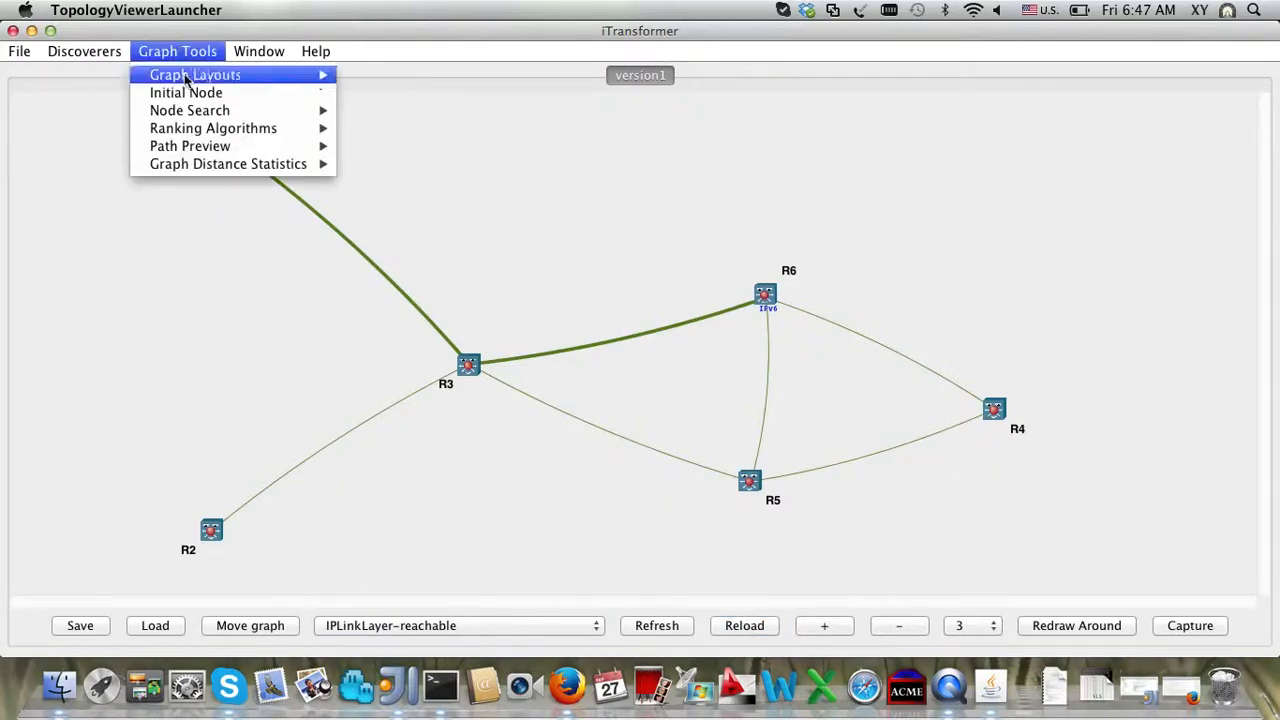
Step: Run node activation's set Hostname on router R1 with the new hostname R11
mouse_move(84, 51)
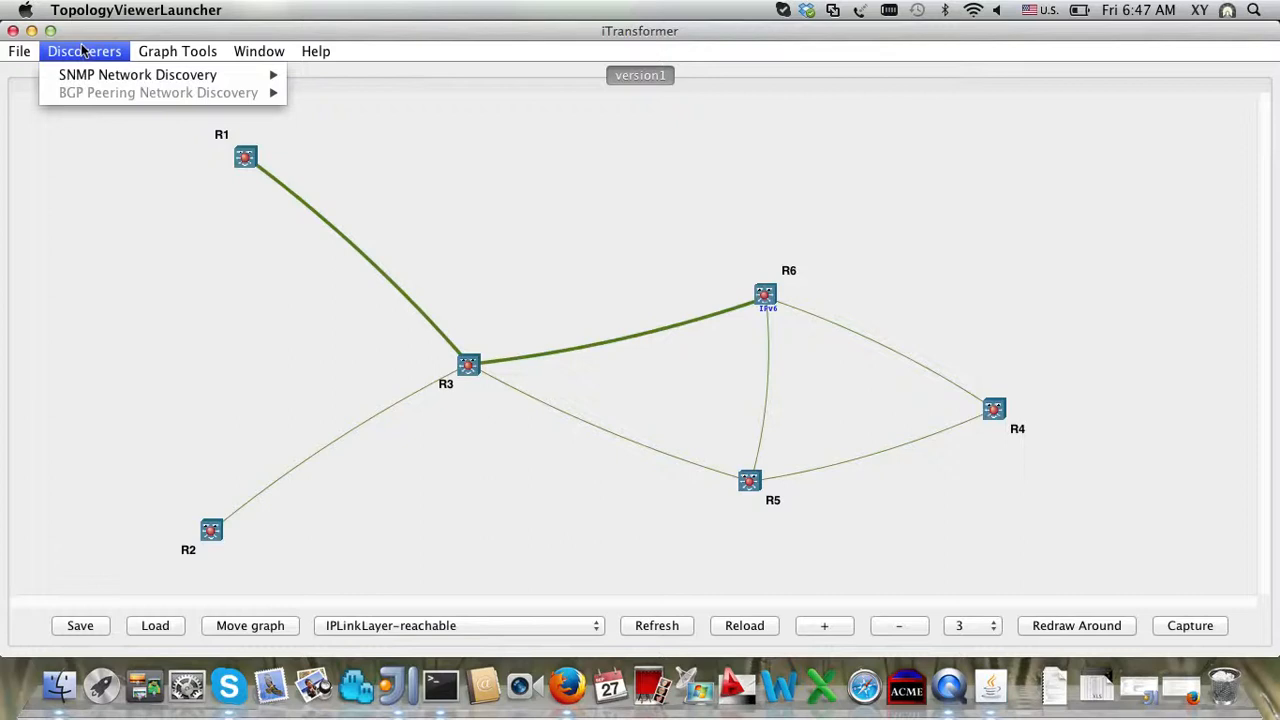
click(243, 167)
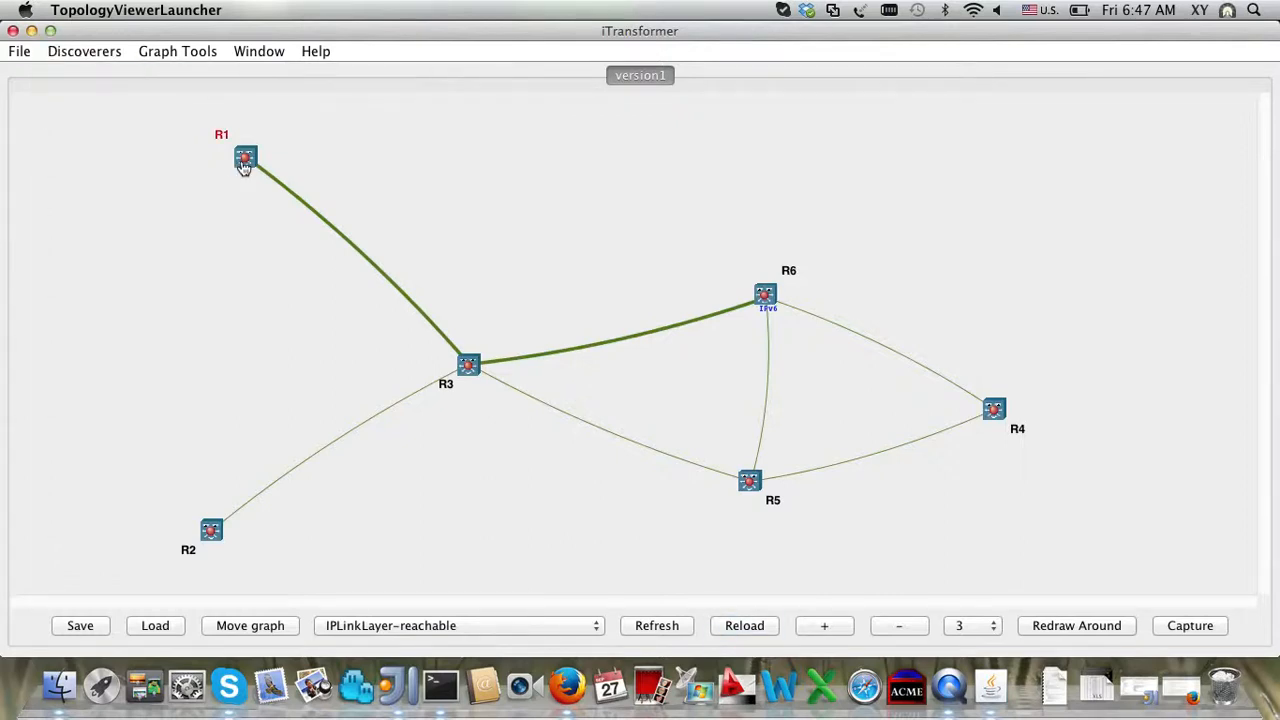
right_click(243, 167)
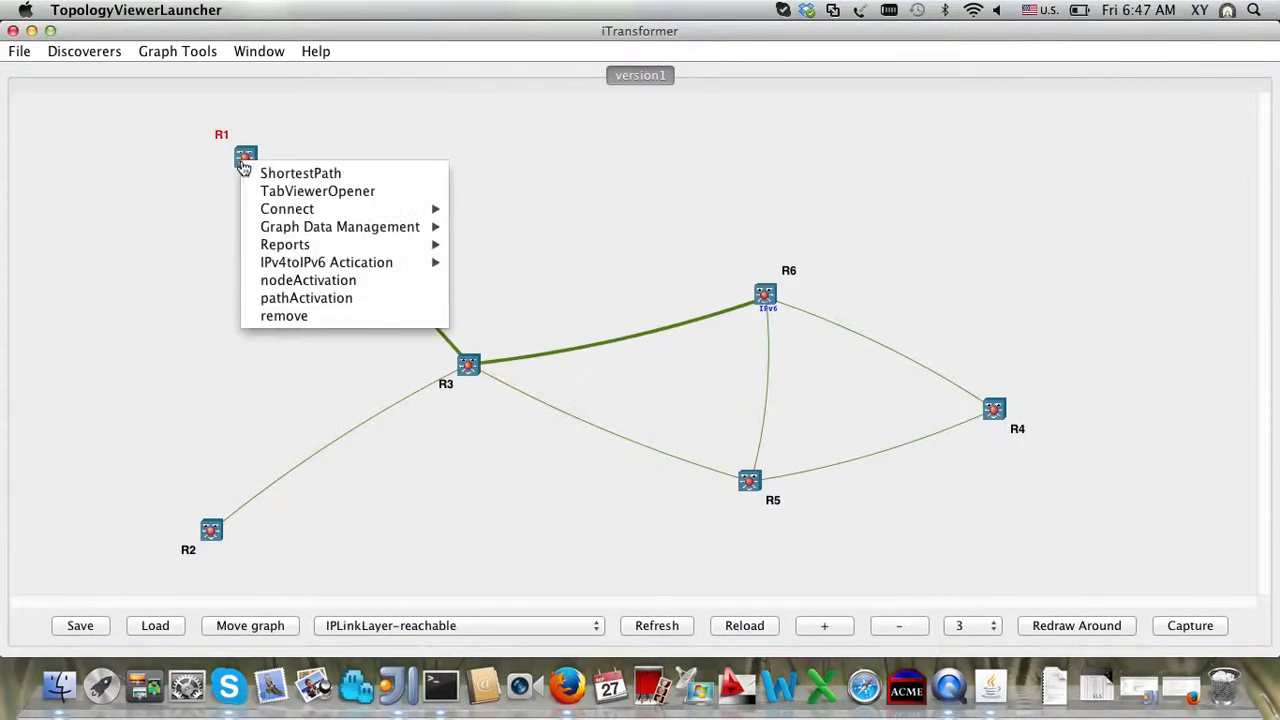
click(333, 283)
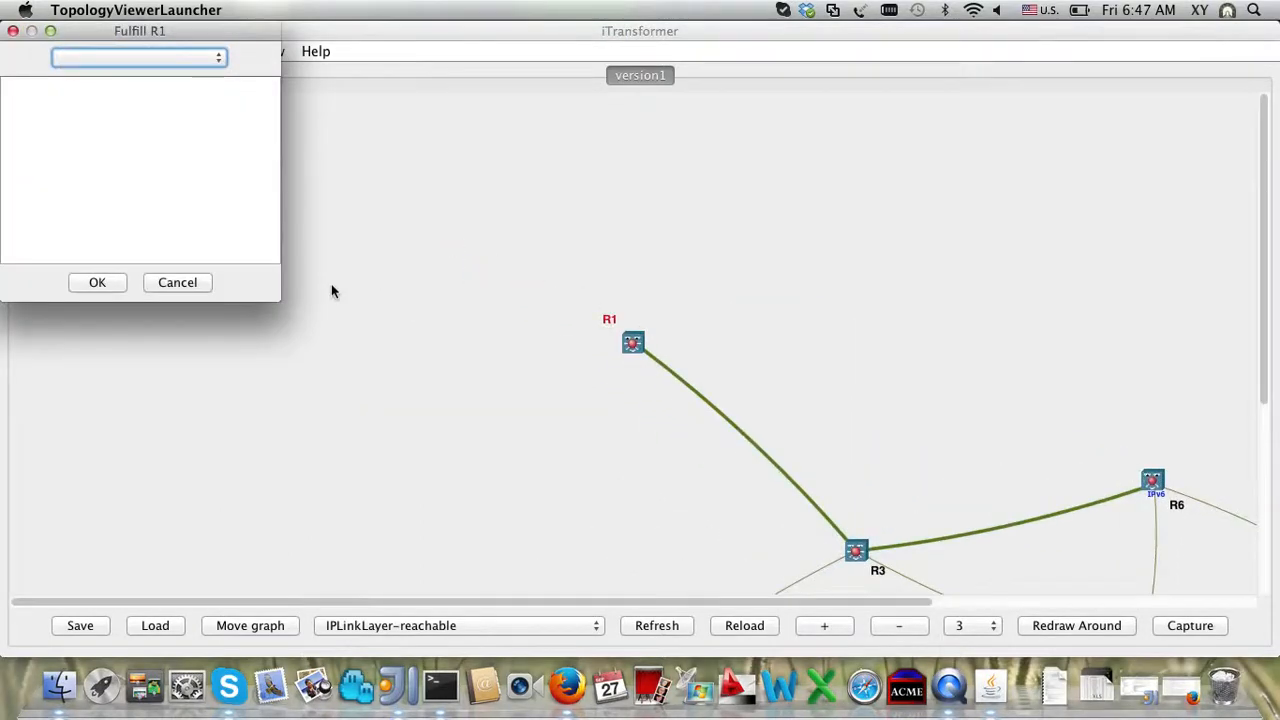
click(201, 62)
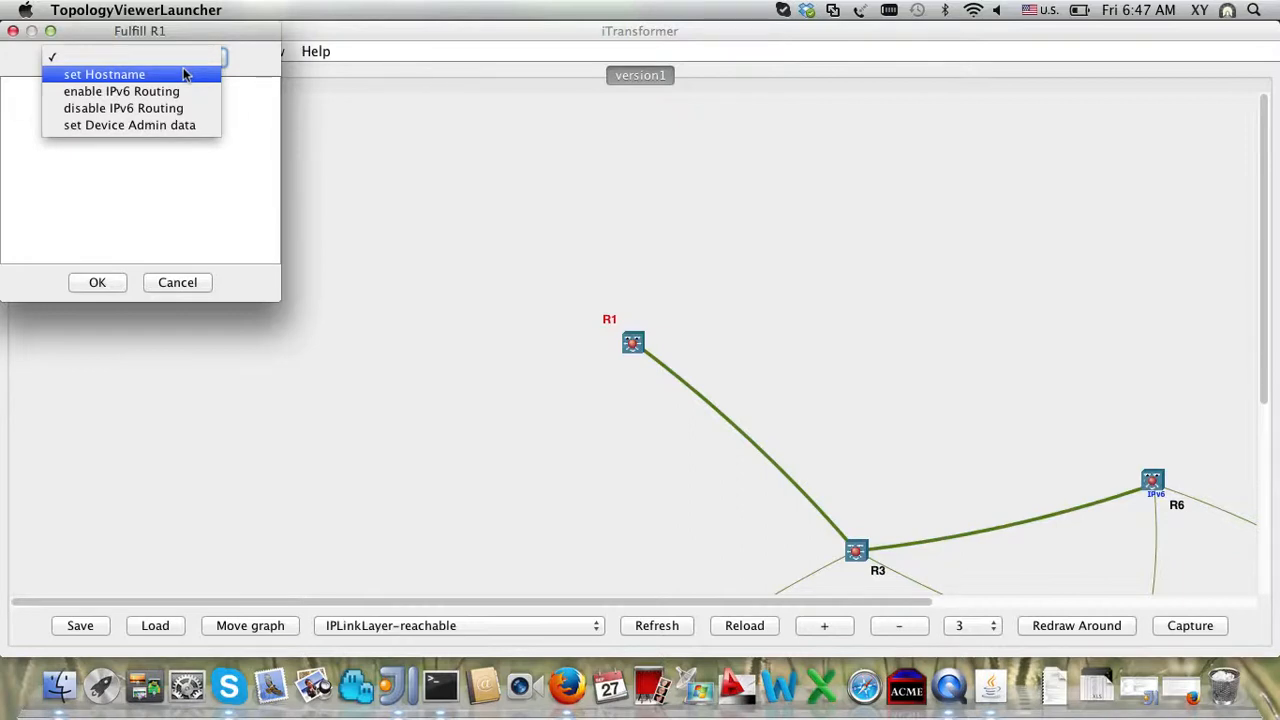
click(183, 74)
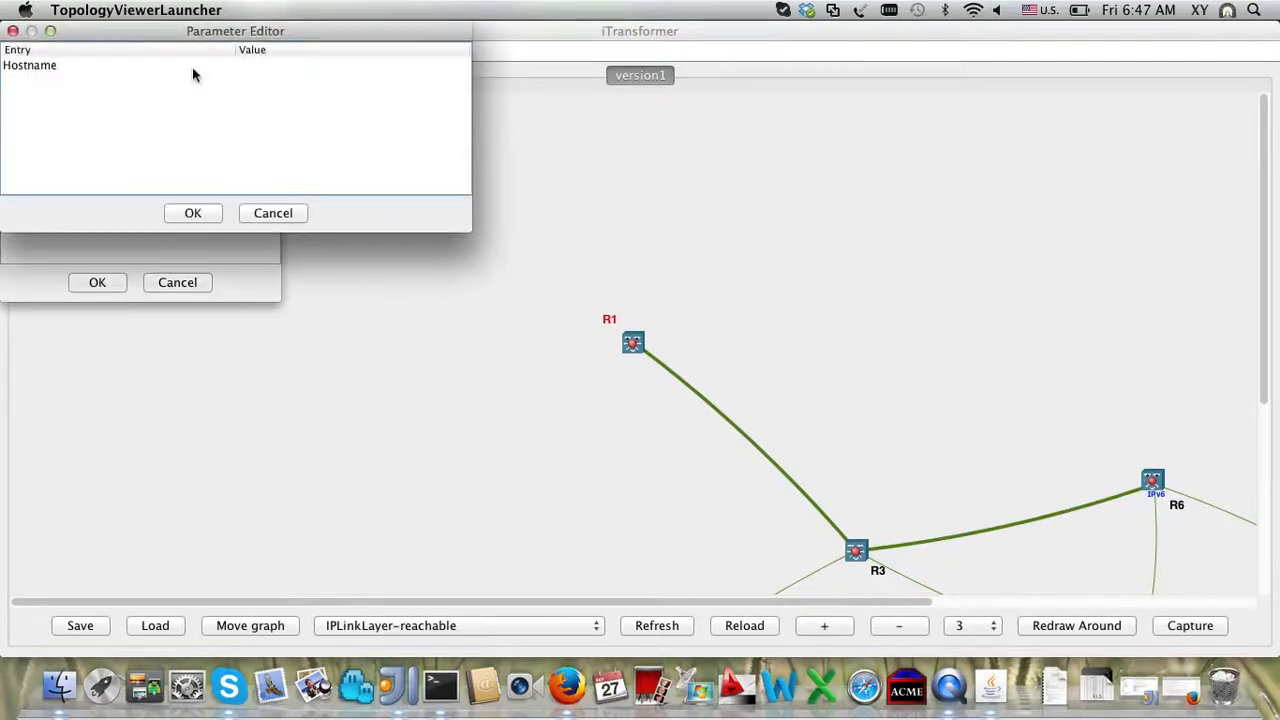
click(289, 70)
click(289, 68)
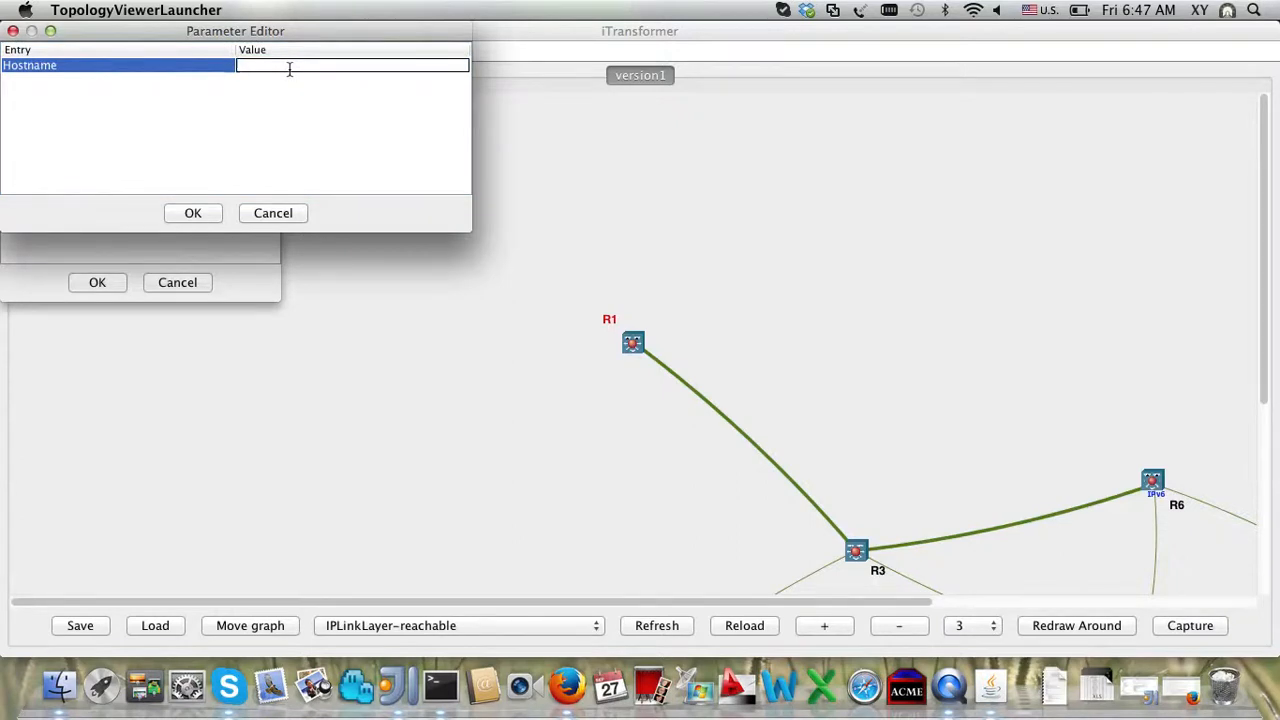
text(RR)
key(BackSpace)
click(209, 212)
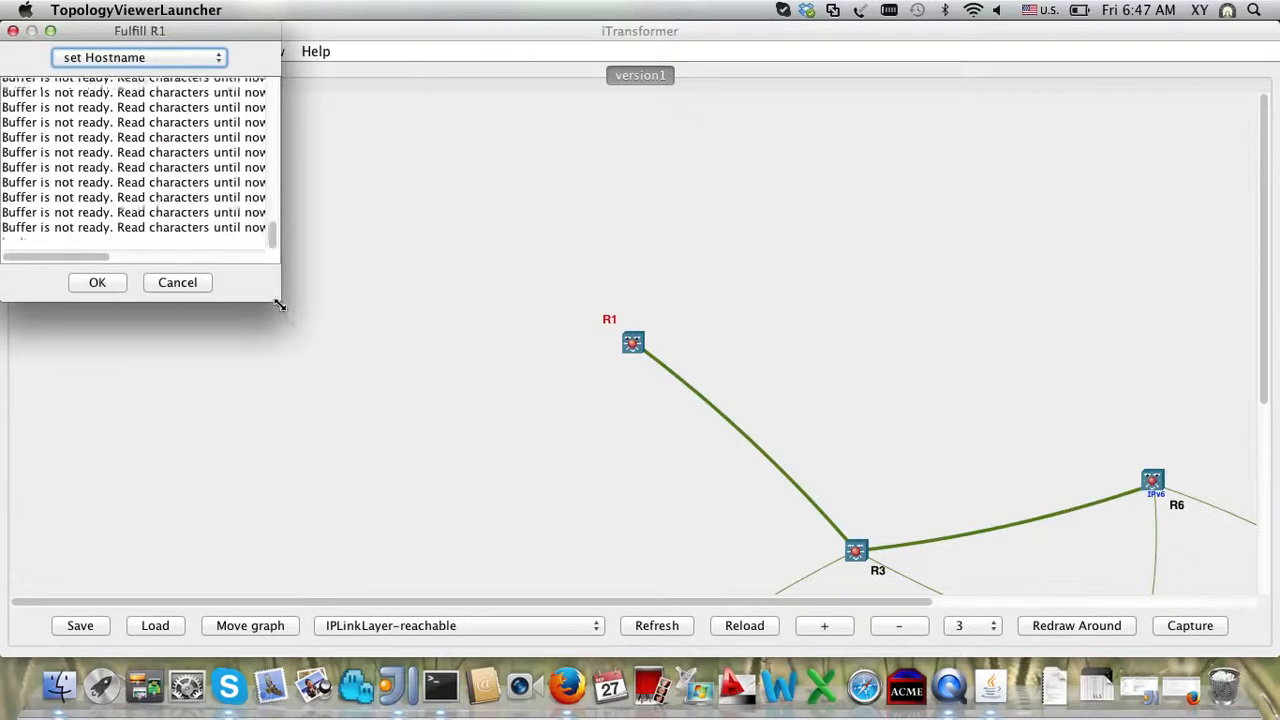
Step: Review the enlarged telnet log's login, enable and 'no ip domain-lookup' lines, then close it
drag(279, 299, 442, 468)
scroll(313, 317, up, 15)
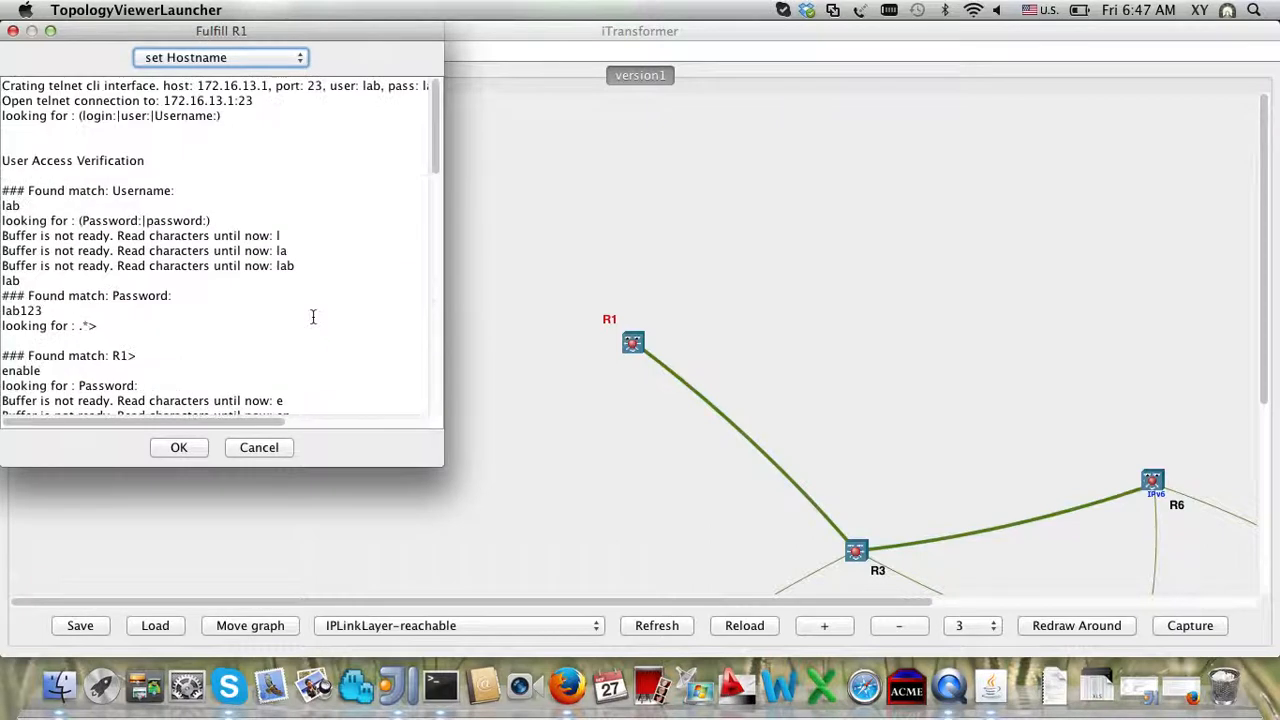
scroll(313, 317, up, 5)
scroll(68, 195, down, 1)
double_click(10, 160)
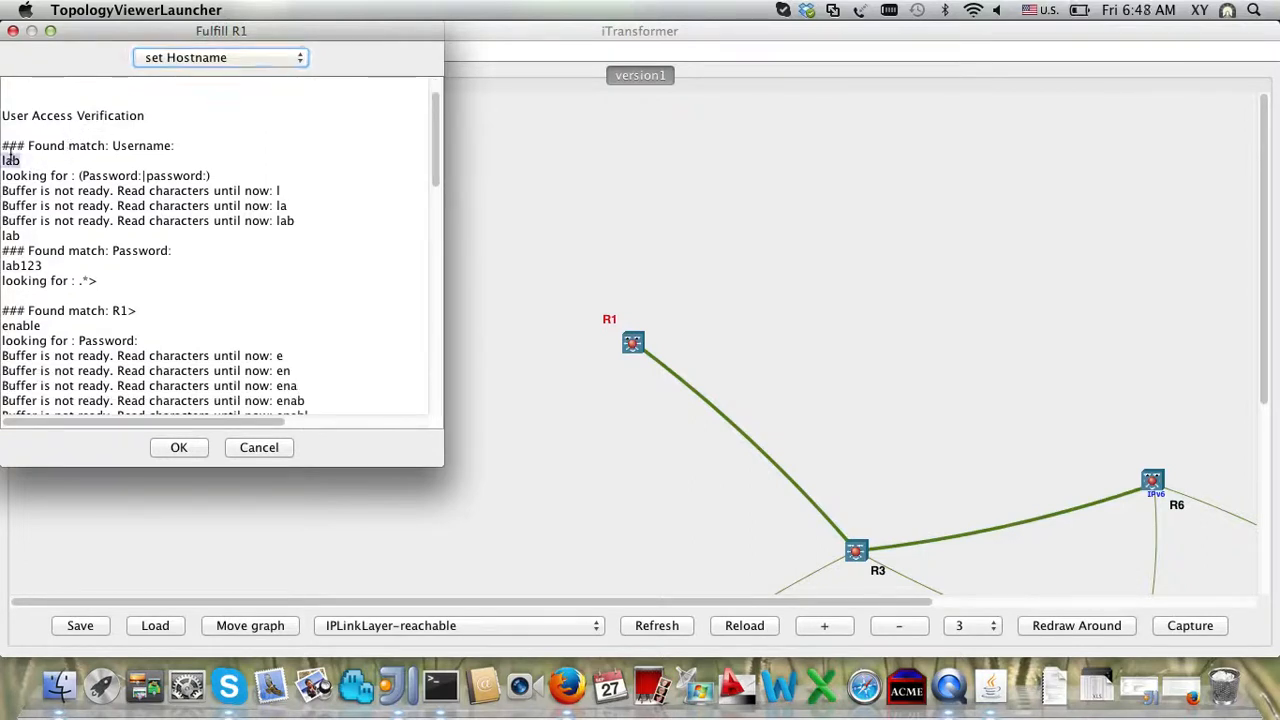
double_click(28, 265)
scroll(28, 262, down, 1)
scroll(28, 262, down, 3)
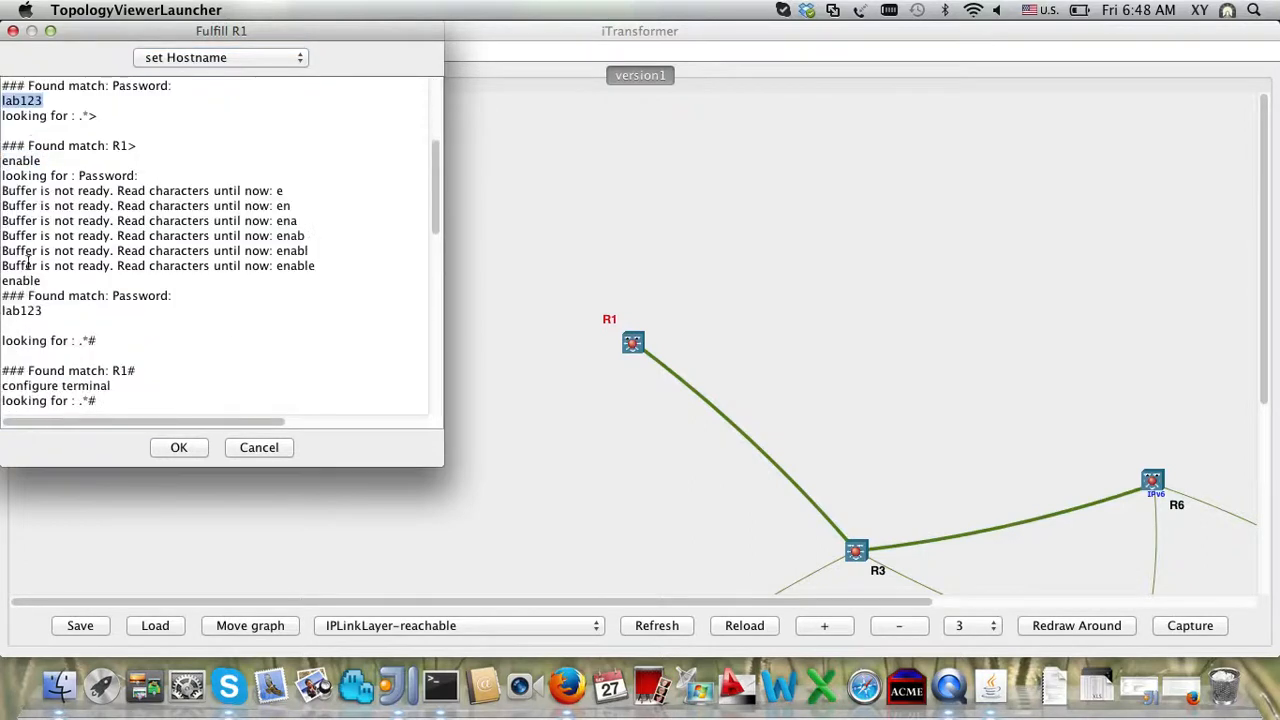
double_click(18, 162)
scroll(18, 165, down, 1)
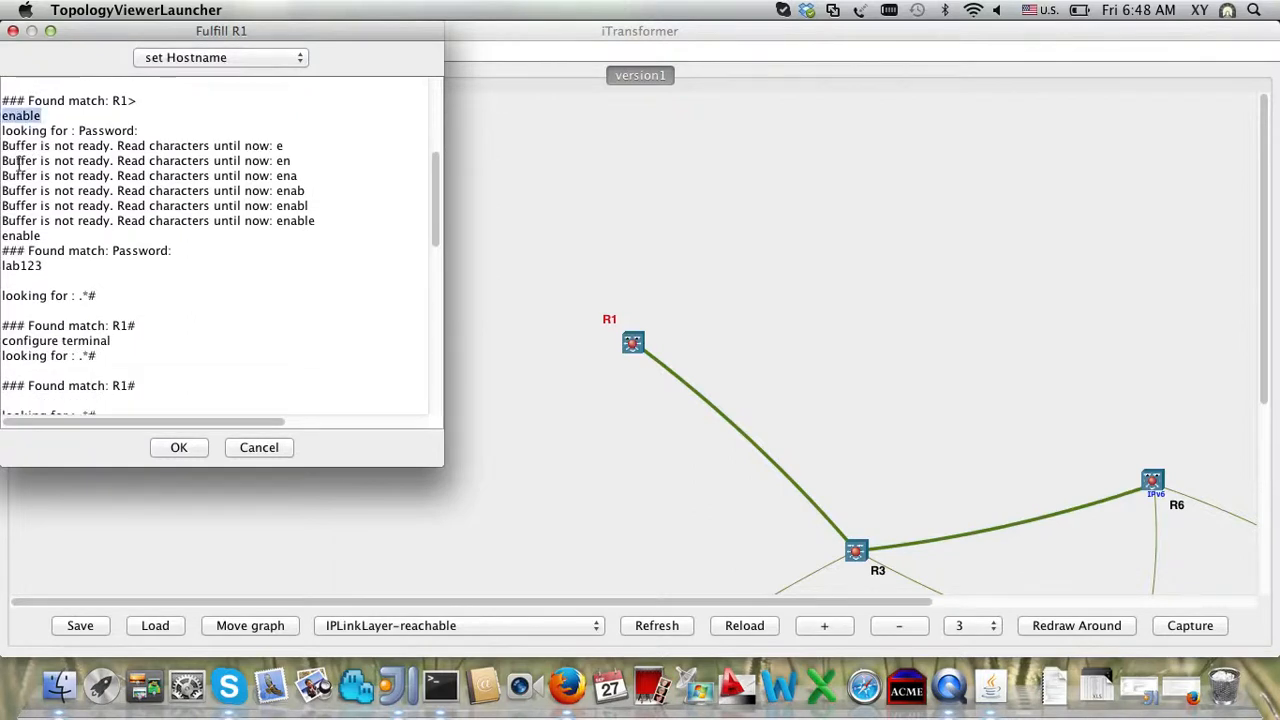
double_click(22, 265)
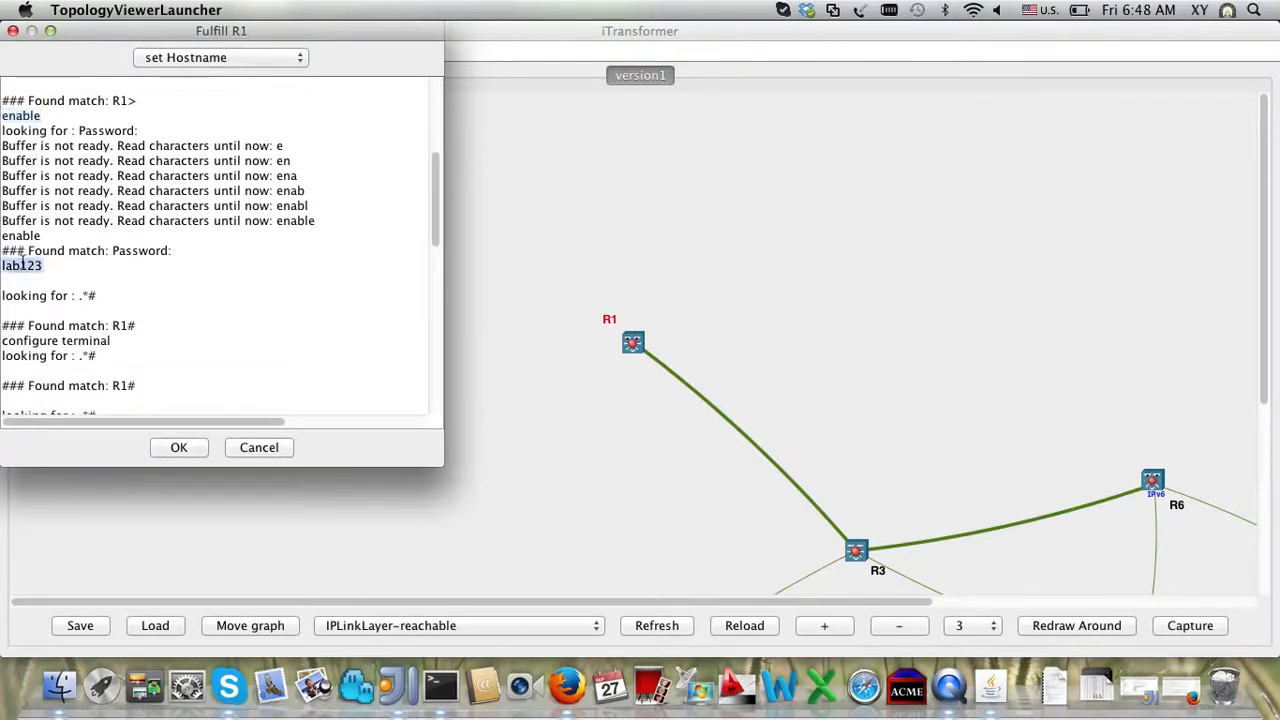
scroll(22, 262, down, 2)
scroll(22, 263, down, 6)
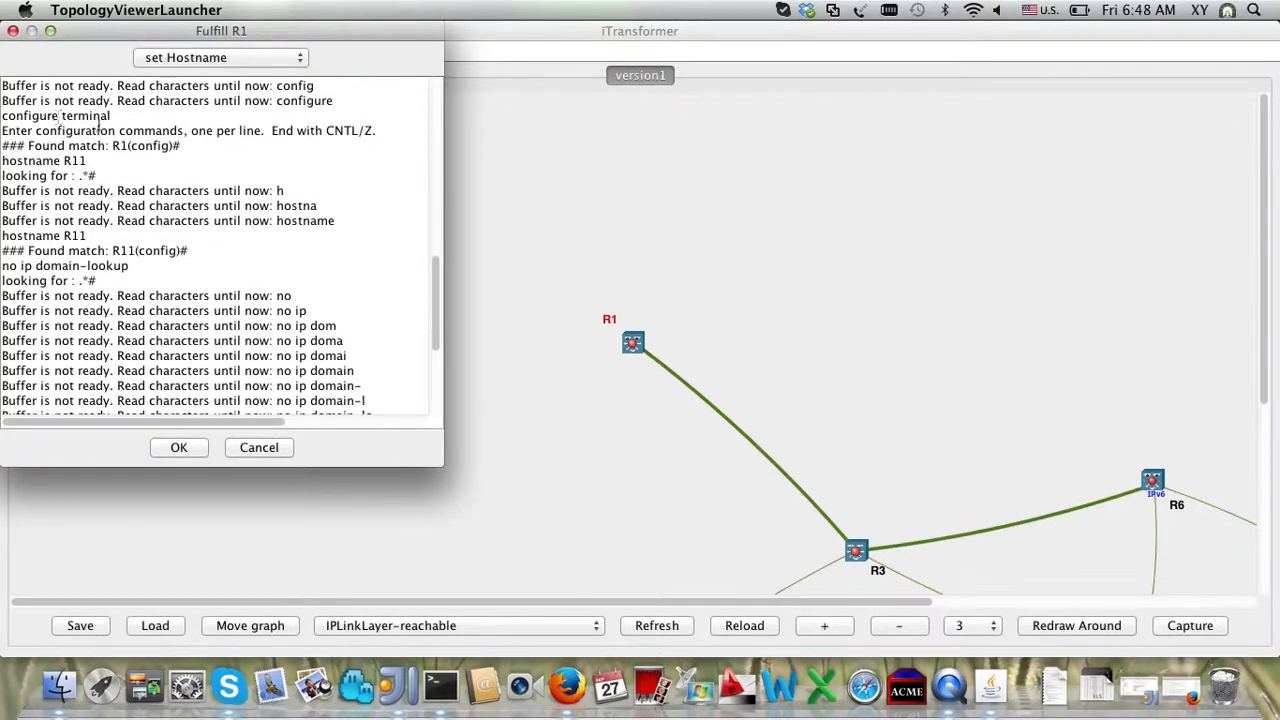
scroll(162, 300, down, 4)
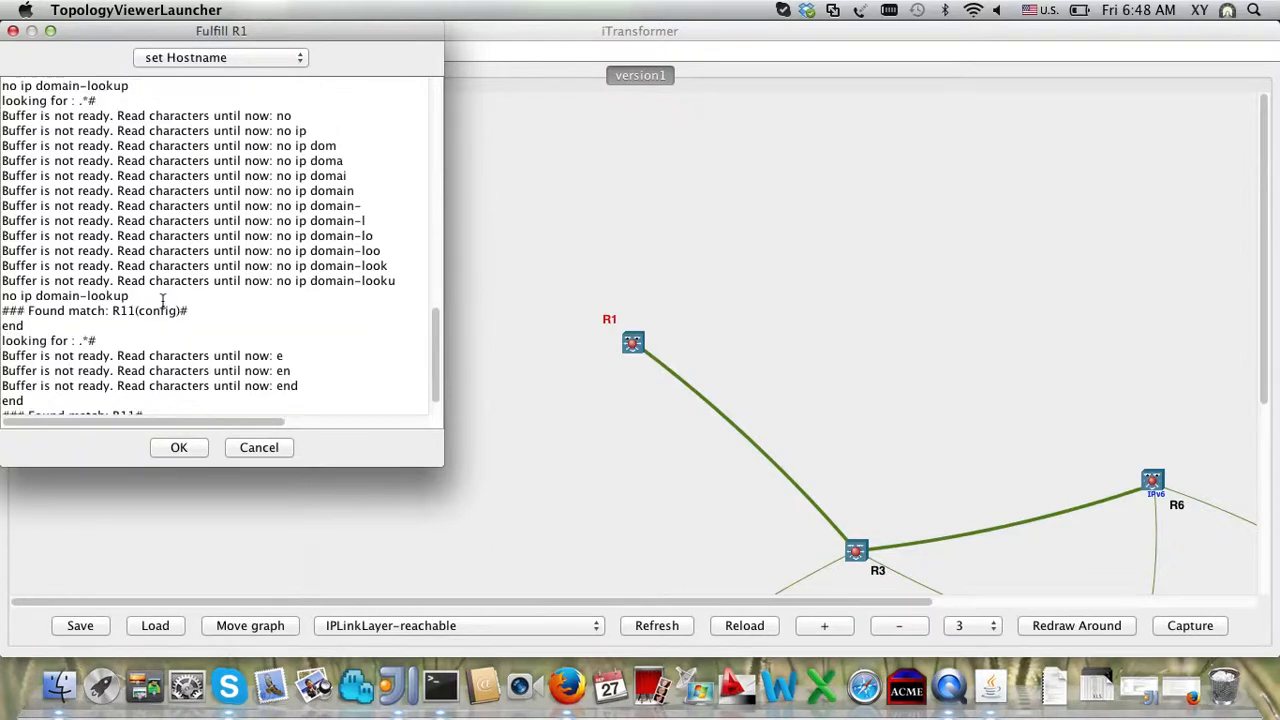
scroll(162, 300, down, 1)
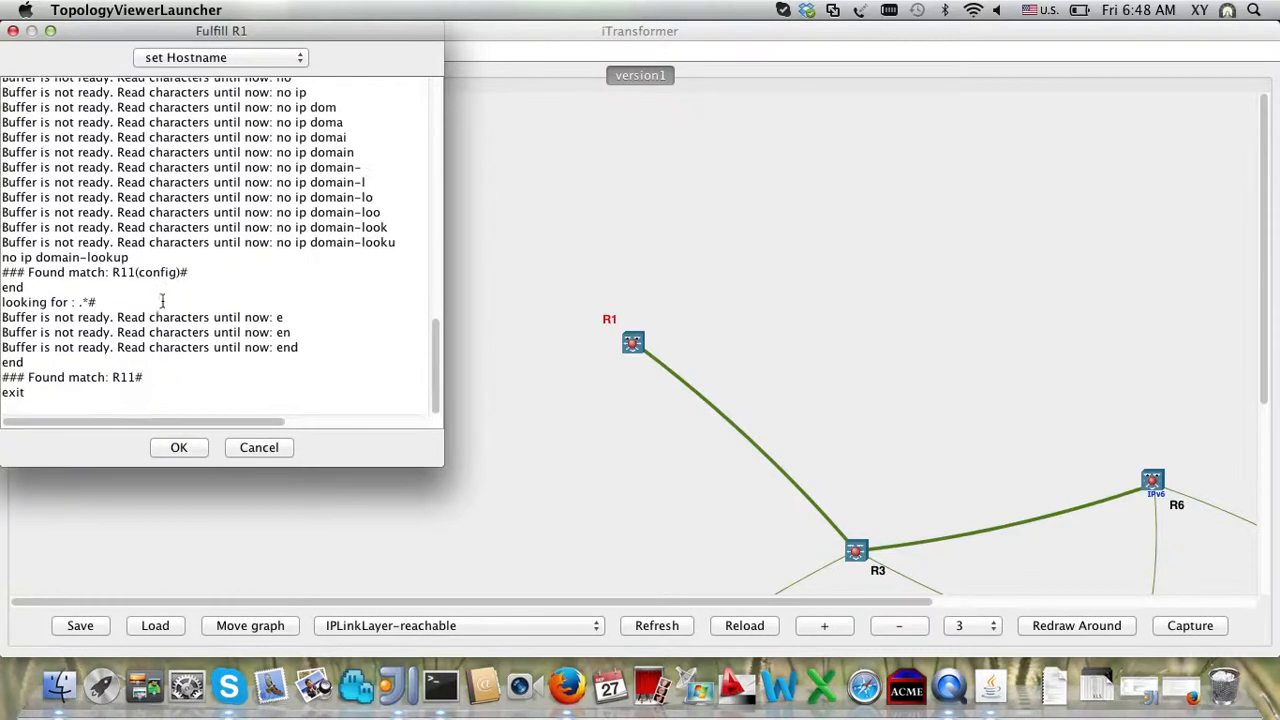
triple_click(110, 259)
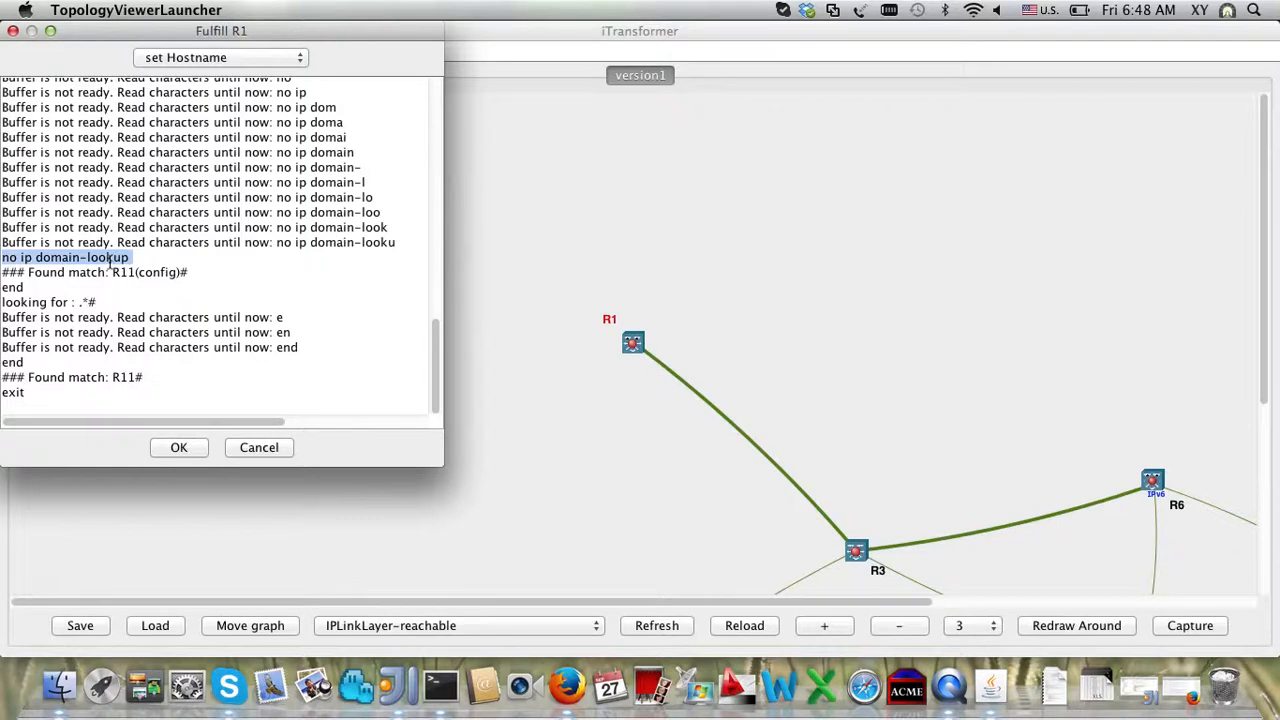
scroll(110, 259, up, 3)
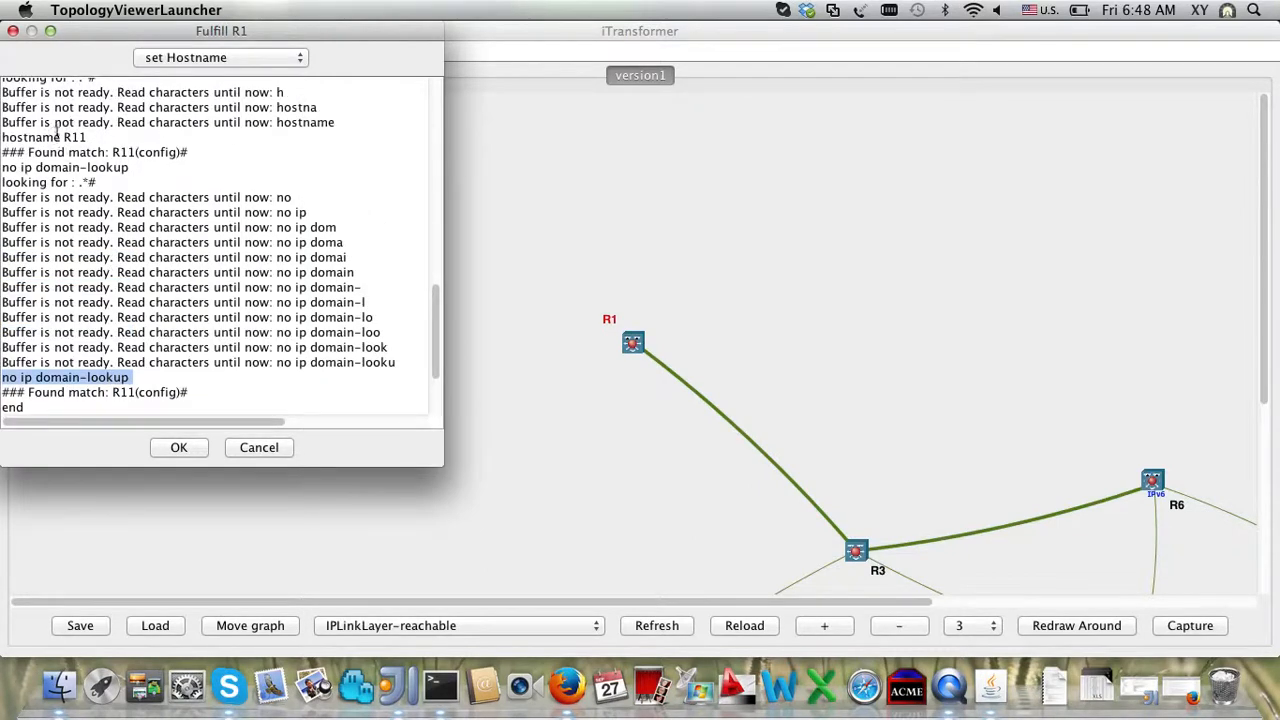
click(65, 152)
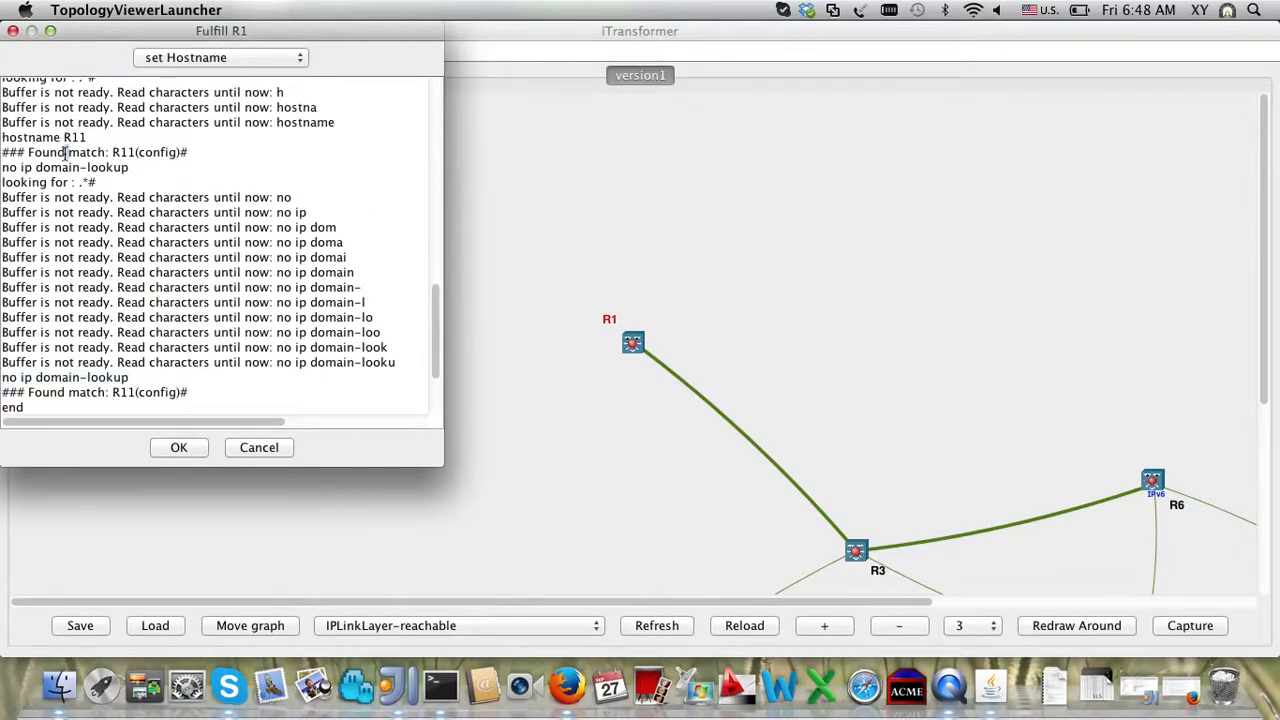
click(273, 455)
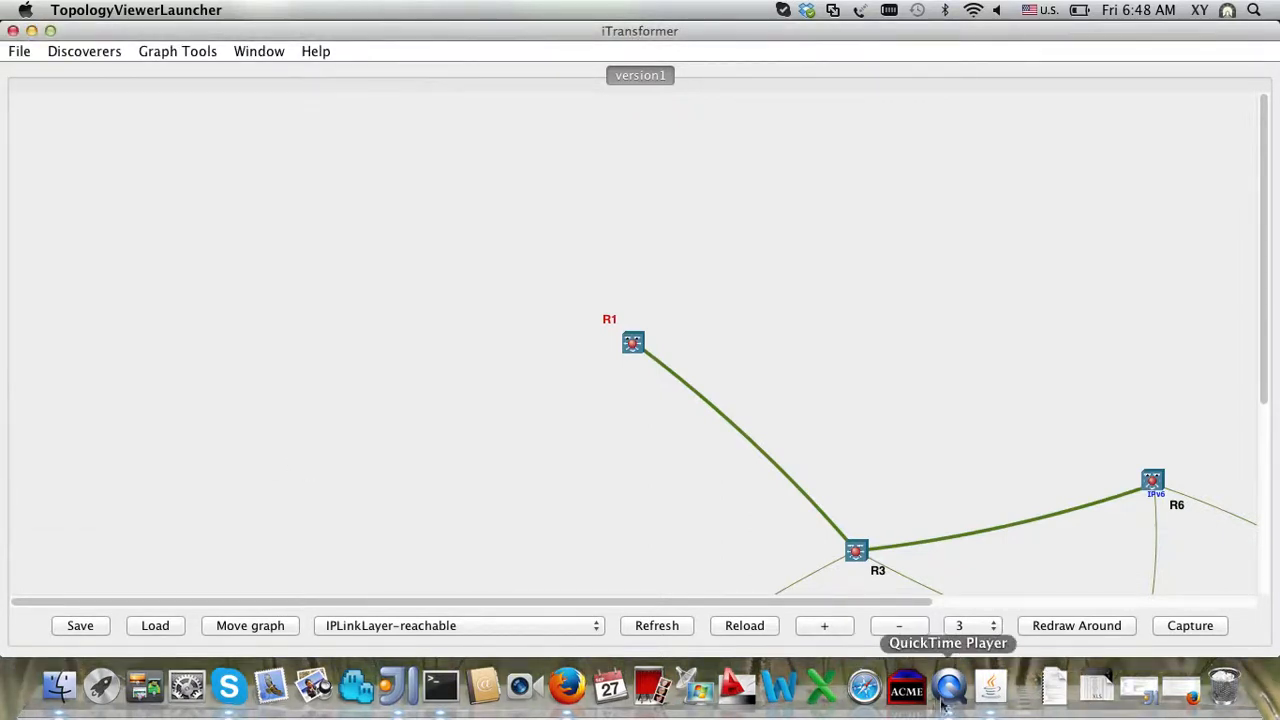
Step: In Discovery Manager, stop the current discovery and start a new version2 run from 172.16.13.3
right_click(993, 692)
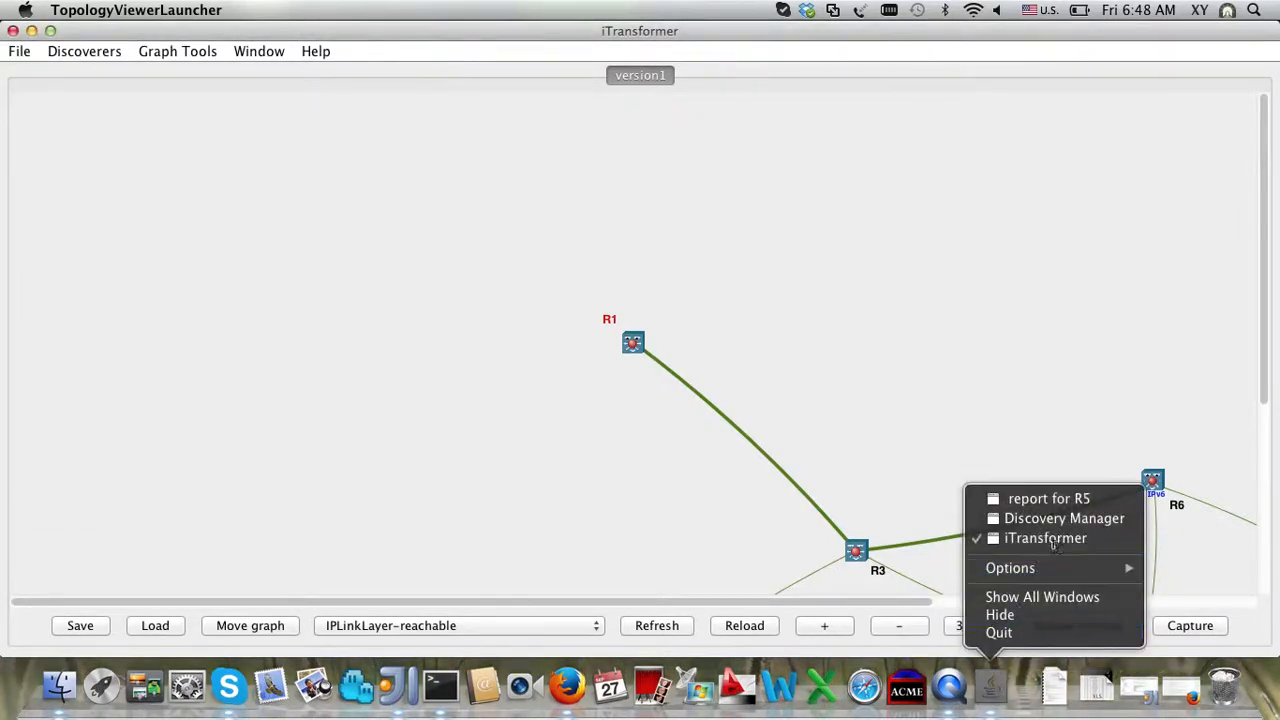
click(1057, 519)
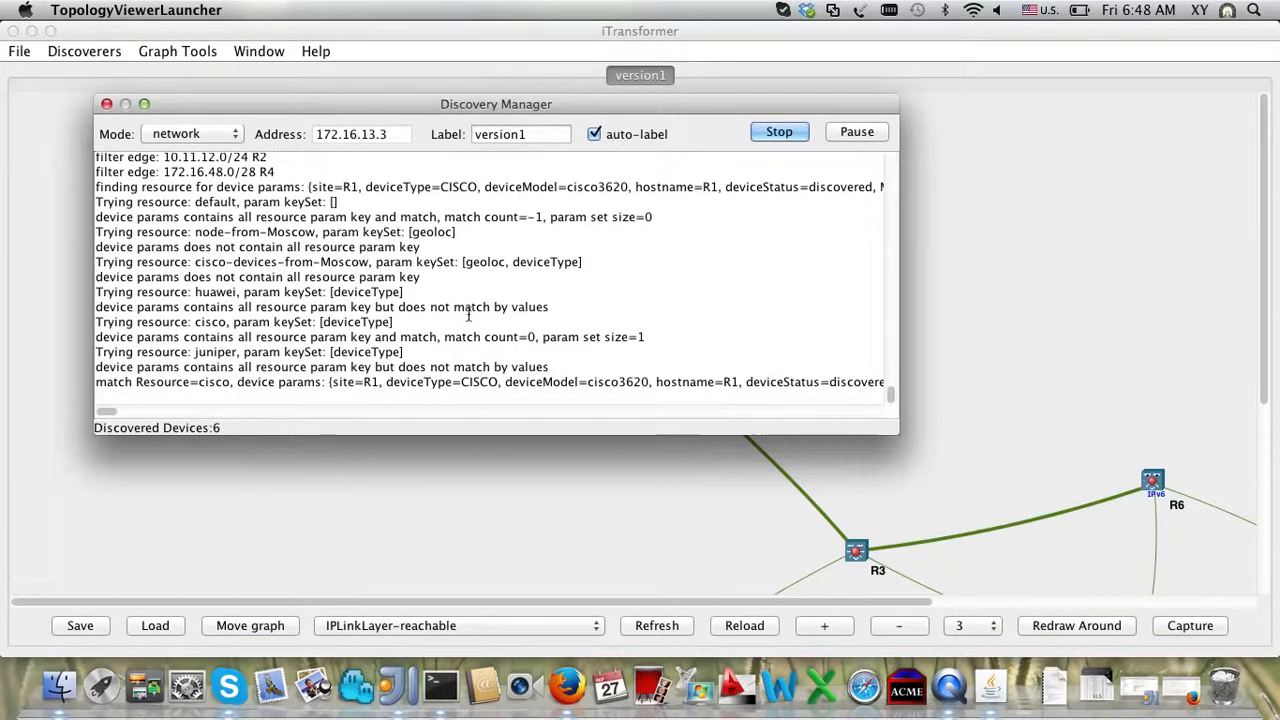
click(779, 132)
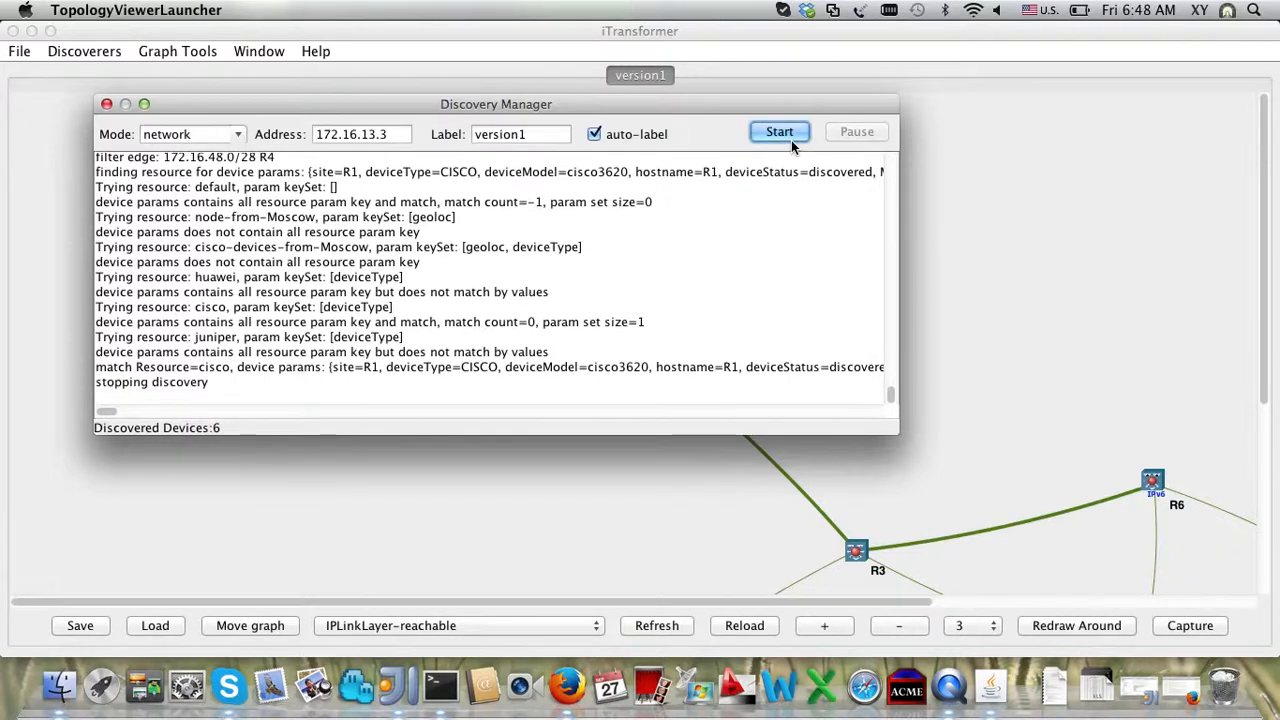
click(791, 140)
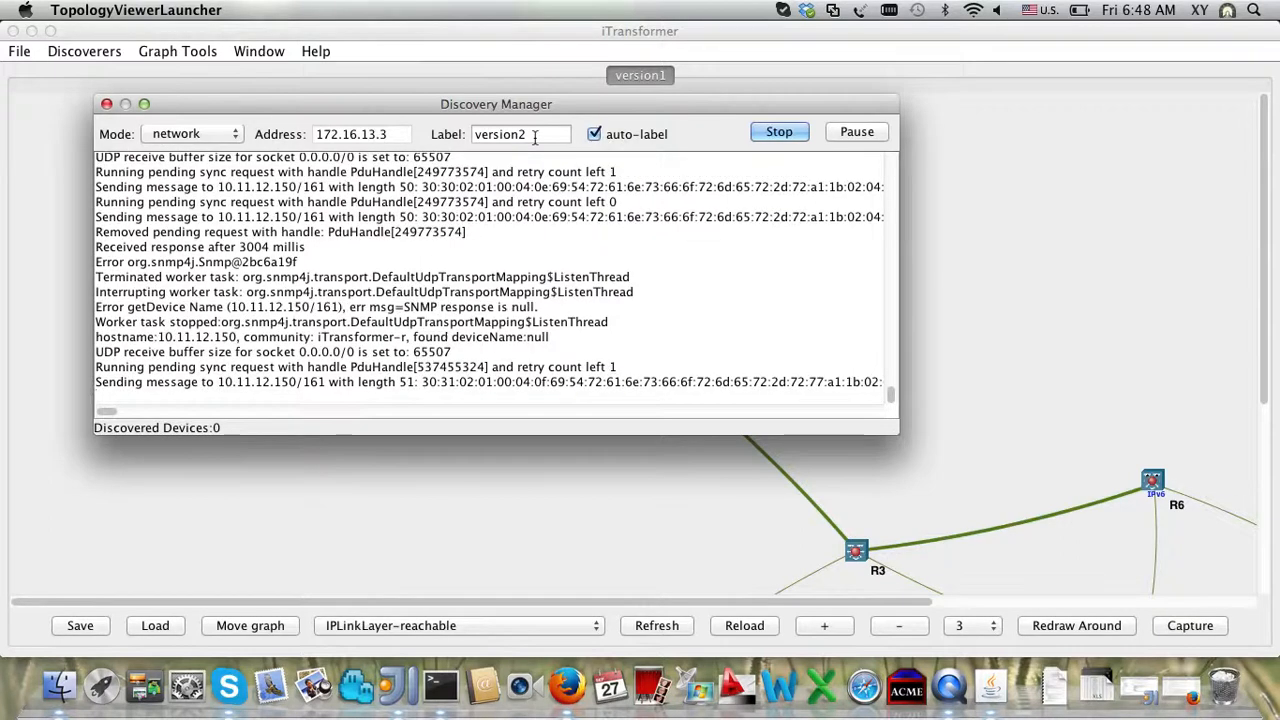
Step: Launch pathActivation from router R1 with R6 chosen as the B node
click(712, 517)
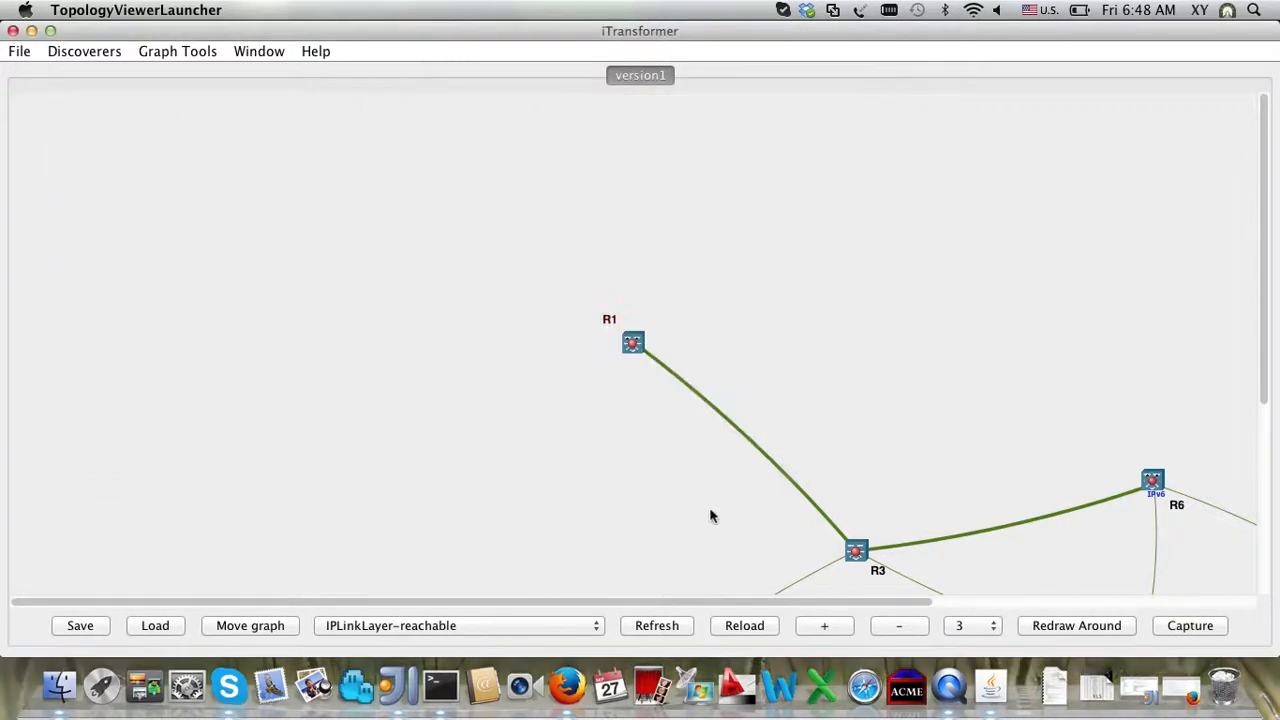
drag(1262, 283, 1271, 388)
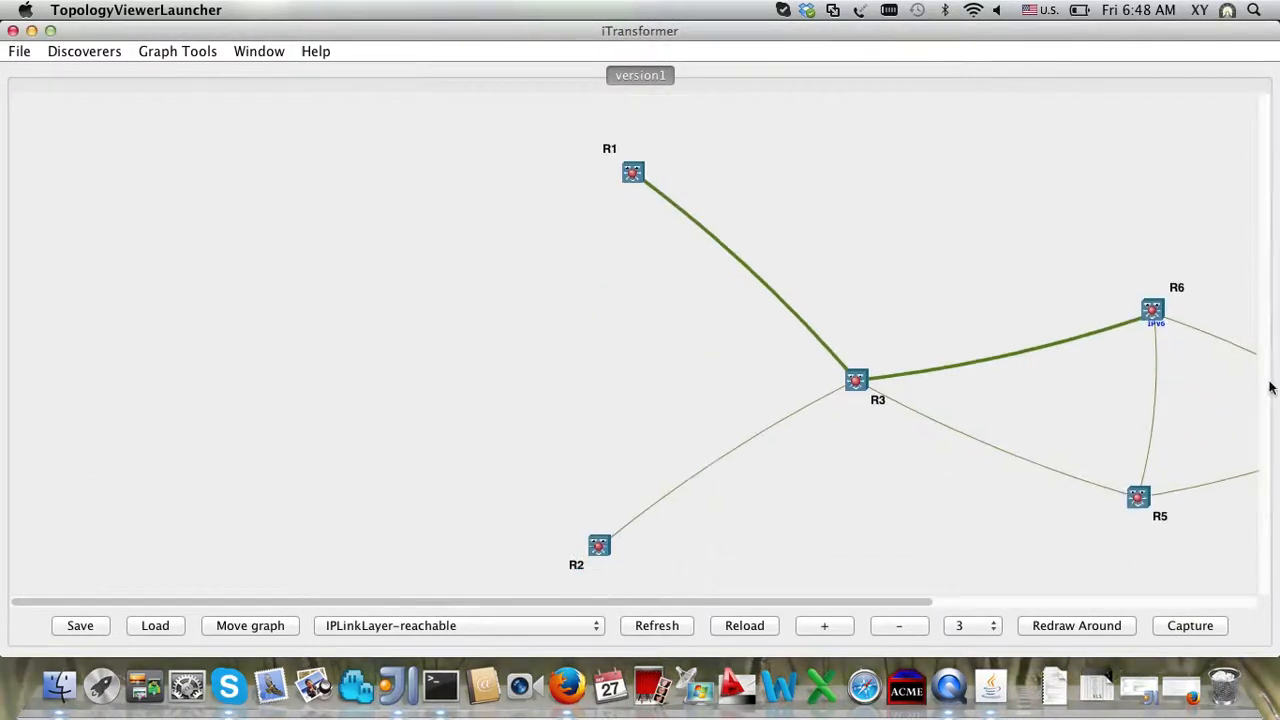
right_click(633, 179)
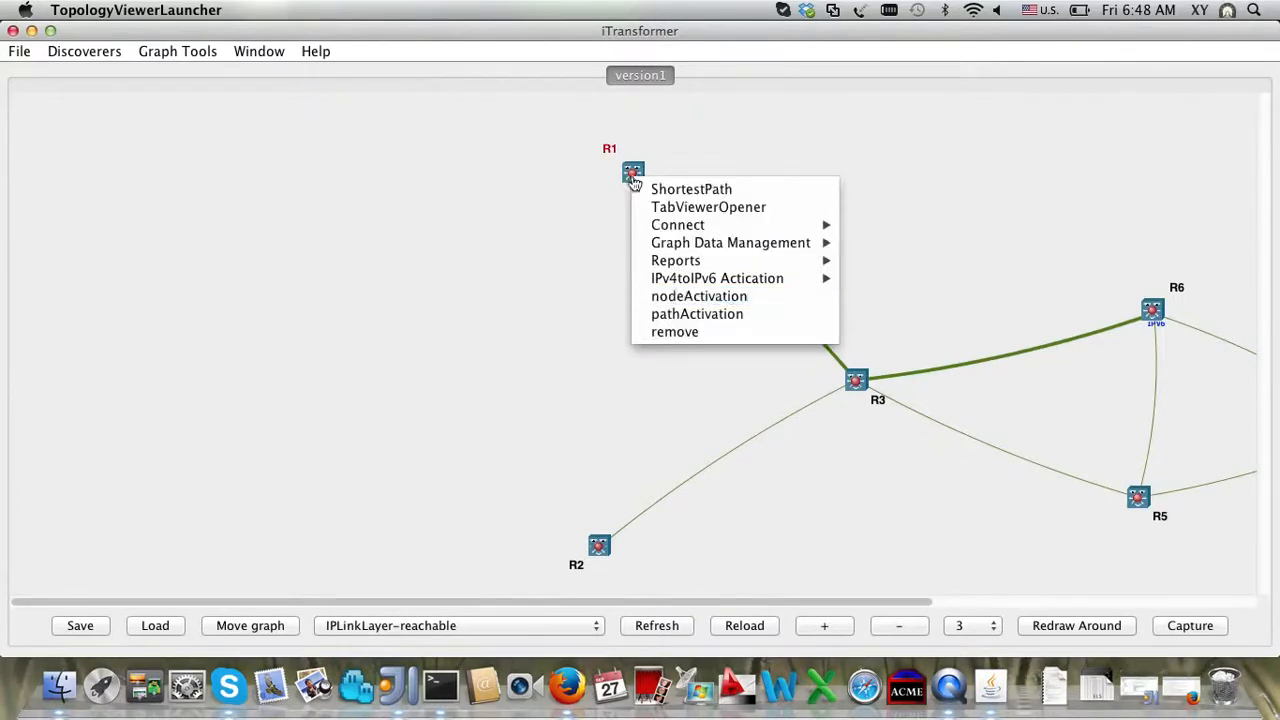
click(694, 316)
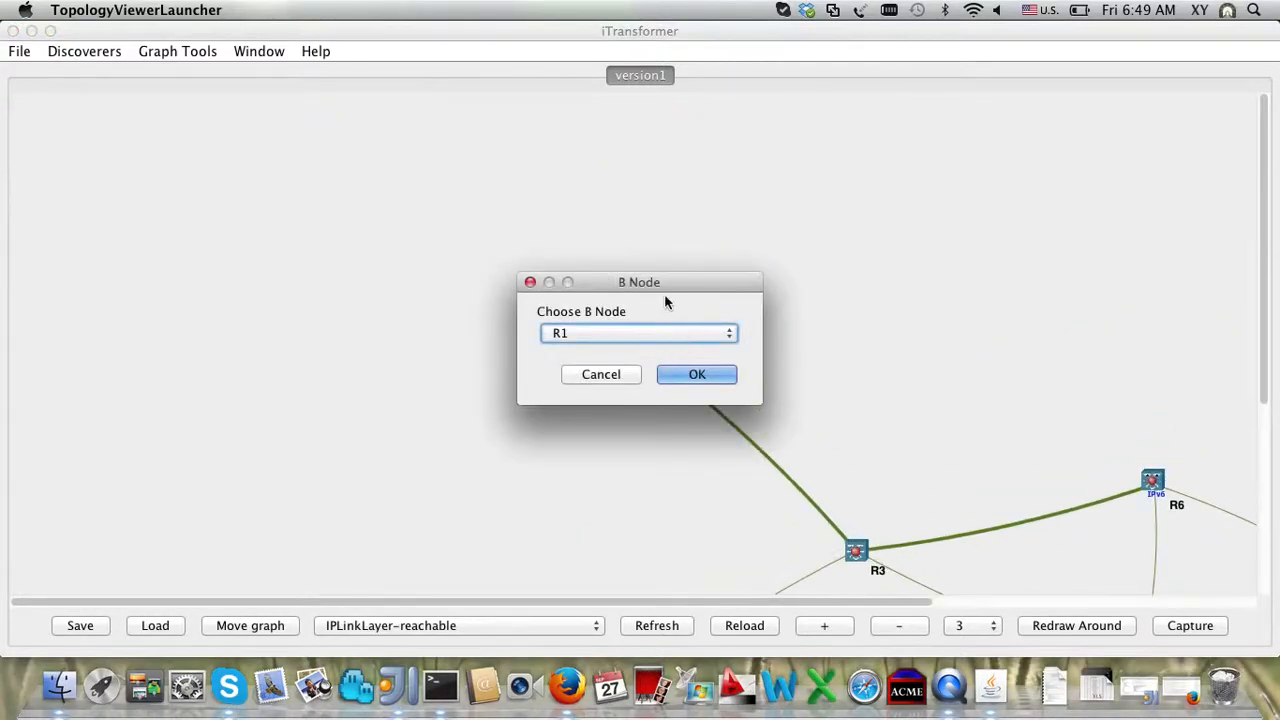
drag(661, 281, 818, 108)
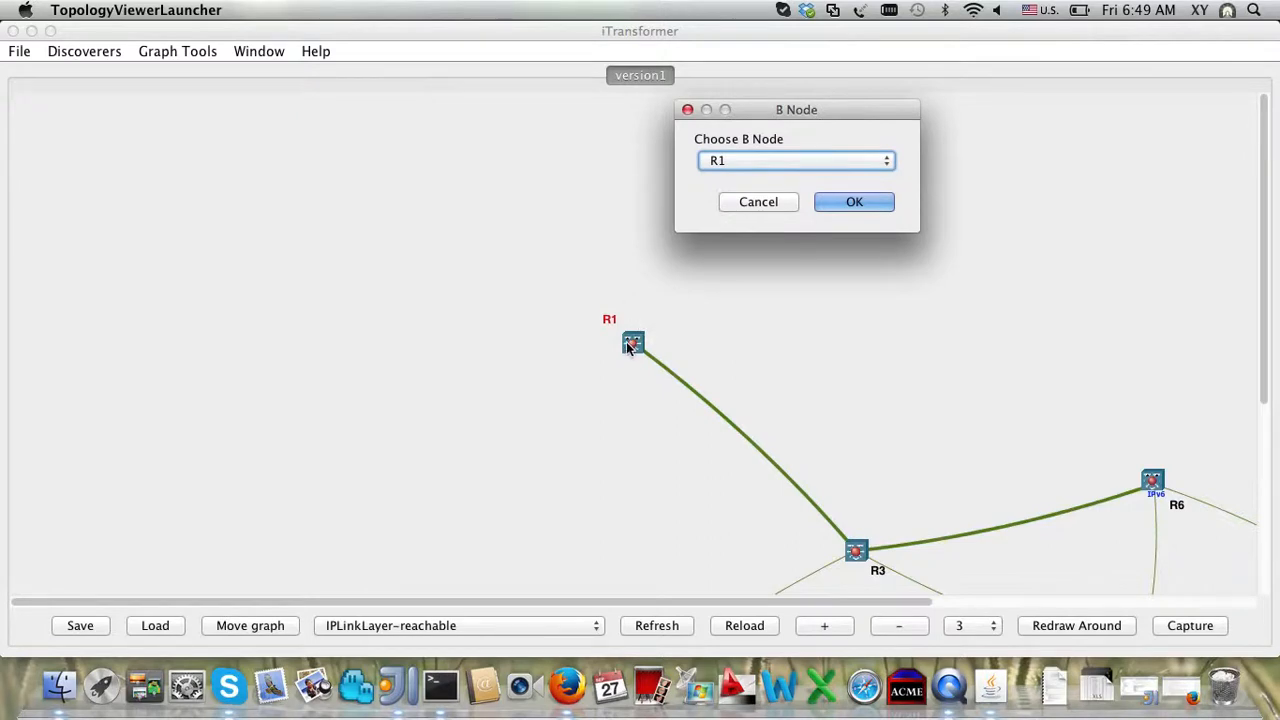
click(785, 164)
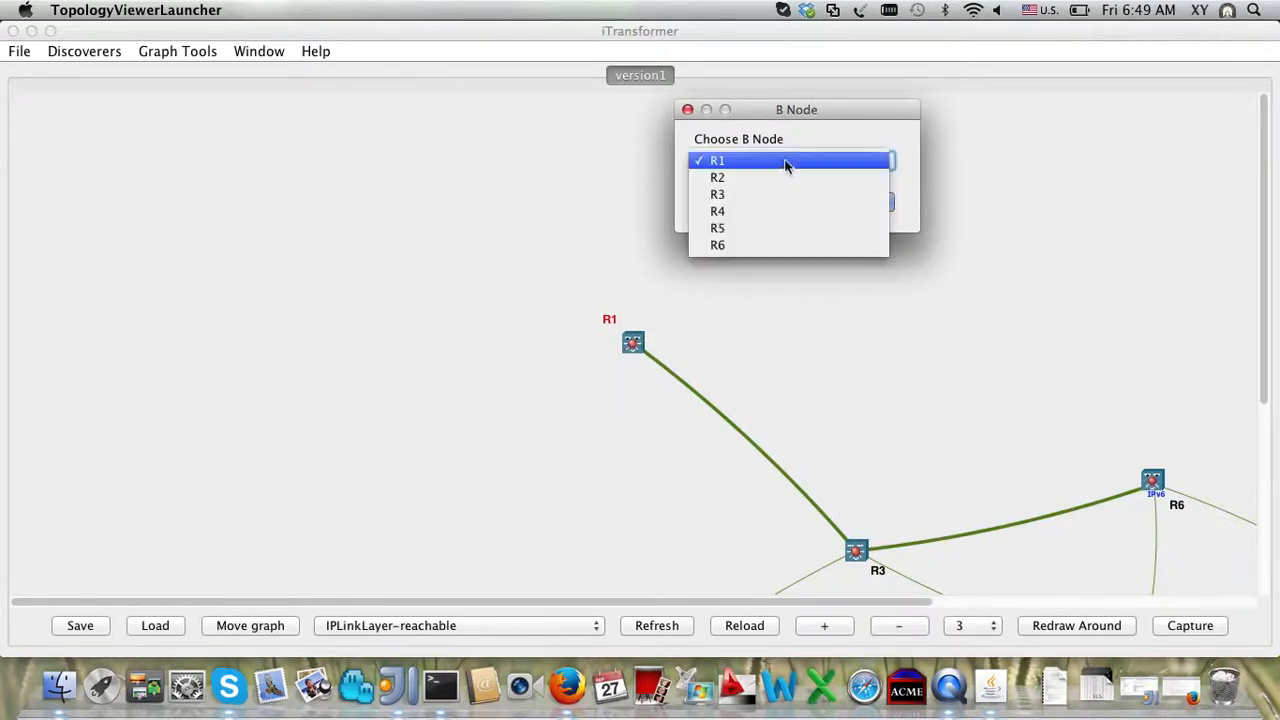
click(795, 249)
click(866, 202)
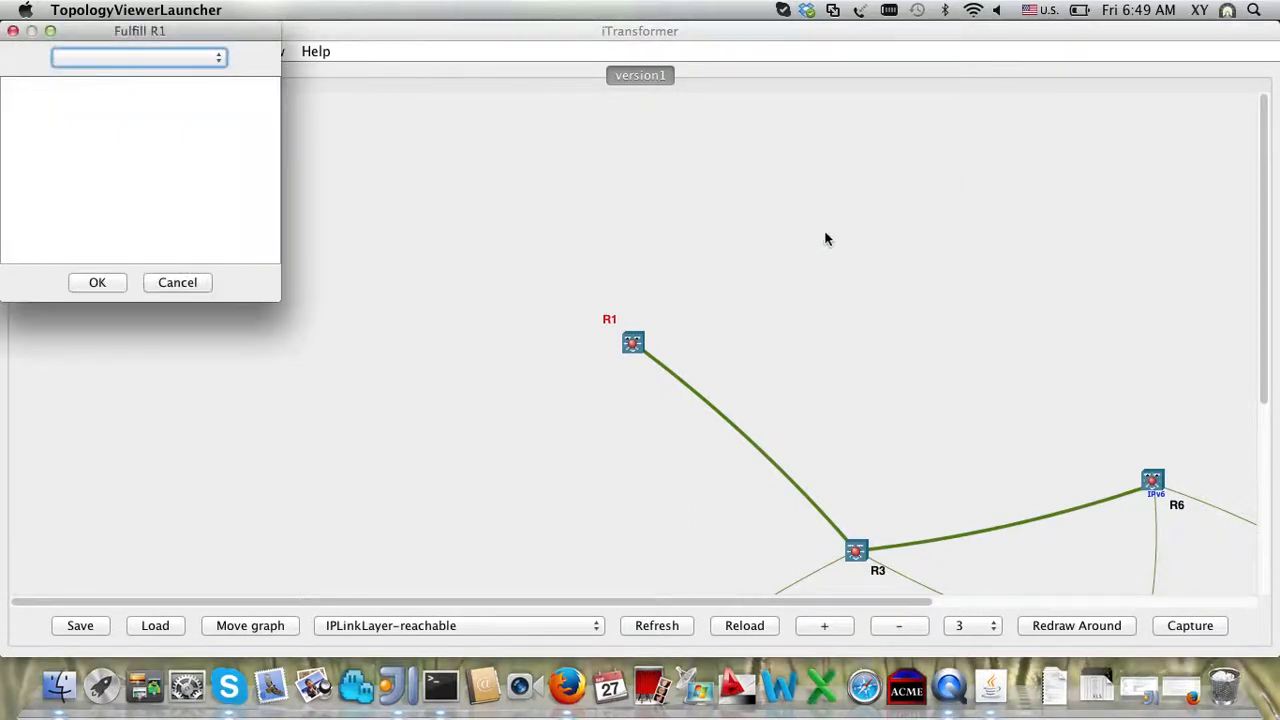
Step: Apply enable IPv6 Routing on R1 and check unicast-routing in its output
click(181, 60)
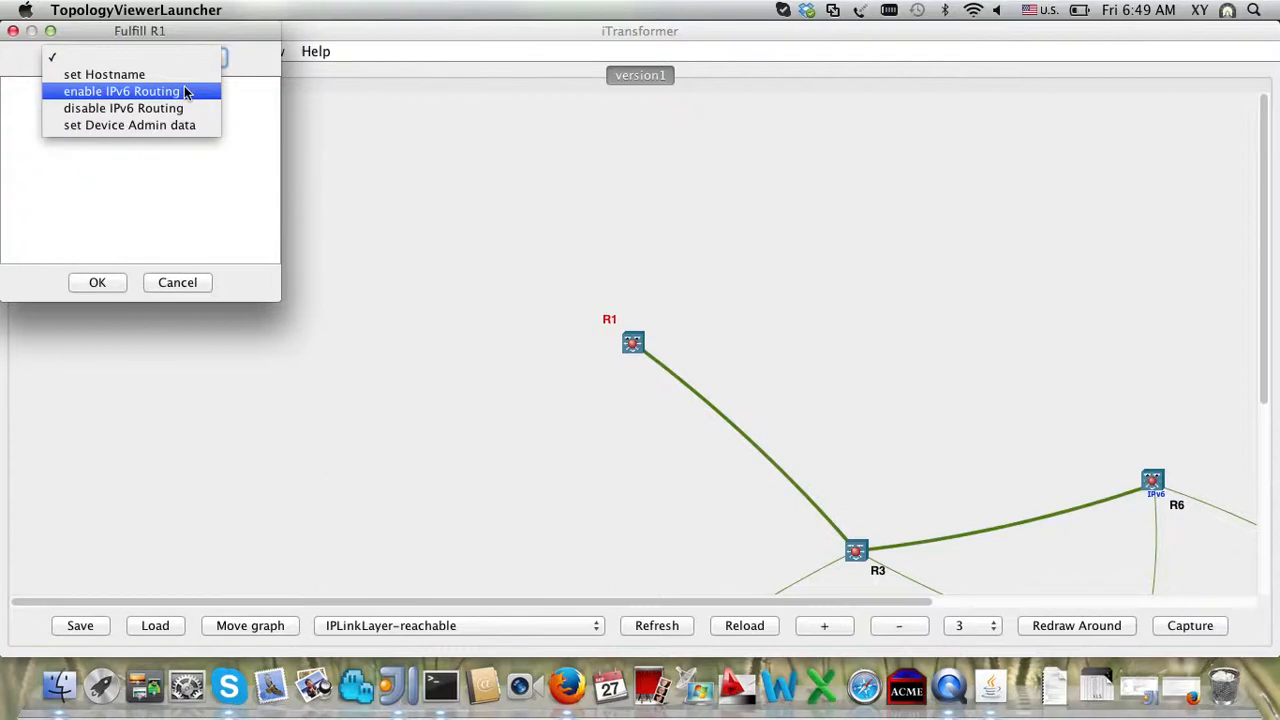
click(184, 91)
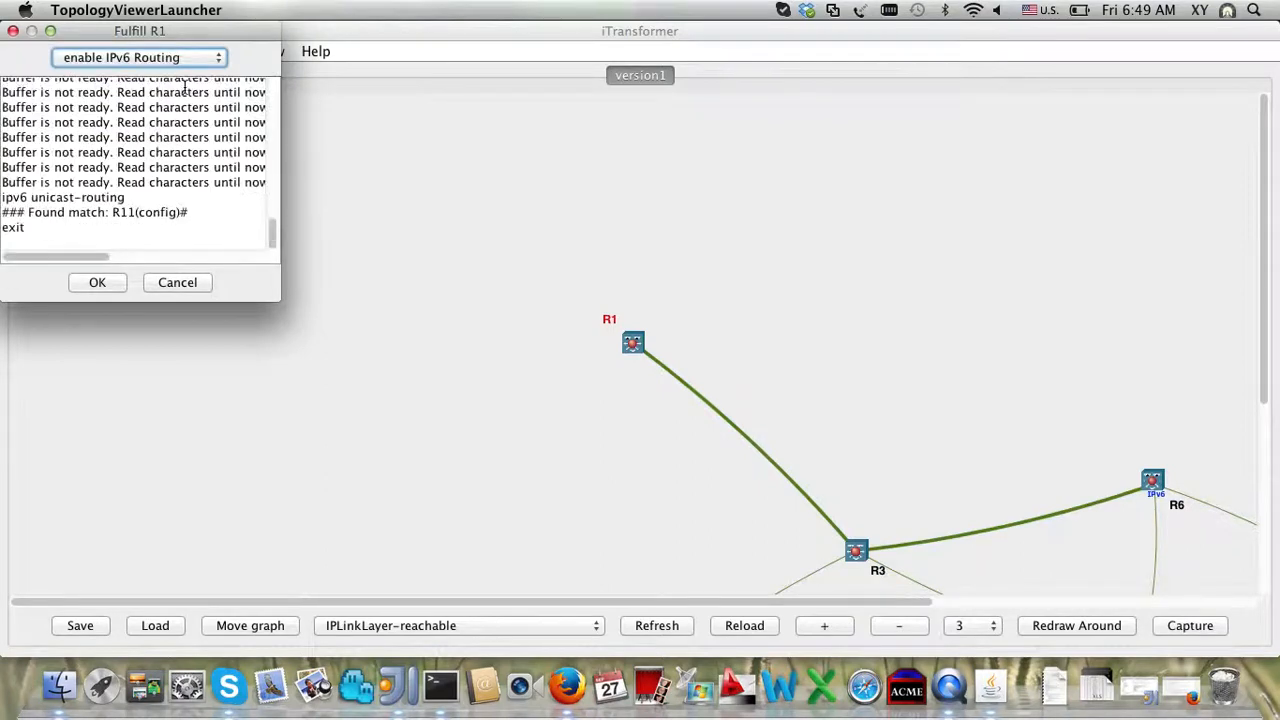
triple_click(109, 211)
double_click(95, 197)
double_click(95, 197)
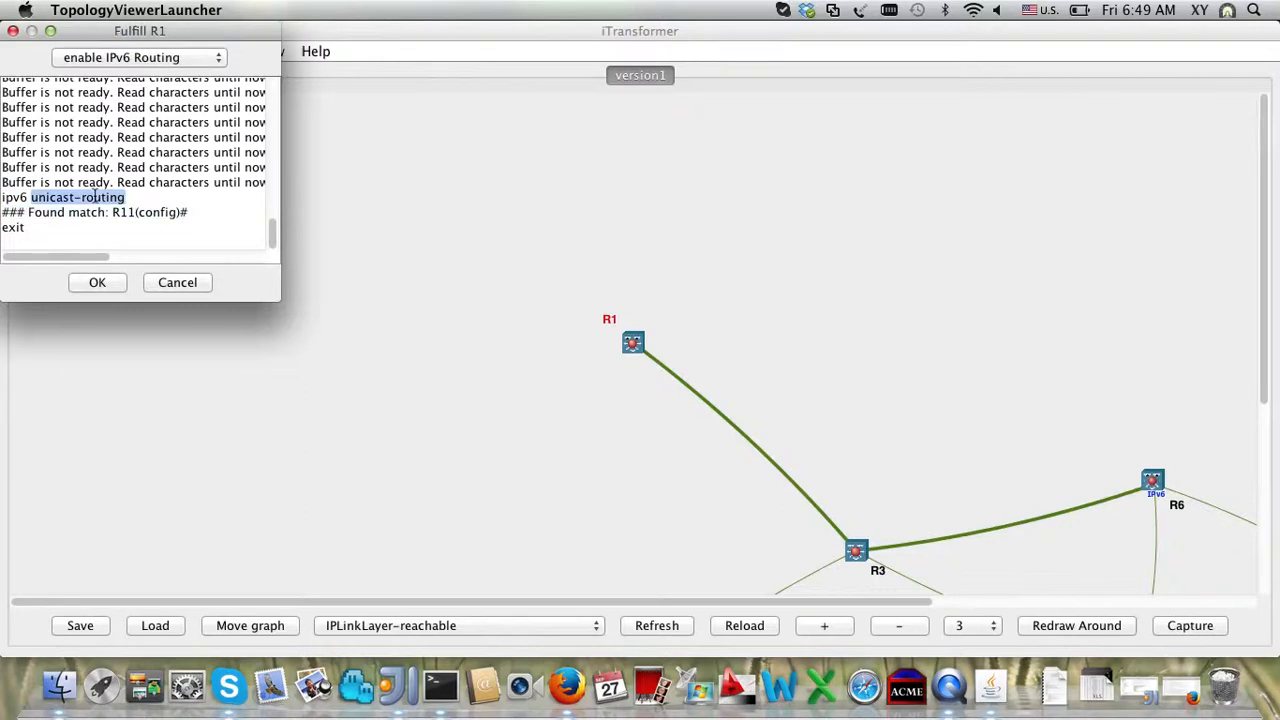
click(97, 283)
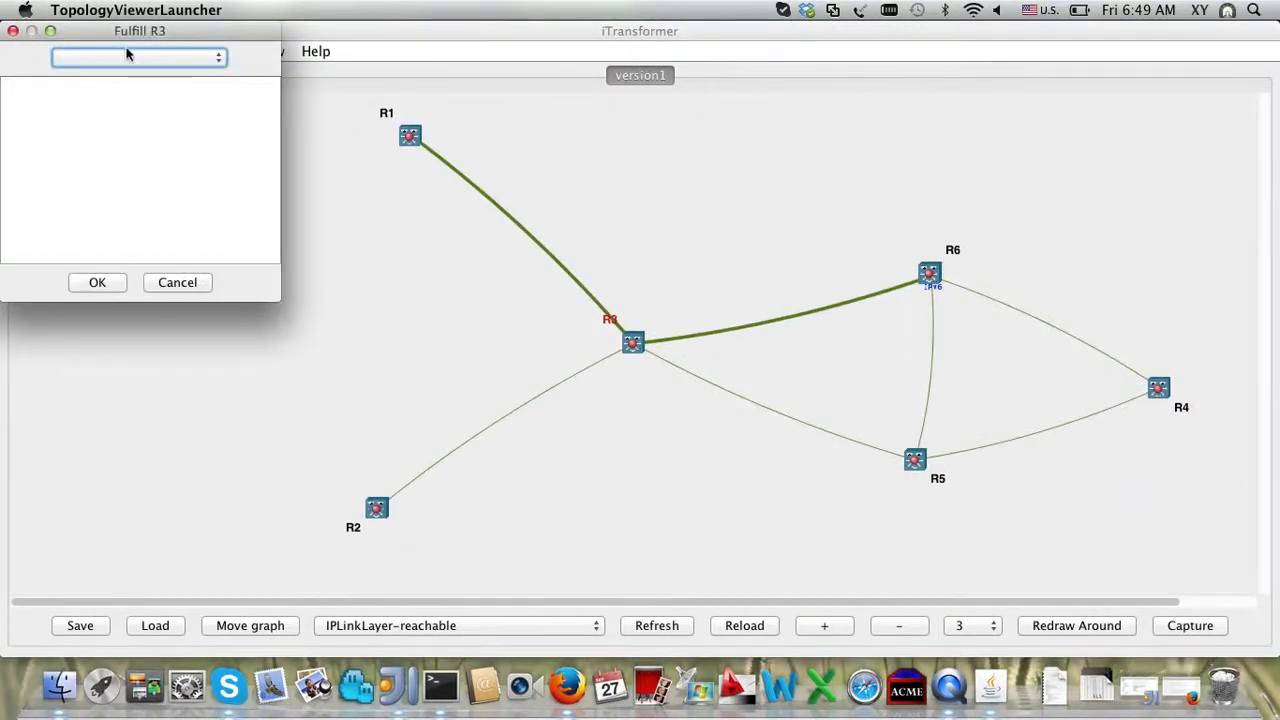
Step: Apply enable IPv6 Routing on R3 twice and confirm the ipv6 unicast-routing lines
click(128, 55)
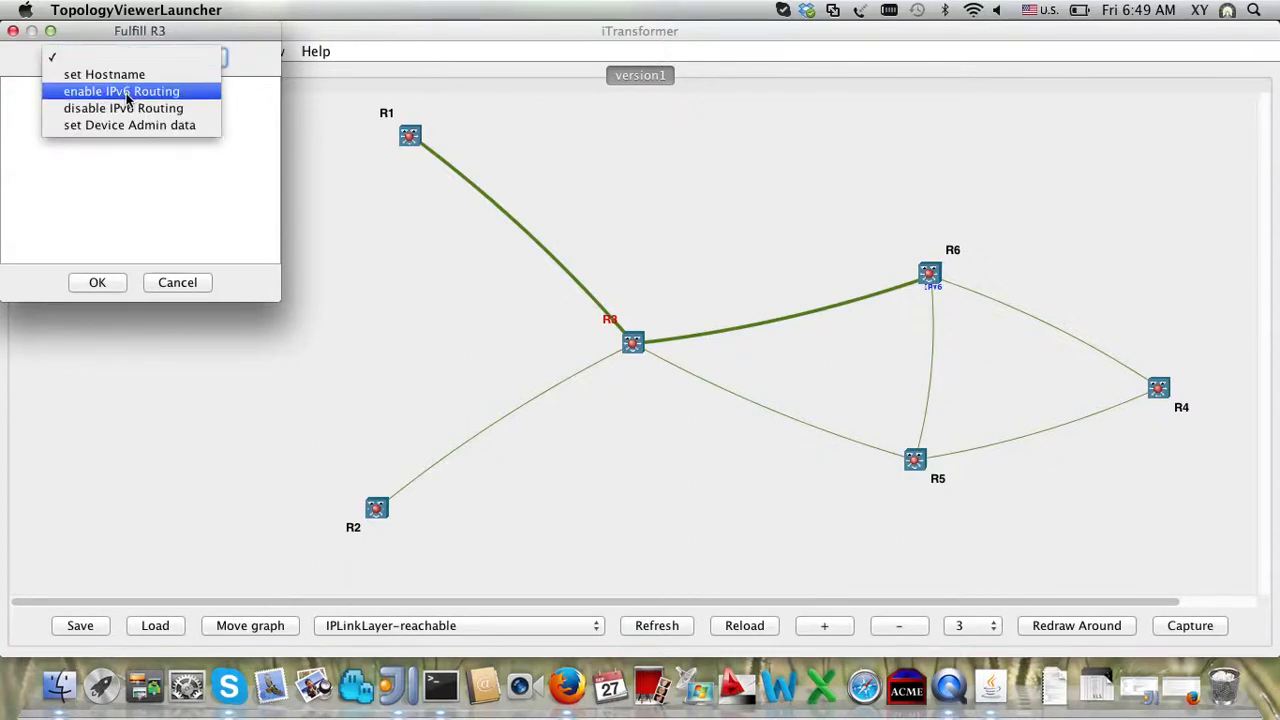
click(127, 92)
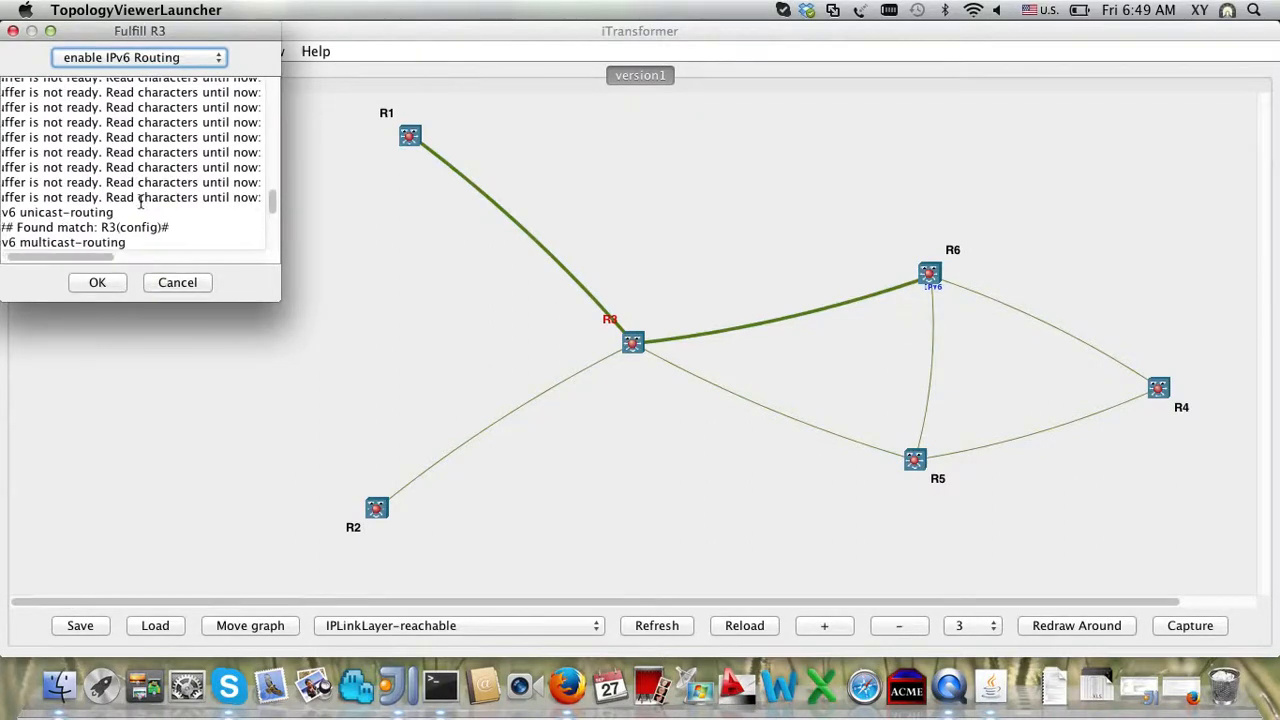
double_click(100, 214)
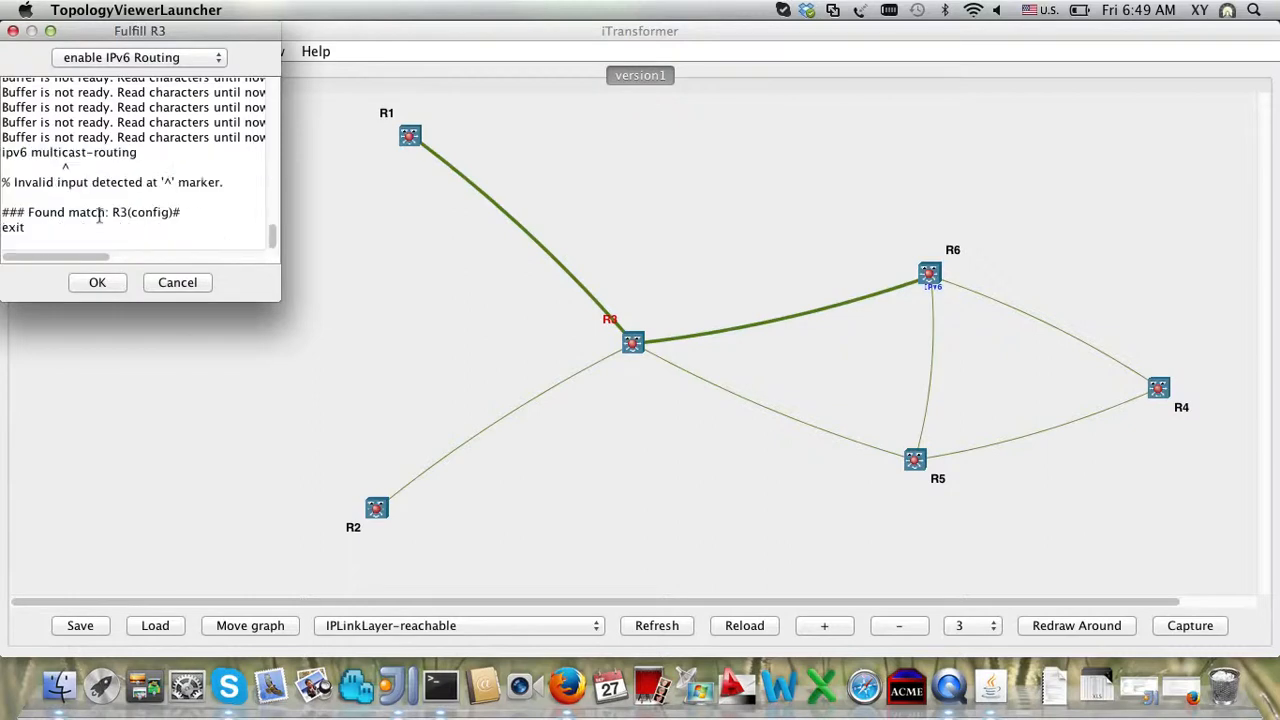
click(185, 62)
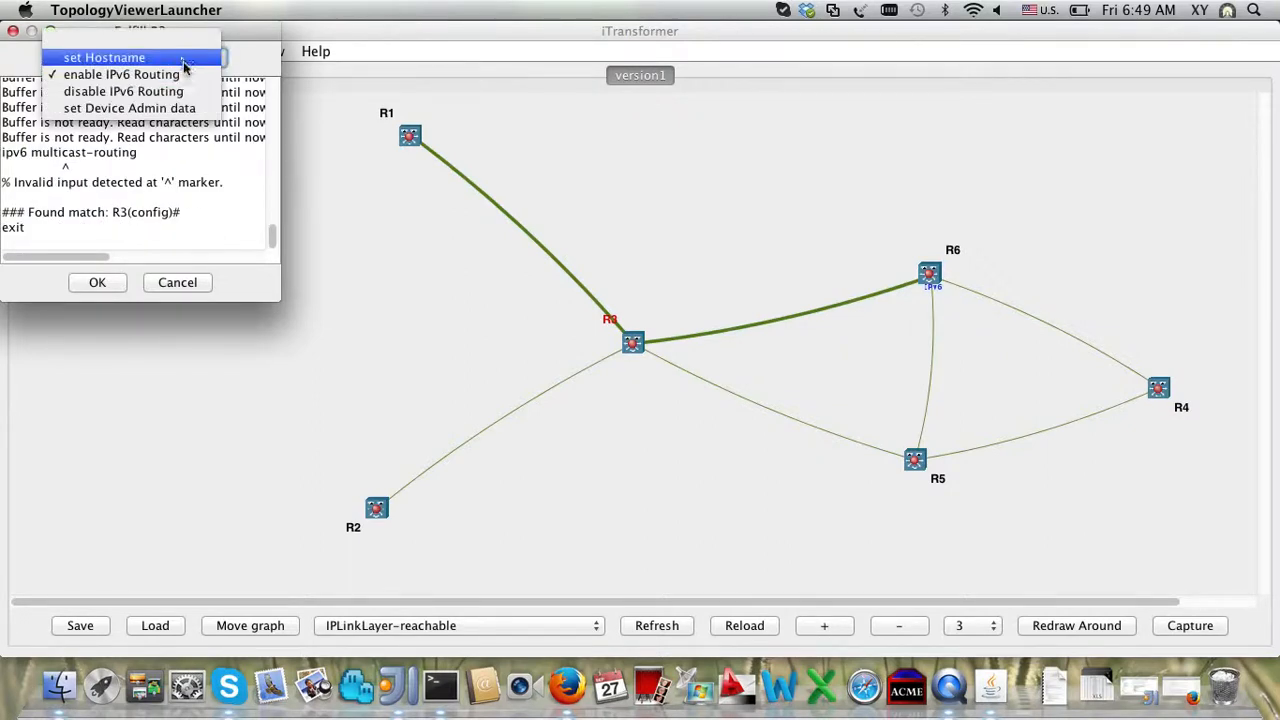
click(186, 75)
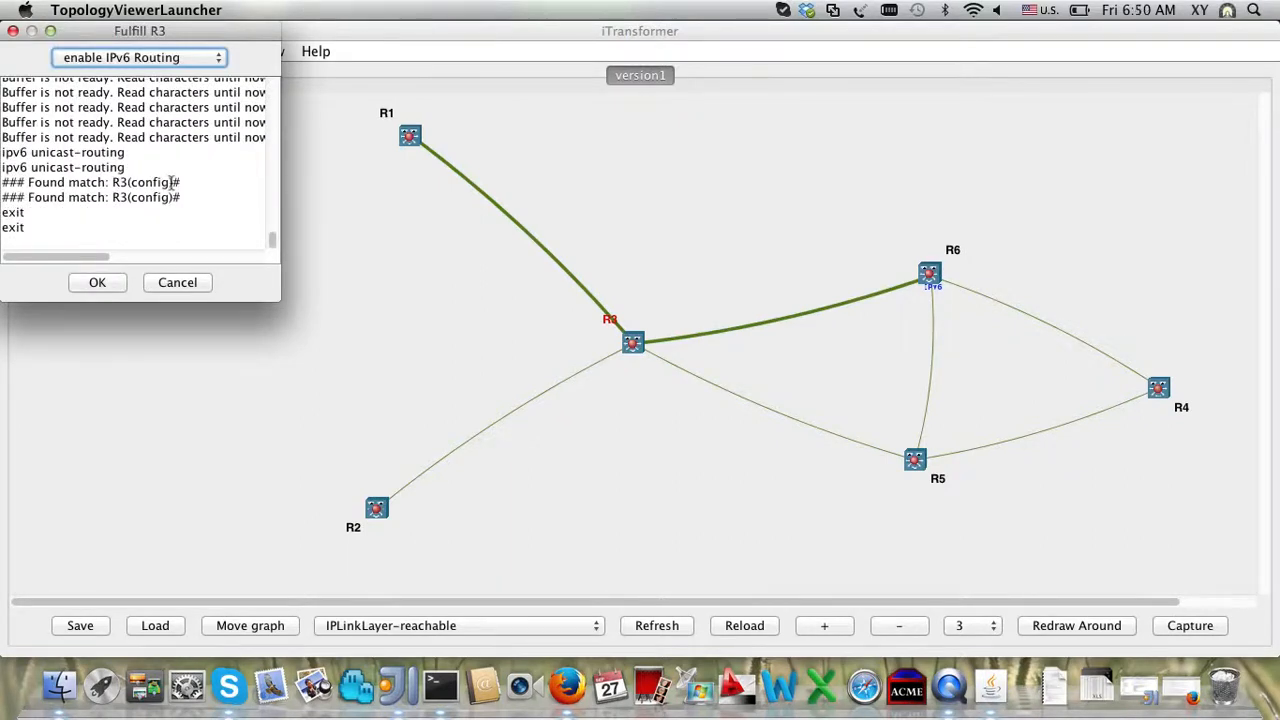
triple_click(124, 170)
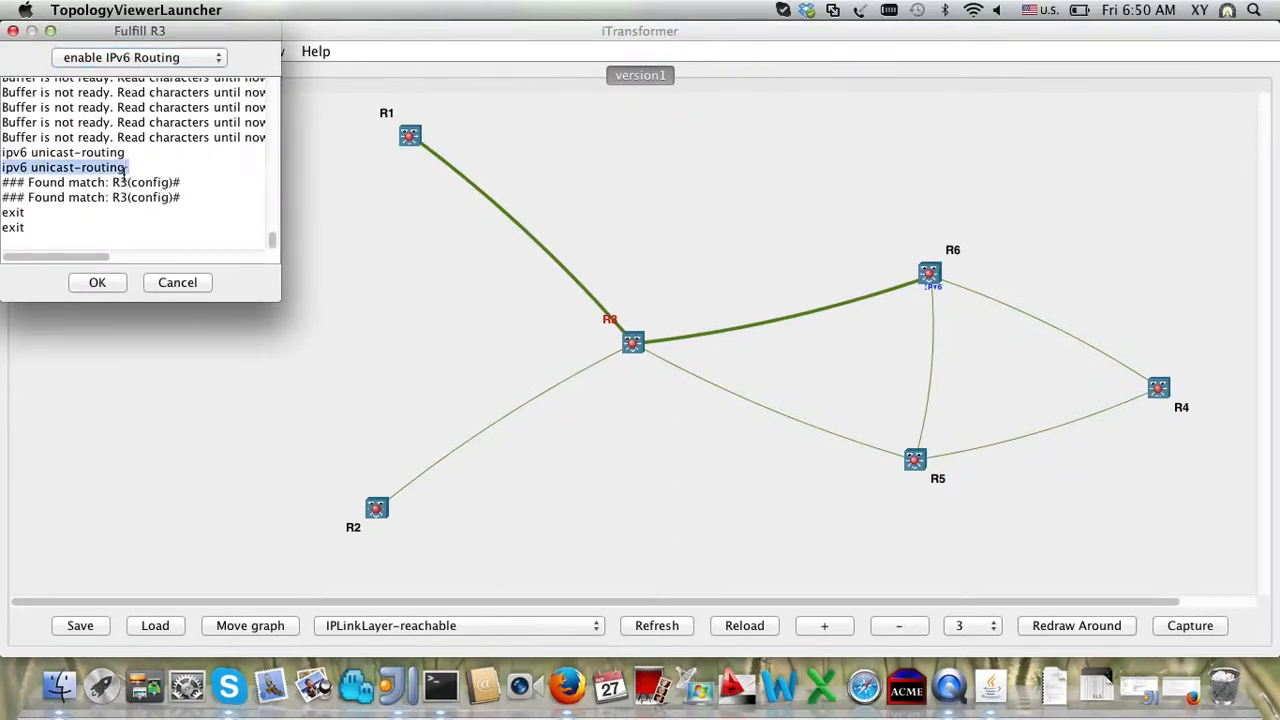
click(108, 287)
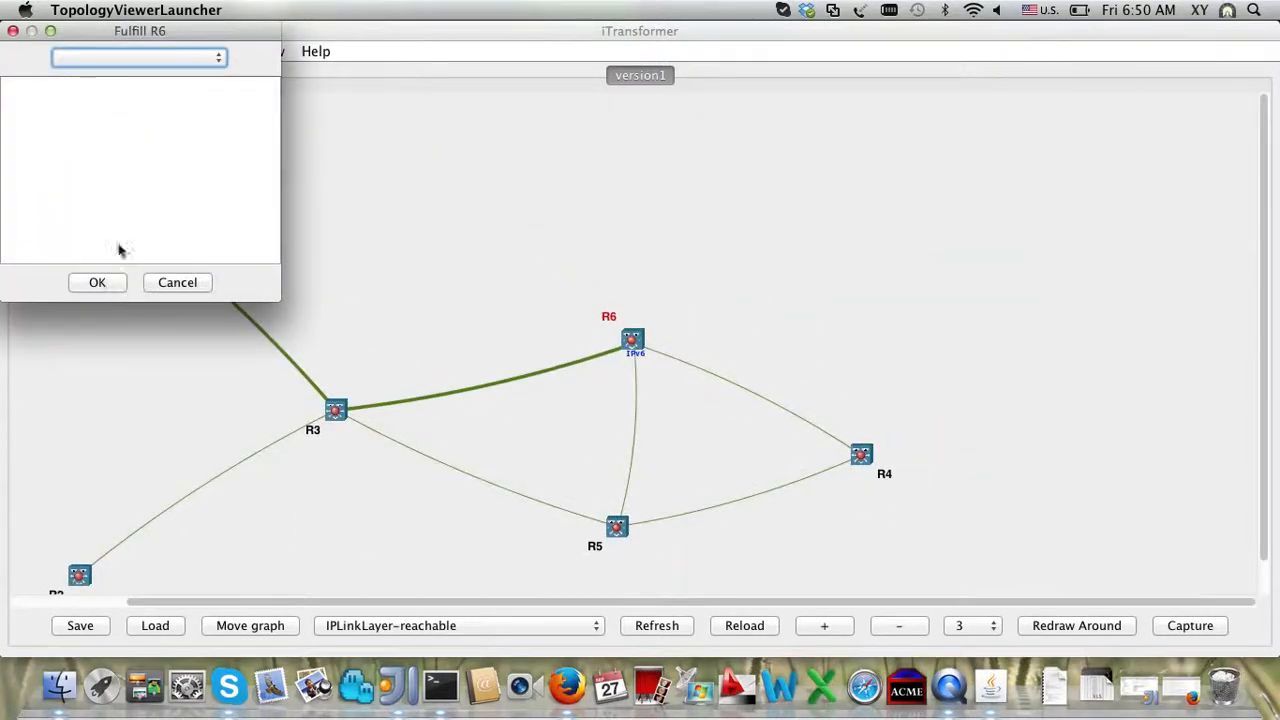
Step: Apply enable IPv6 Routing on R6, completing the IPv6-enabled R1–R3–R6 path
click(163, 56)
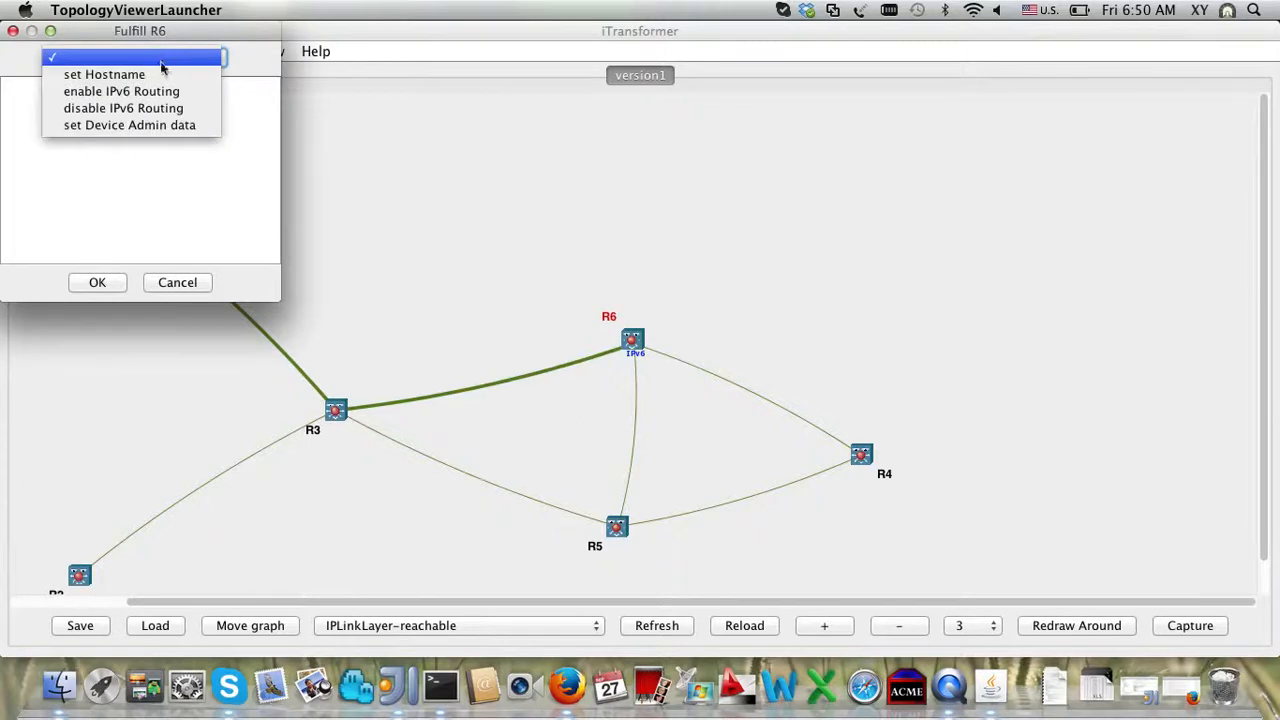
click(158, 92)
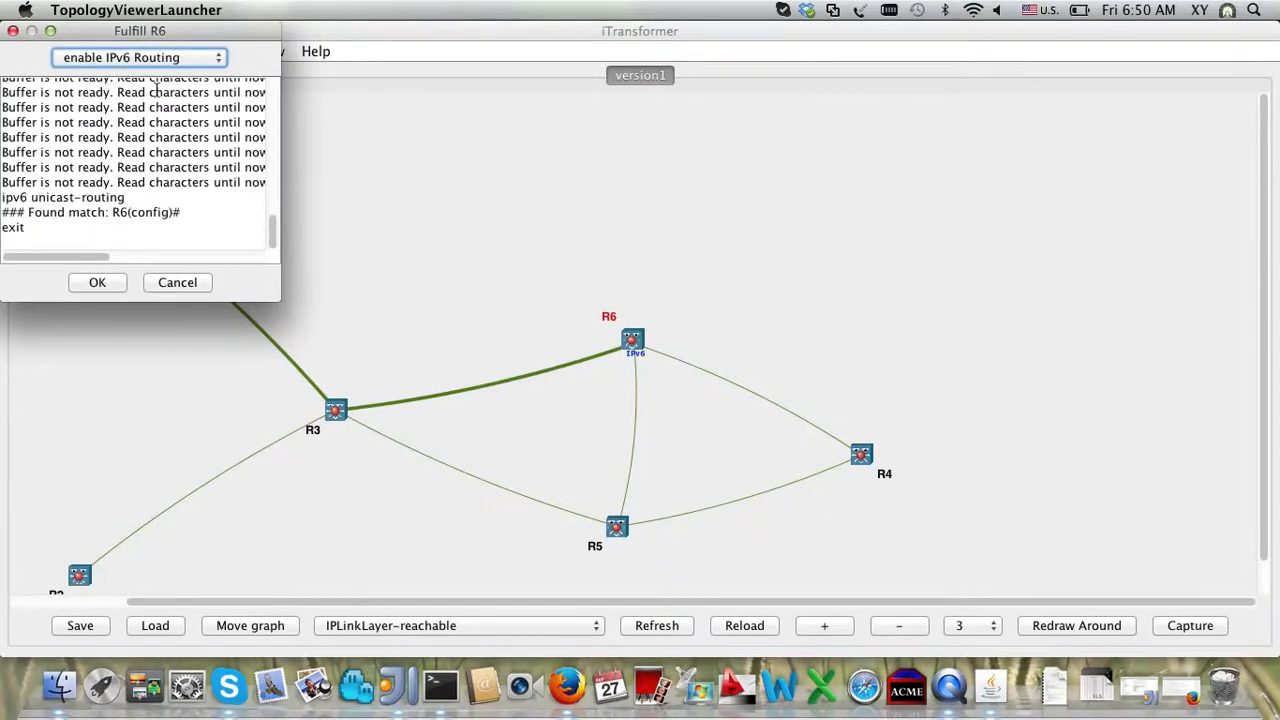
click(115, 284)
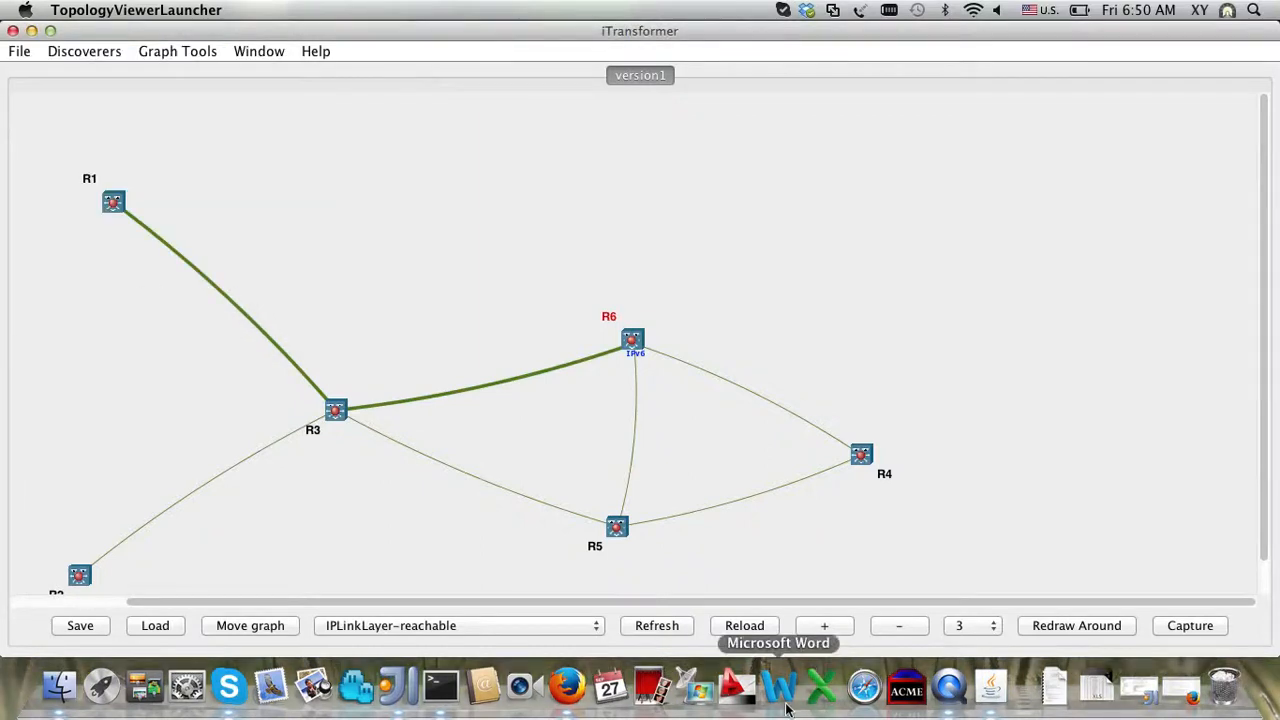
Step: Dismiss R6's node actions and bring up the Window menu
right_click(633, 348)
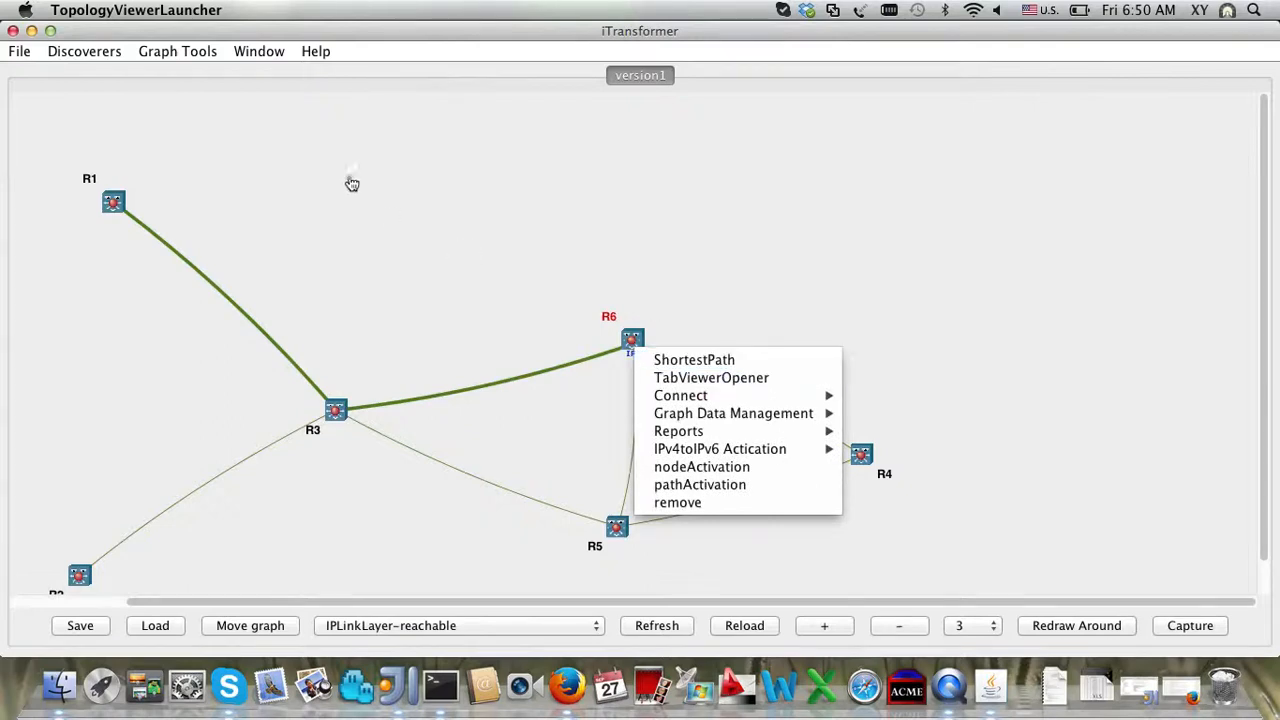
click(196, 50)
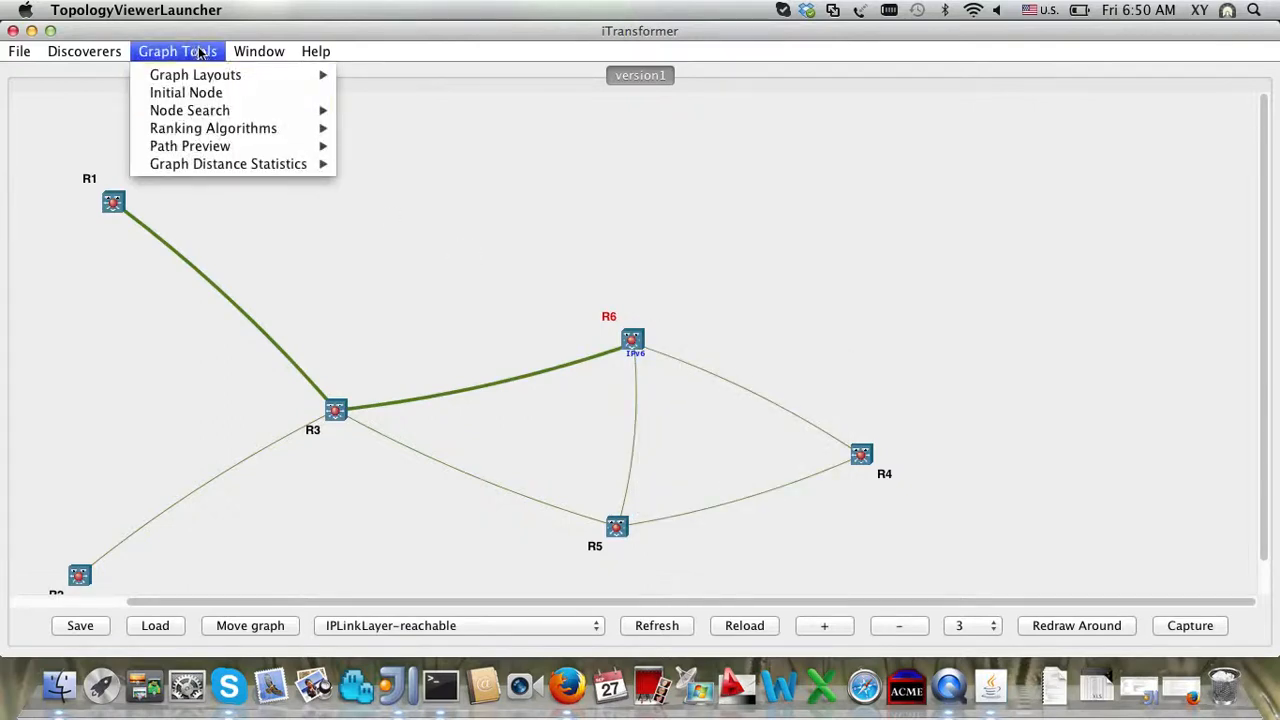
mouse_move(259, 51)
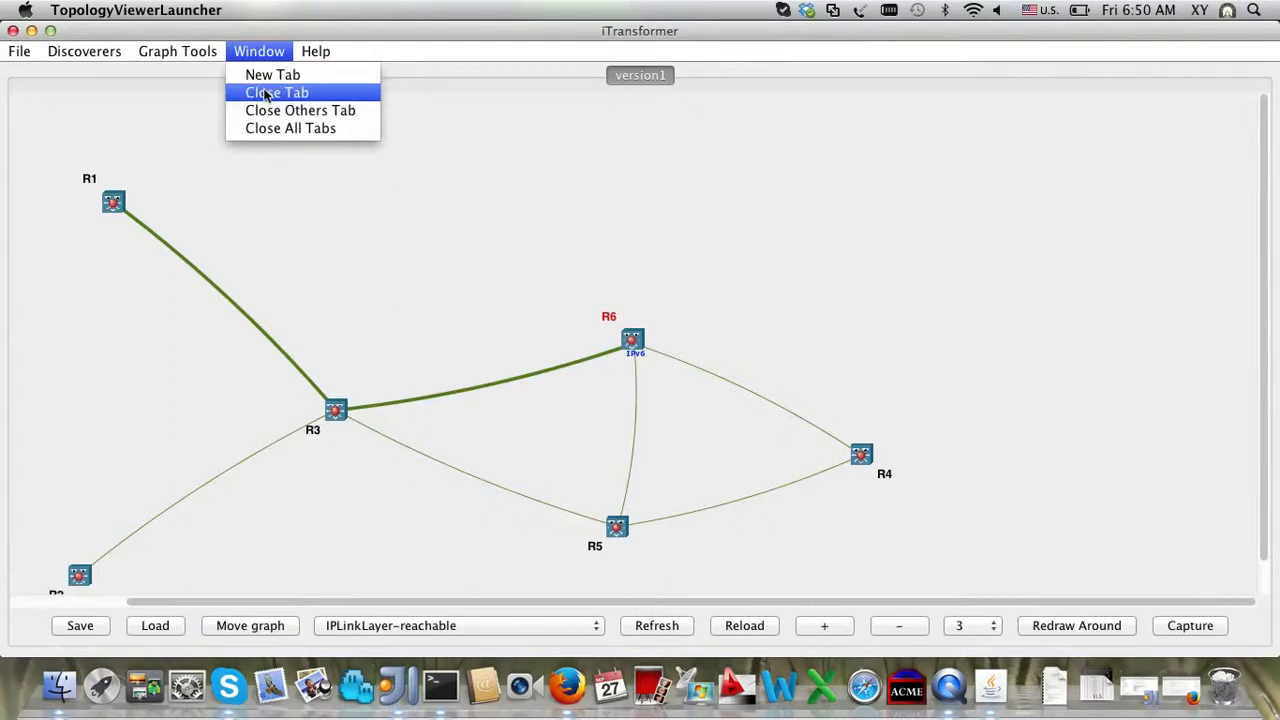
Step: Open a new version1 tab and set its layer to all+unreachable
click(270, 75)
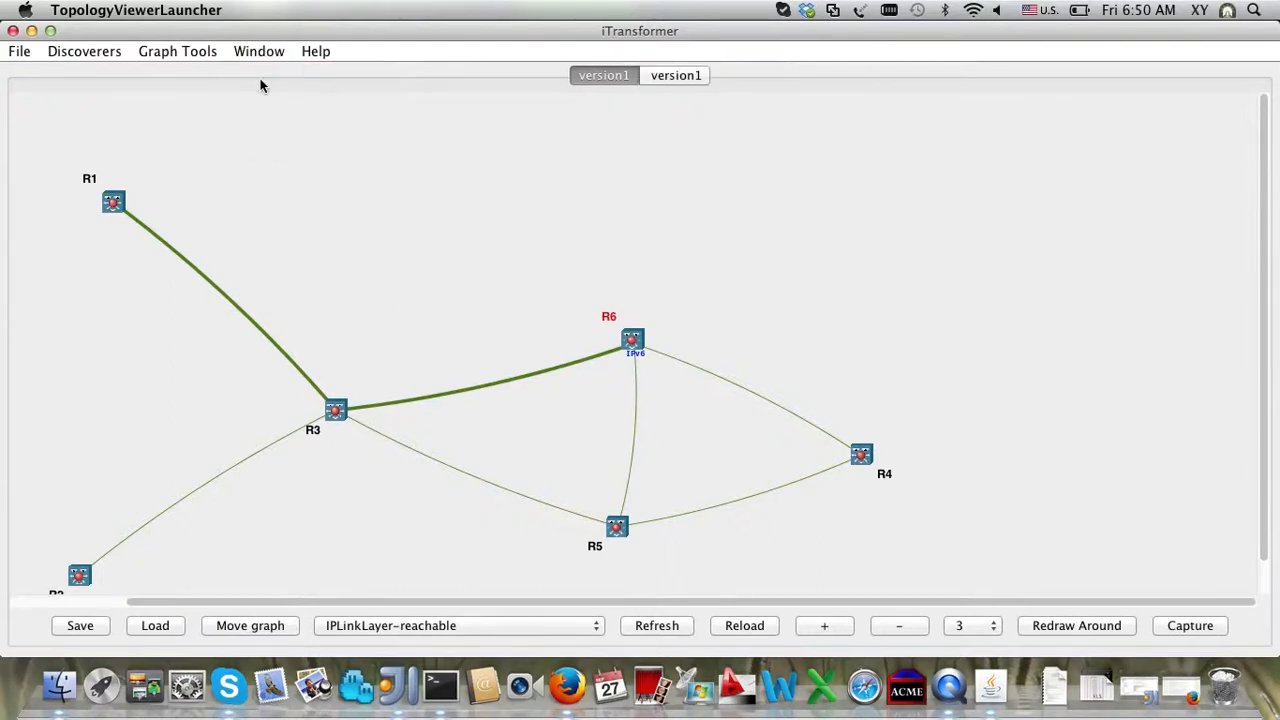
click(699, 81)
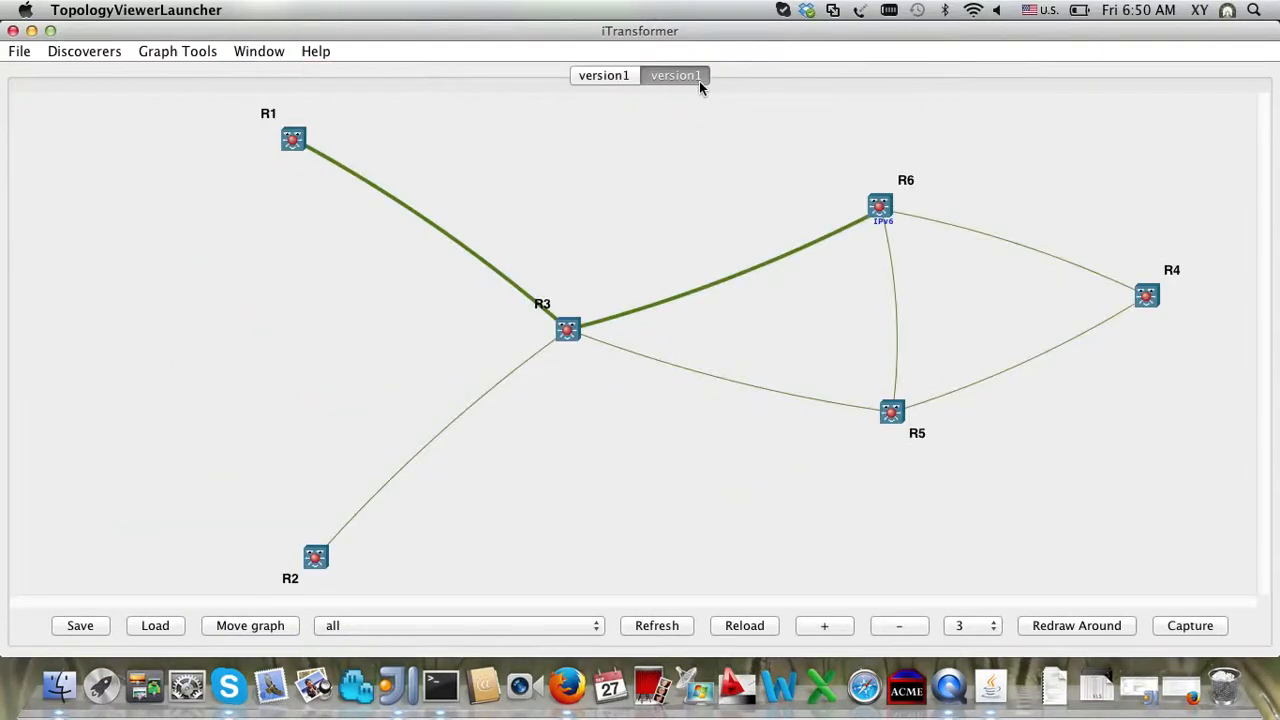
click(552, 626)
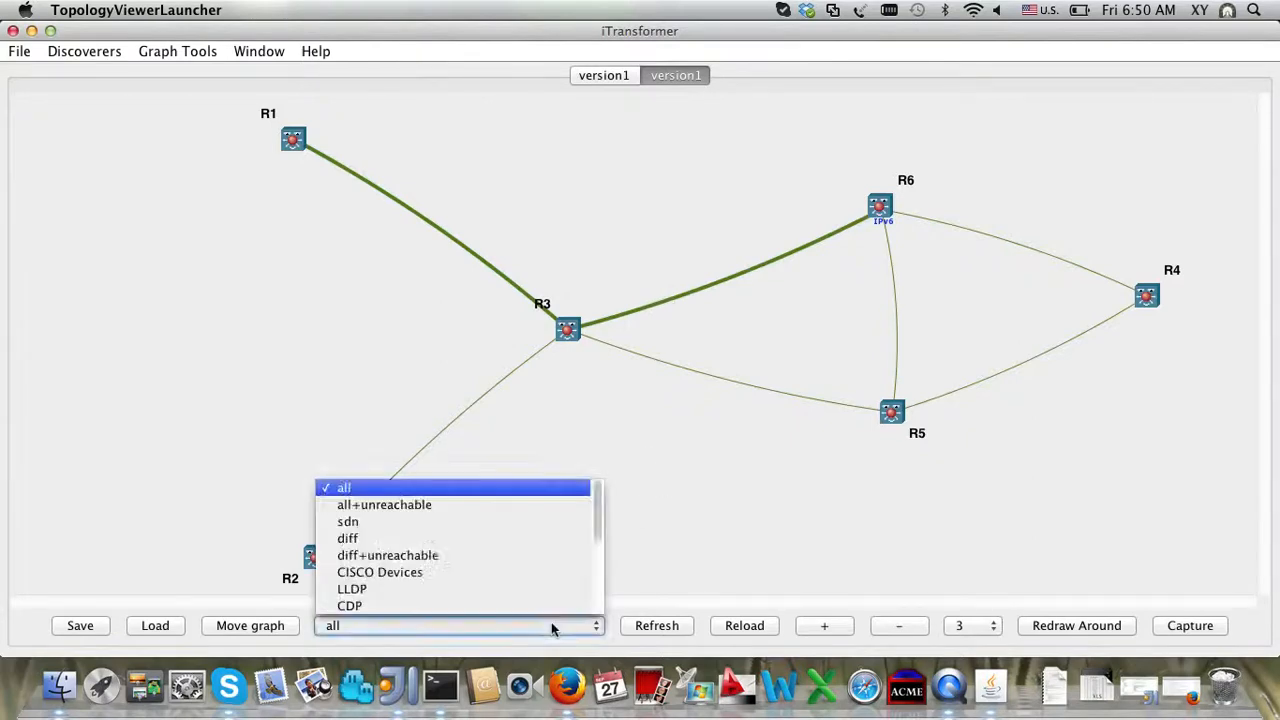
click(517, 506)
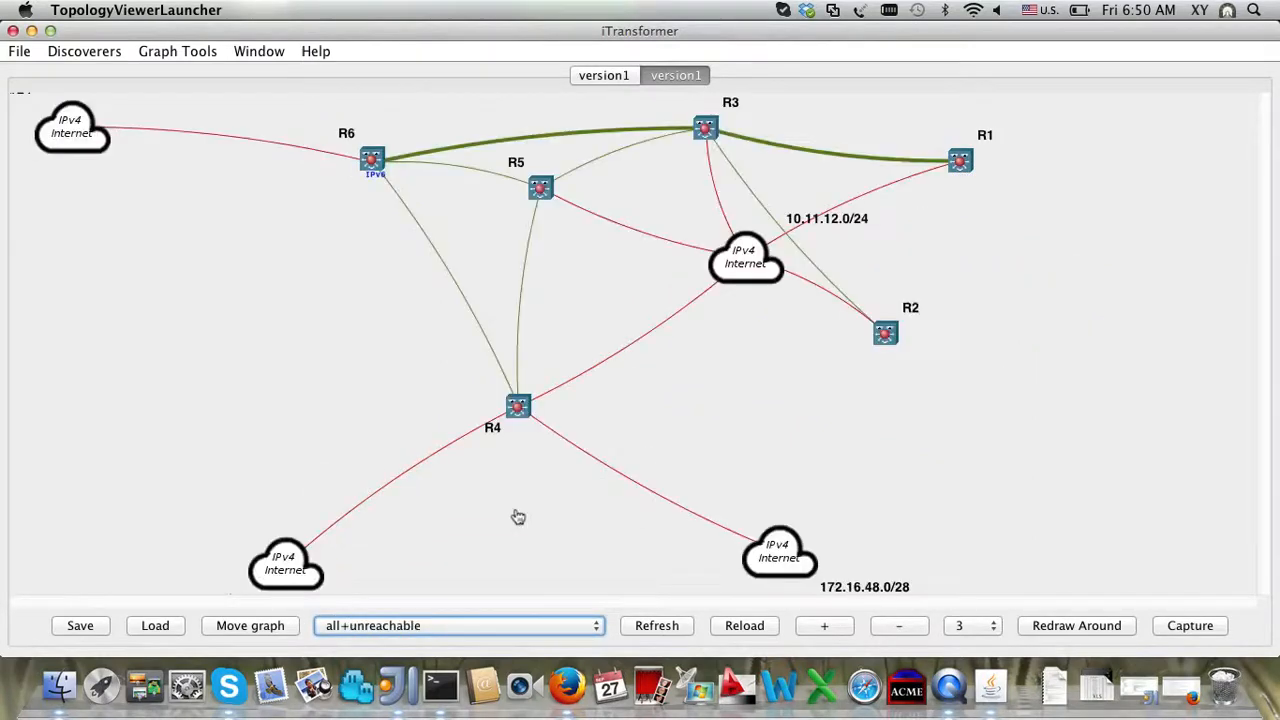
Step: Compare the two version1 tabs and view router R5's details
click(608, 81)
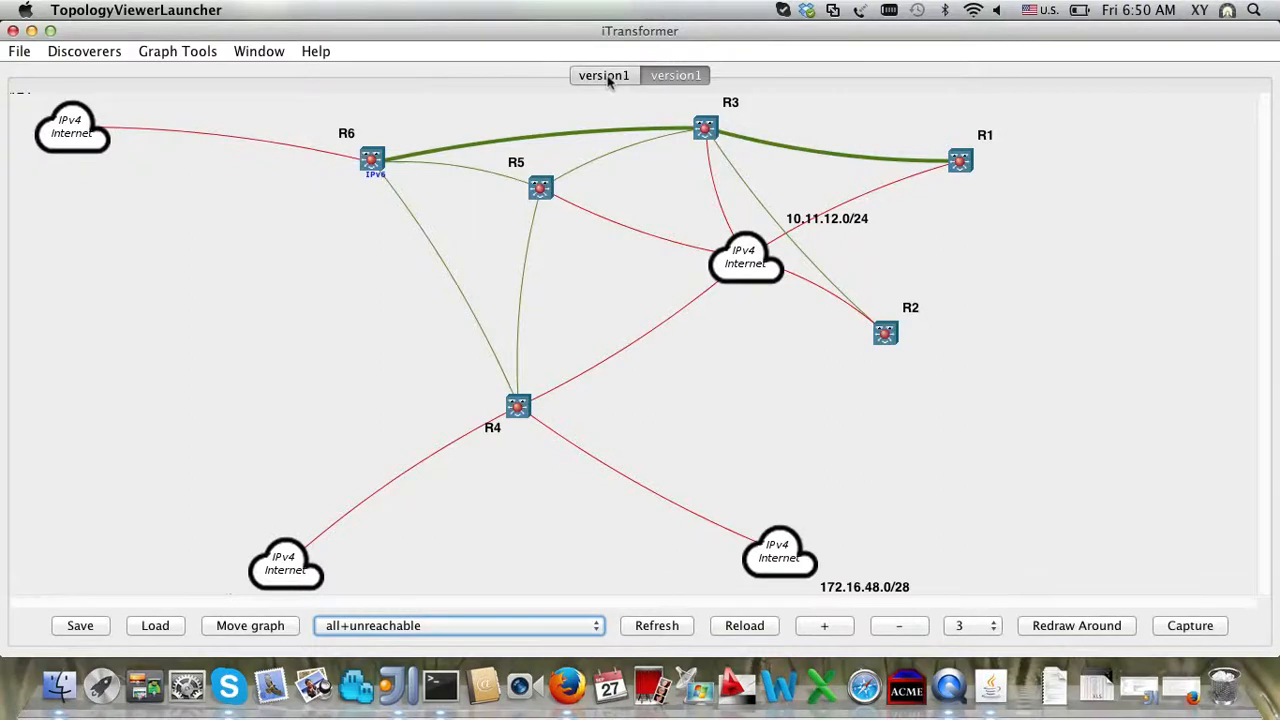
click(686, 77)
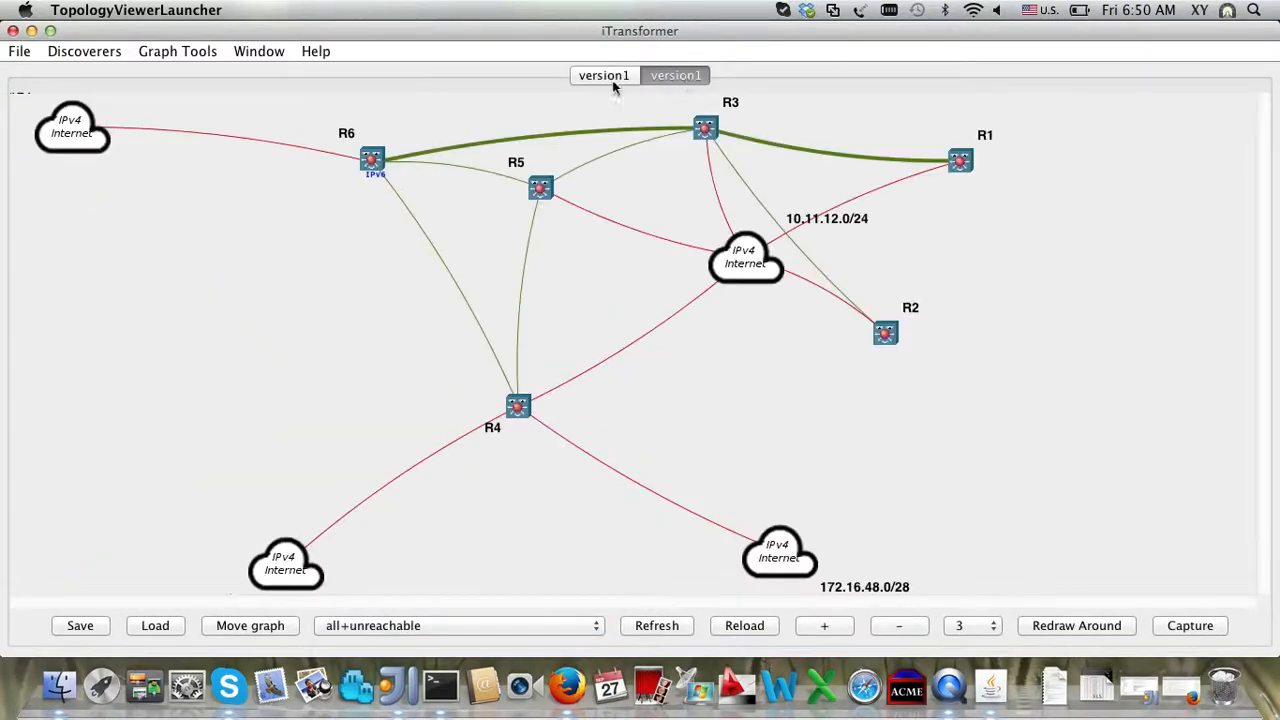
click(612, 80)
click(680, 80)
mouse_move(539, 188)
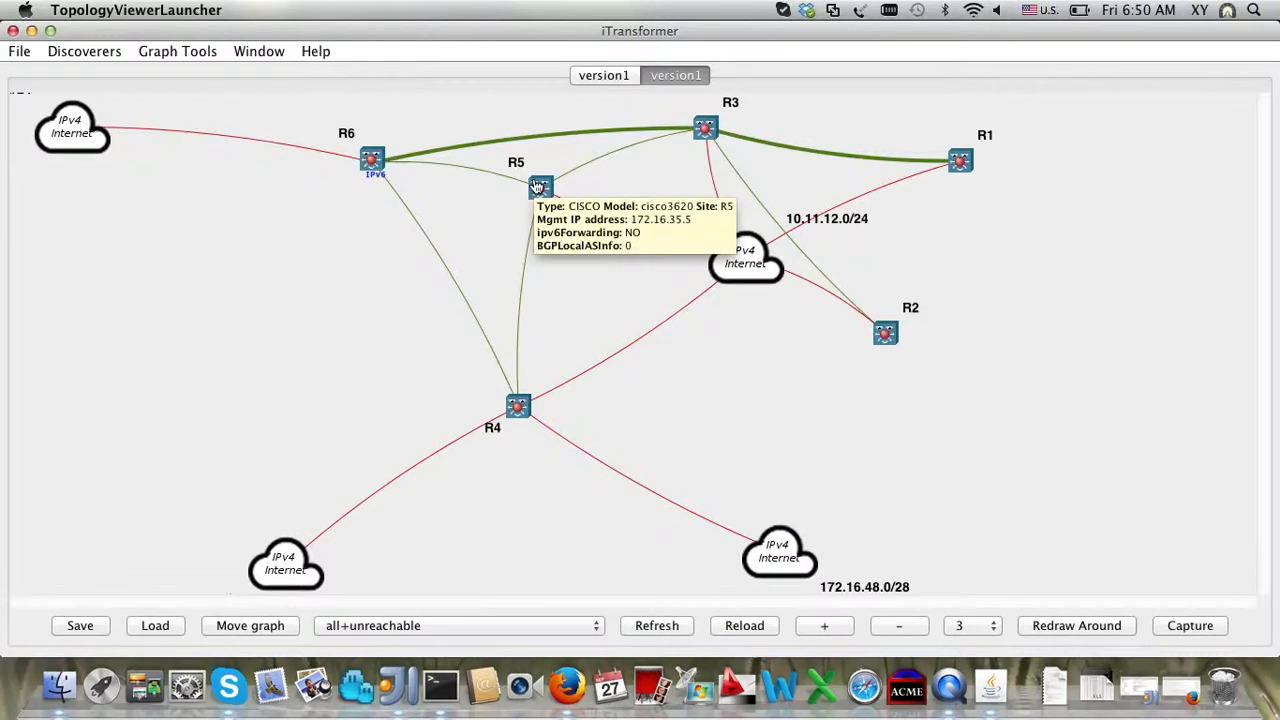
click(264, 51)
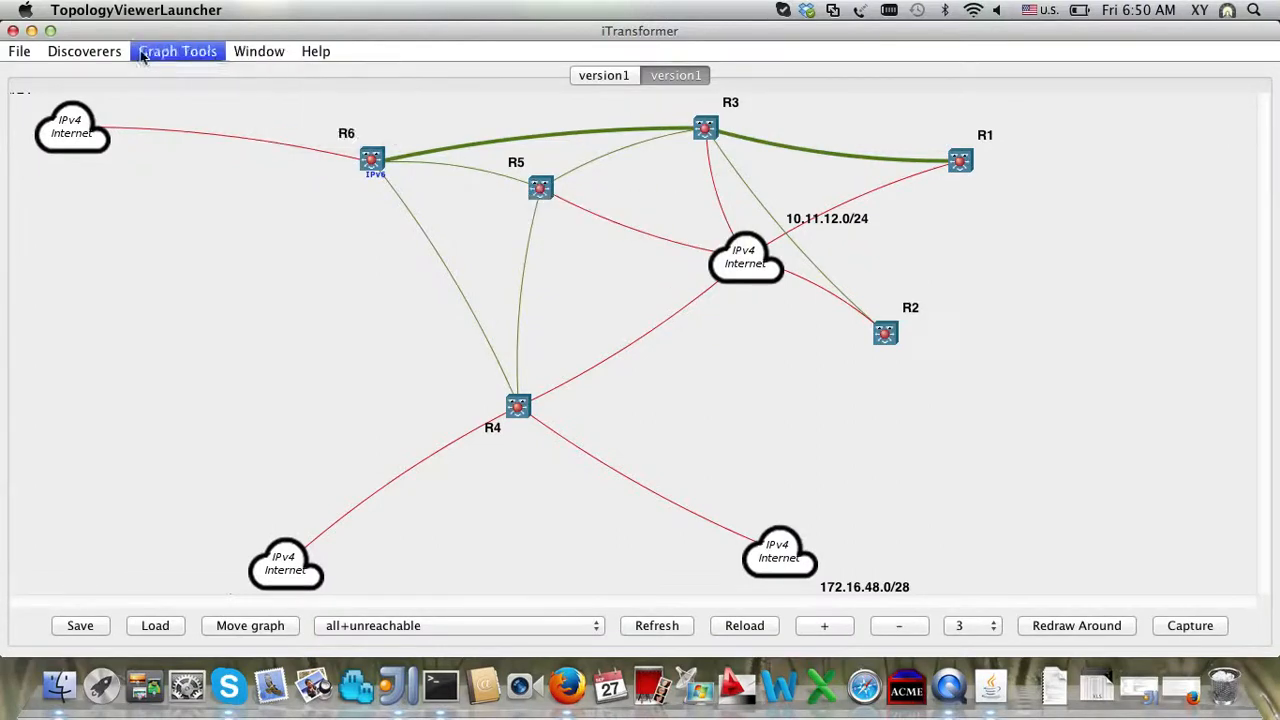
Step: Open the online Users Guide from the Help menu
mouse_move(22, 55)
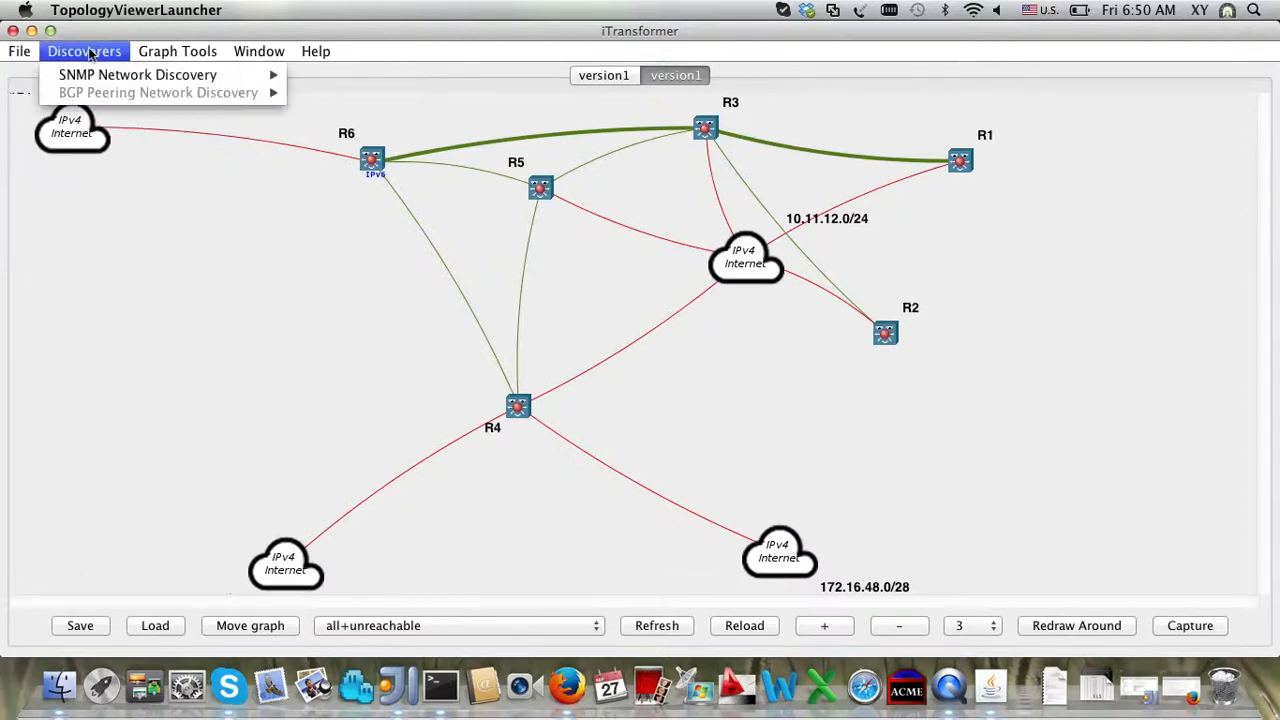
mouse_move(161, 51)
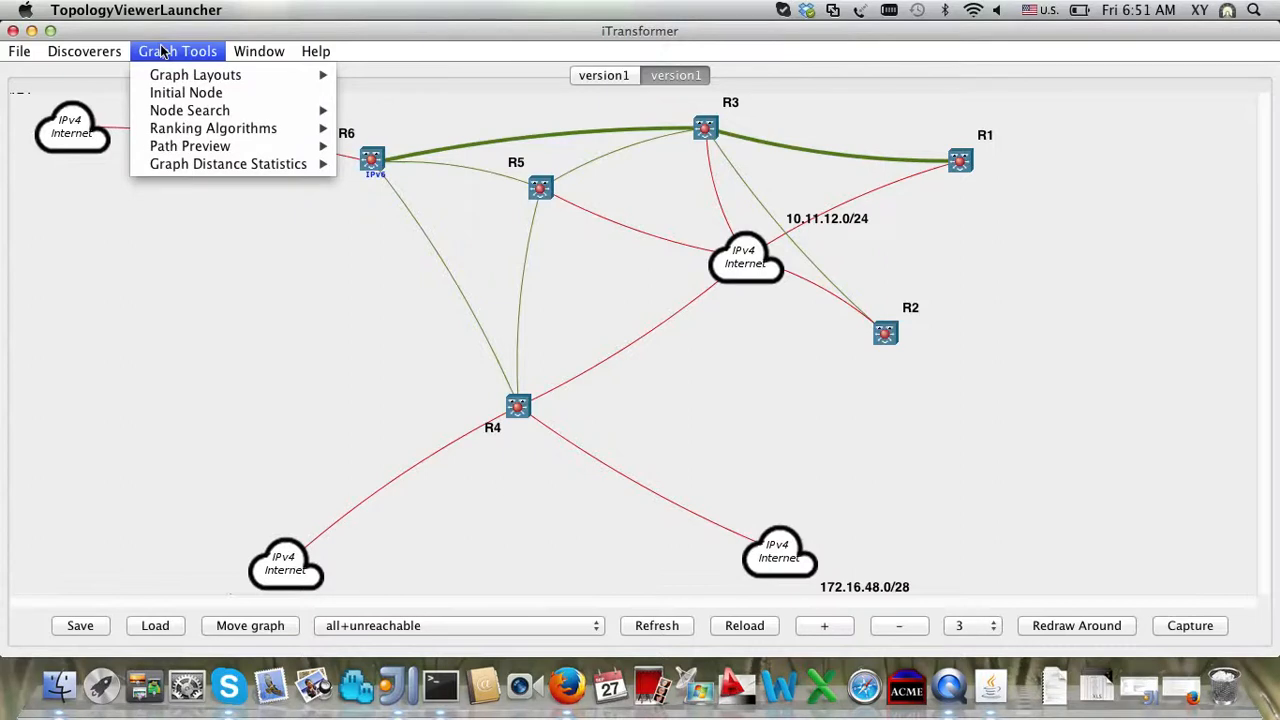
mouse_move(250, 57)
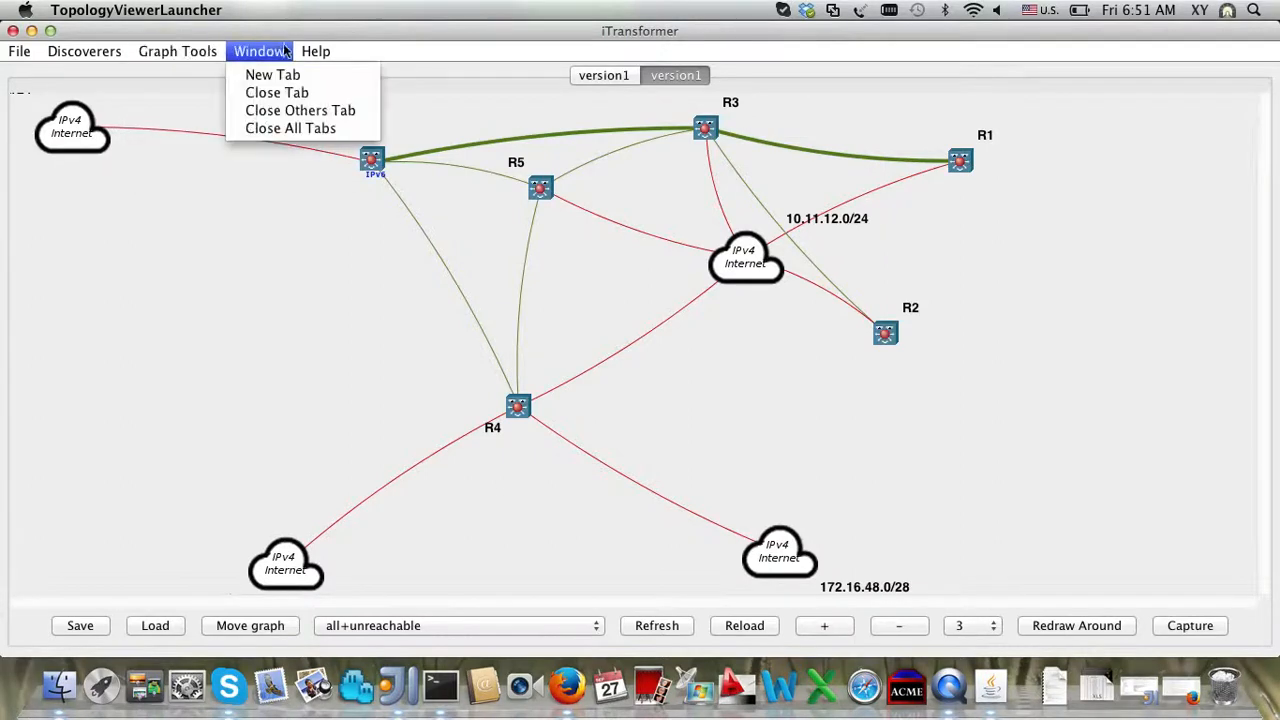
mouse_move(310, 57)
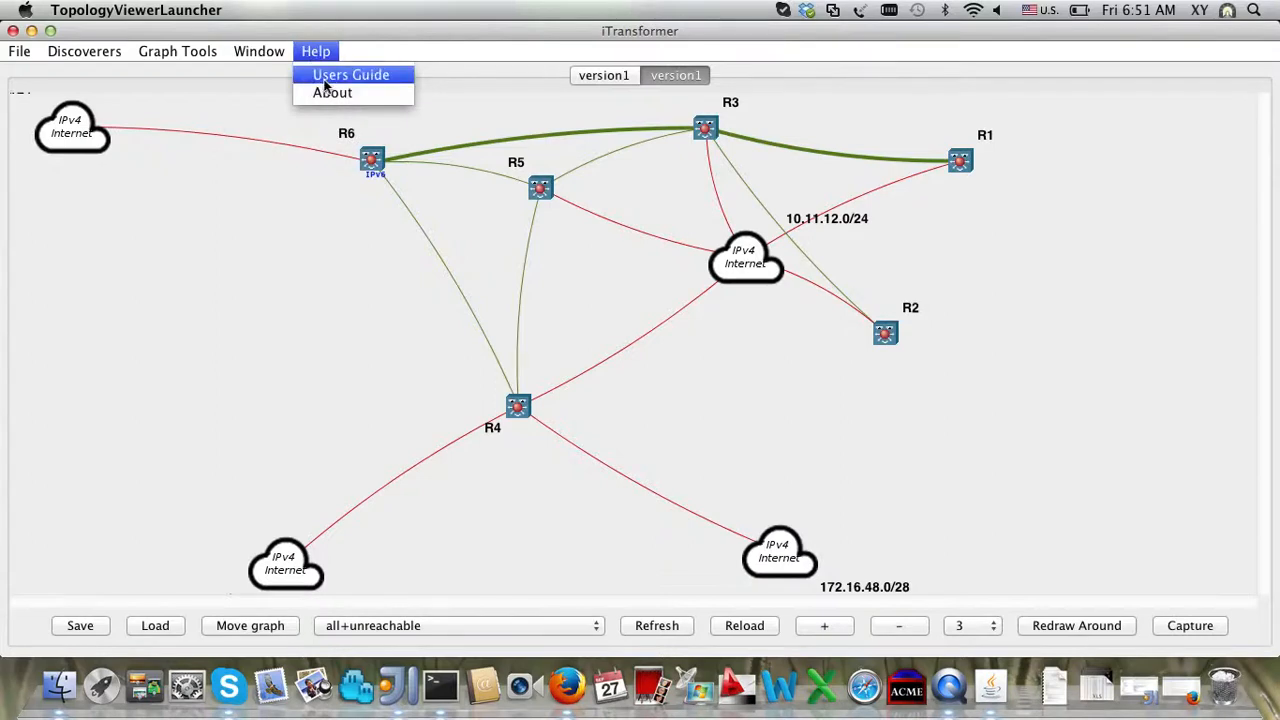
click(330, 76)
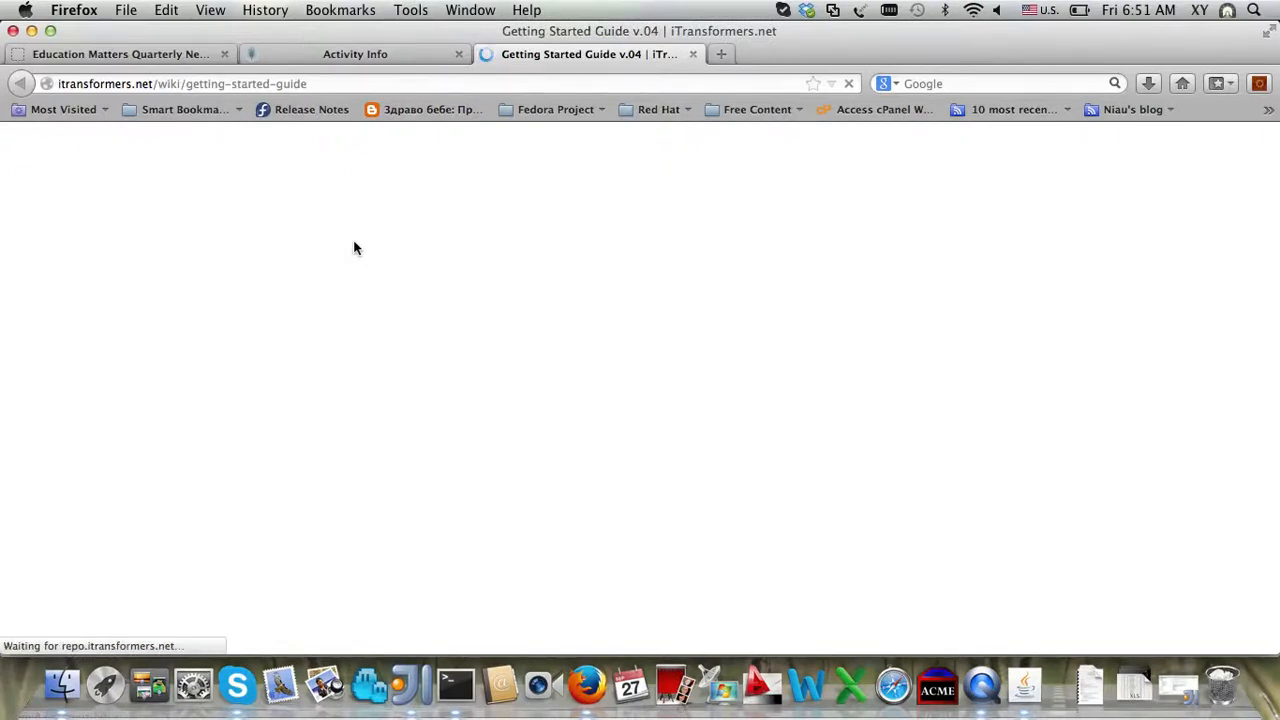
Step: Skim the Getting Started Guide in Firefox, then return to the topology graph window
scroll(355, 245, down, 5)
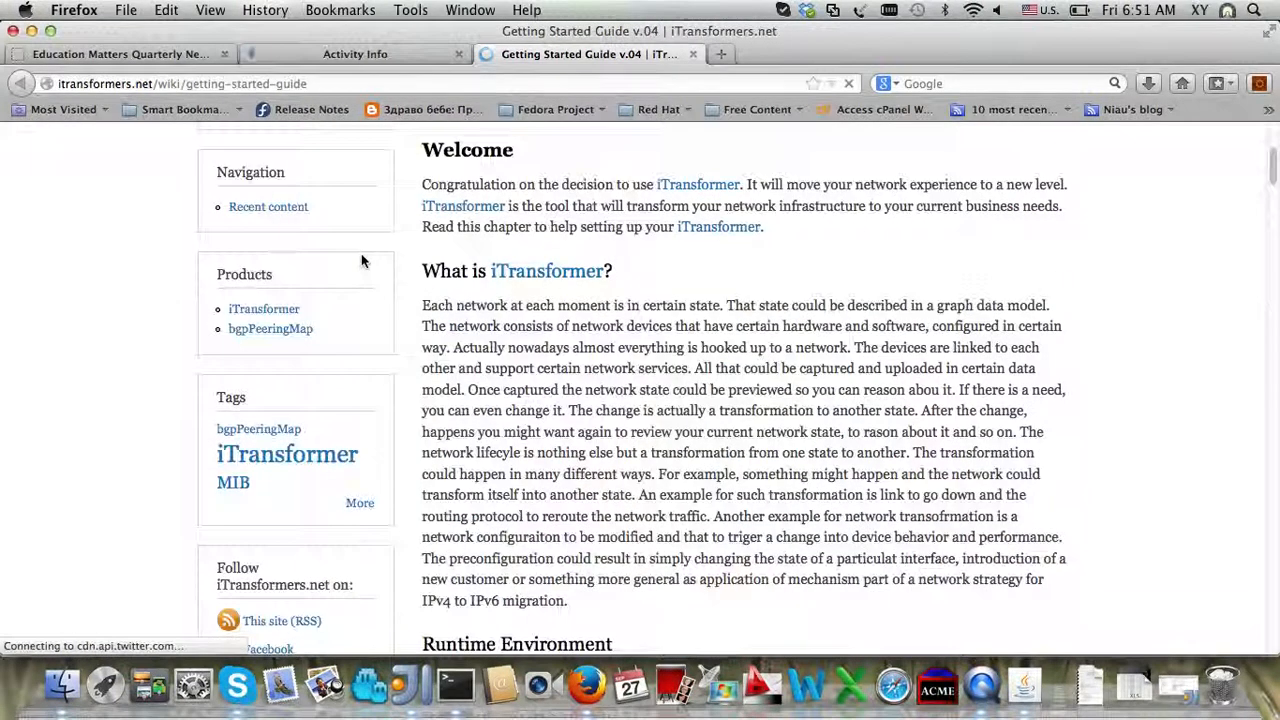
scroll(361, 253, up, 5)
mouse_move(575, 248)
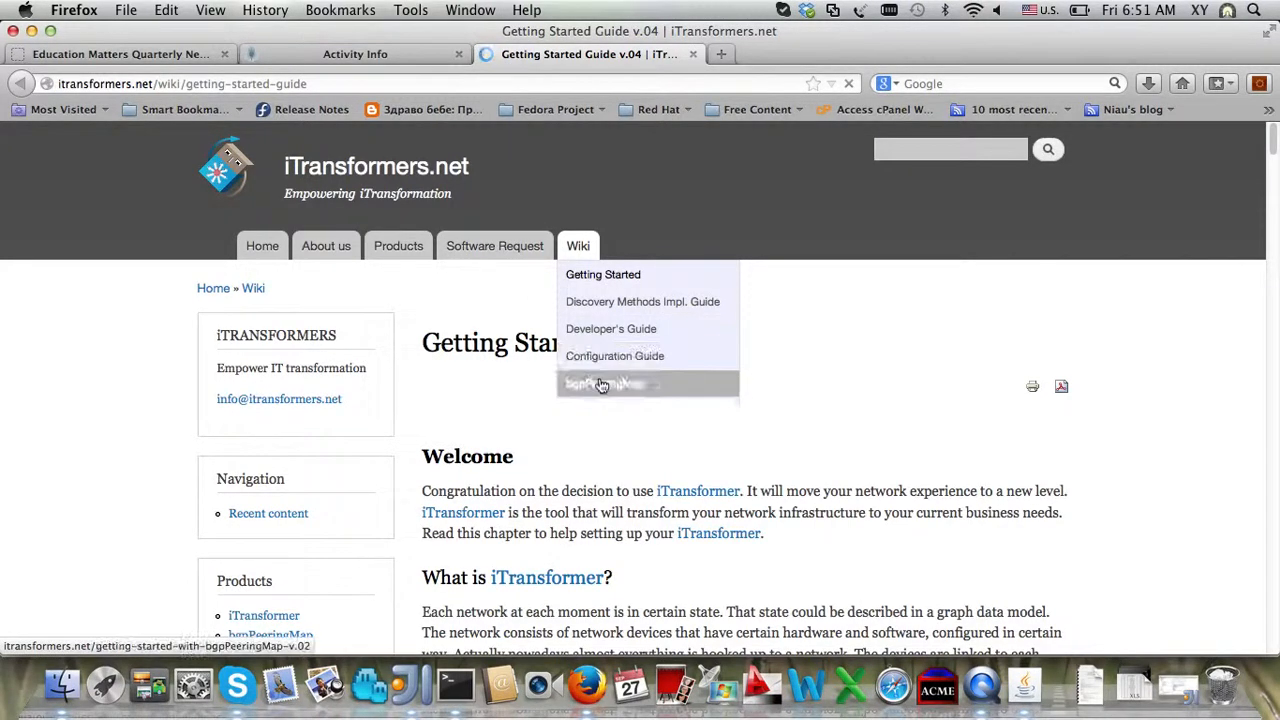
scroll(700, 500, down, 5)
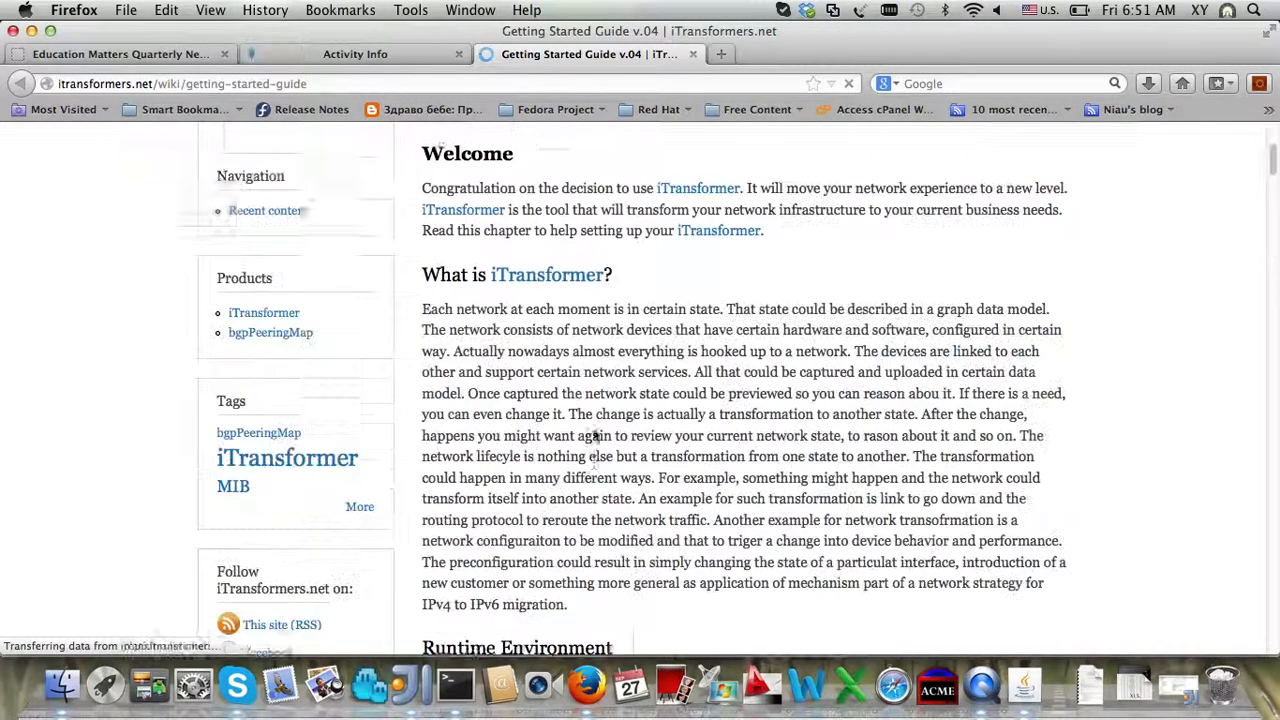
click(1024, 686)
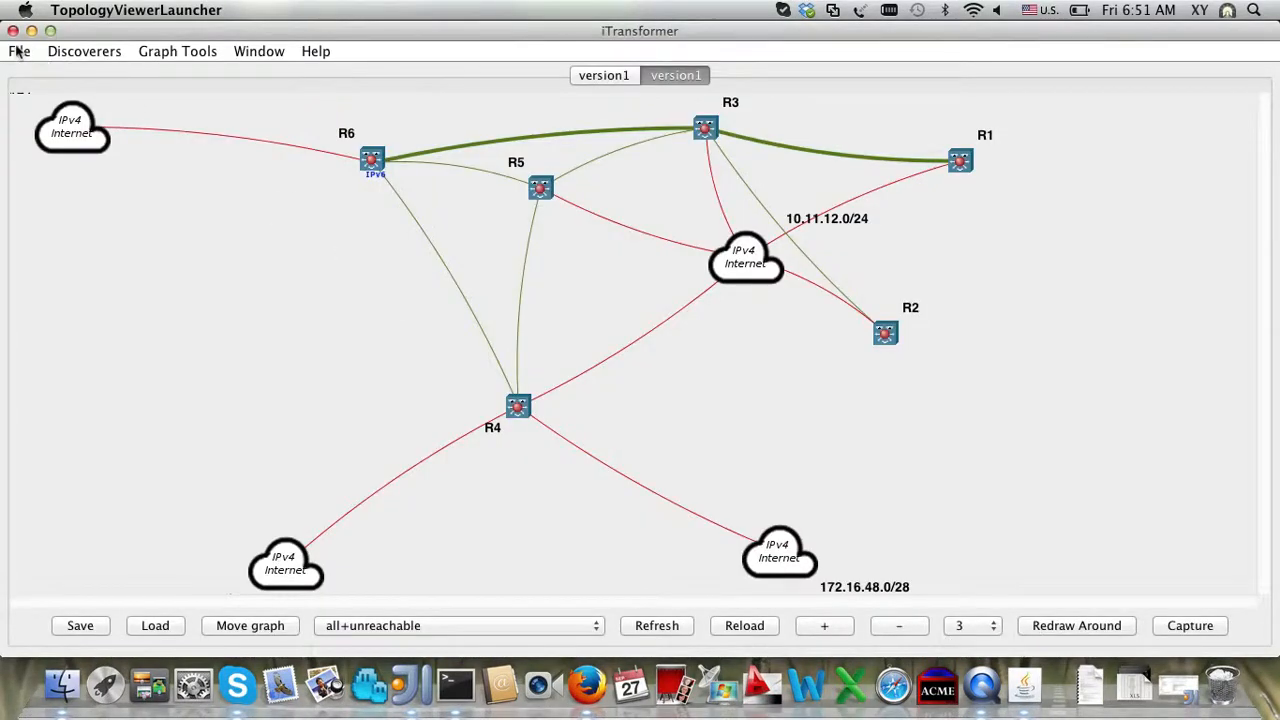
Step: Open the version2/undirected.graphmls graph via File > Open Graph
right_click(1033, 700)
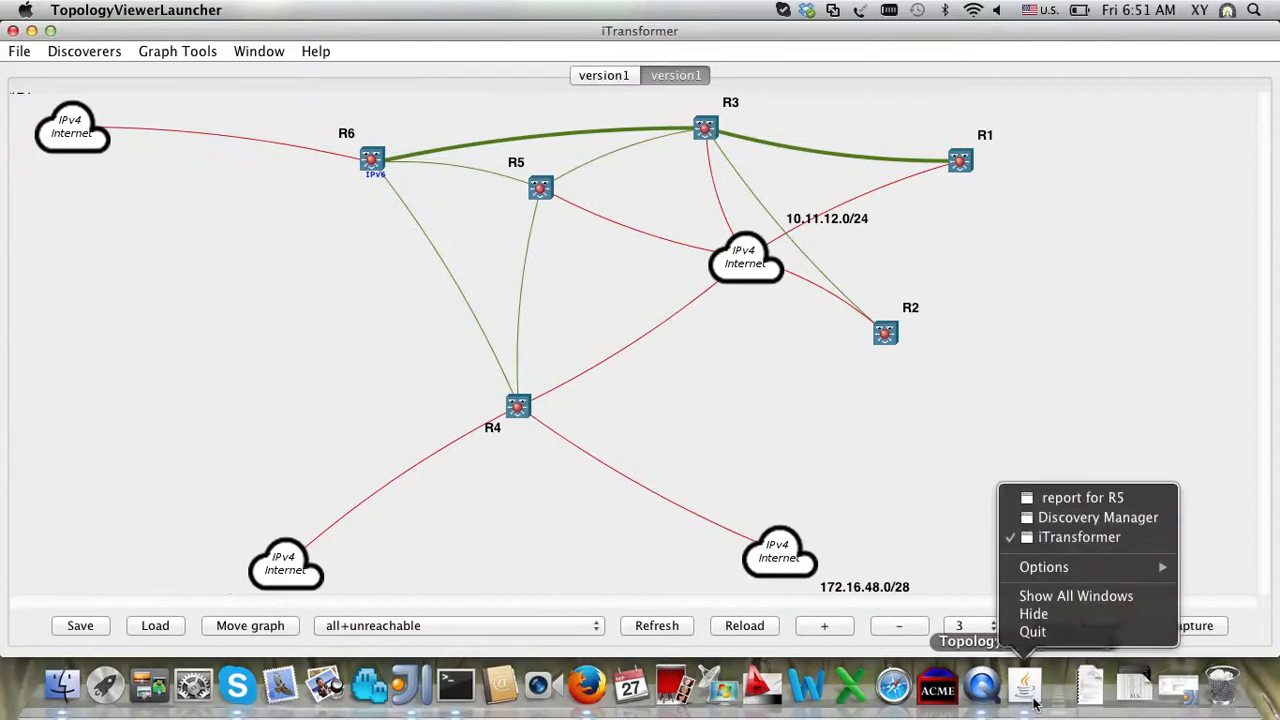
click(1072, 516)
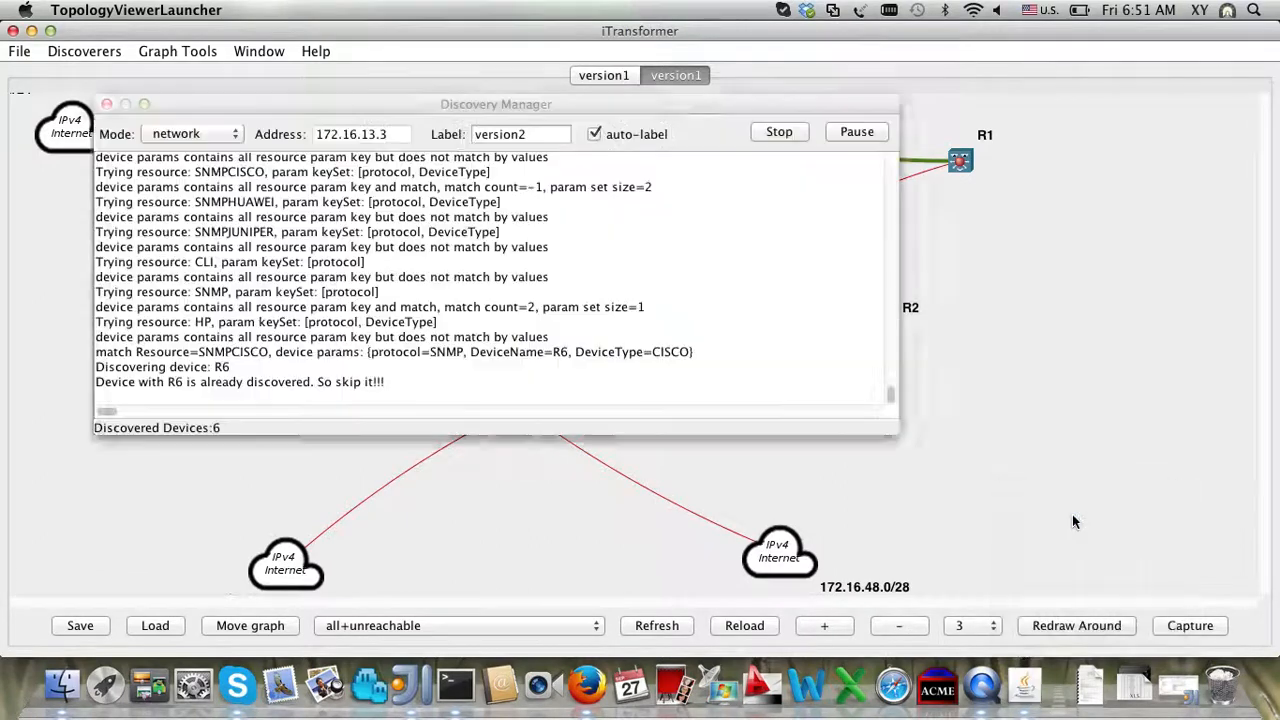
click(831, 508)
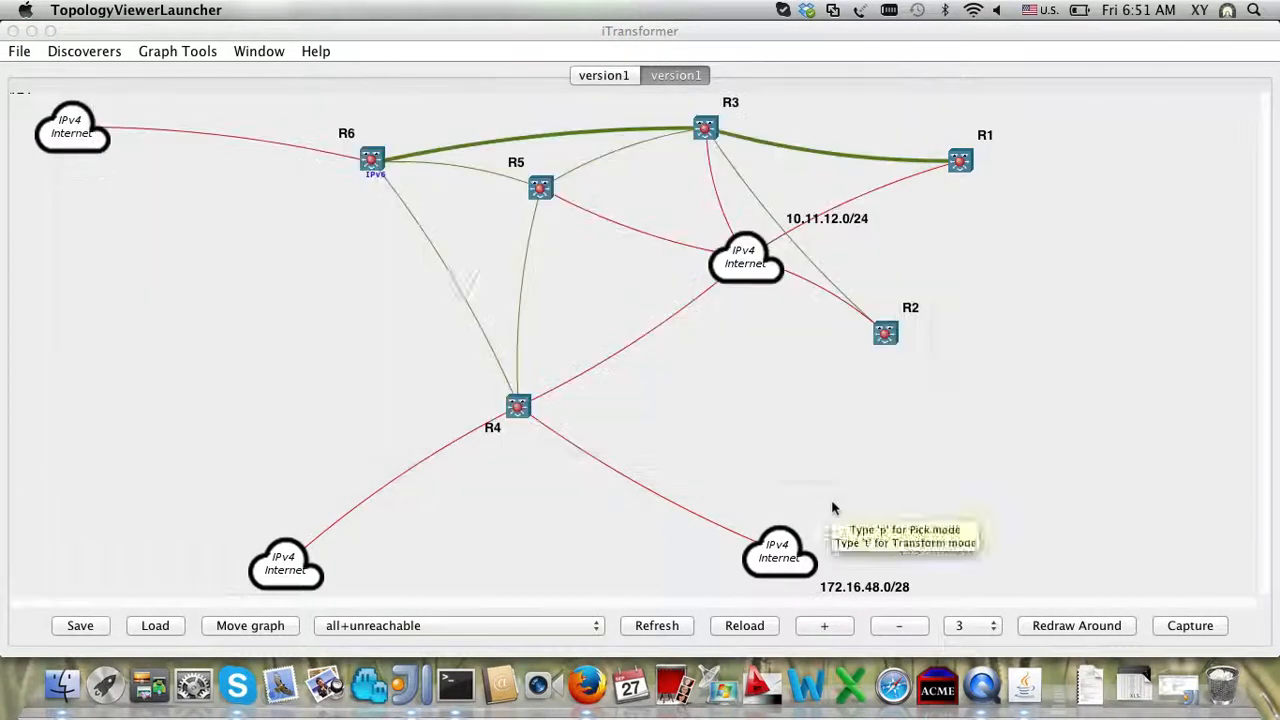
click(19, 54)
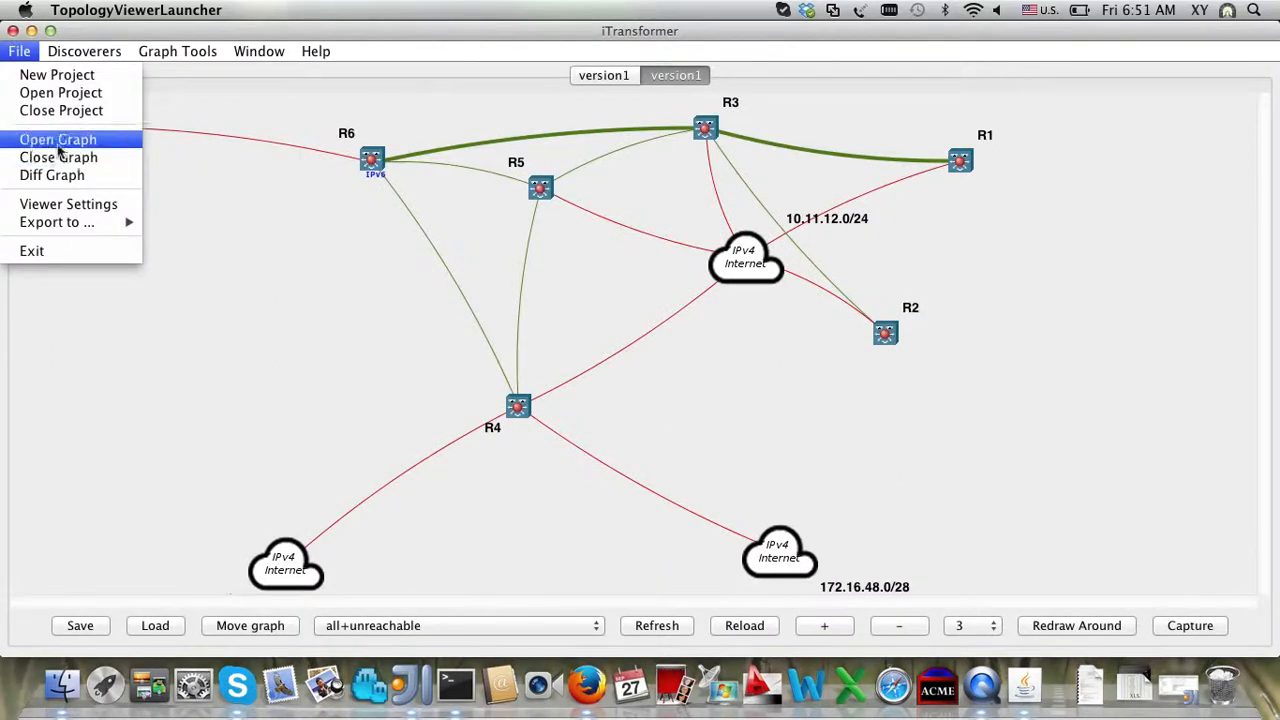
click(58, 145)
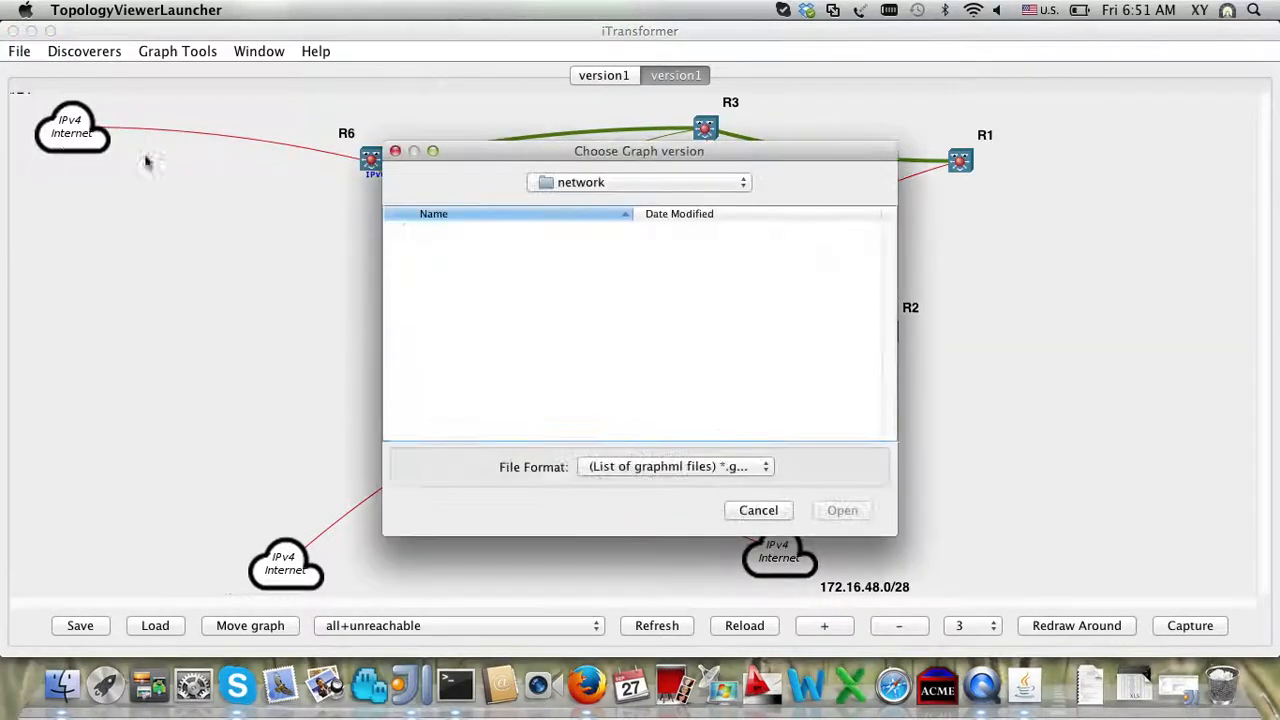
double_click(456, 251)
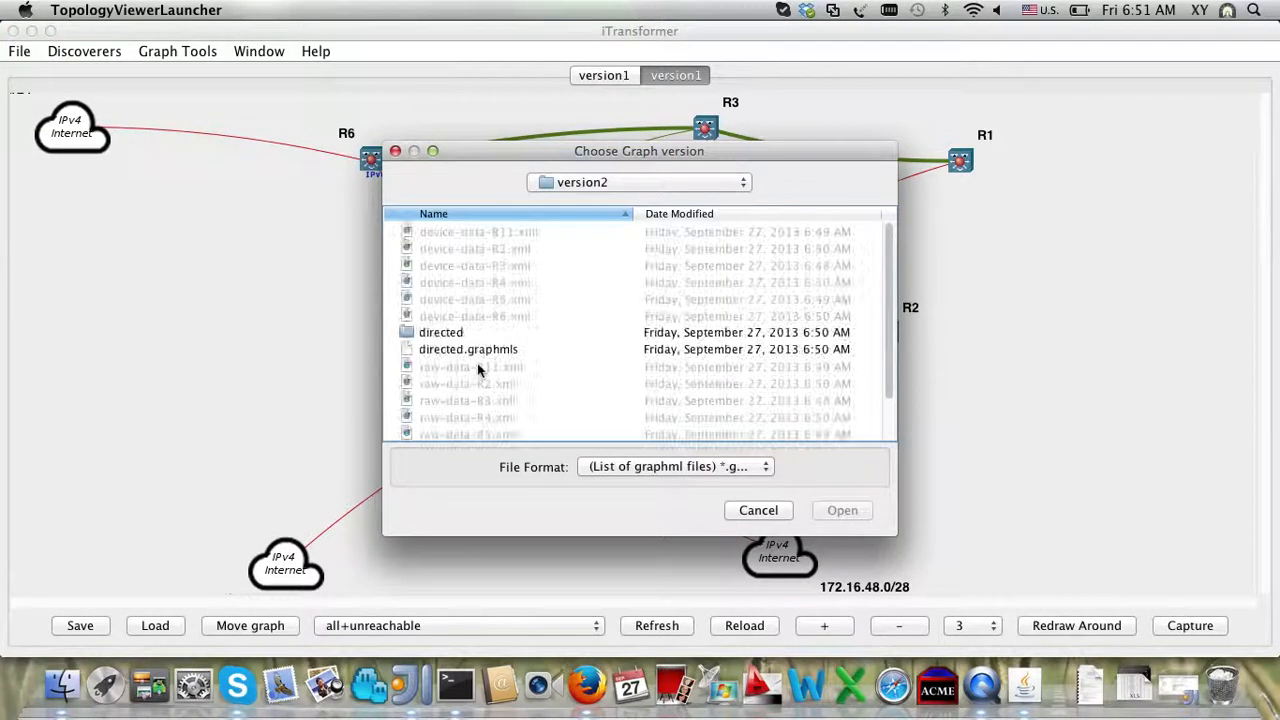
scroll(477, 366, down, 3)
double_click(482, 432)
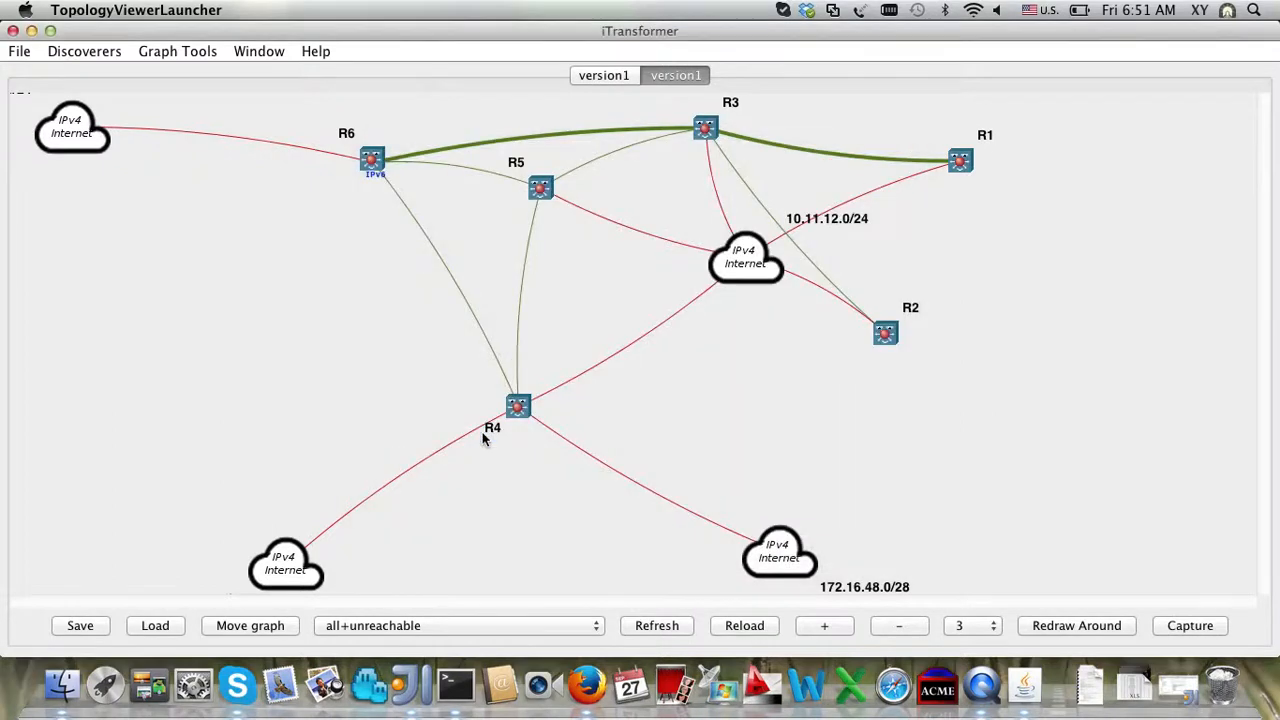
Step: Compare the version2 and version1 tabs and drag node R11 lower on the canvas
click(712, 76)
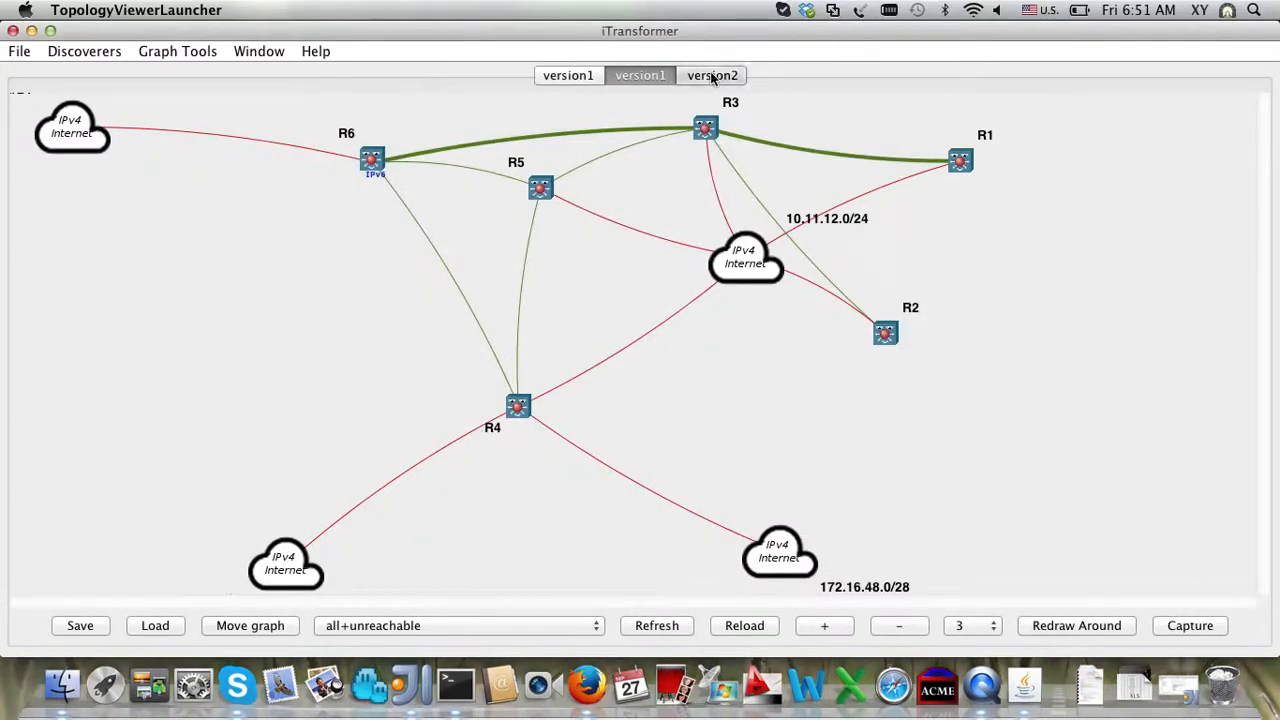
click(641, 79)
click(701, 79)
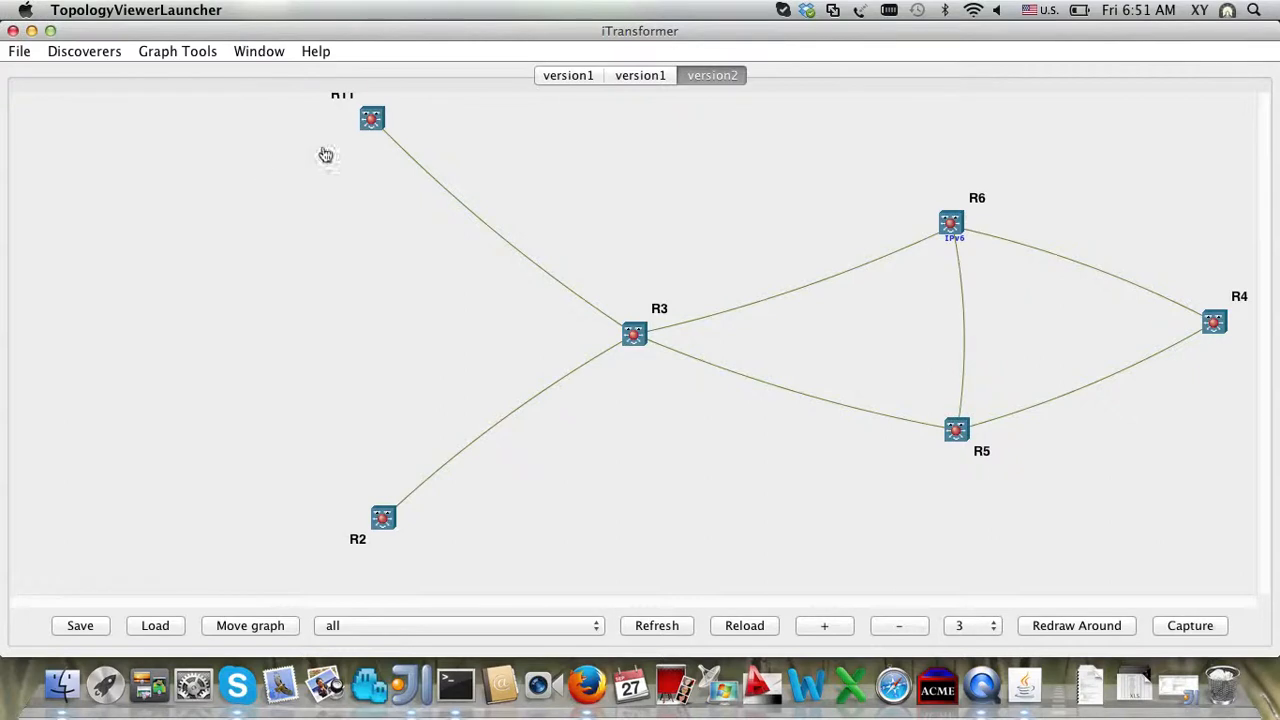
drag(370, 131, 380, 224)
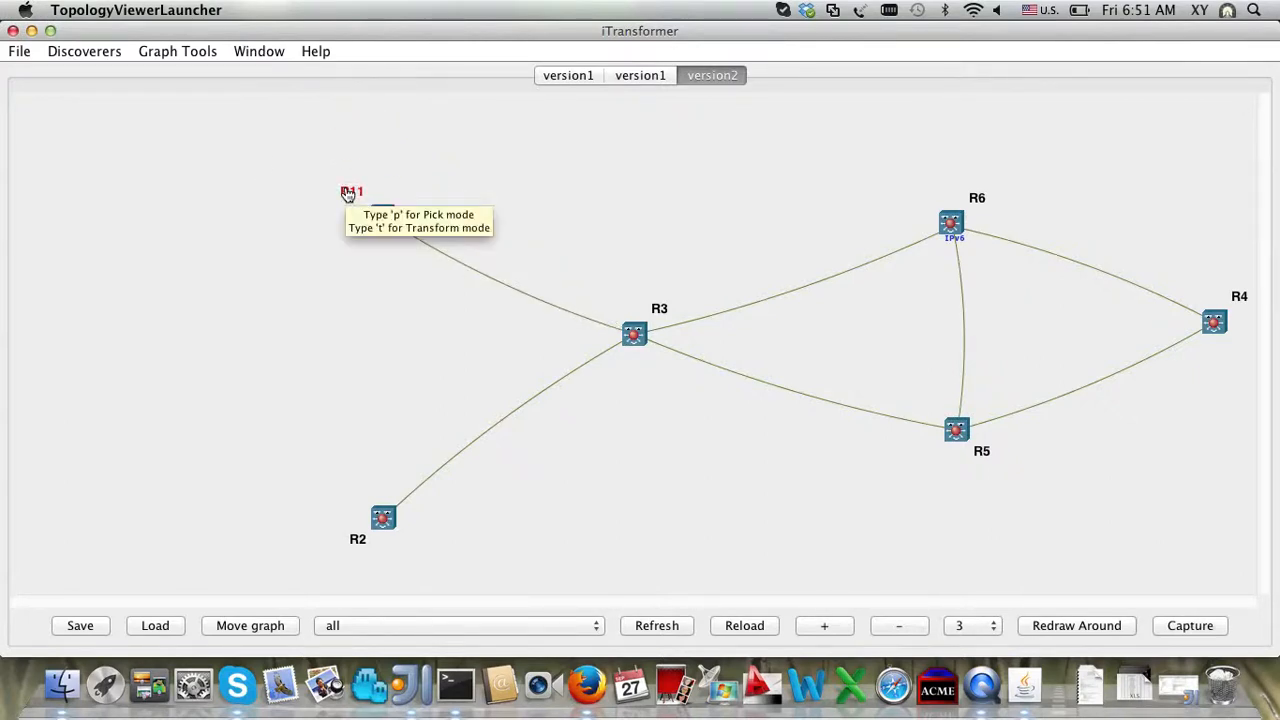
click(16, 53)
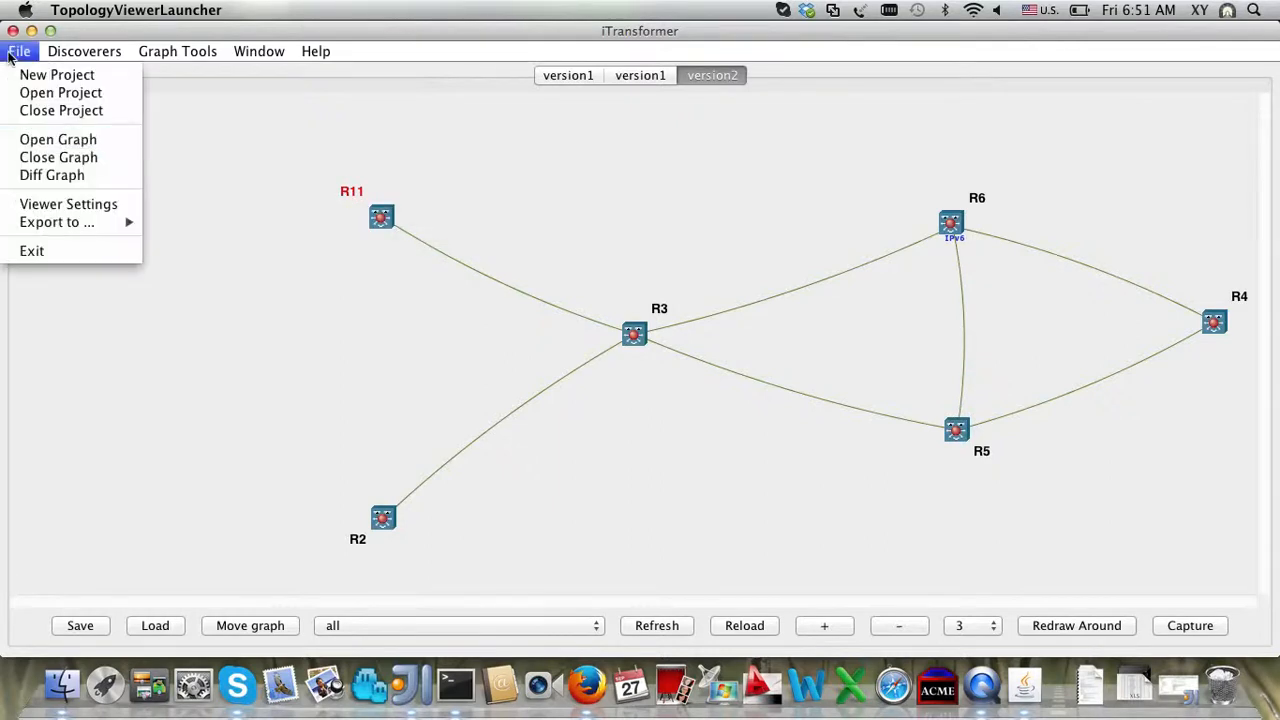
Step: In the Diff Dialog, set Graph1 to version1's undirected.graphmls file
click(62, 175)
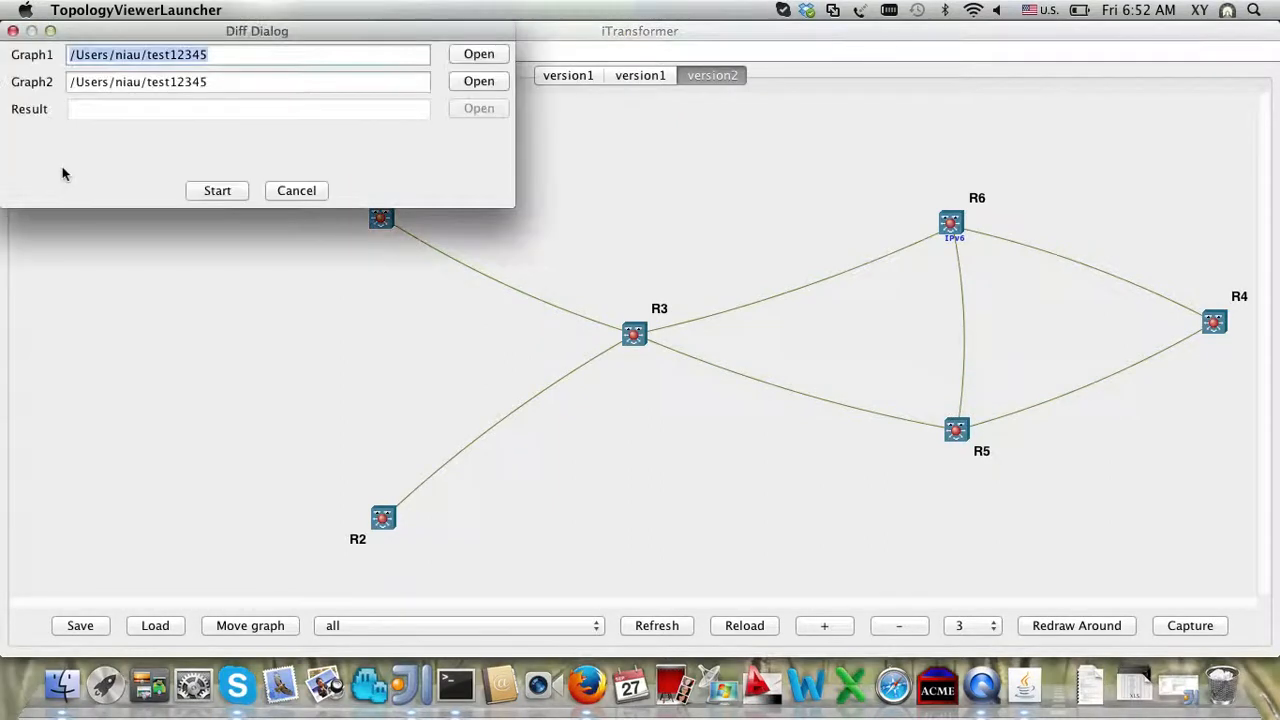
click(470, 55)
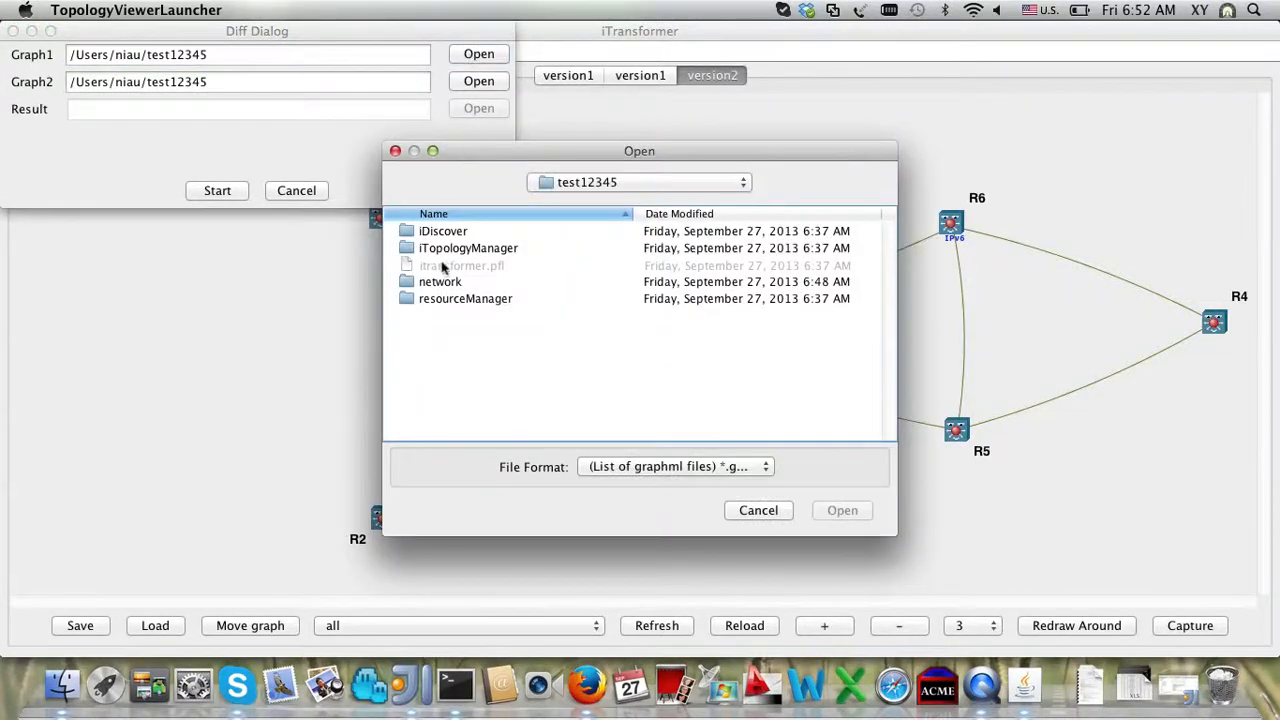
double_click(442, 281)
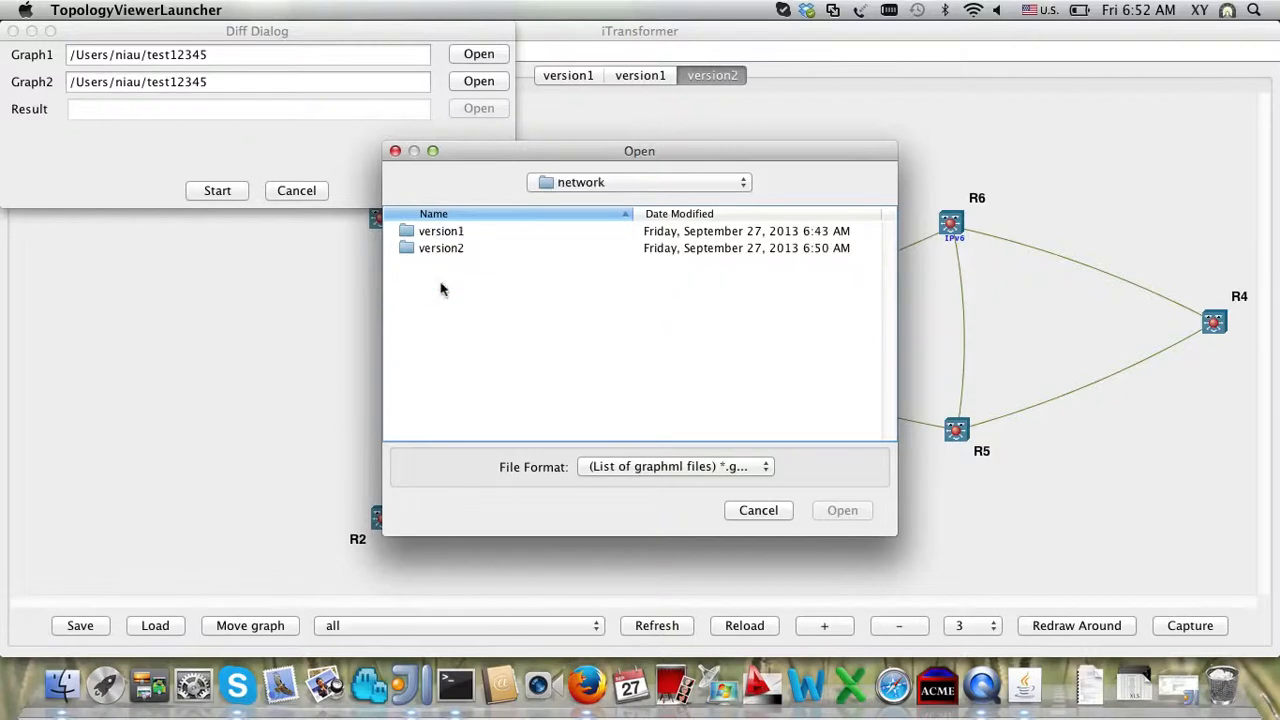
double_click(452, 232)
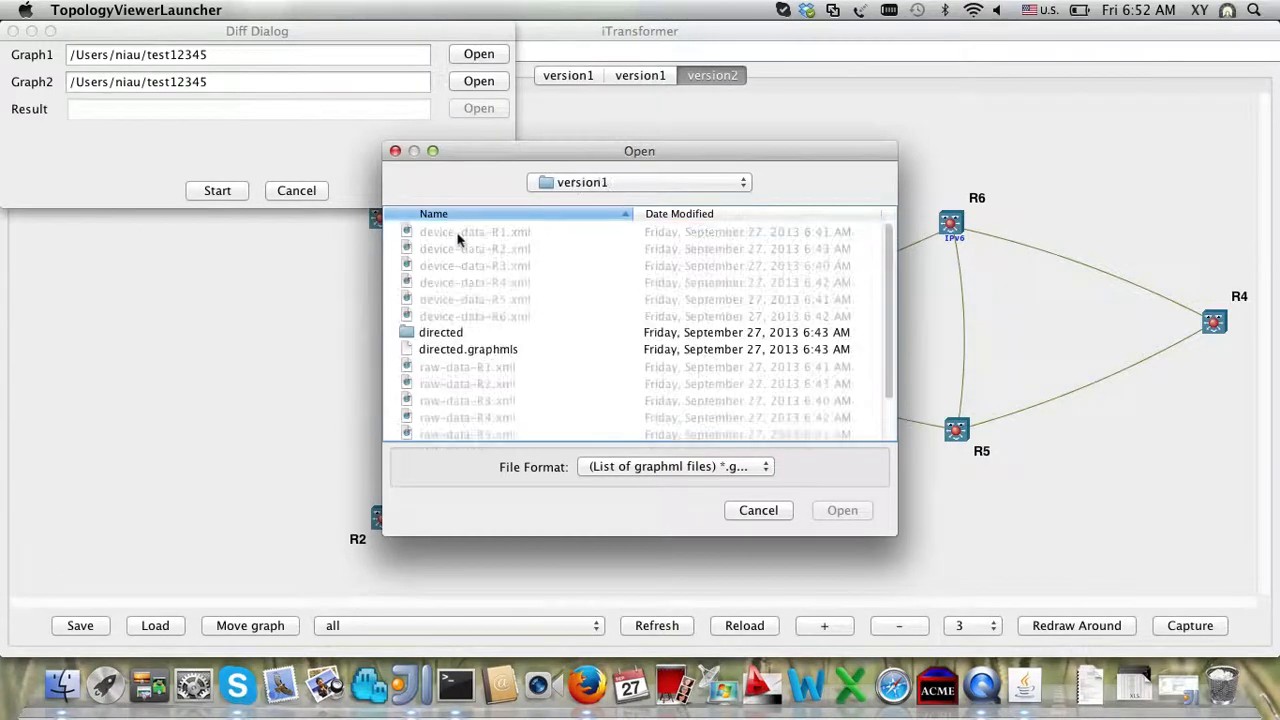
scroll(474, 330, down, 3)
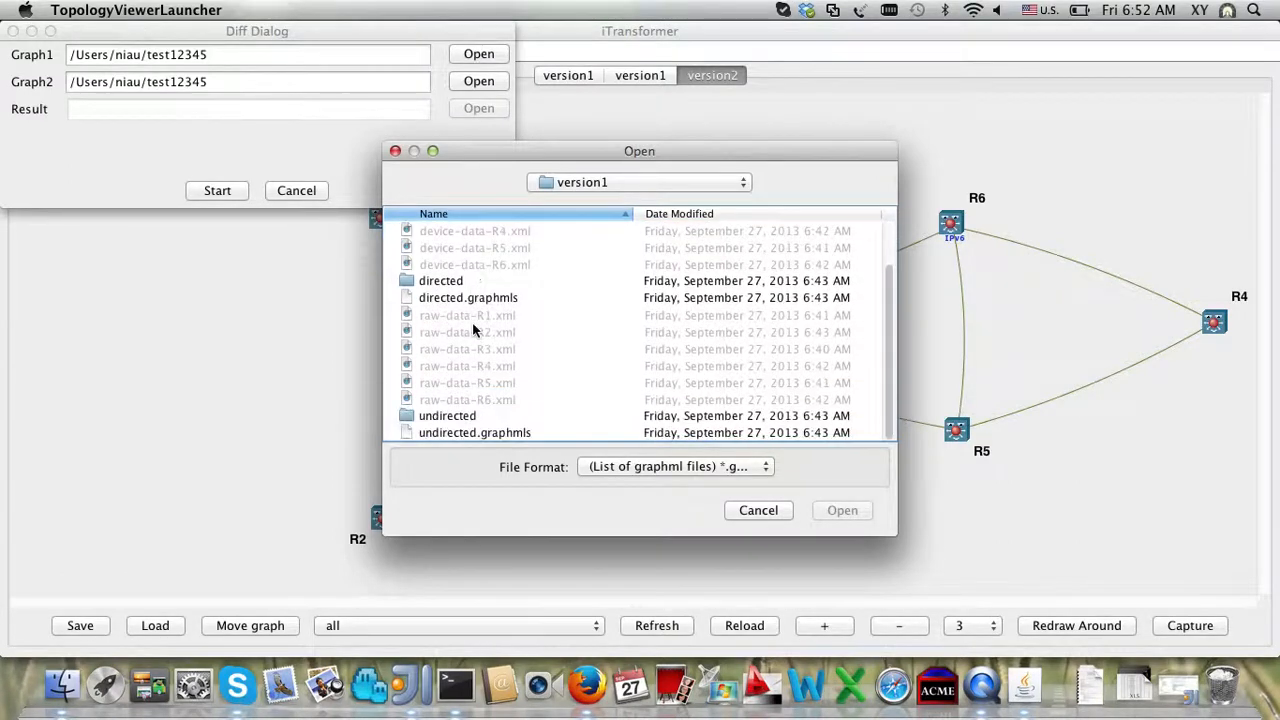
click(479, 433)
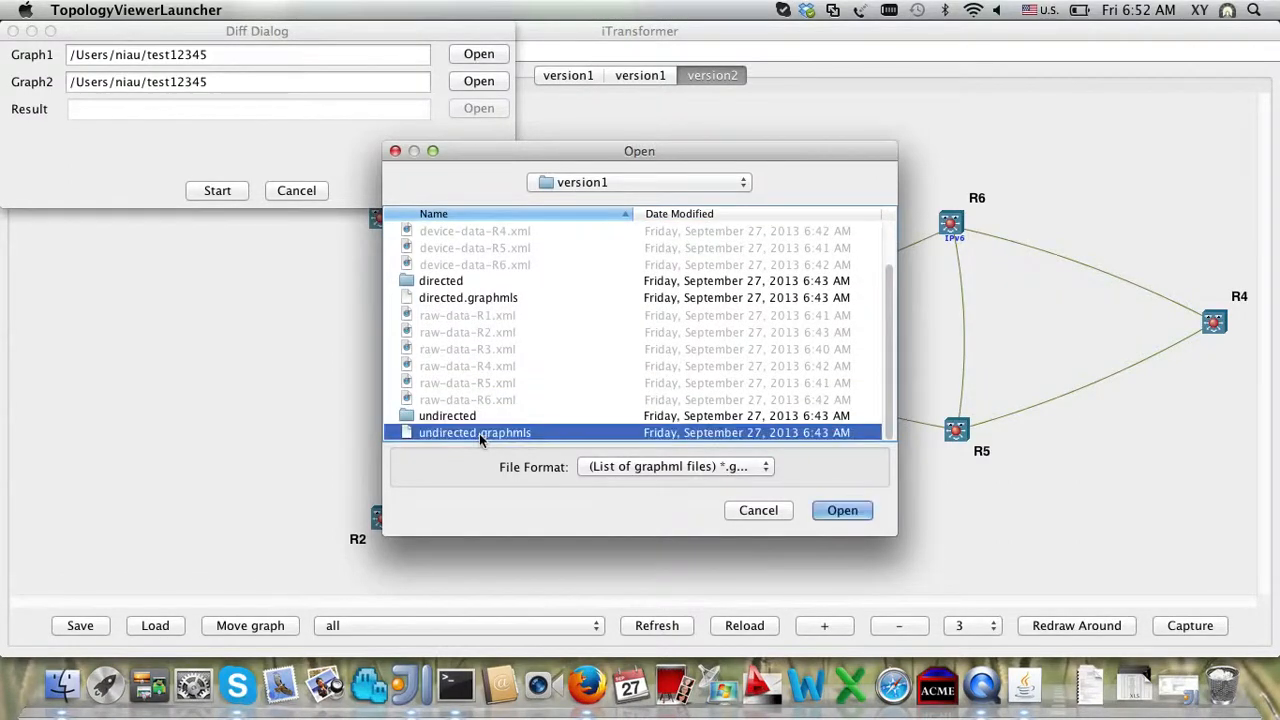
click(842, 511)
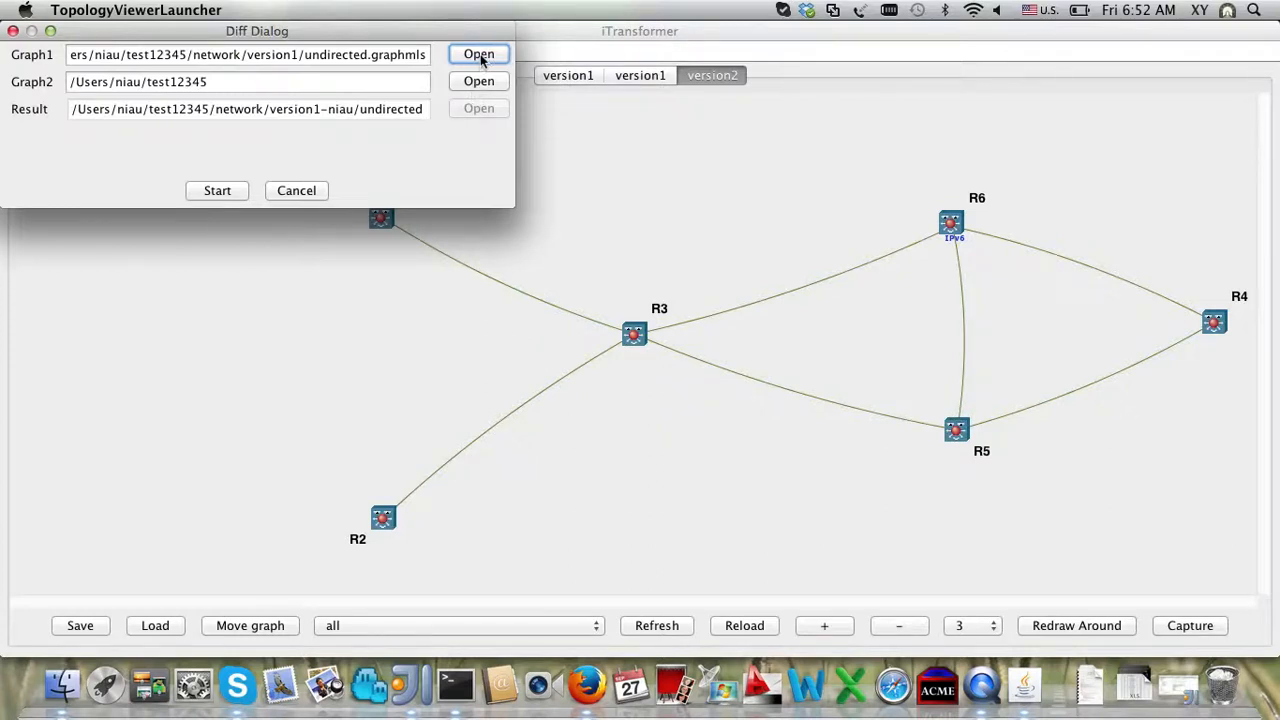
click(480, 54)
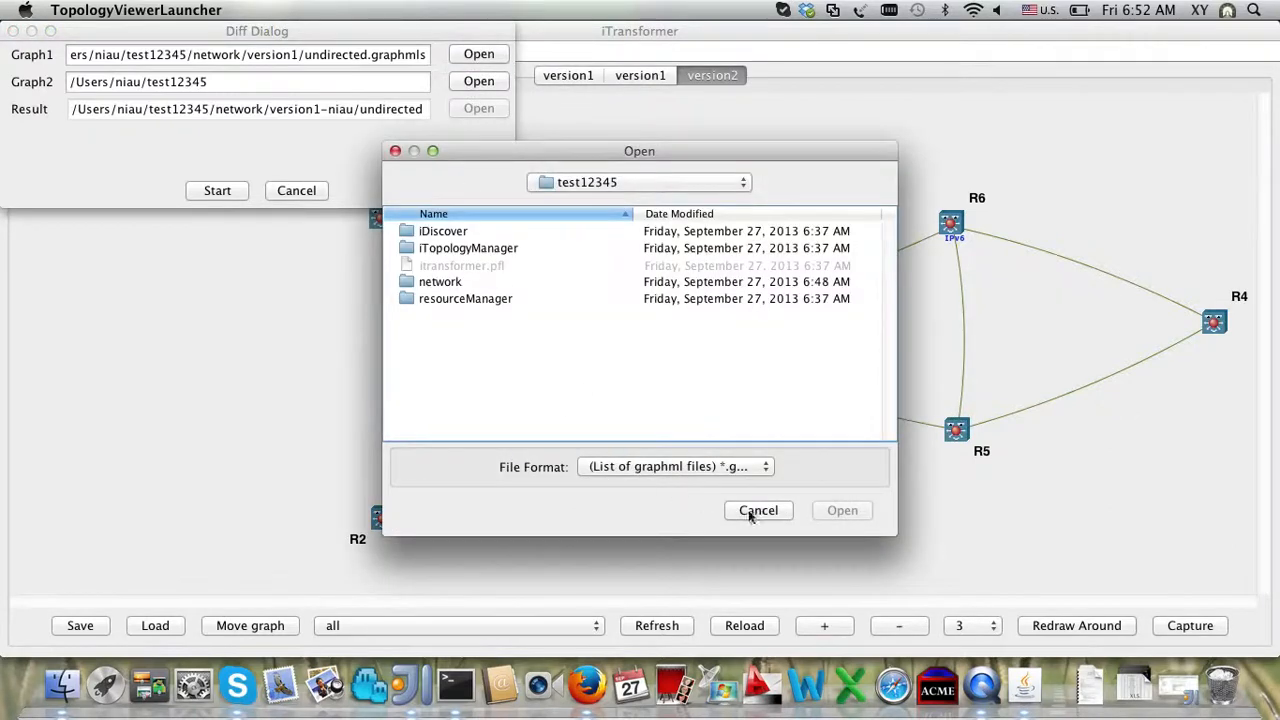
click(757, 511)
Step: Set Graph2 to version2's undirected.graphmls, run the diff, and dismiss the completion message
click(484, 83)
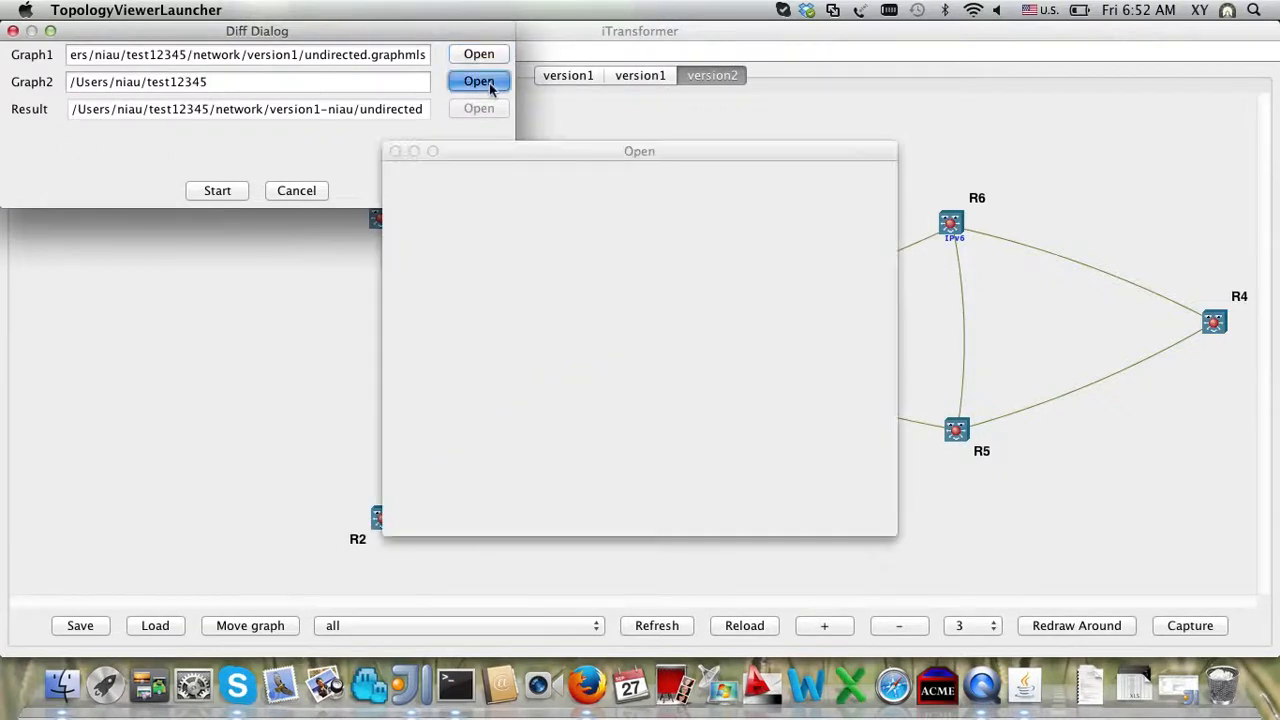
click(463, 282)
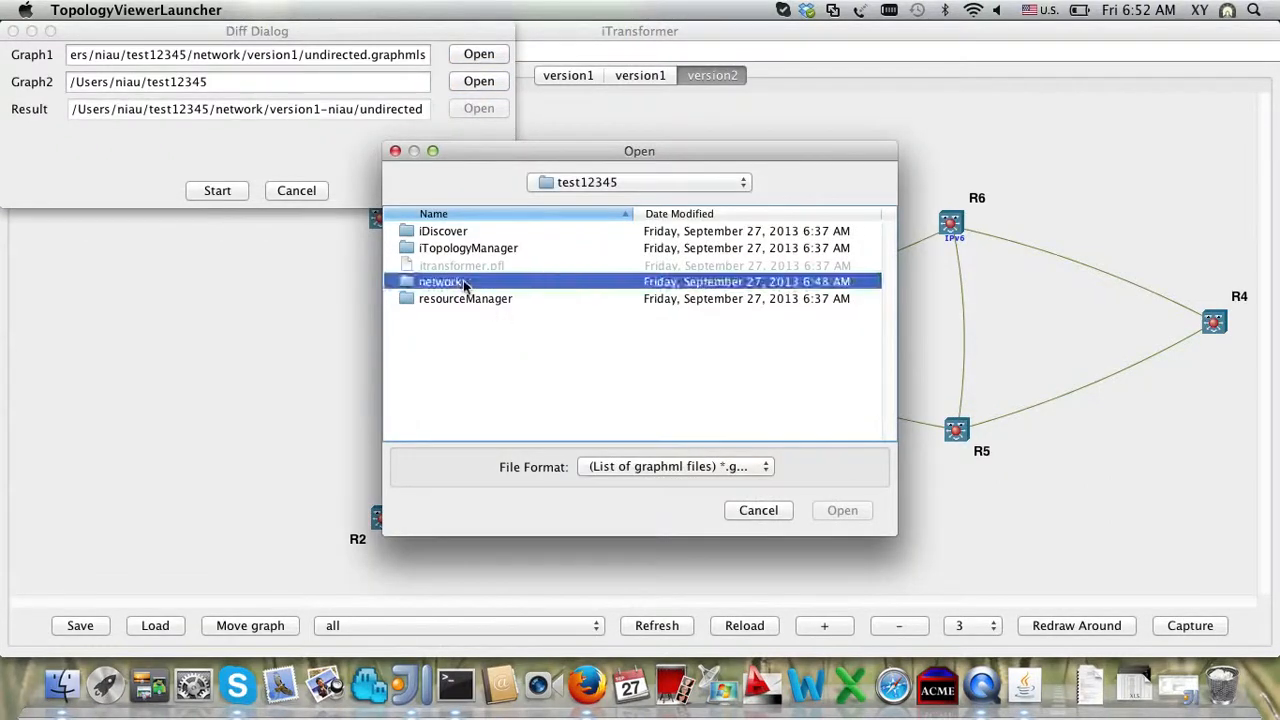
double_click(463, 281)
double_click(453, 252)
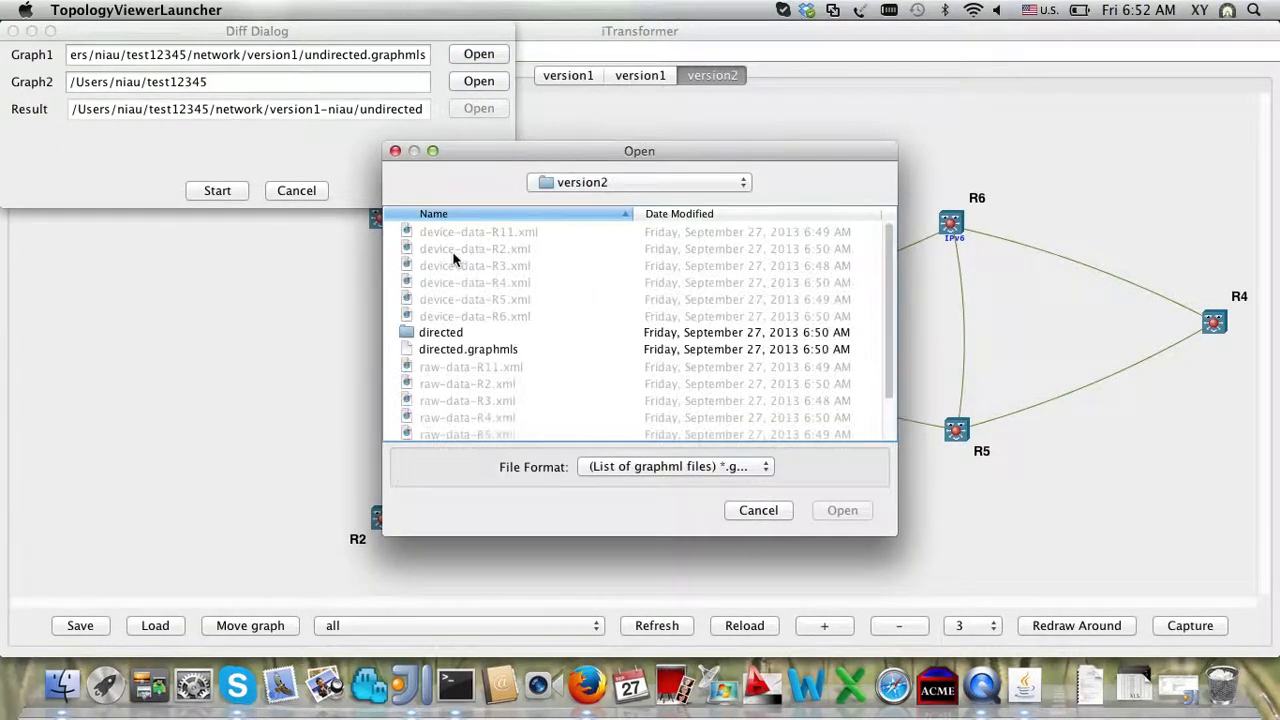
scroll(468, 345, down, 3)
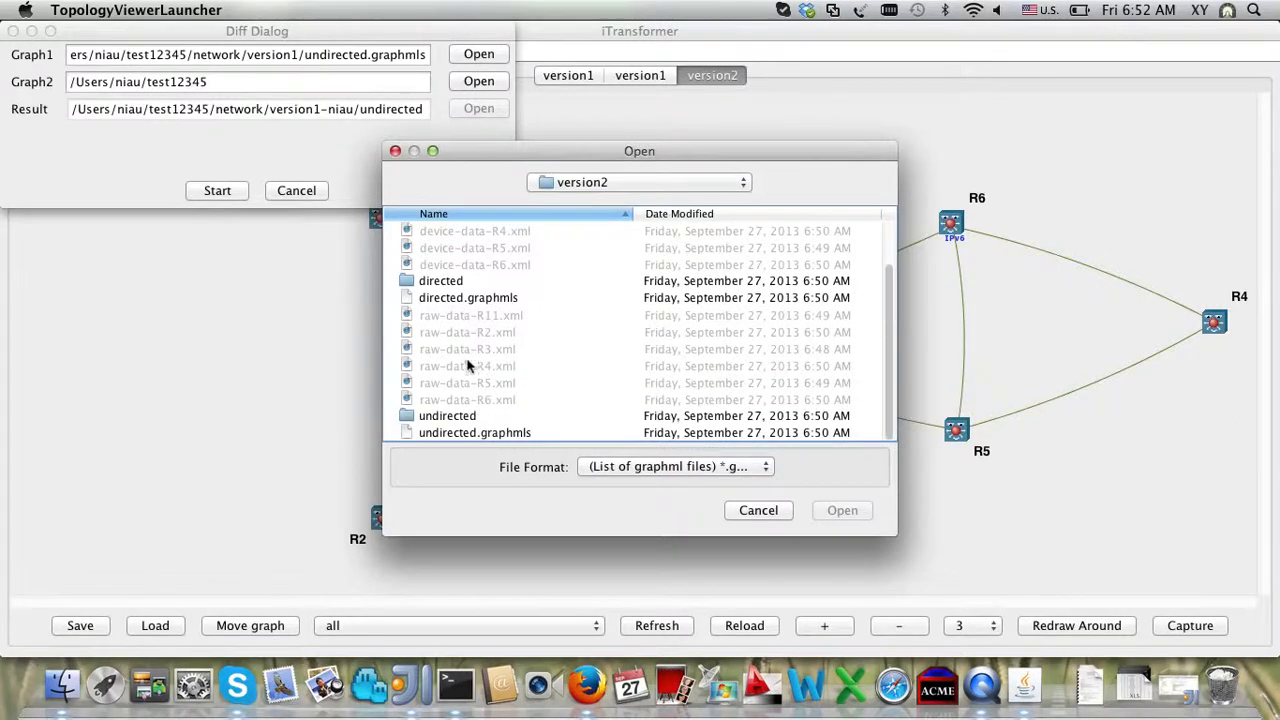
double_click(473, 433)
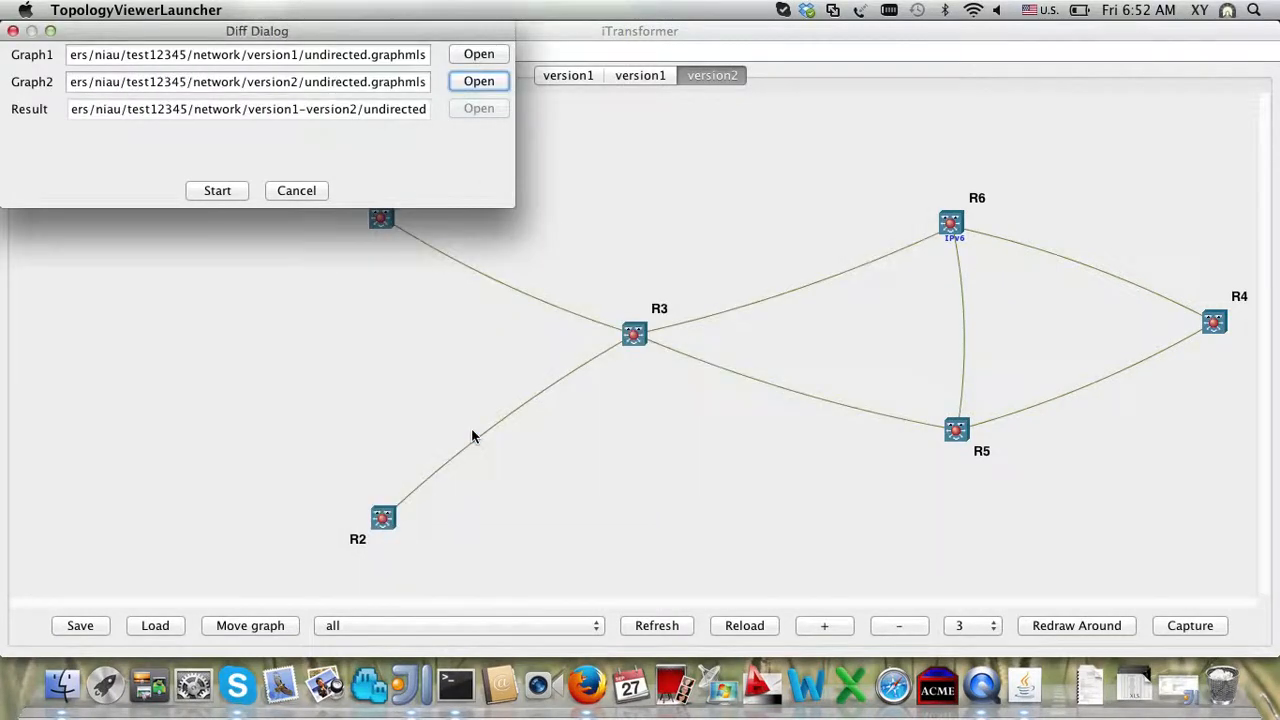
click(235, 195)
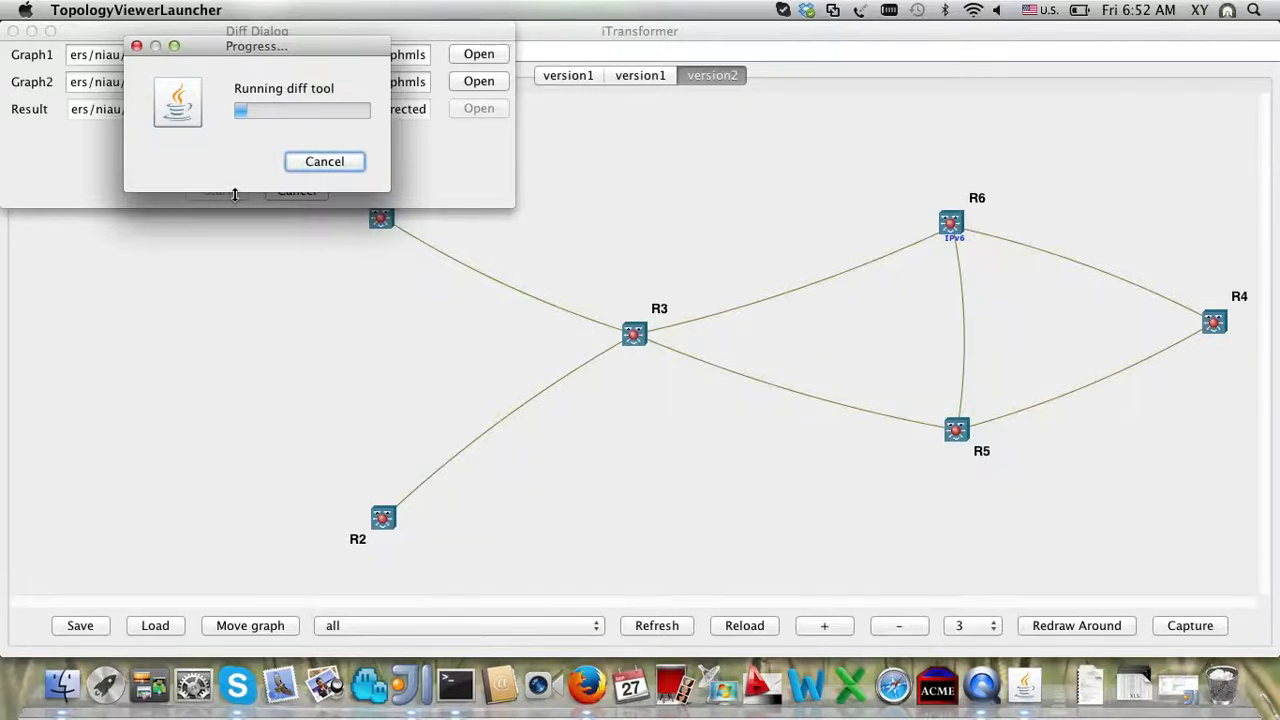
click(322, 163)
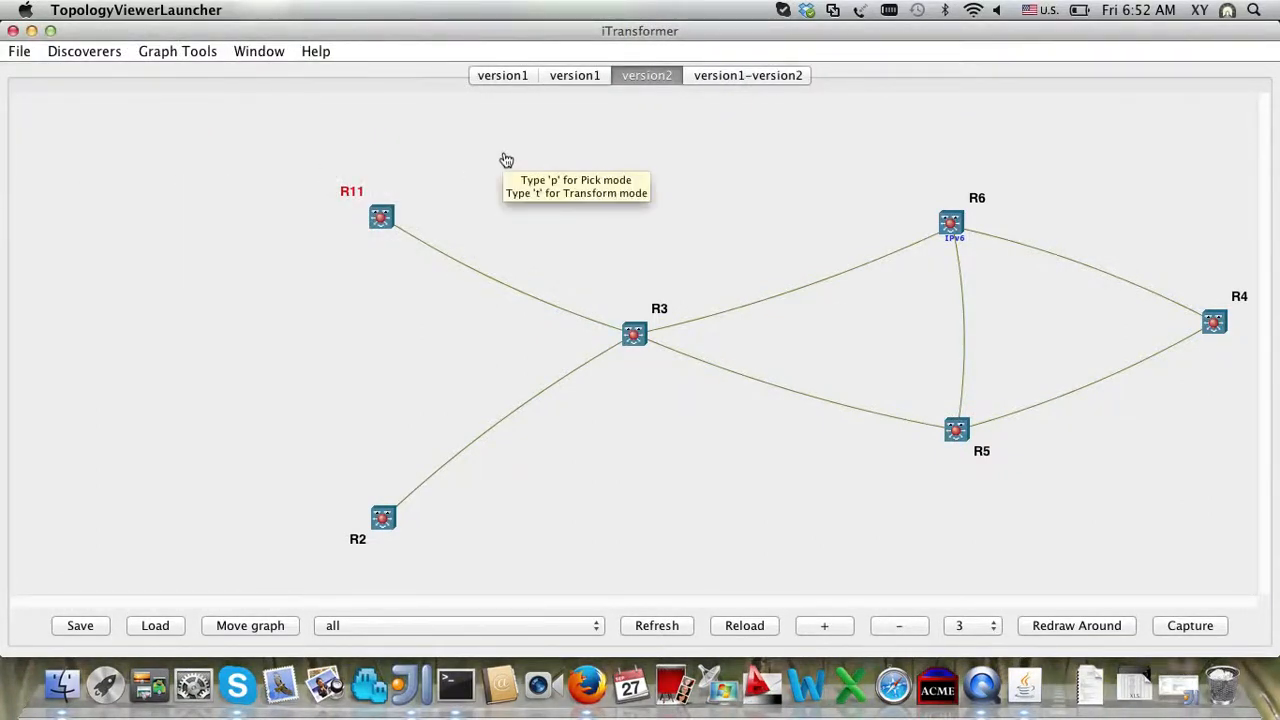
Step: Show the version1-version2 diff graph and drag node R1 out of the corner toward R11
scroll(506, 161, down, 1)
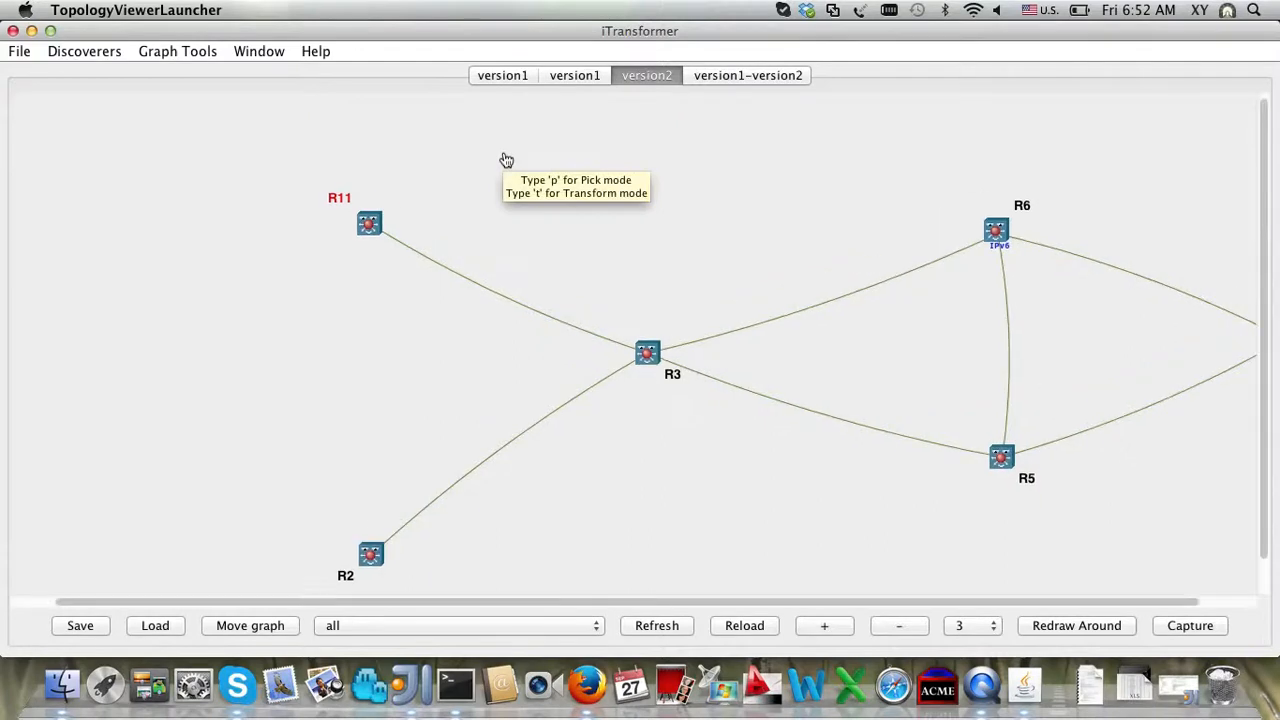
click(739, 76)
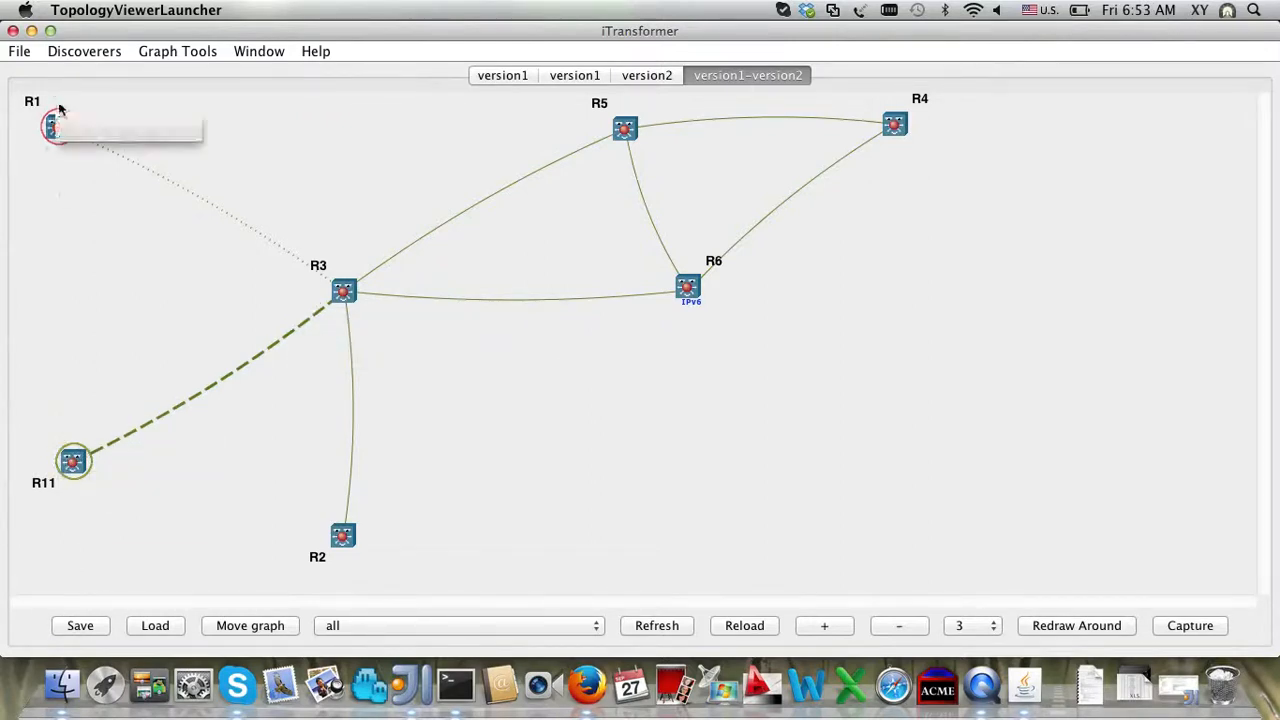
drag(45, 131, 80, 238)
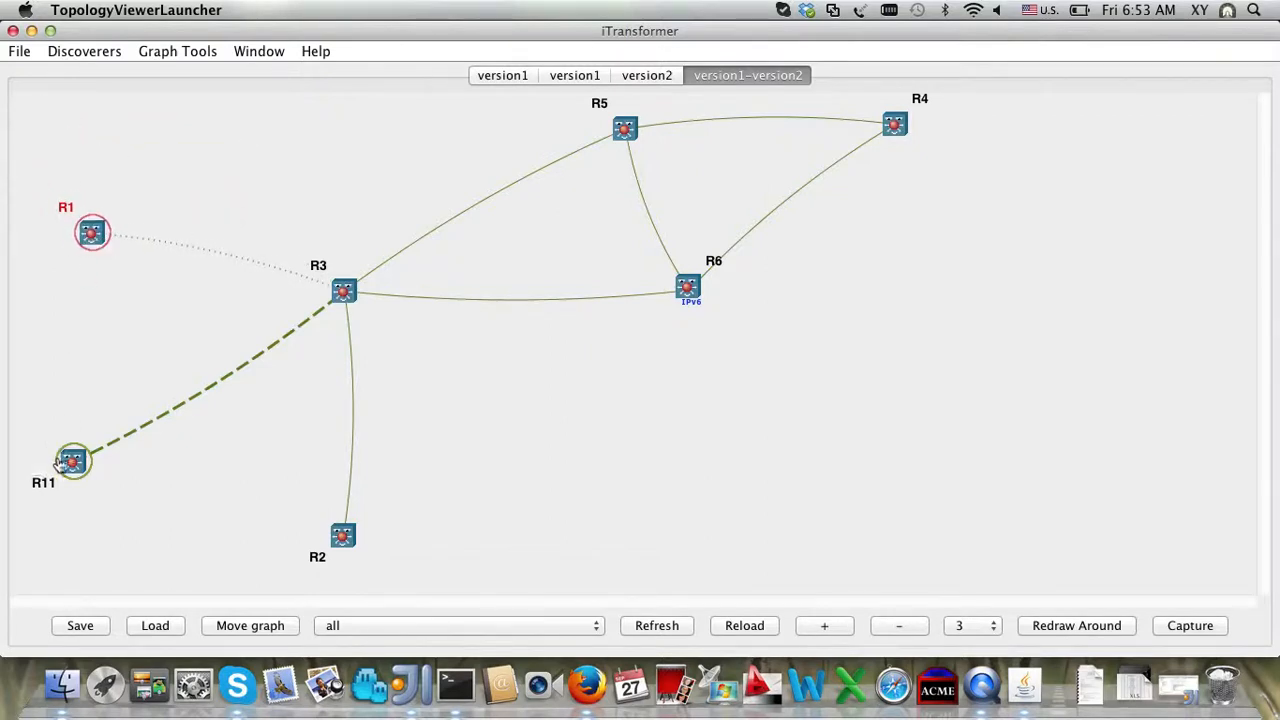
mouse_move(72, 468)
mouse_move(92, 233)
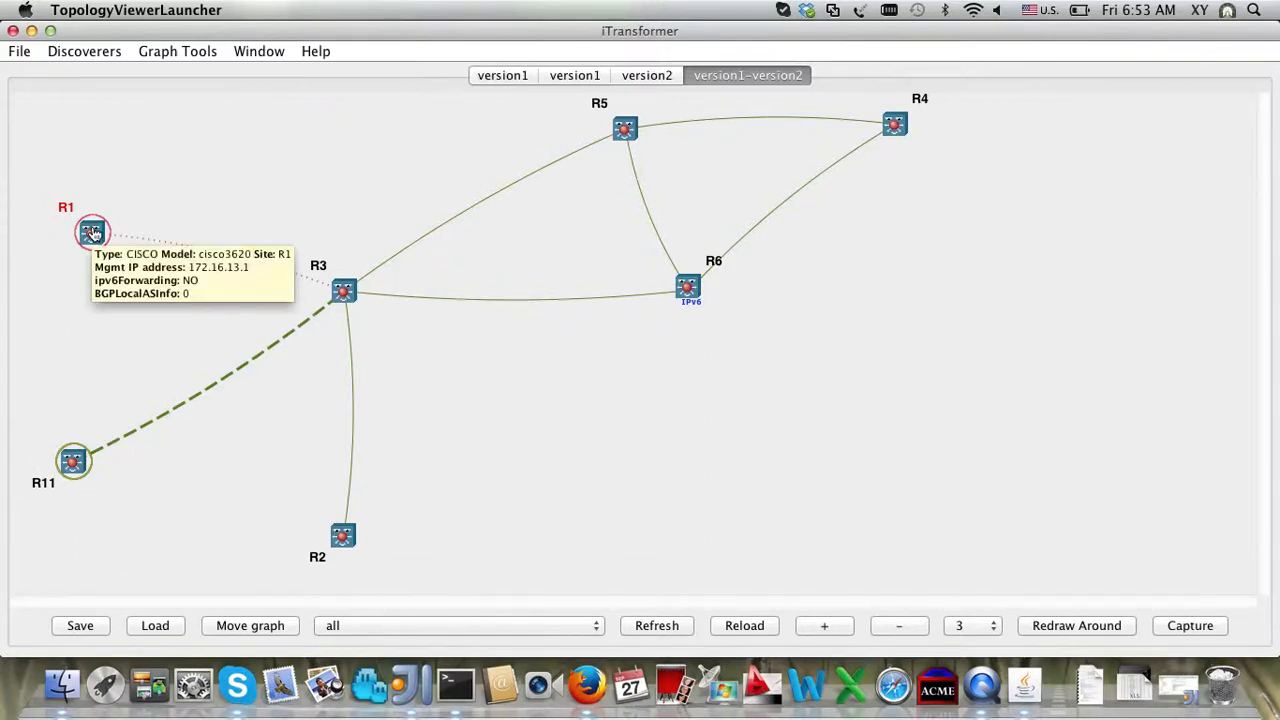
mouse_move(417, 297)
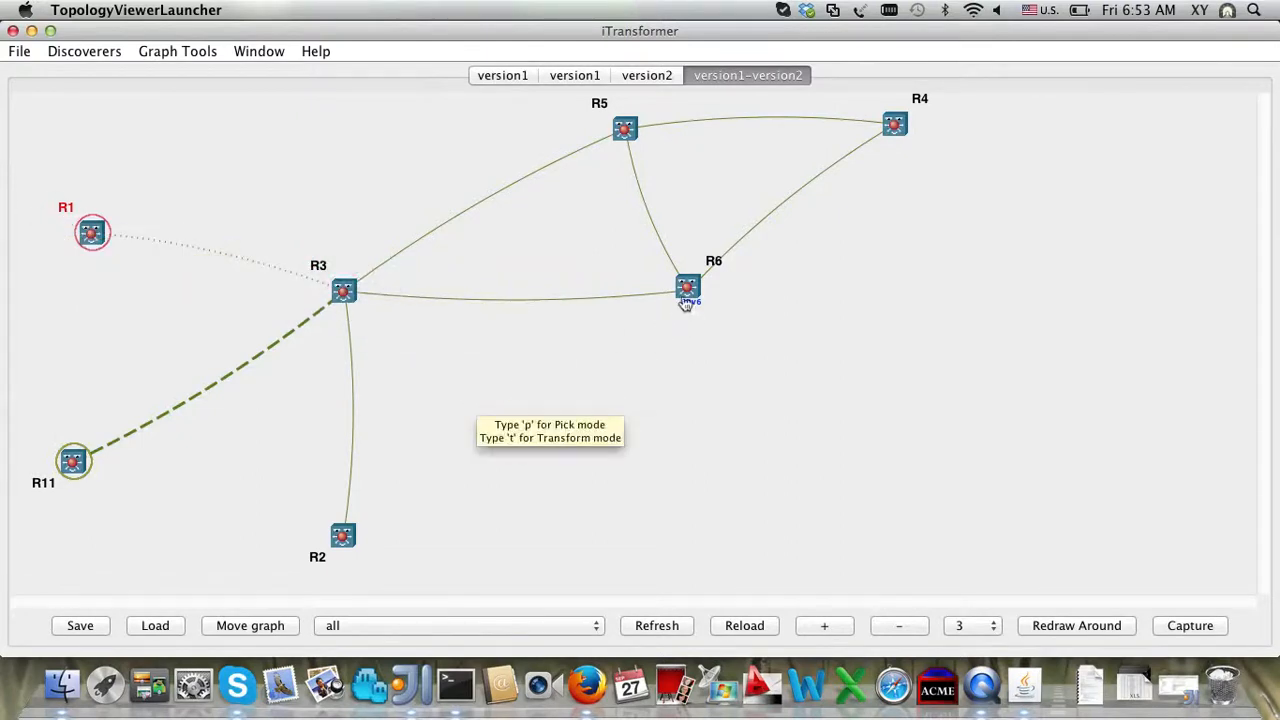
Step: Step back through the version2 and version1 tabs to the first version1 graph, then open Discoverers
click(647, 78)
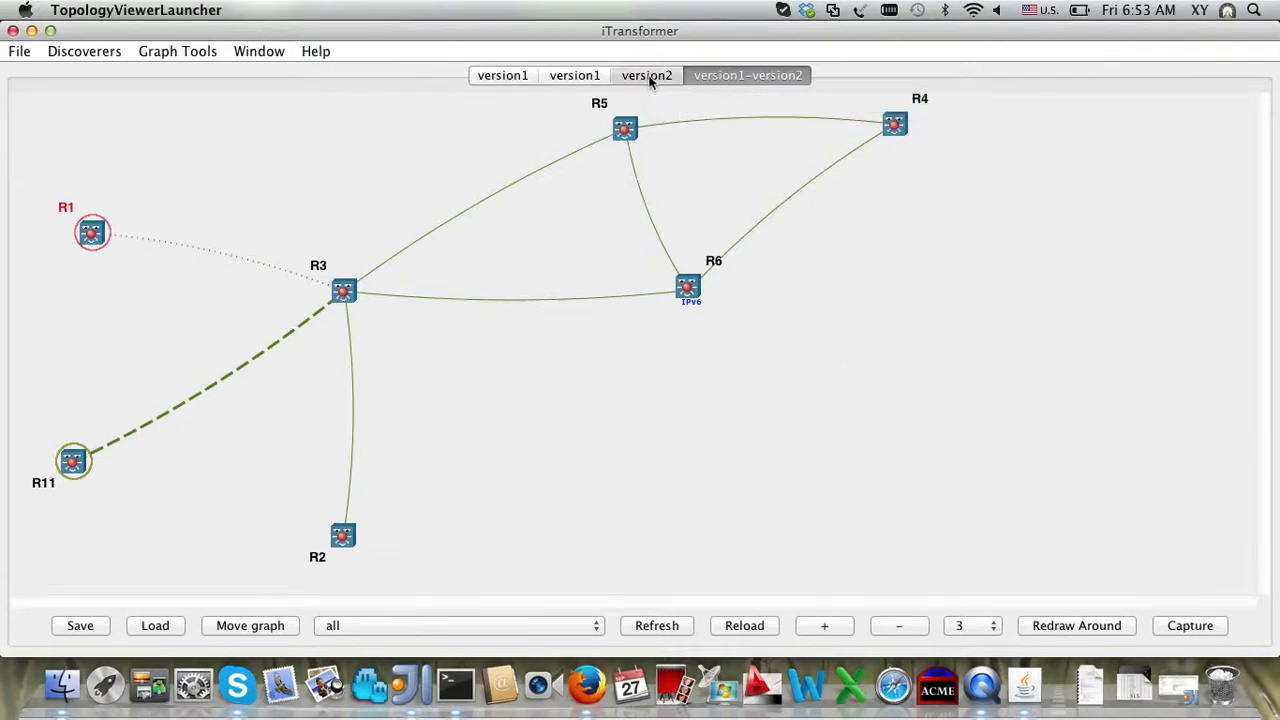
click(586, 82)
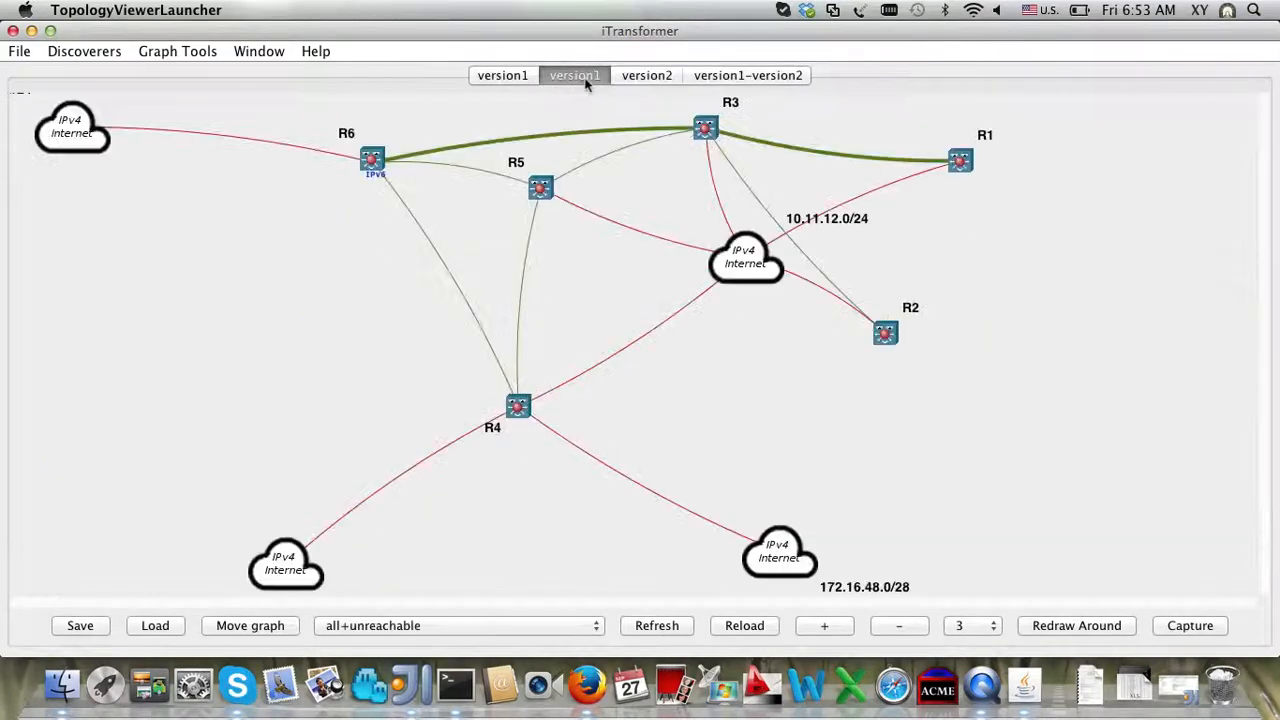
click(525, 77)
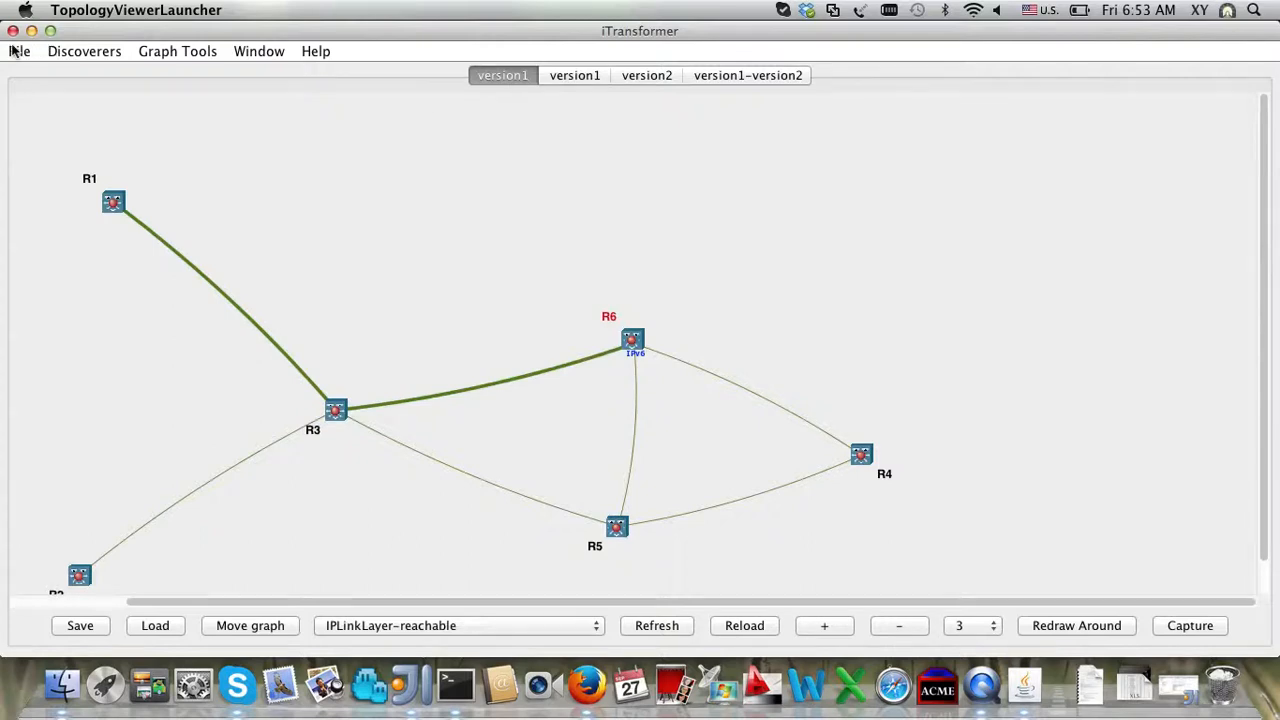
click(108, 55)
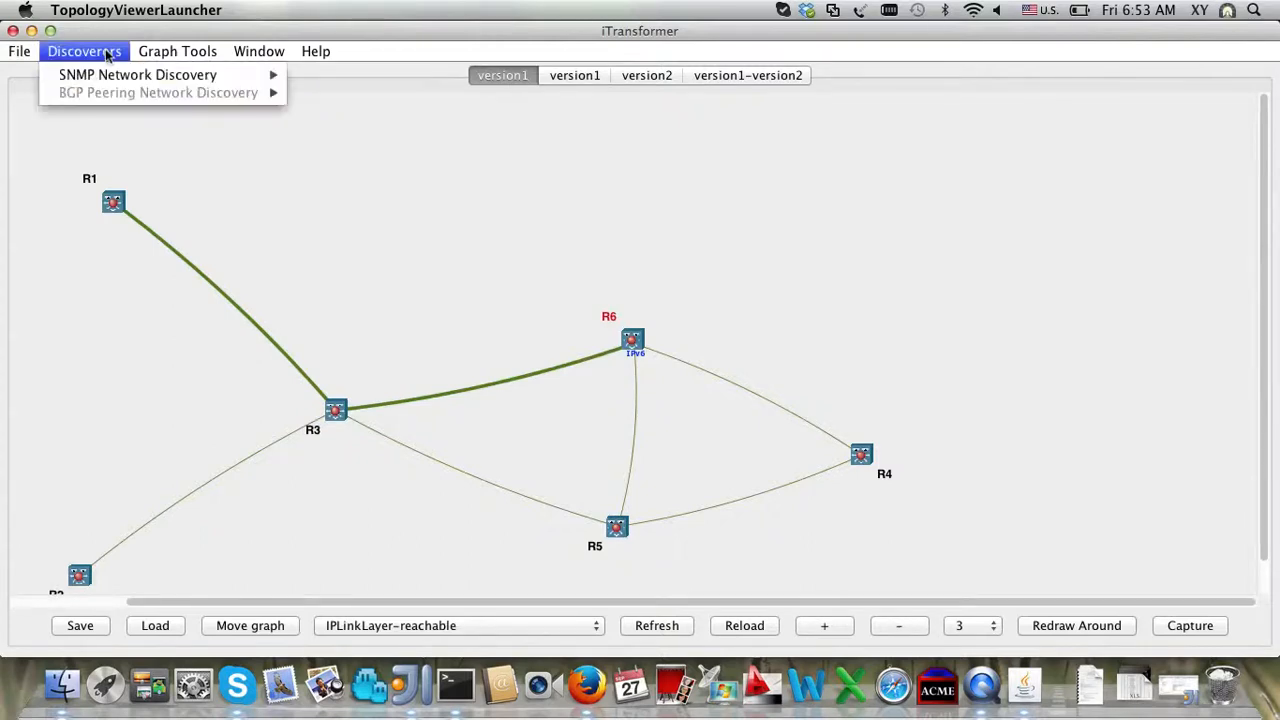
mouse_move(150, 75)
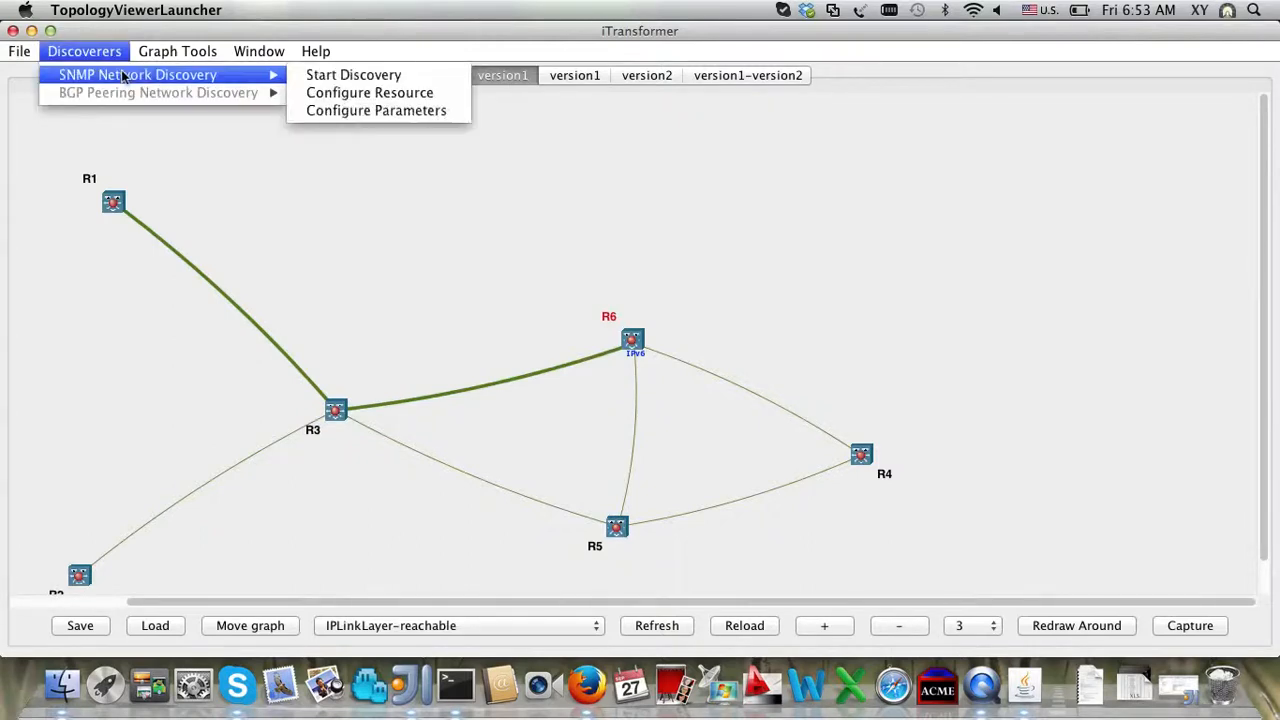
Step: Open the SNMP Network Discovery parameters XML and widen the editor so long lines show
click(361, 111)
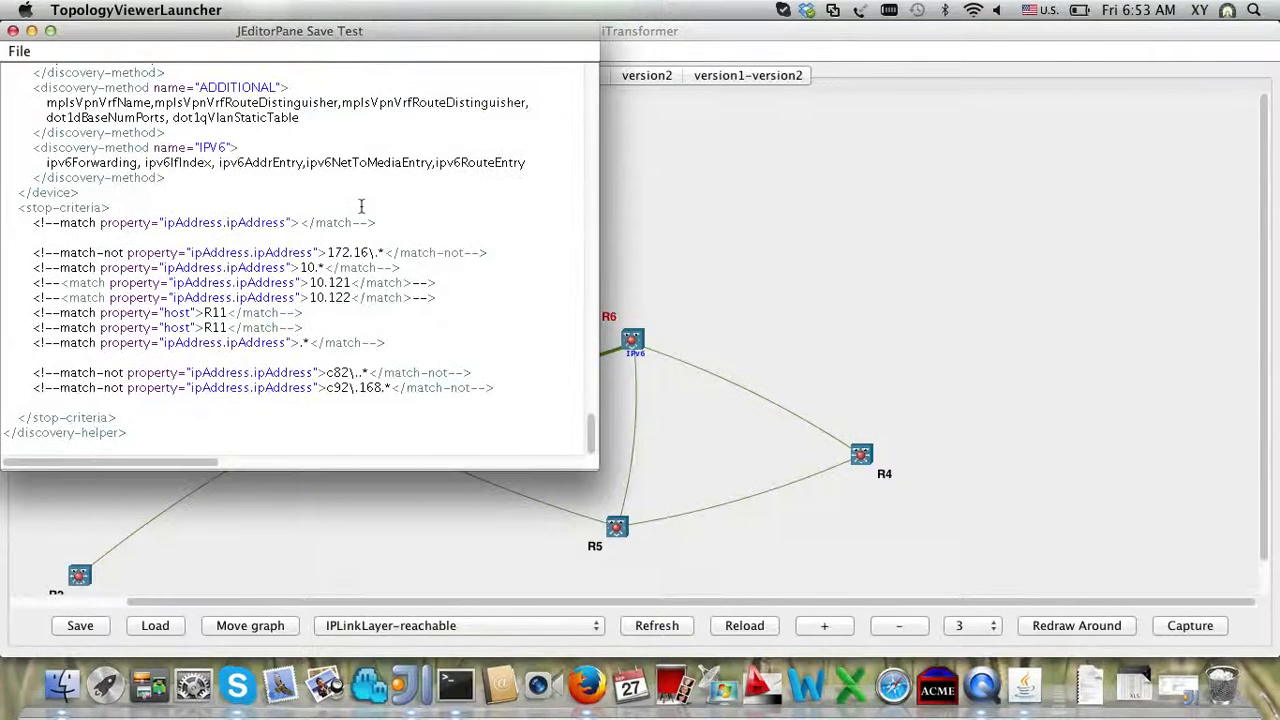
scroll(360, 206, up, 10)
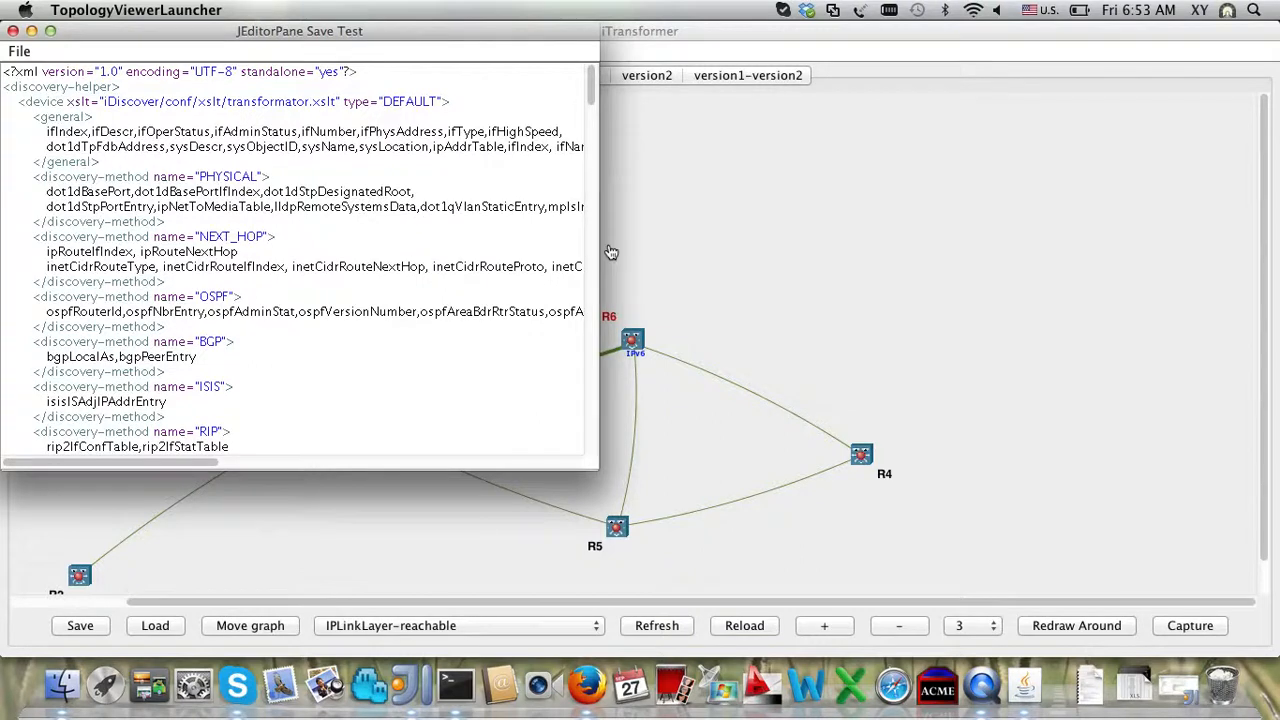
drag(598, 253, 843, 253)
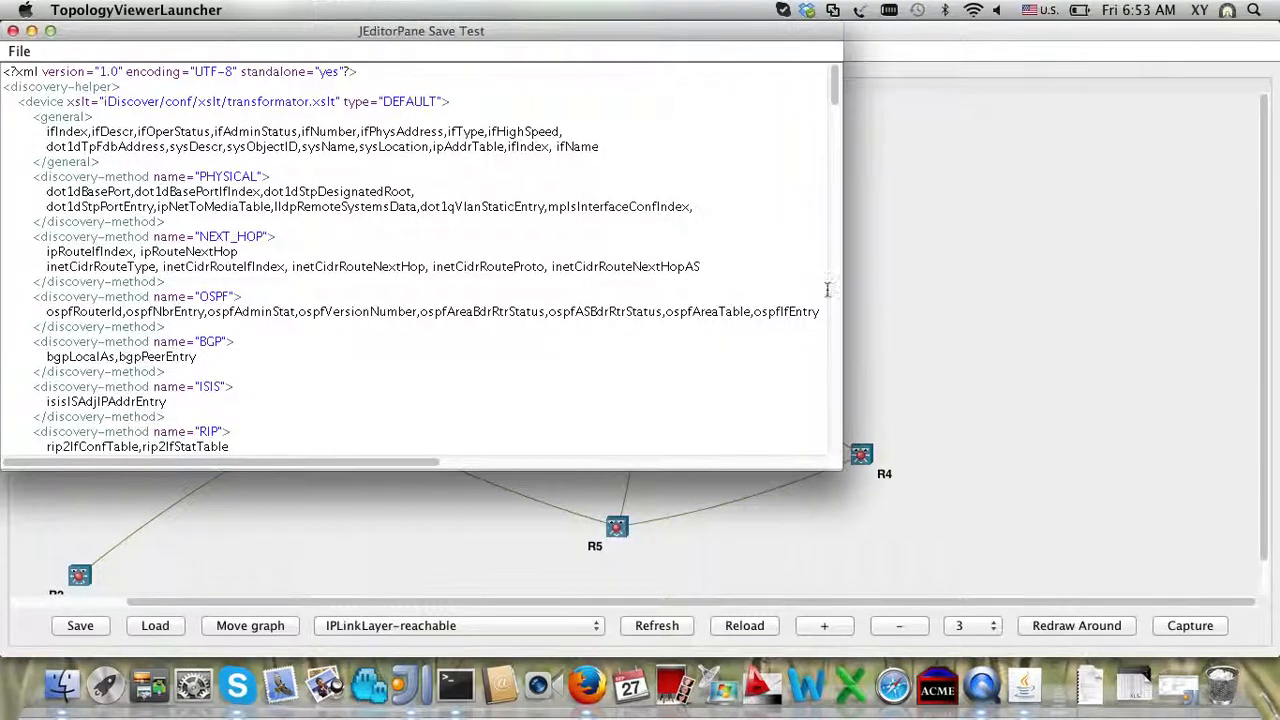
Step: Select the DEFAULT device type and review its PHYSICAL, NEXT_HOP, OSPF, BGP, ISIS and RIP methods
double_click(409, 104)
click(397, 117)
scroll(397, 121, down, 3)
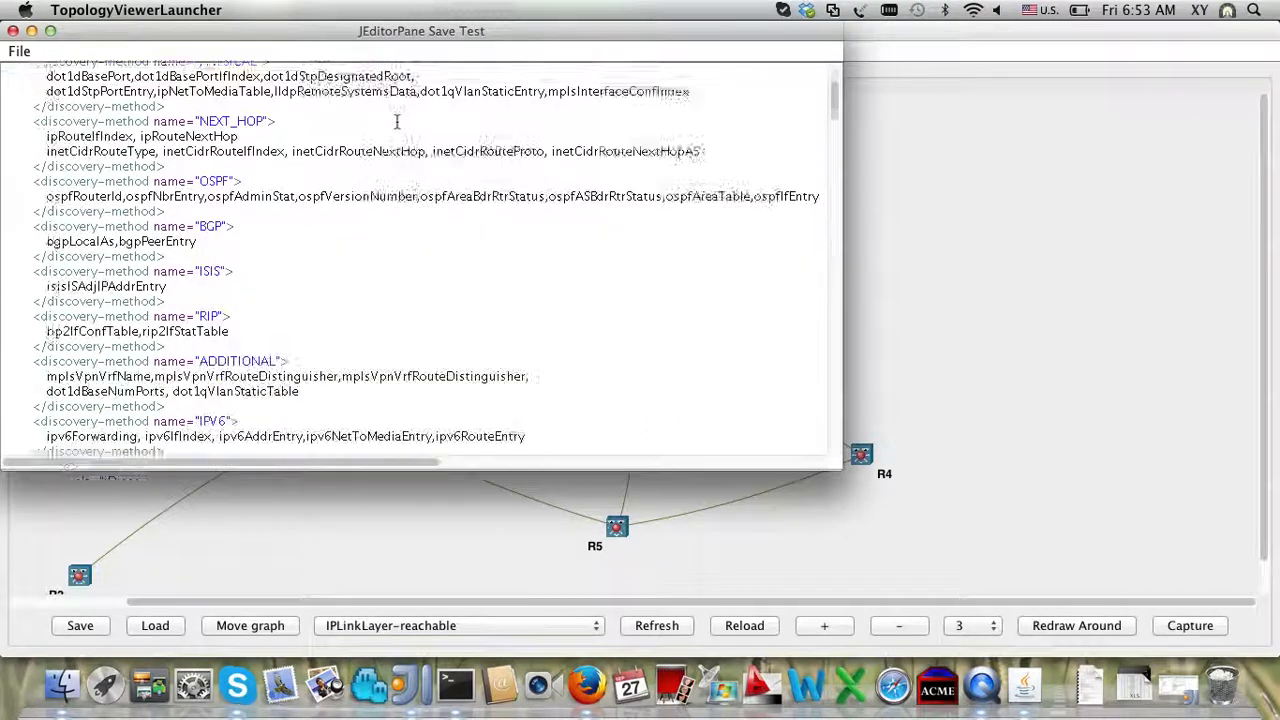
scroll(397, 121, down, 1)
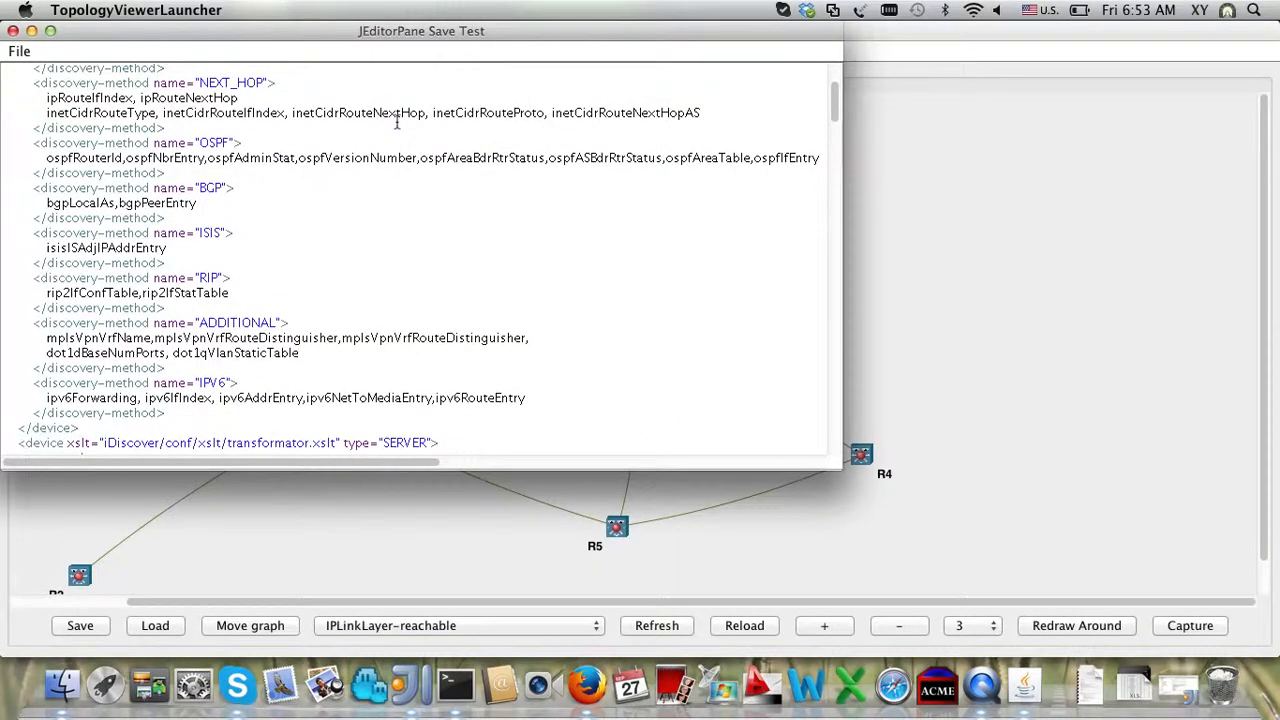
scroll(397, 121, down, 5)
scroll(397, 121, up, 15)
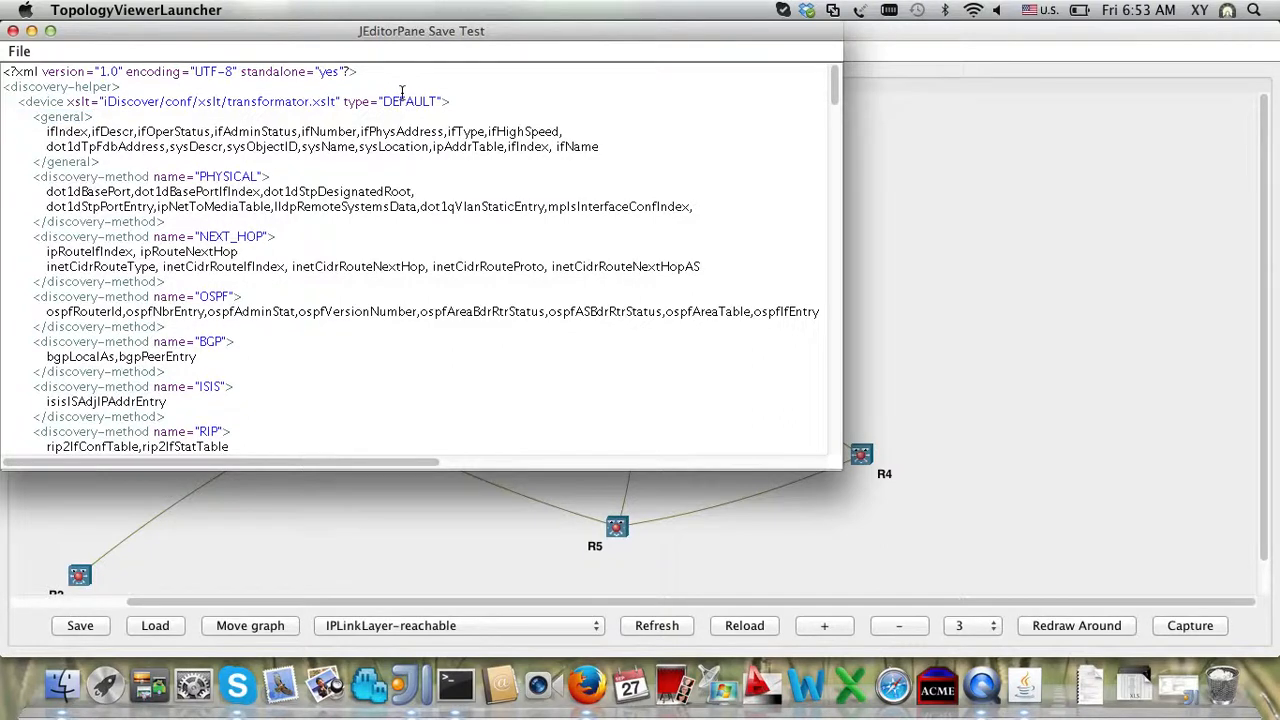
double_click(405, 101)
scroll(407, 104, down, 15)
scroll(407, 104, down, 2)
scroll(407, 104, up, 15)
scroll(407, 104, right, 2)
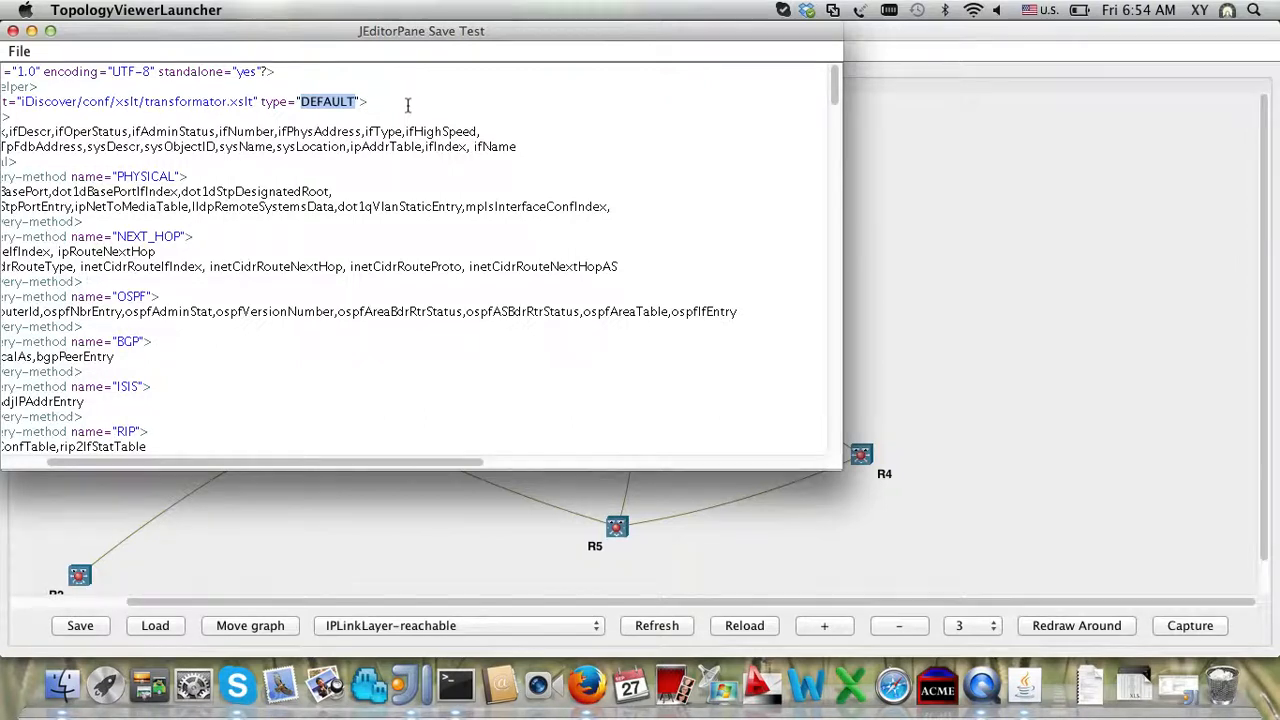
scroll(408, 105, left, 3)
scroll(408, 105, down, 2)
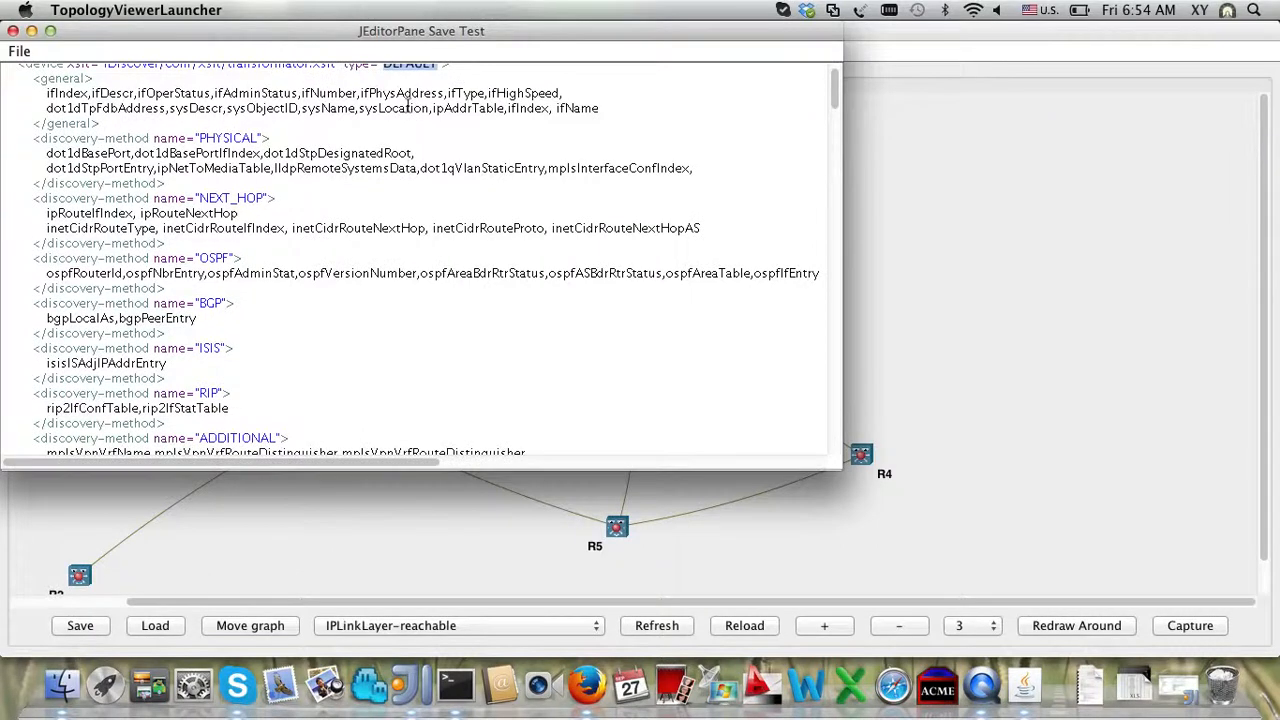
Step: Scroll past the CISCO and JUNIPER device sections and select the HP device type
scroll(408, 105, down, 10)
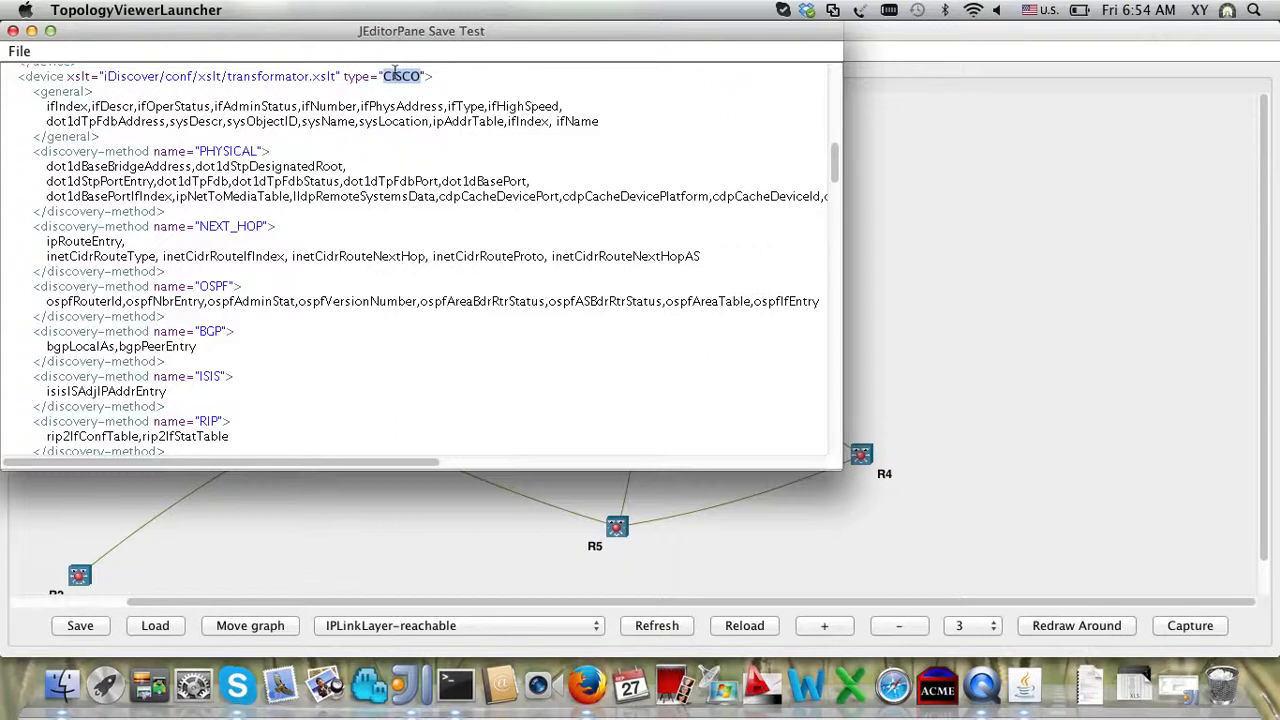
scroll(235, 150, down, 8)
scroll(235, 150, down, 8)
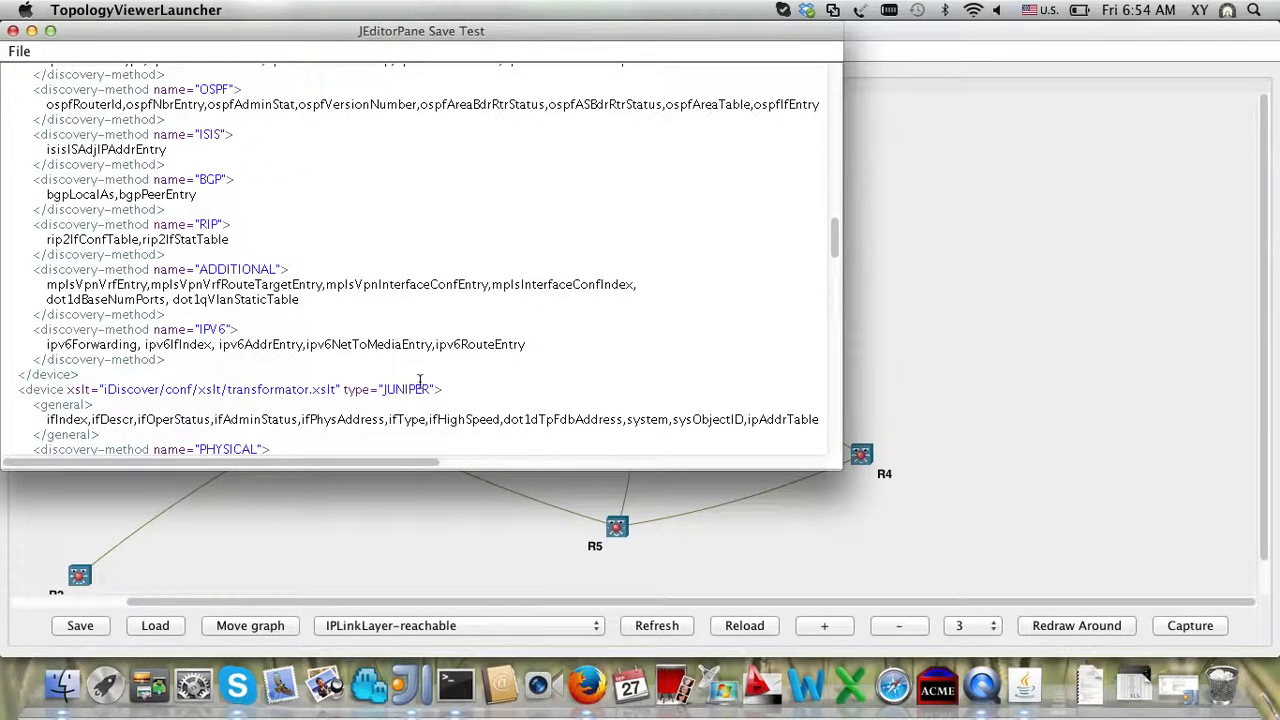
scroll(420, 382, down, 10)
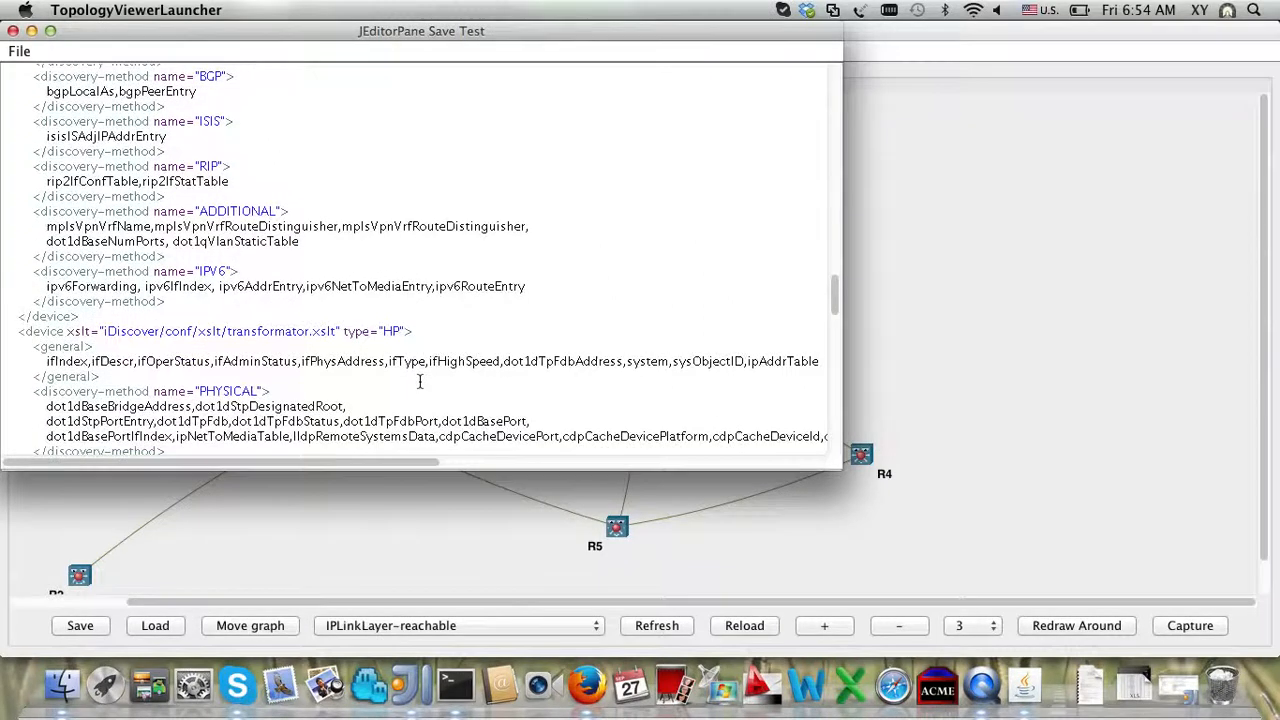
double_click(391, 332)
Step: Highlight the HP block with PHYSICAL, NEXT_HOP and ADDITIONAL methods, then review the TELLABS section
scroll(383, 325, down, 4)
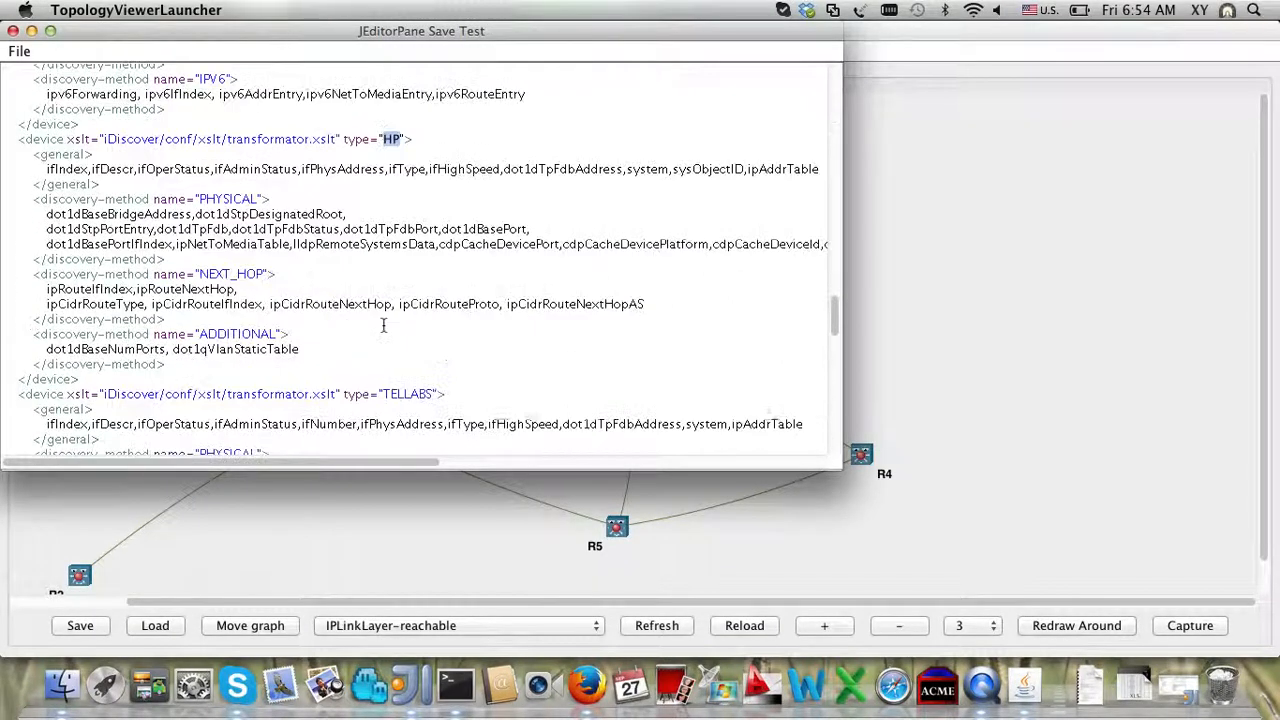
mouse_move(27, 139)
mouse_down()
mouse_move(117, 289)
mouse_move(110, 377)
mouse_move(12, 165)
mouse_move(14, 141)
mouse_up()
click(108, 377)
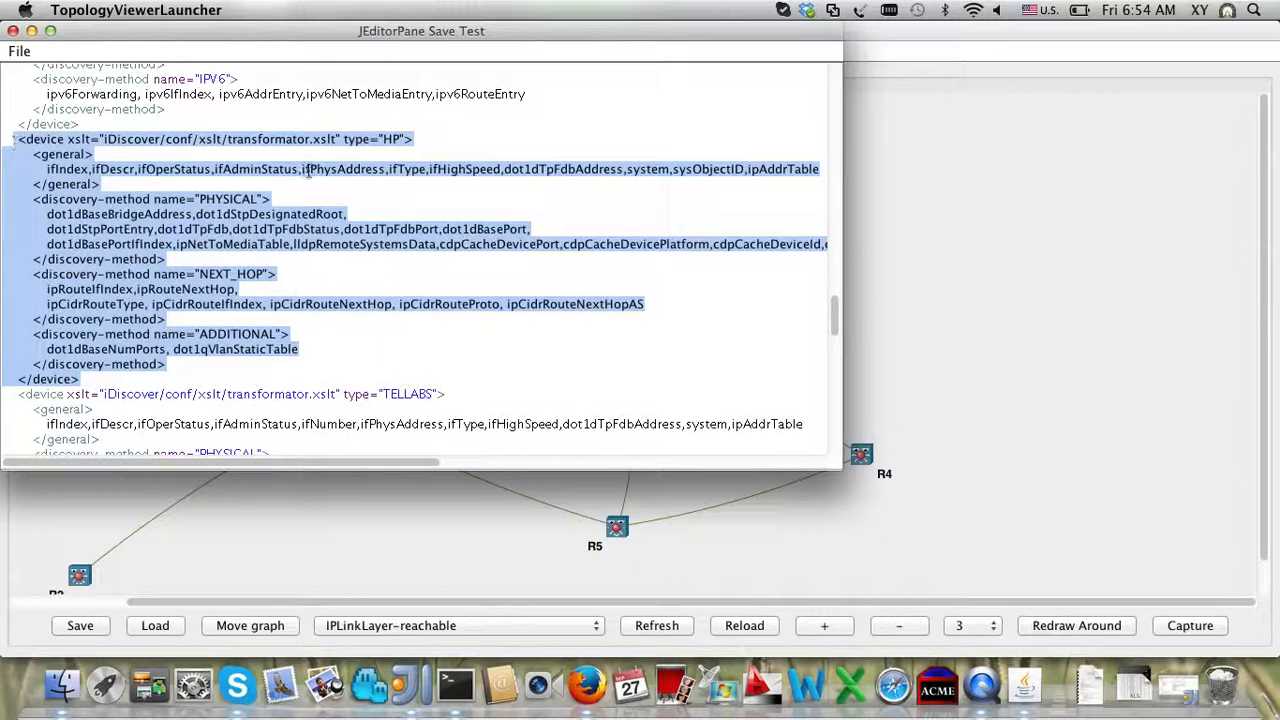
click(391, 150)
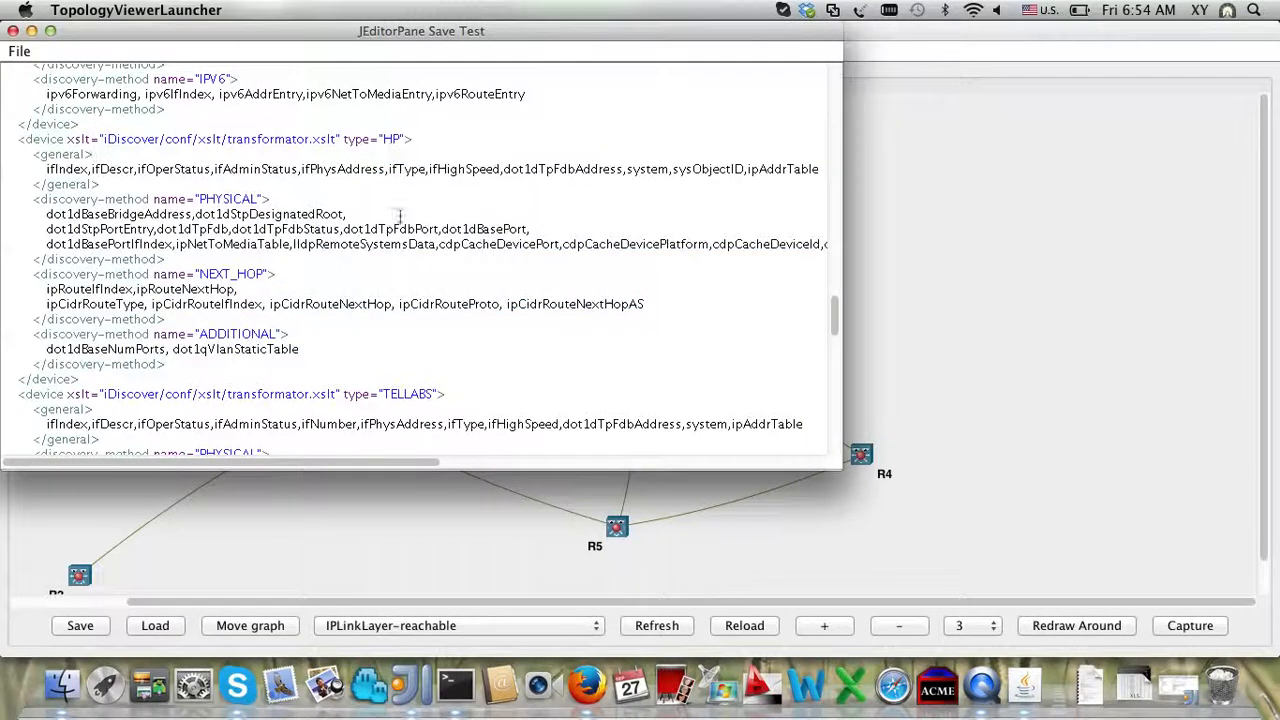
click(690, 290)
scroll(692, 308, down, 5)
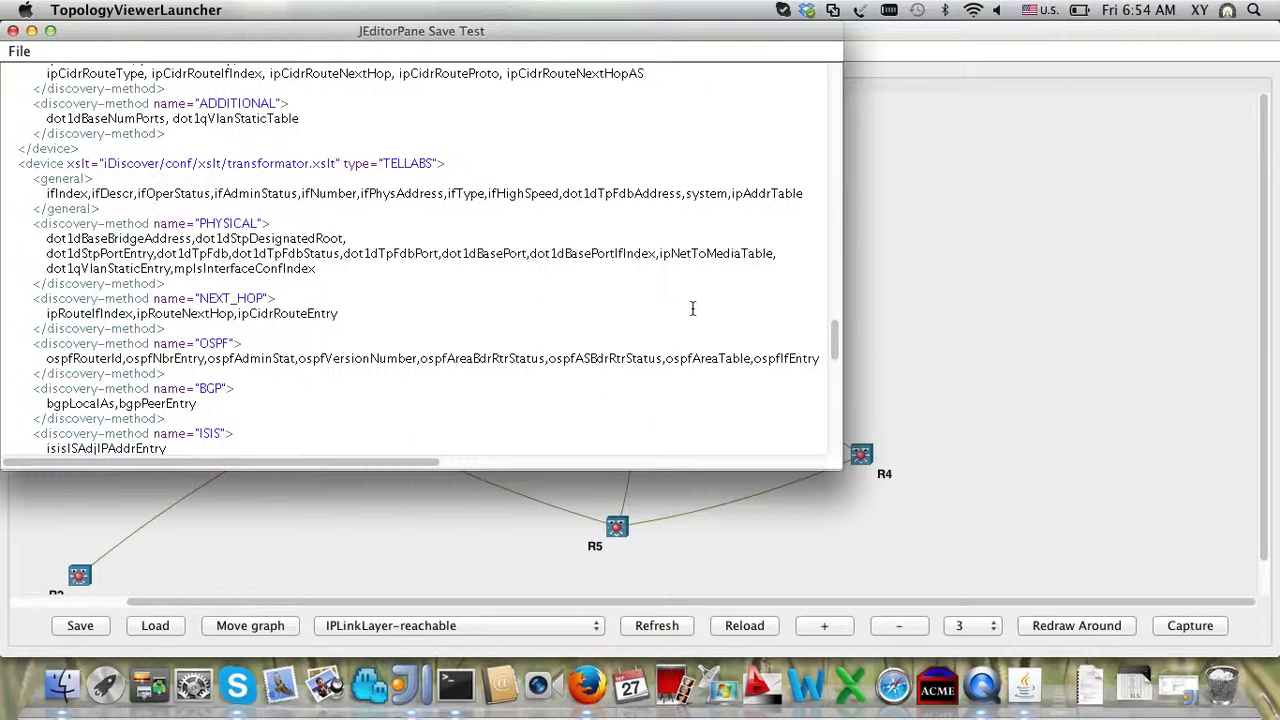
click(17, 52)
Step: Close the discovery parameters editor and open router R6's device XML in DeviceXmlEditor
click(20, 89)
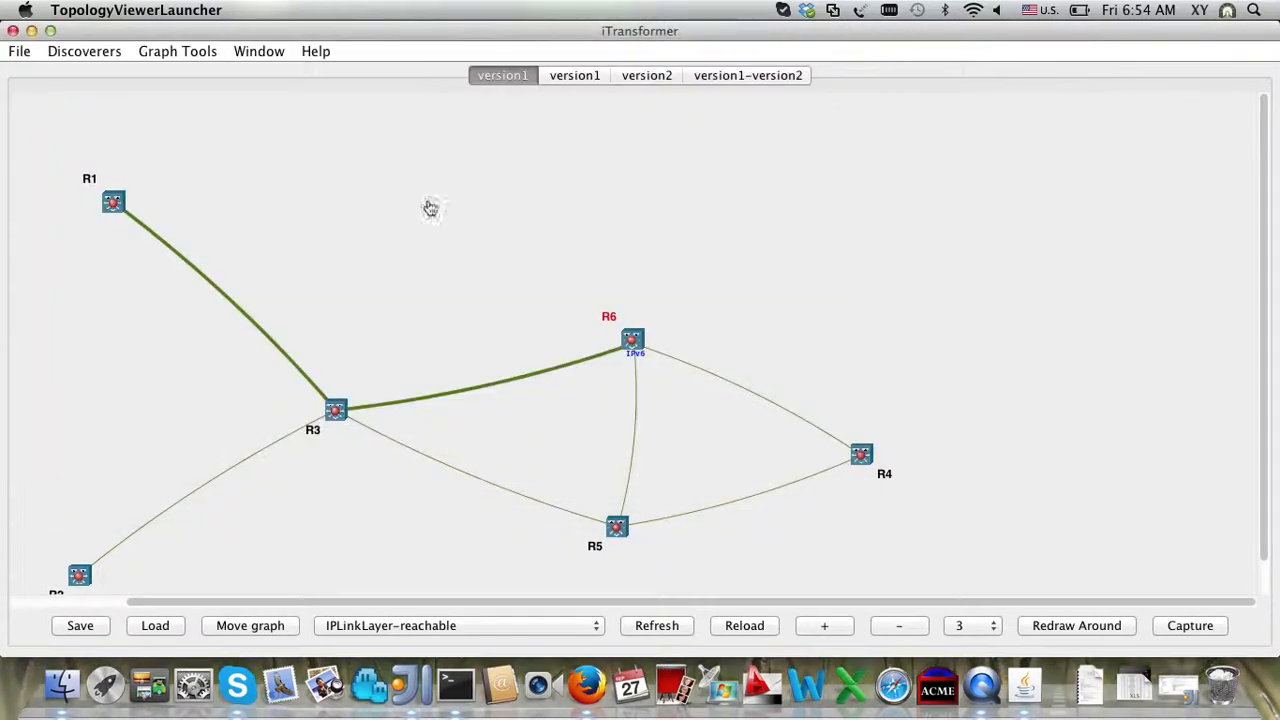
right_click(634, 340)
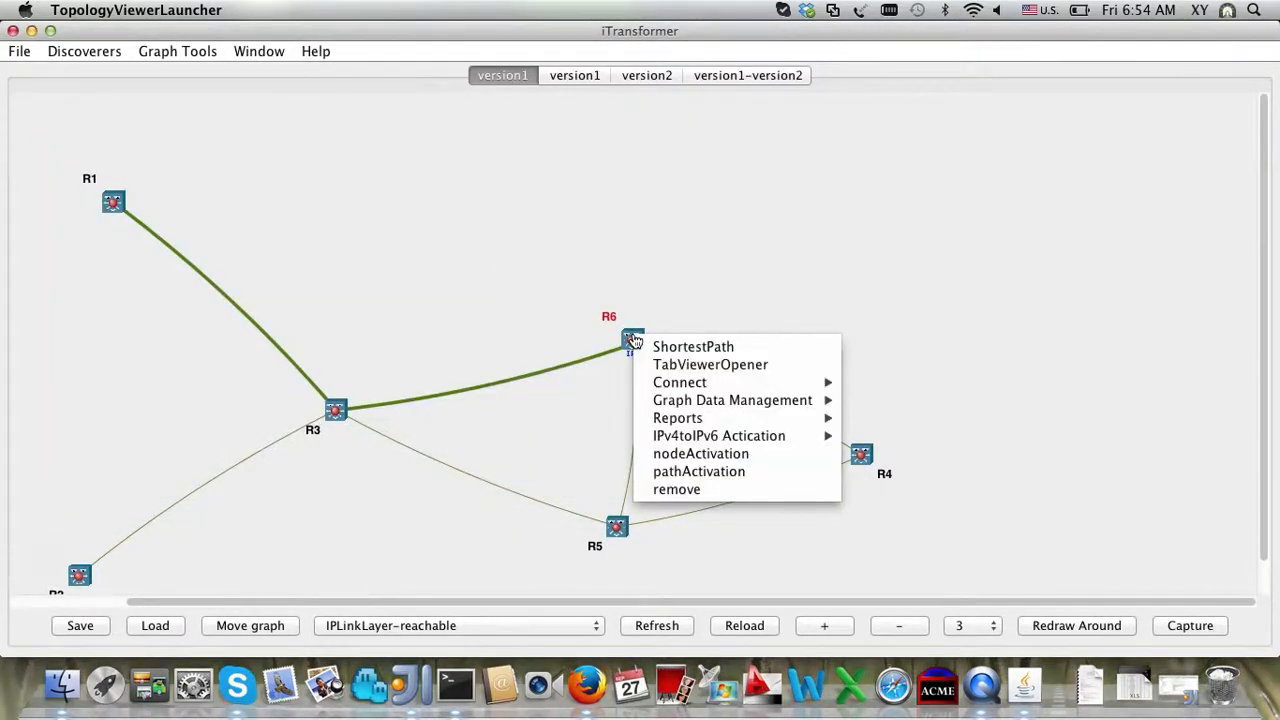
mouse_move(735, 400)
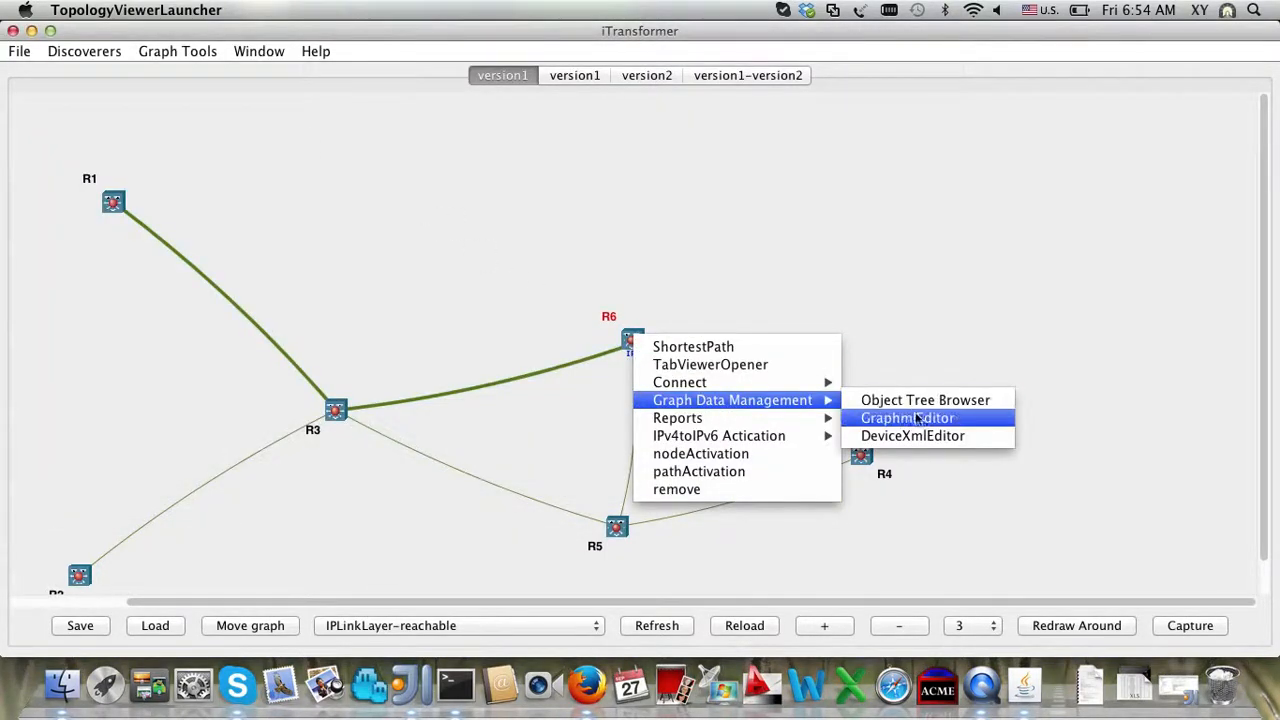
click(925, 437)
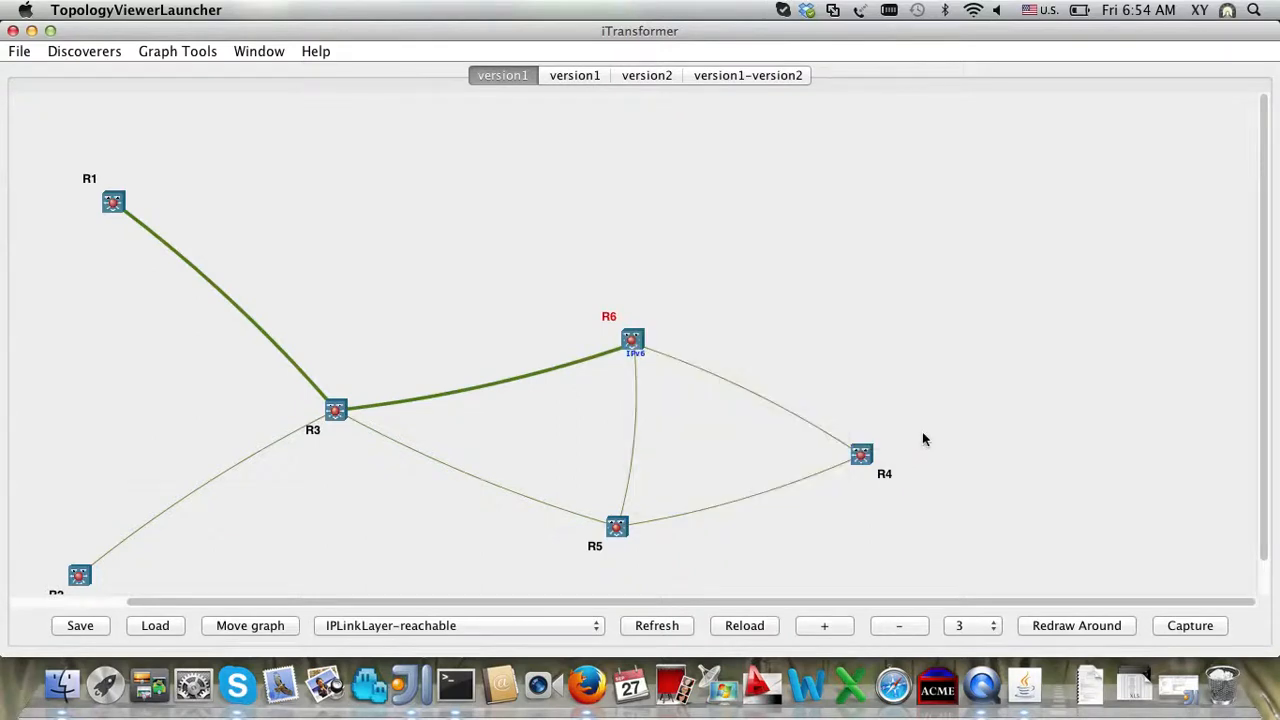
Step: Read R6's XML (cisco3620, management IP 172.16.64.6, ipv6Forwarding YES), then close the window
scroll(464, 203, up, 5)
scroll(464, 203, up, 10)
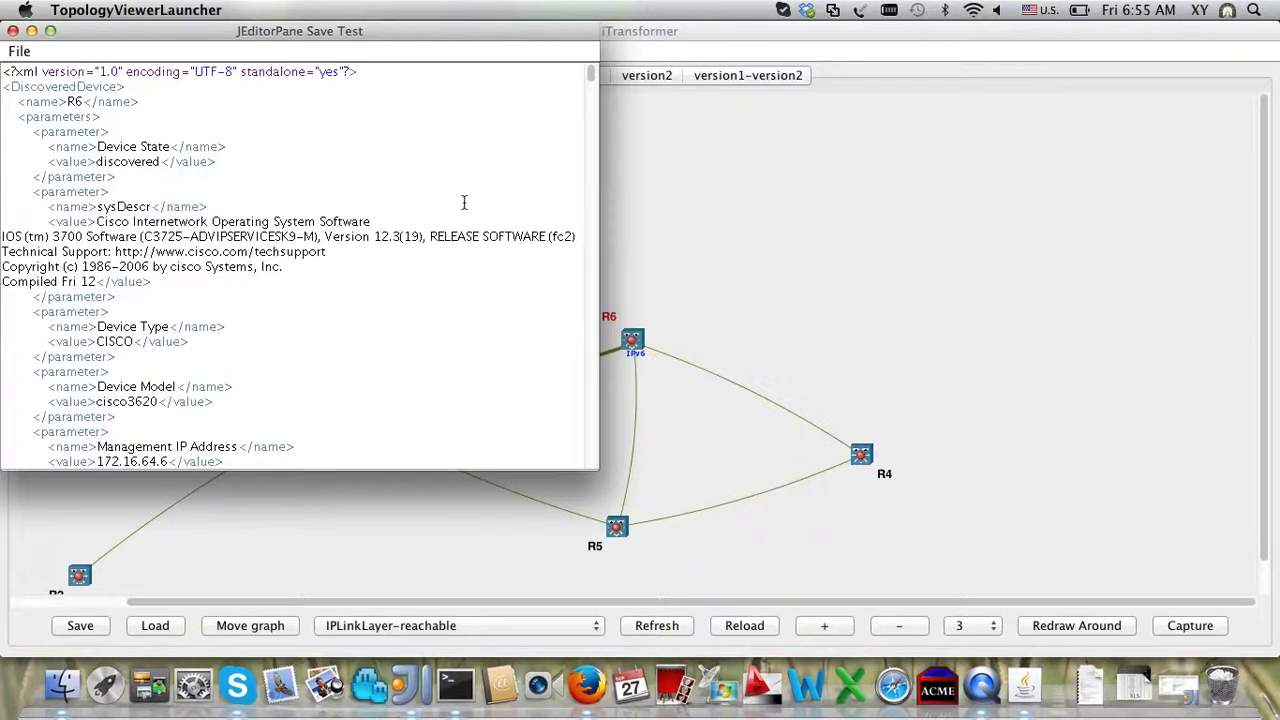
scroll(464, 203, down, 3)
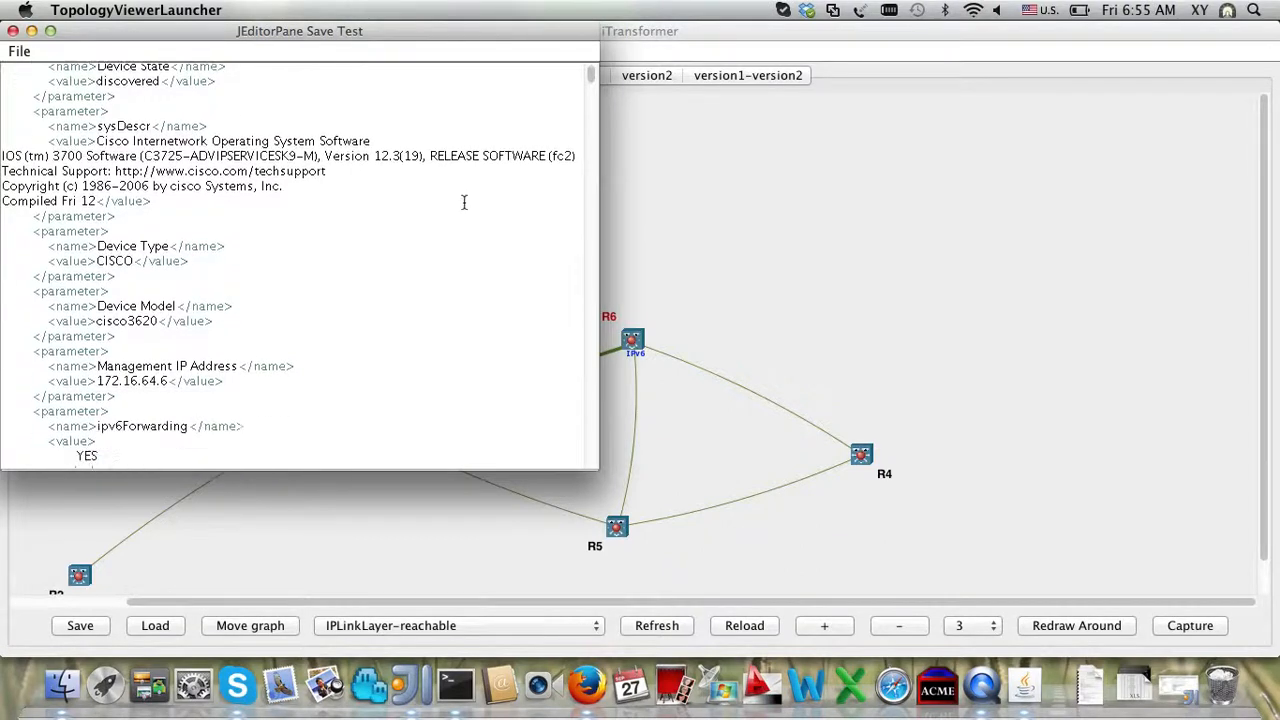
scroll(464, 203, up, 3)
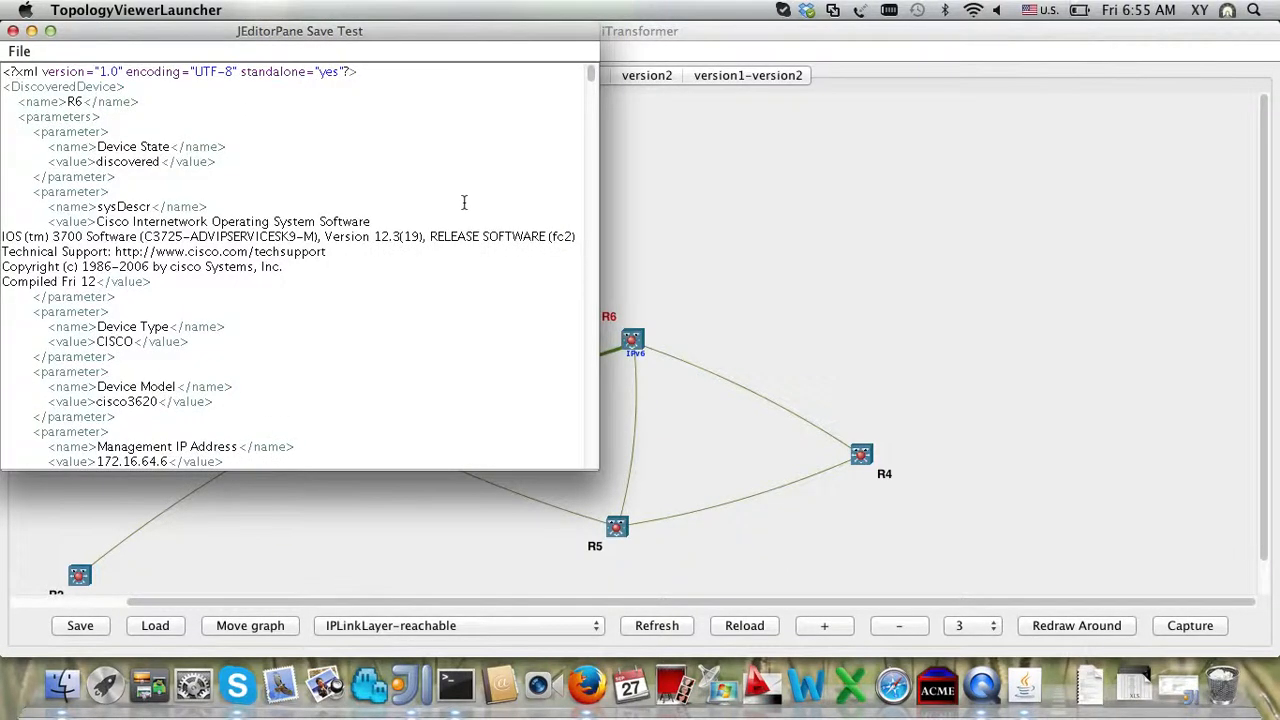
scroll(464, 203, down, 20)
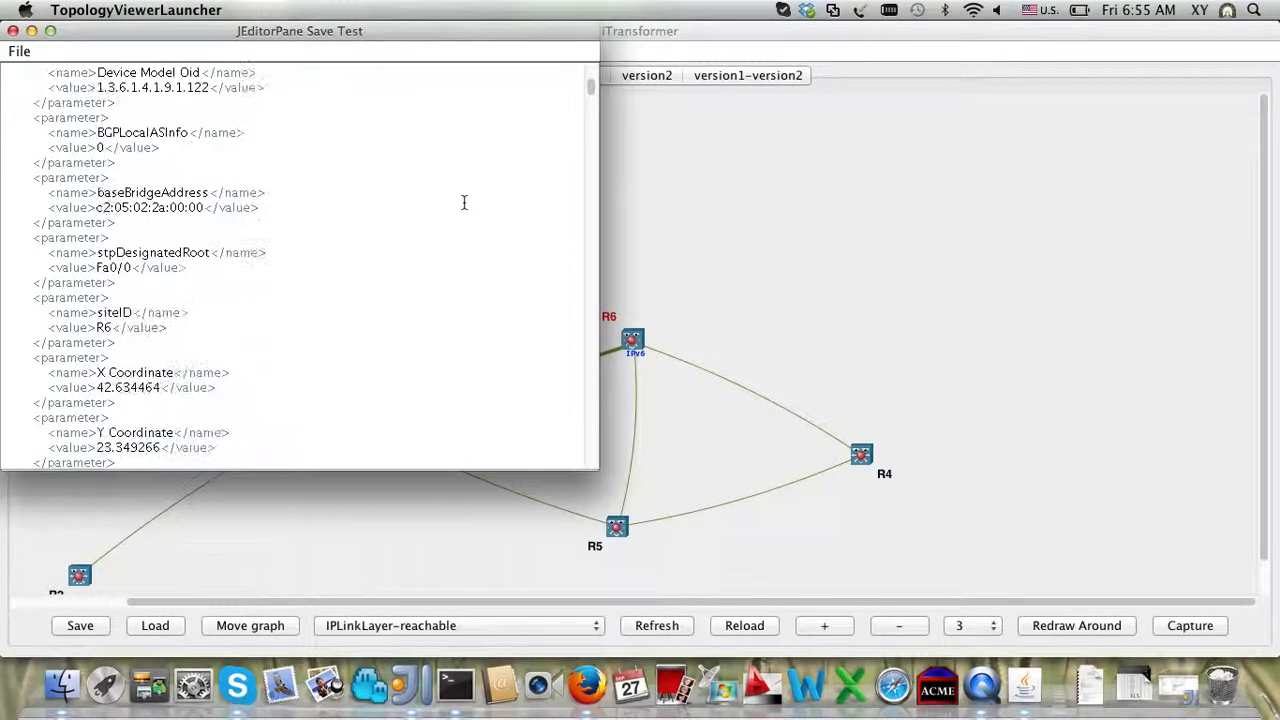
scroll(464, 203, down, 20)
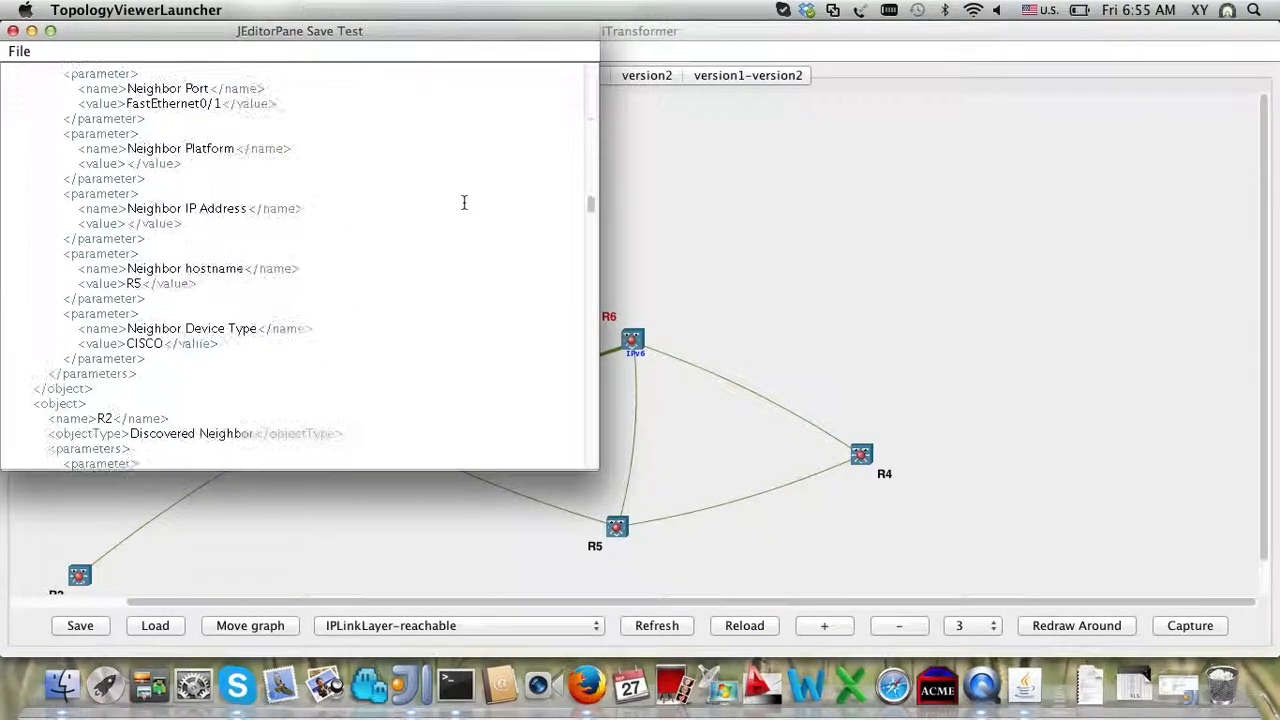
scroll(464, 203, down, 15)
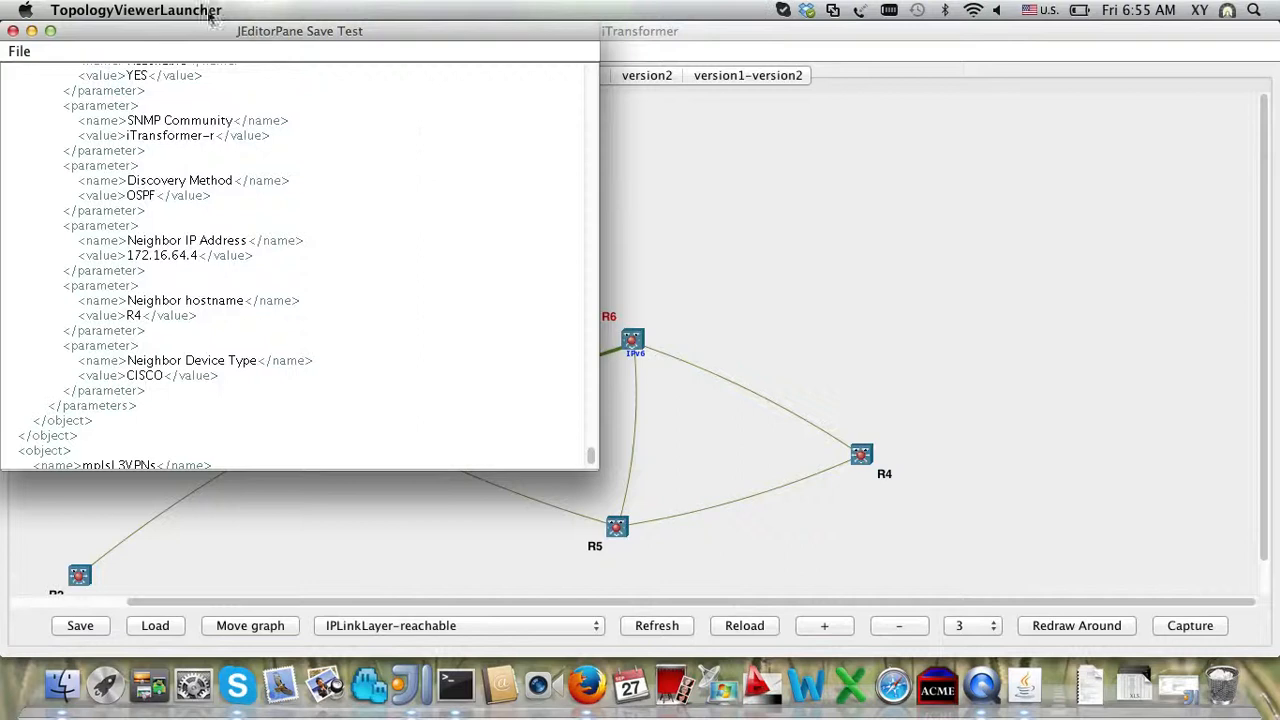
click(28, 55)
click(35, 91)
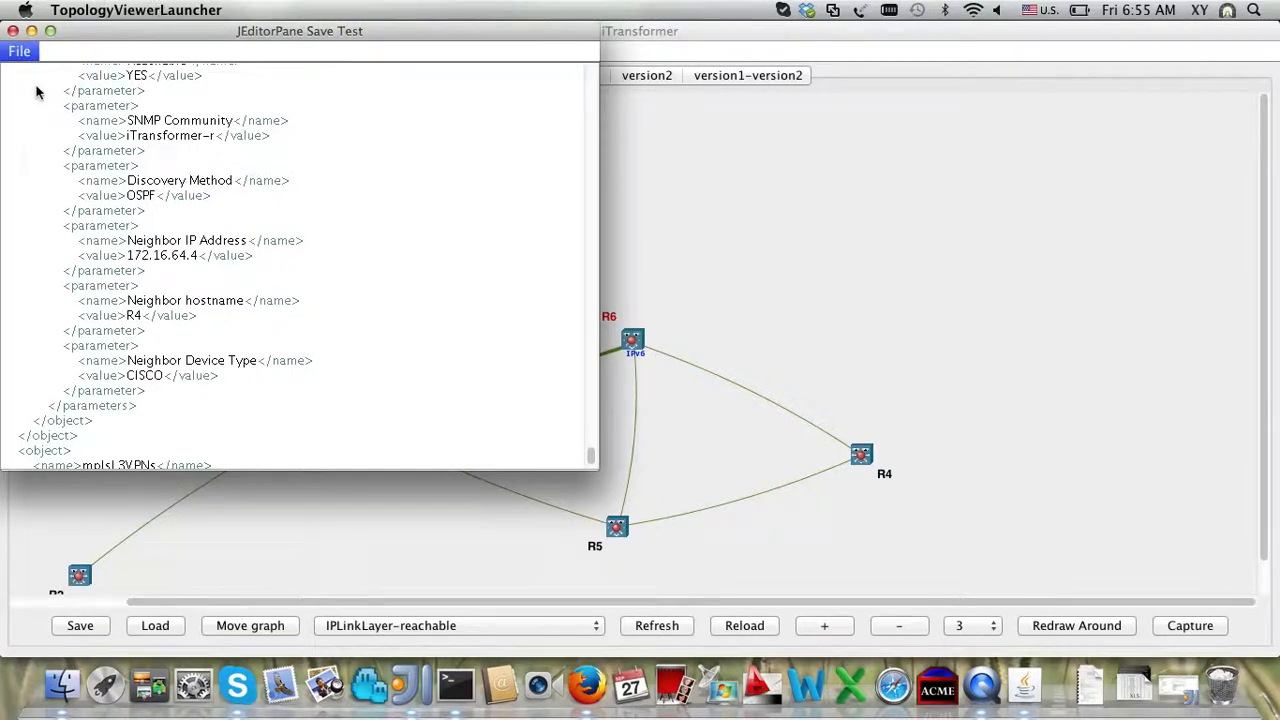
Step: Open the topology's GraphML from router R6's GraphmlEditor action and scroll through it
right_click(634, 341)
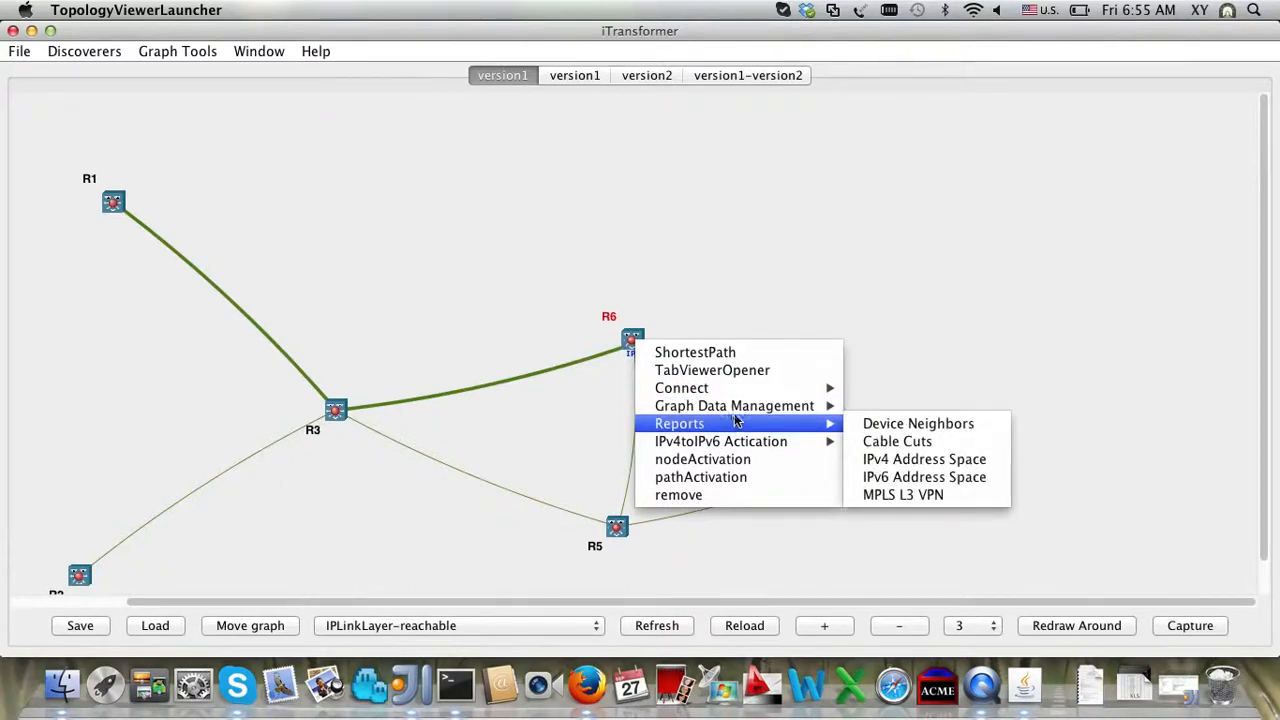
mouse_move(742, 414)
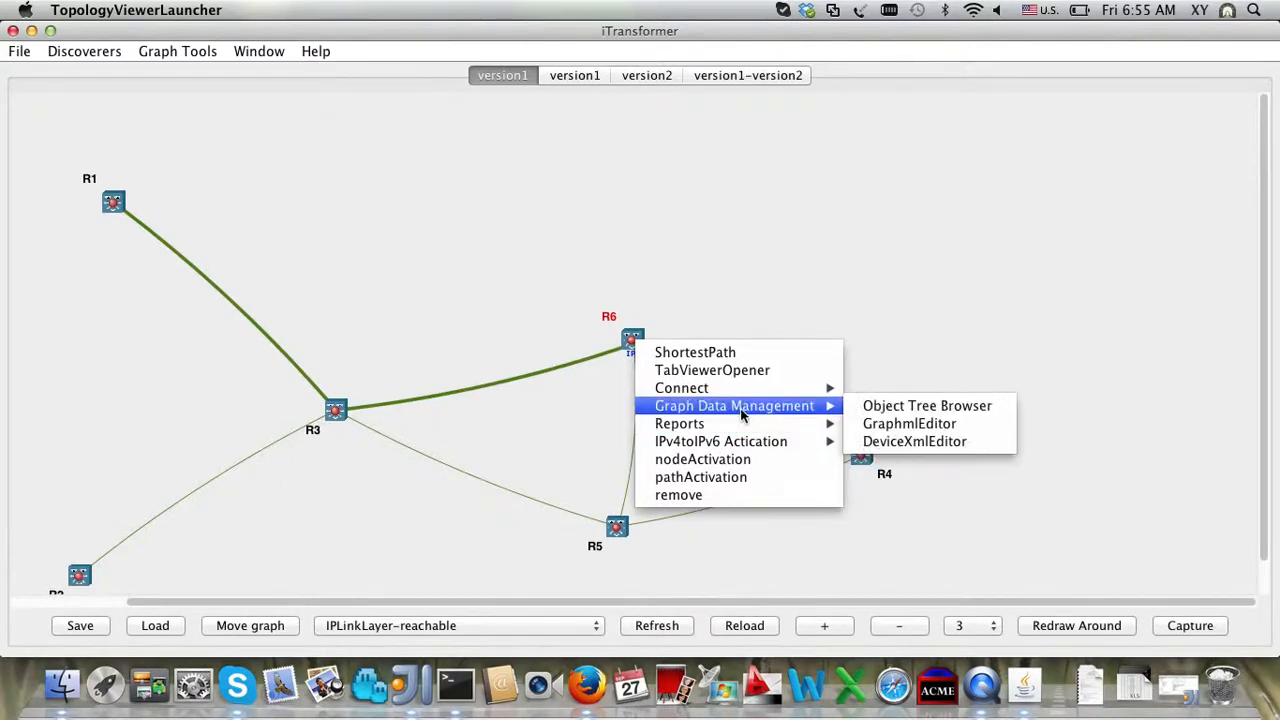
click(912, 428)
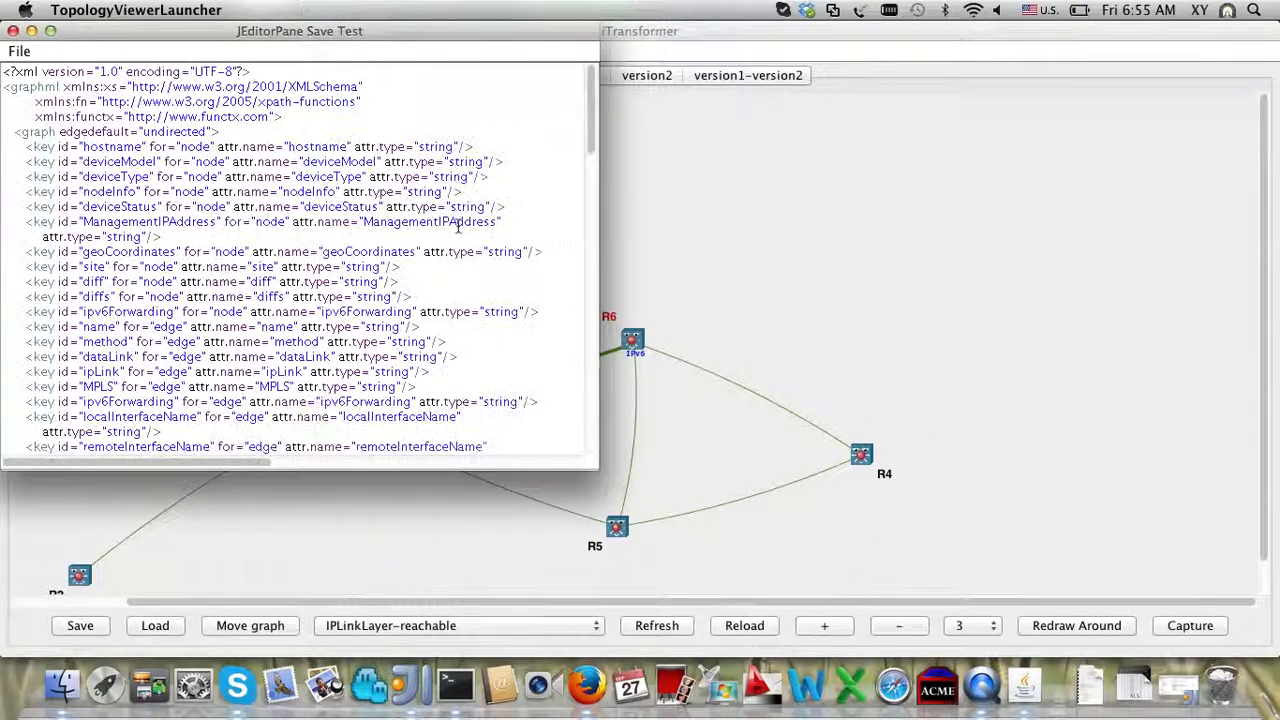
scroll(458, 227, down, 15)
scroll(458, 227, up, 3)
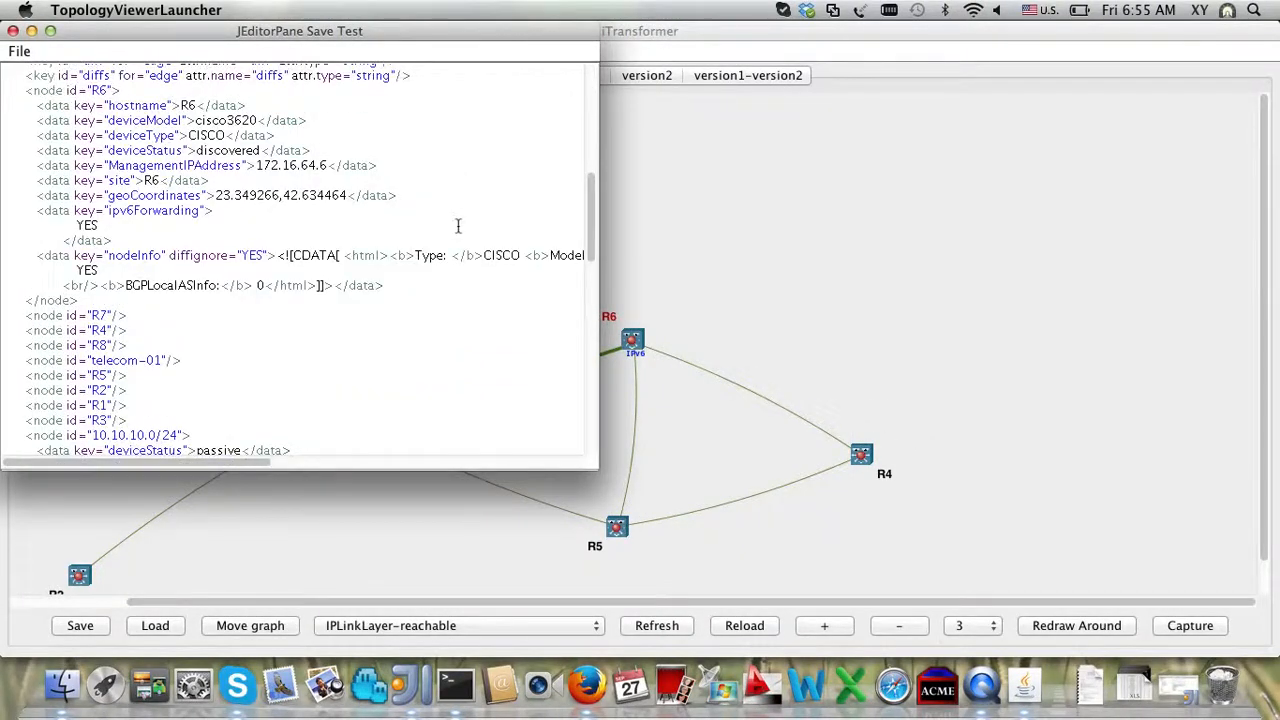
scroll(340, 177, up, 4)
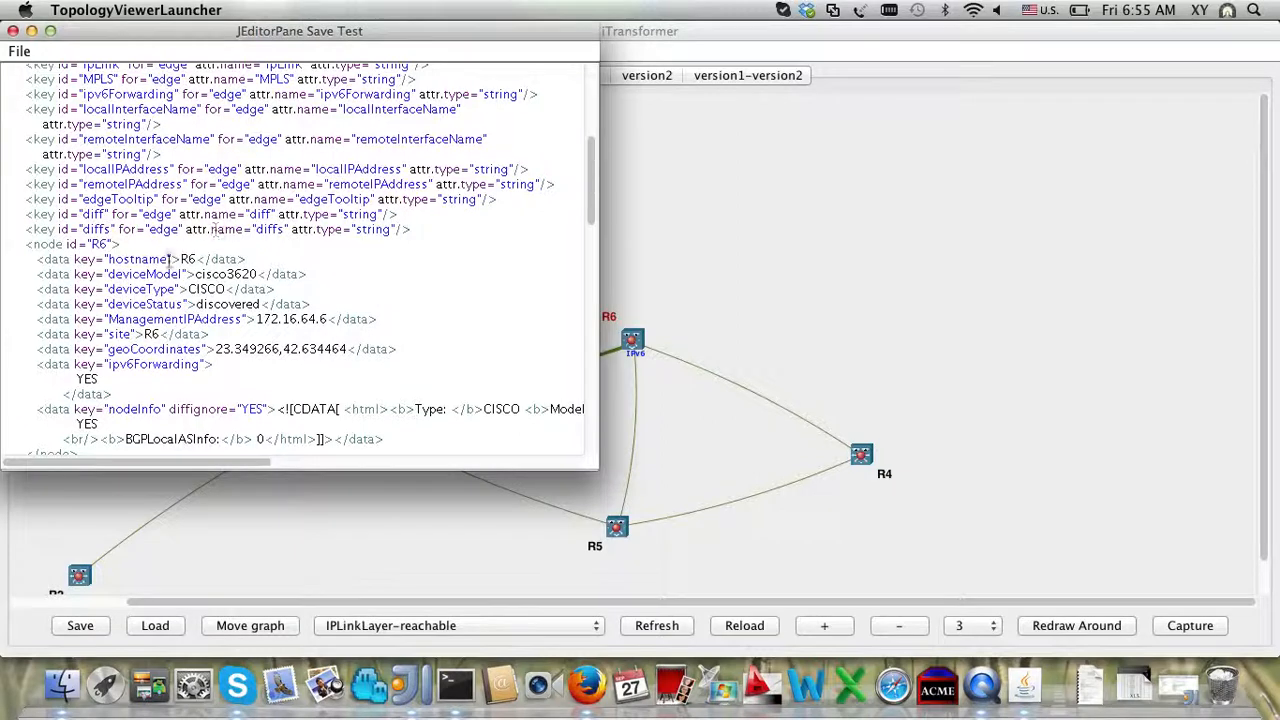
Step: Mark the GraphML lines for nodes R6 and R7 and the R6 to 10.10.10.0/24 edge
triple_click(97, 245)
scroll(97, 247, down, 5)
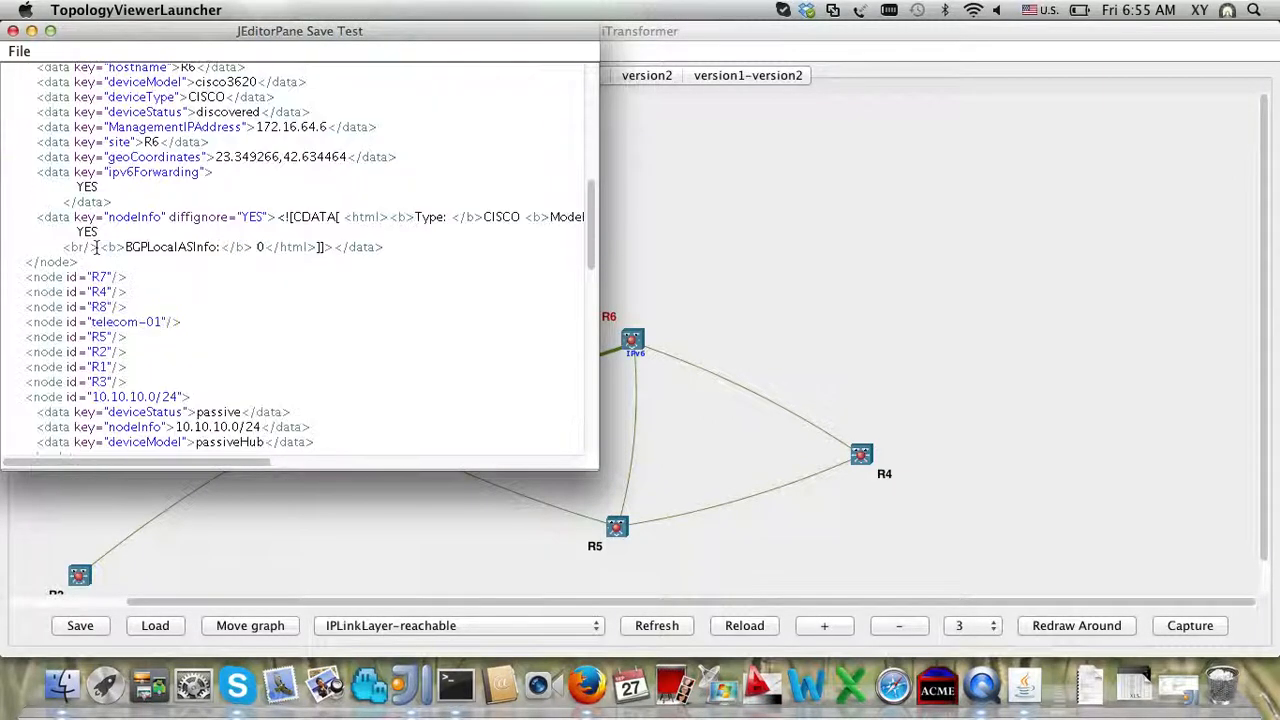
triple_click(95, 276)
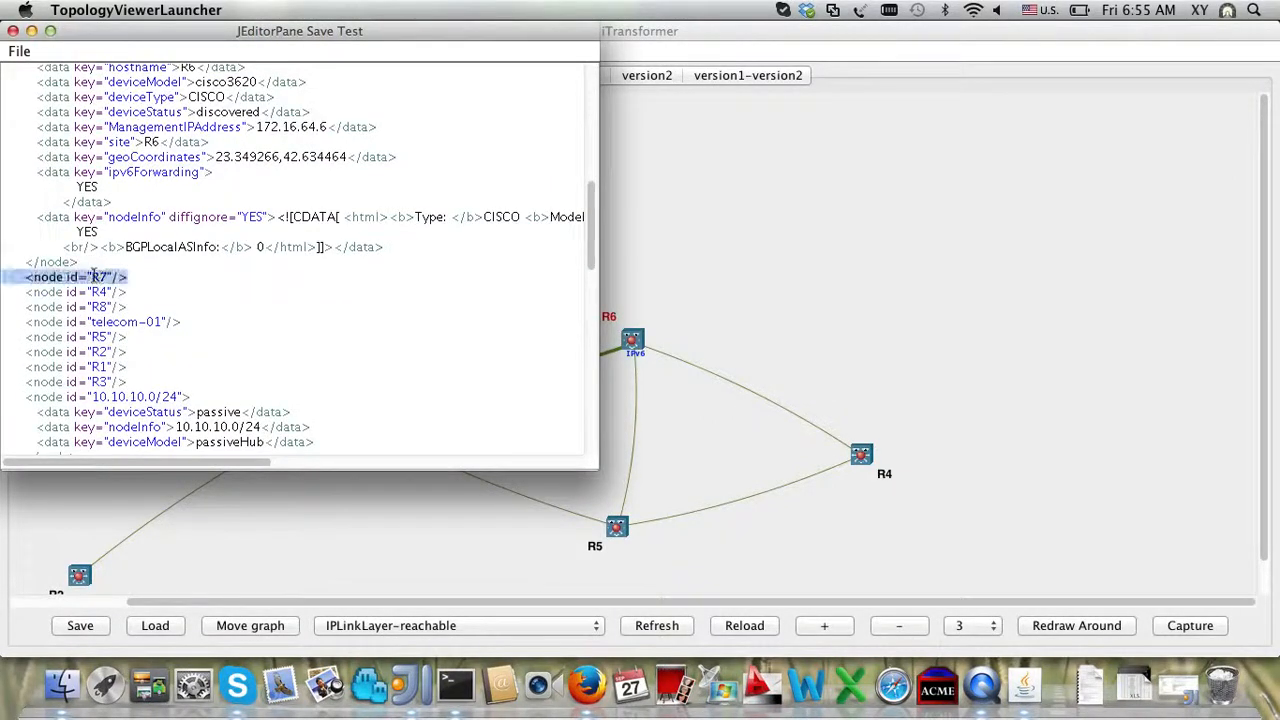
scroll(94, 272, down, 1)
scroll(103, 309, down, 3)
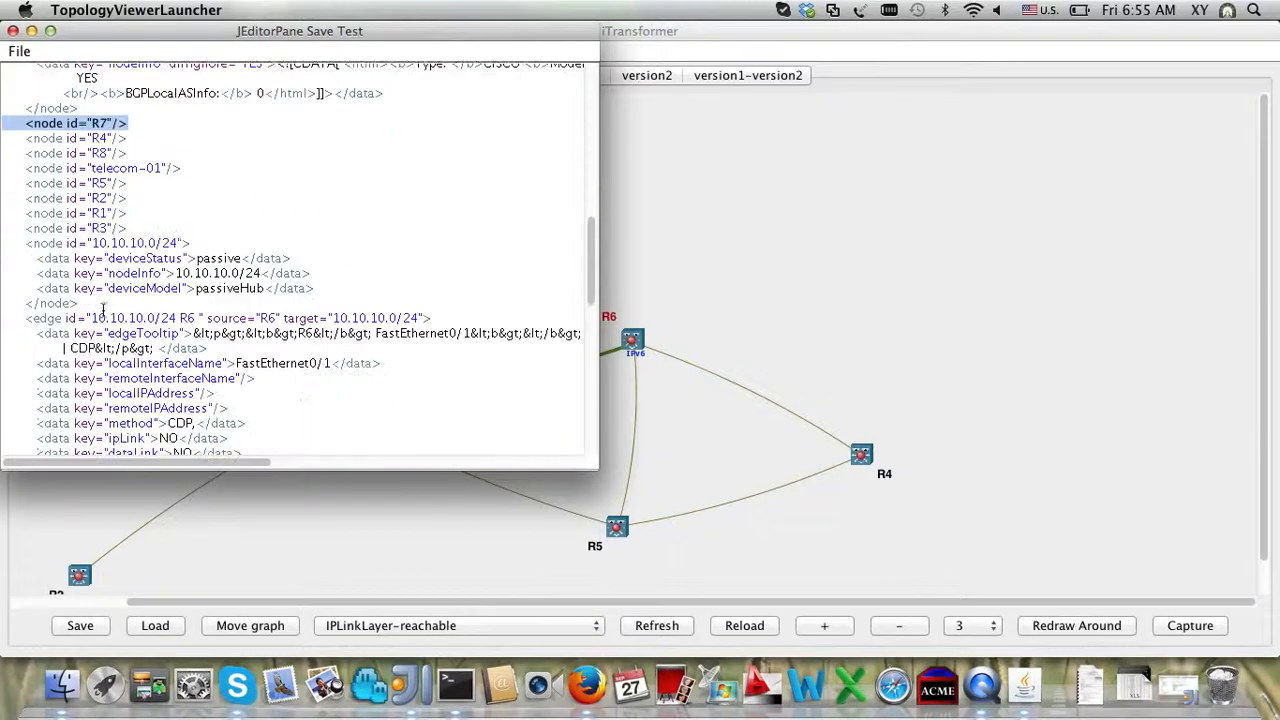
triple_click(48, 318)
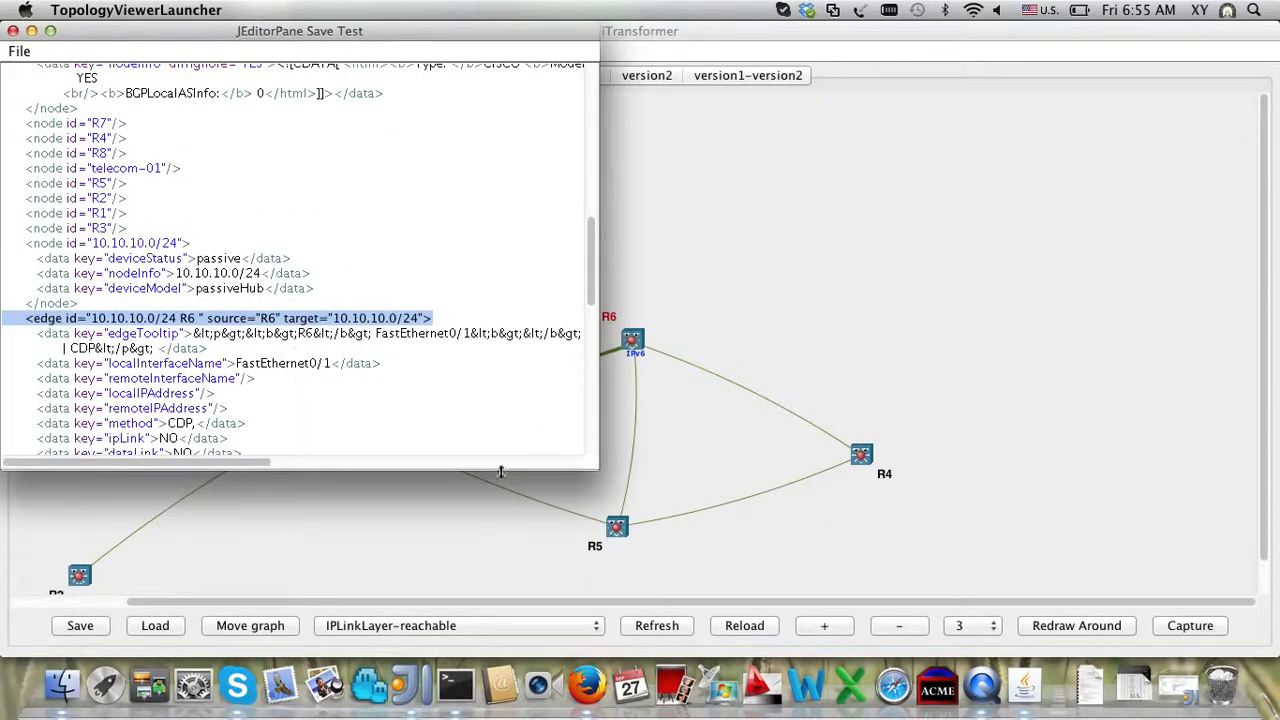
scroll(463, 371, down, 10)
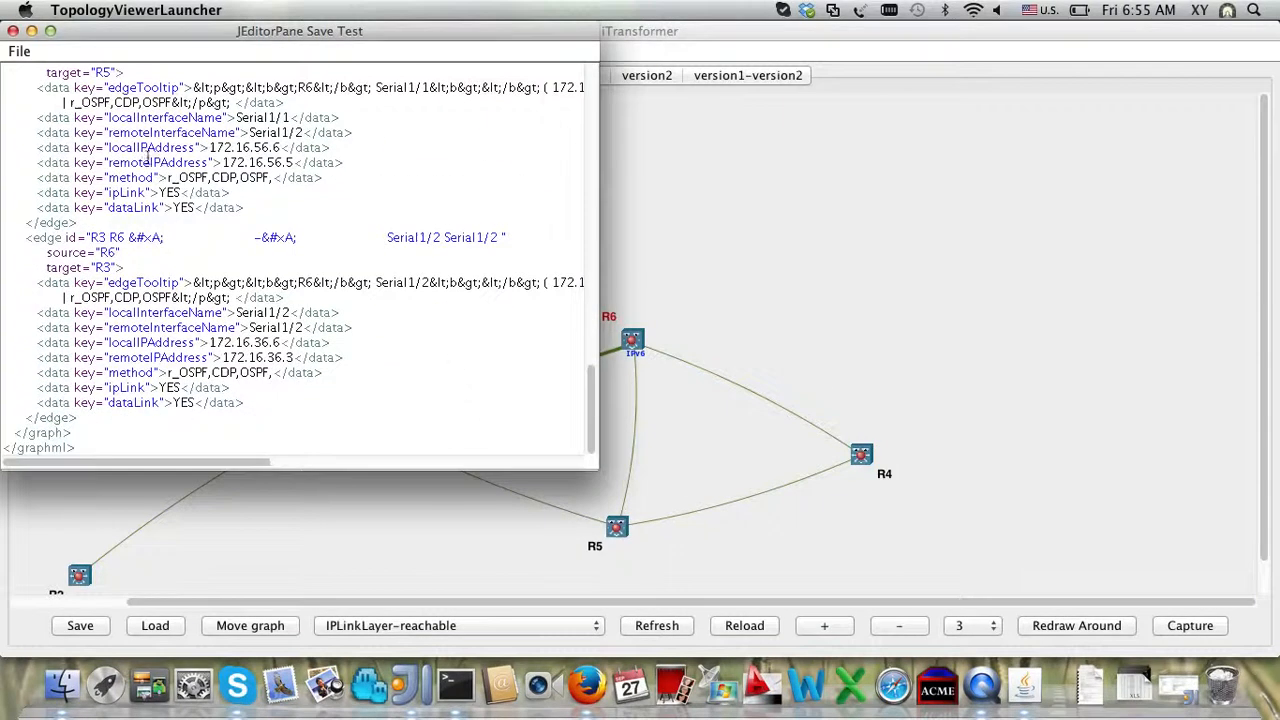
Step: Close the GraphML window and return to the version1 router graph
click(19, 51)
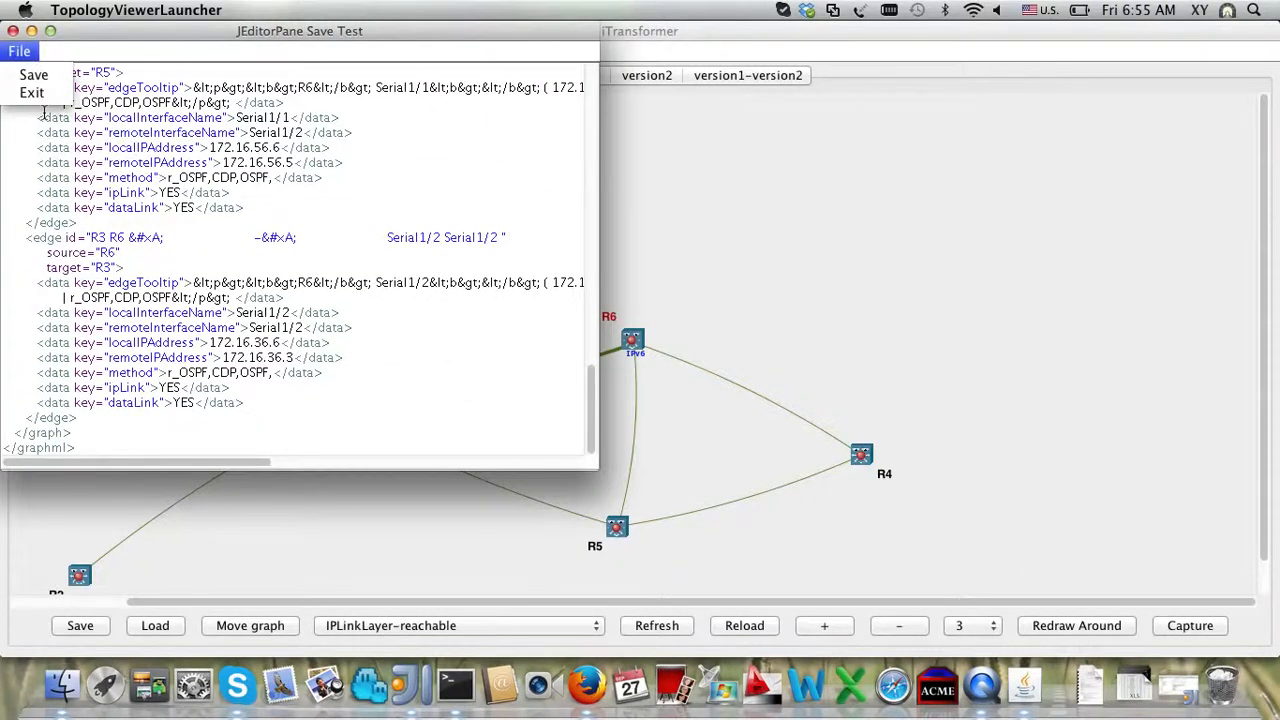
click(35, 93)
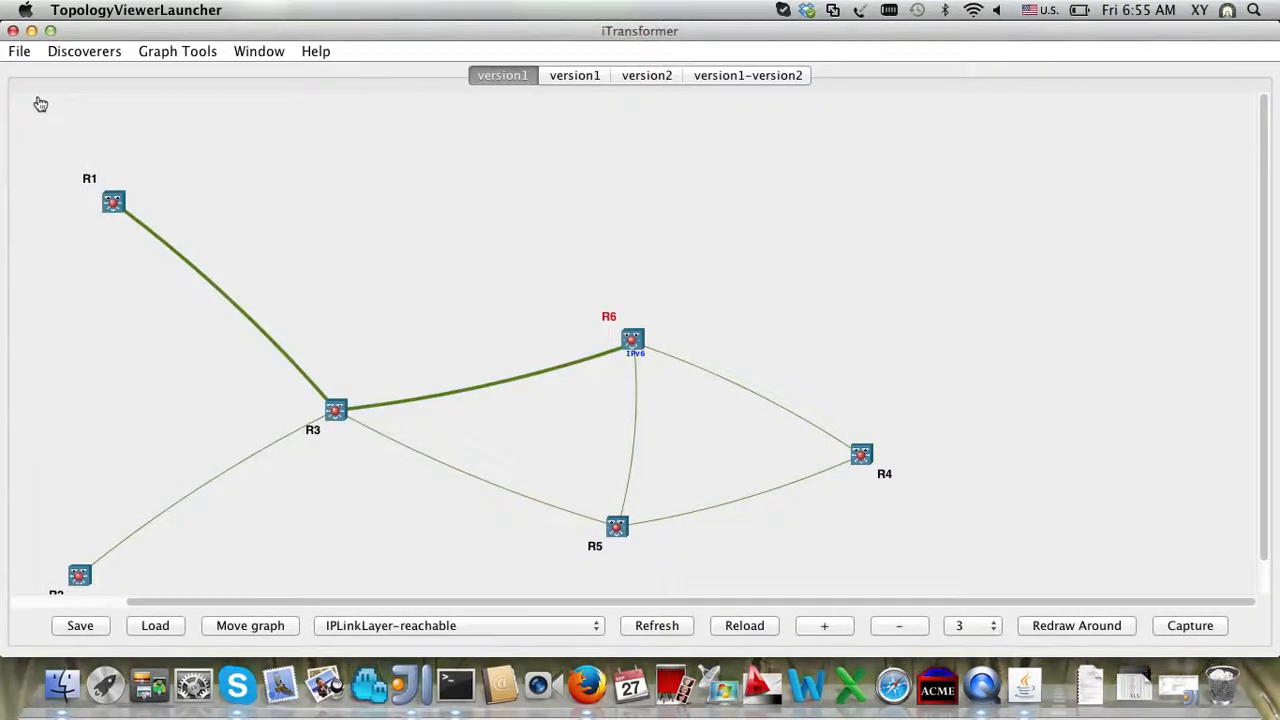
scroll(396, 366, down, 4)
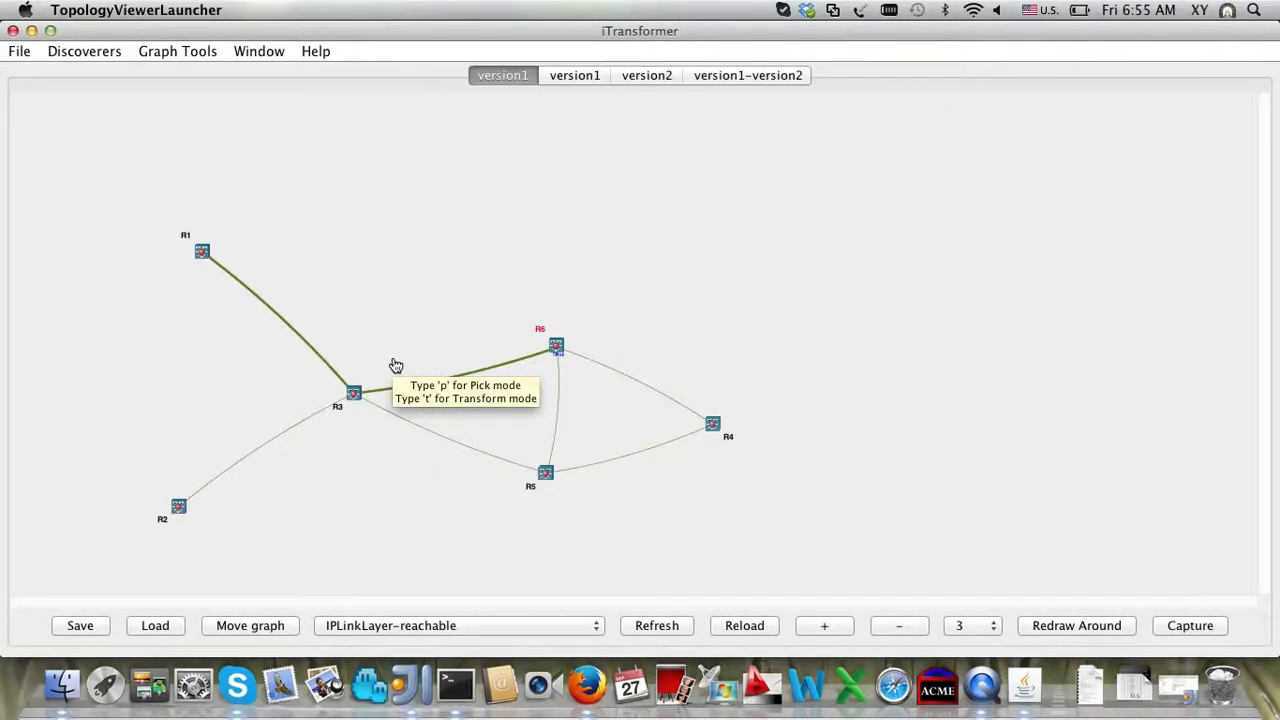
key(ctrl+super+Escape)
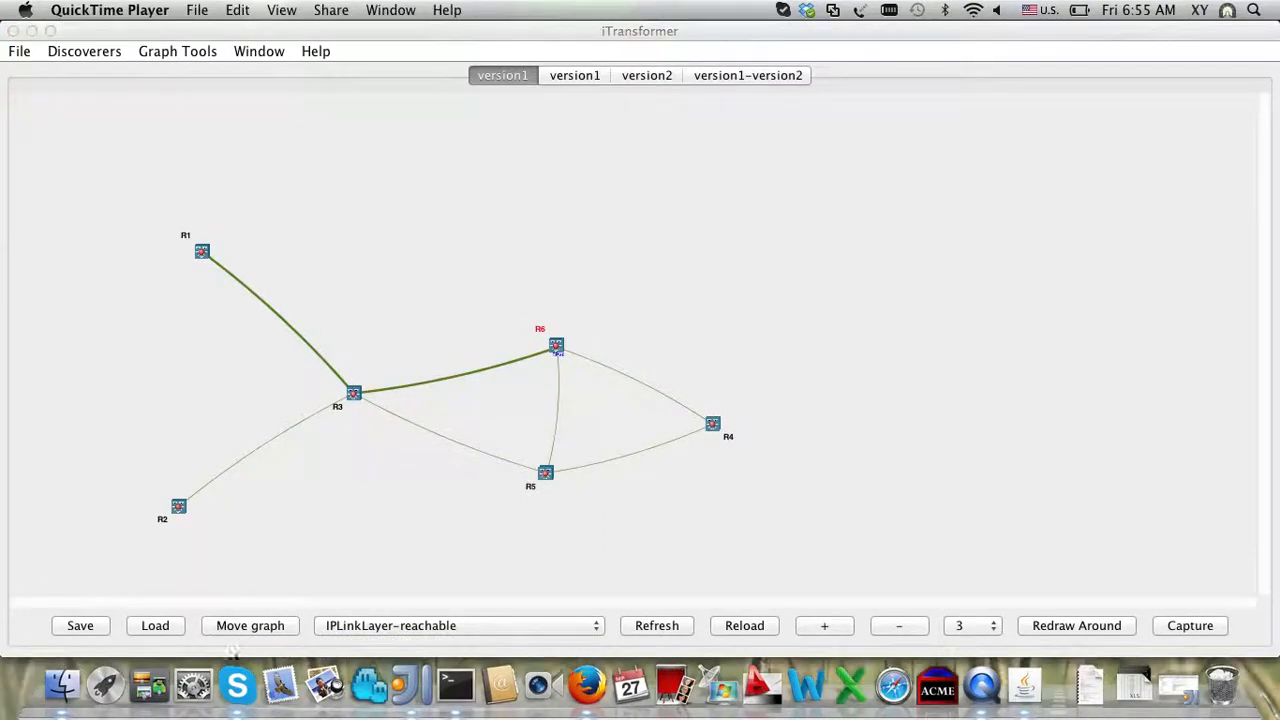